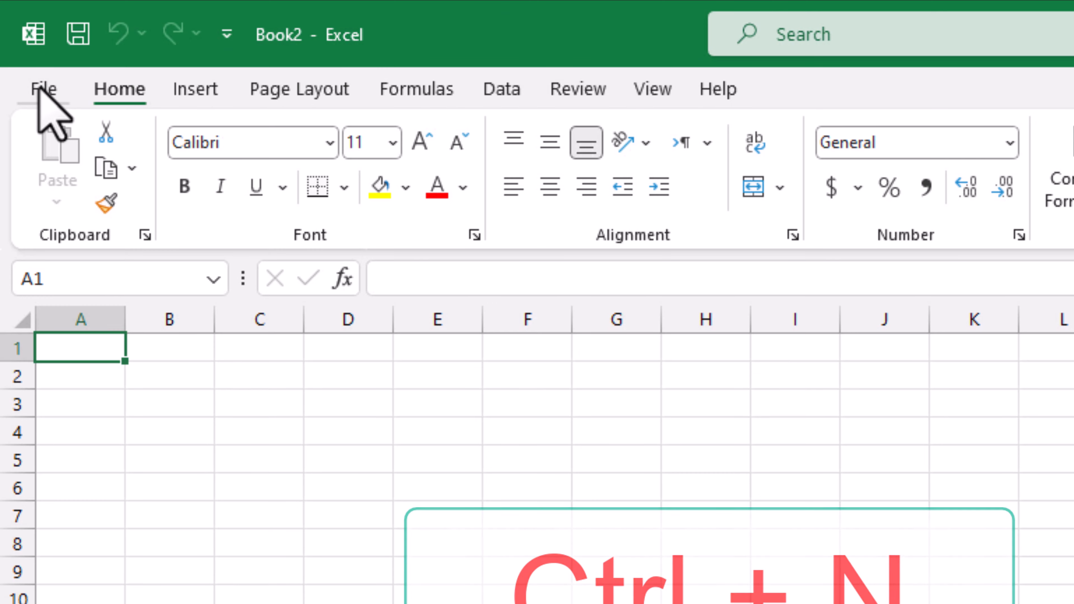
- Open the File backstage page to start a new workbook
left_click(38, 90)
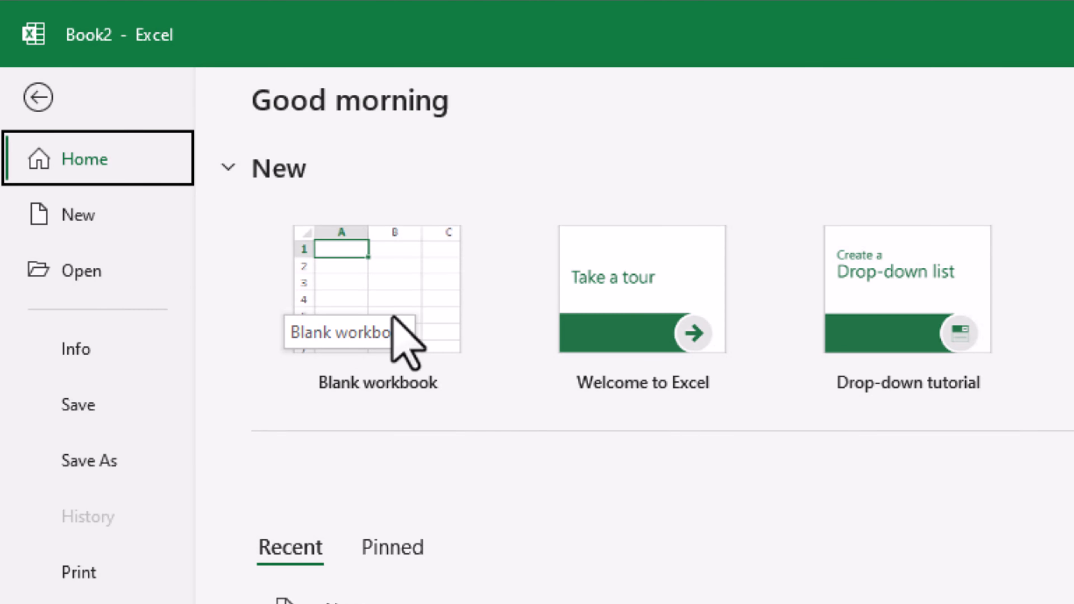
- Create a blank workbook and select cell G7 on Sheet1
left_click(445, 323)
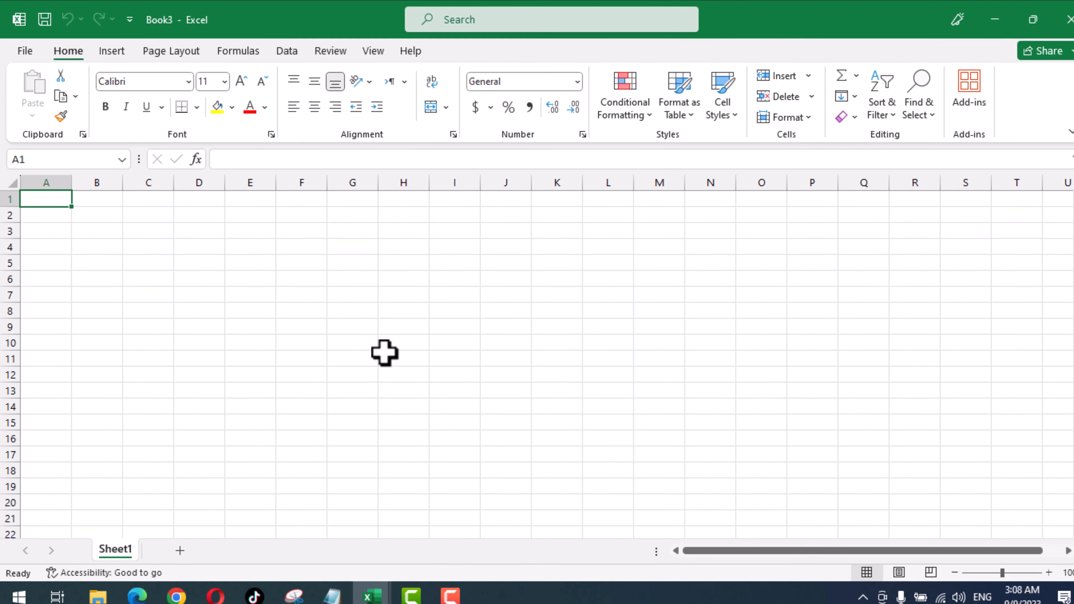
left_click(346, 290)
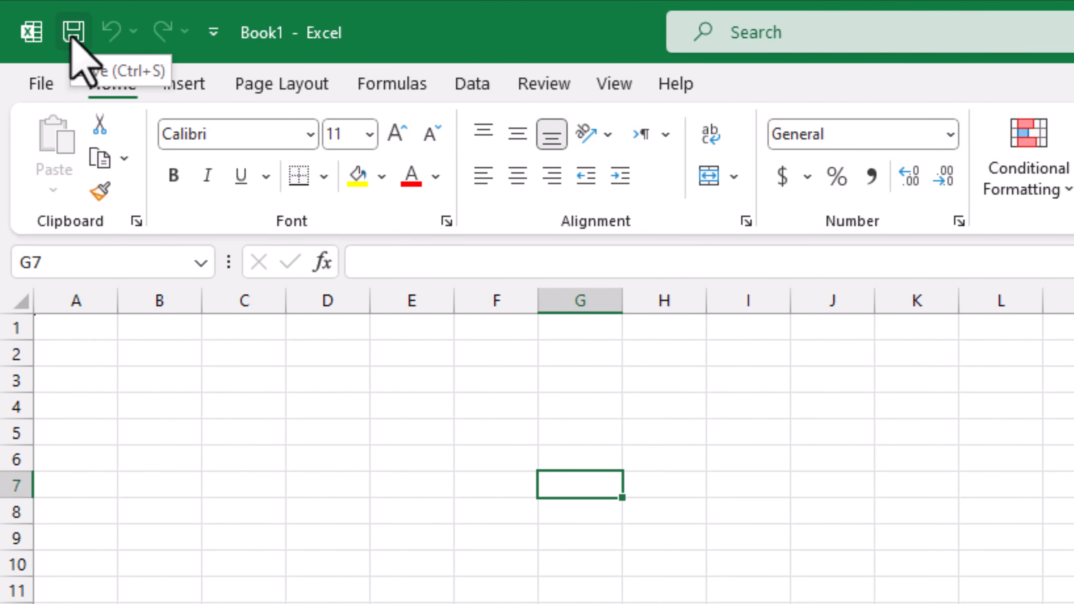
- Start saving Book1 to This PC's Documents folder in the Save As dialog
left_click(41, 83)
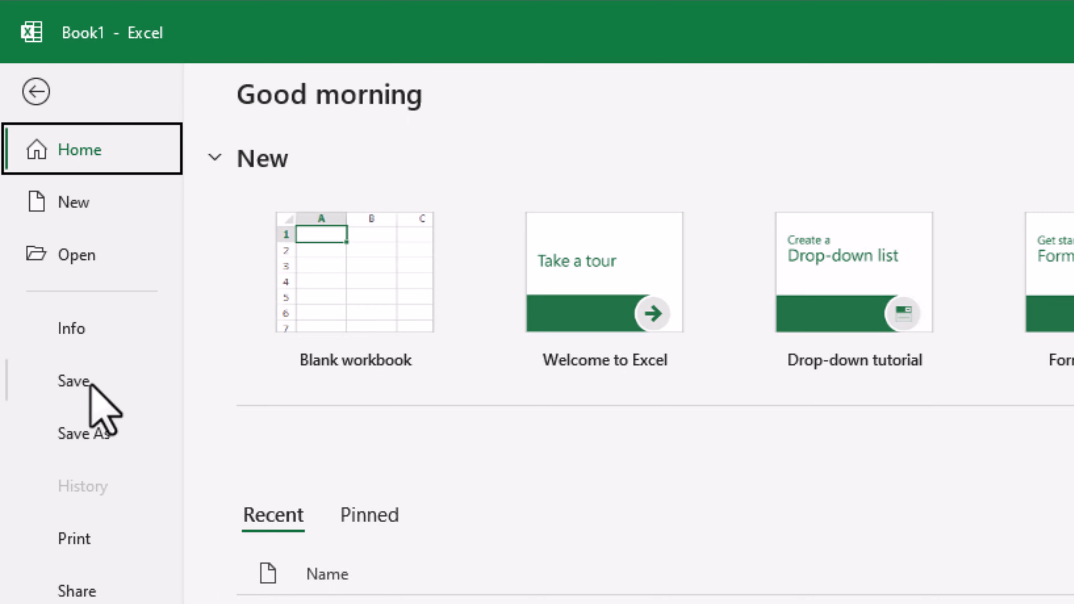
left_click(73, 381)
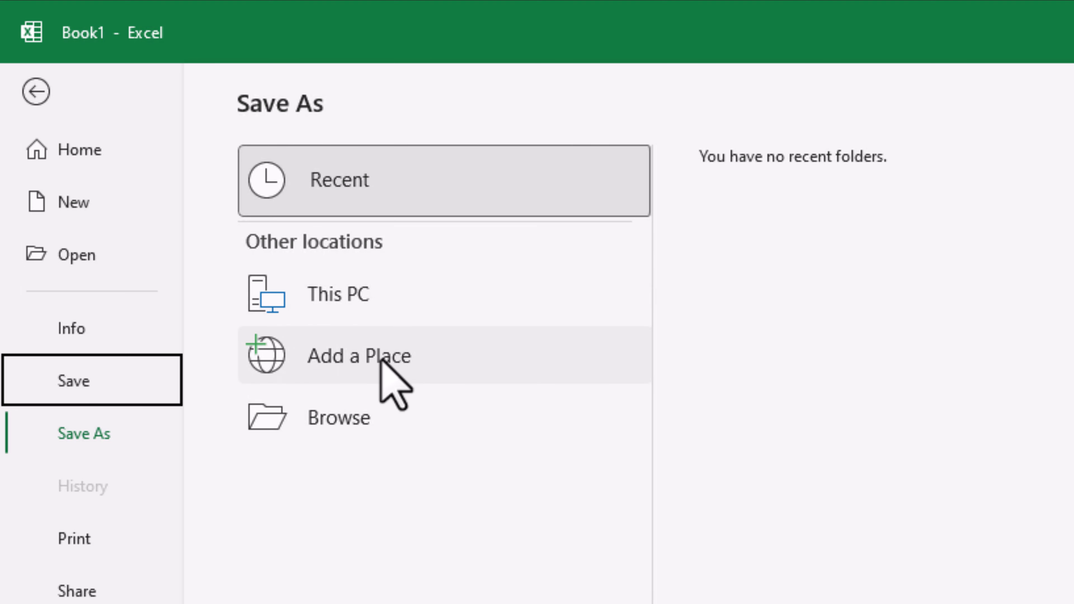
left_click(372, 301)
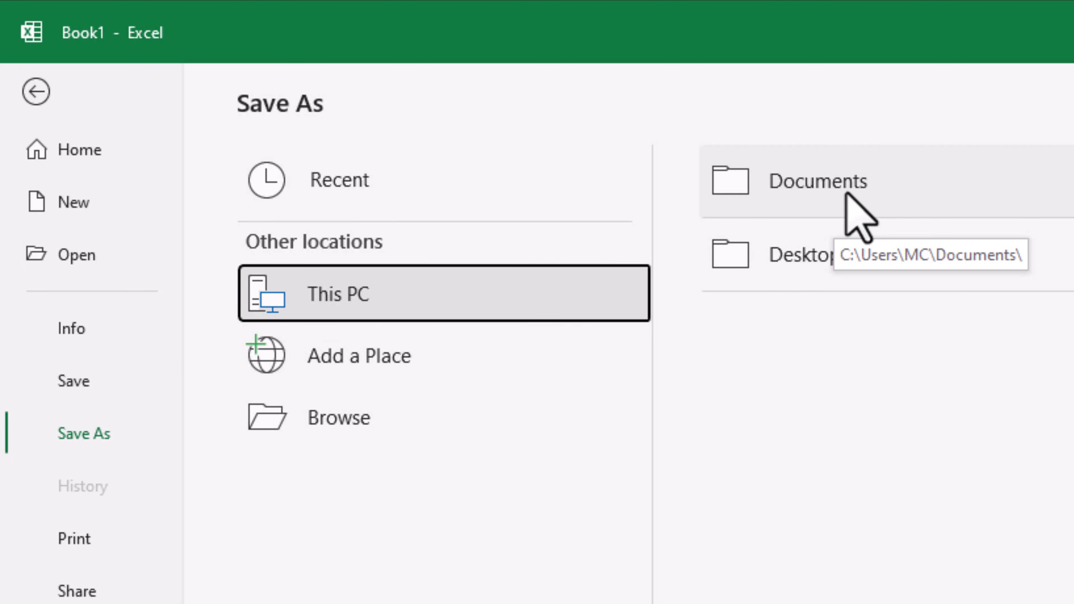
left_click(867, 181)
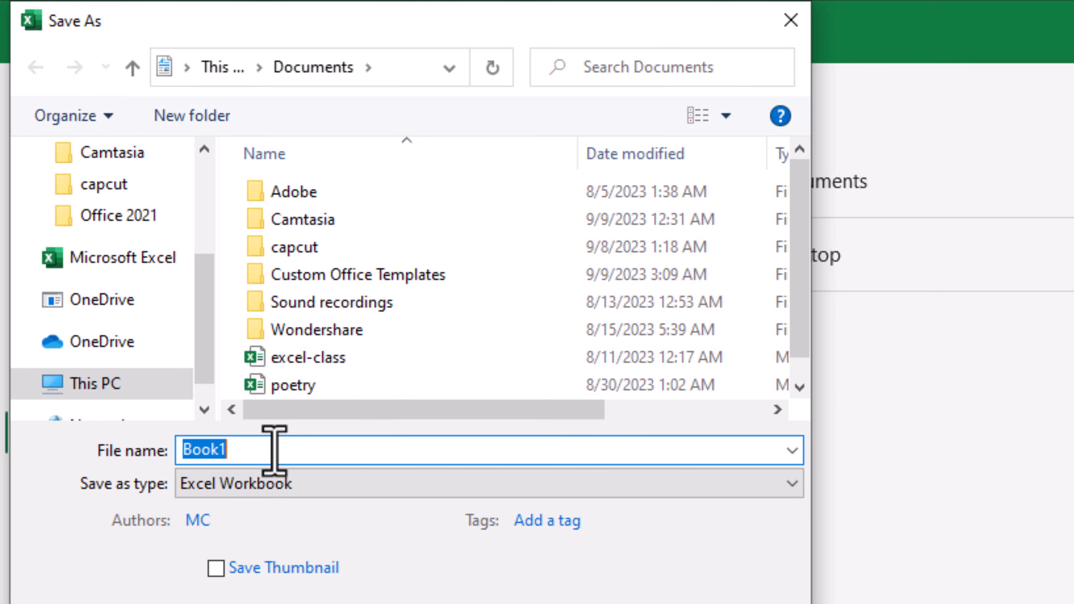
- Save the workbook in Documents with the file name lesson1
type("lesson1")
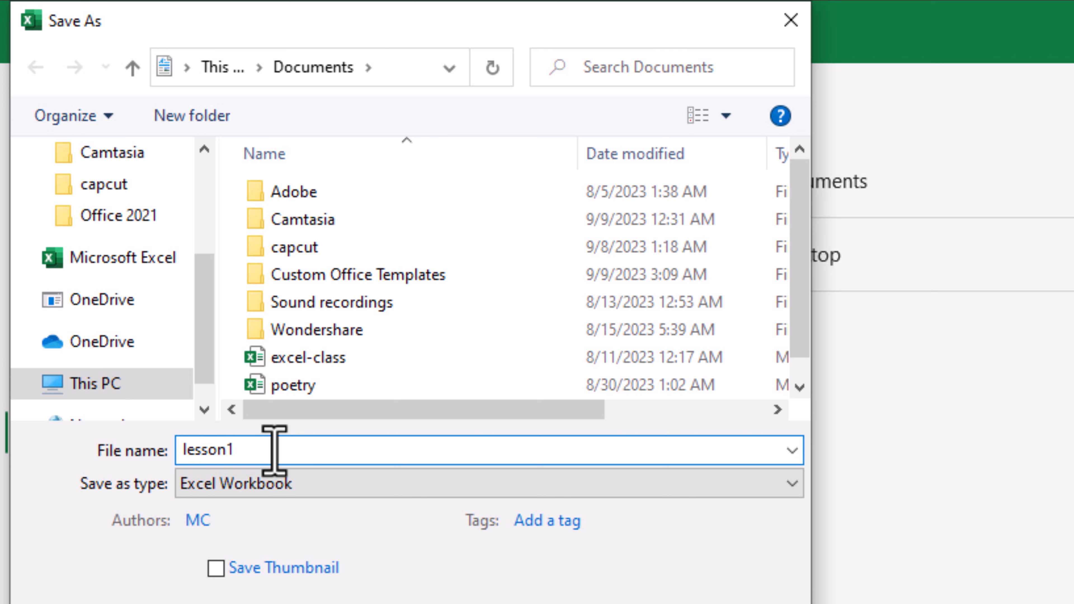
key("Return")
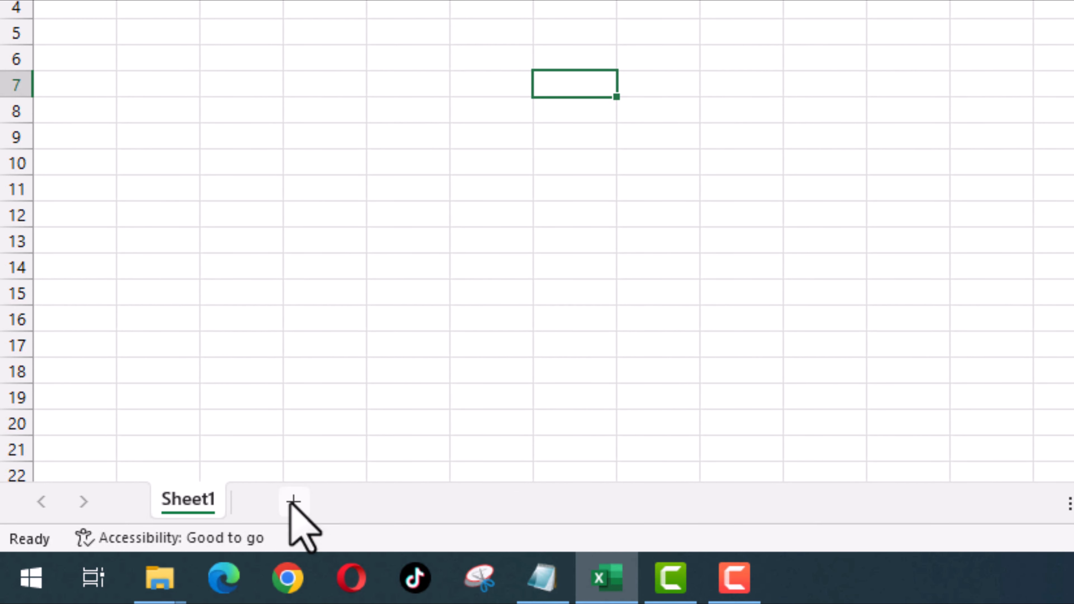
- Add three new worksheets, Sheet2, Sheet3 and Sheet4, dismissing the accessibility notice
left_click(292, 503)
left_click(330, 484)
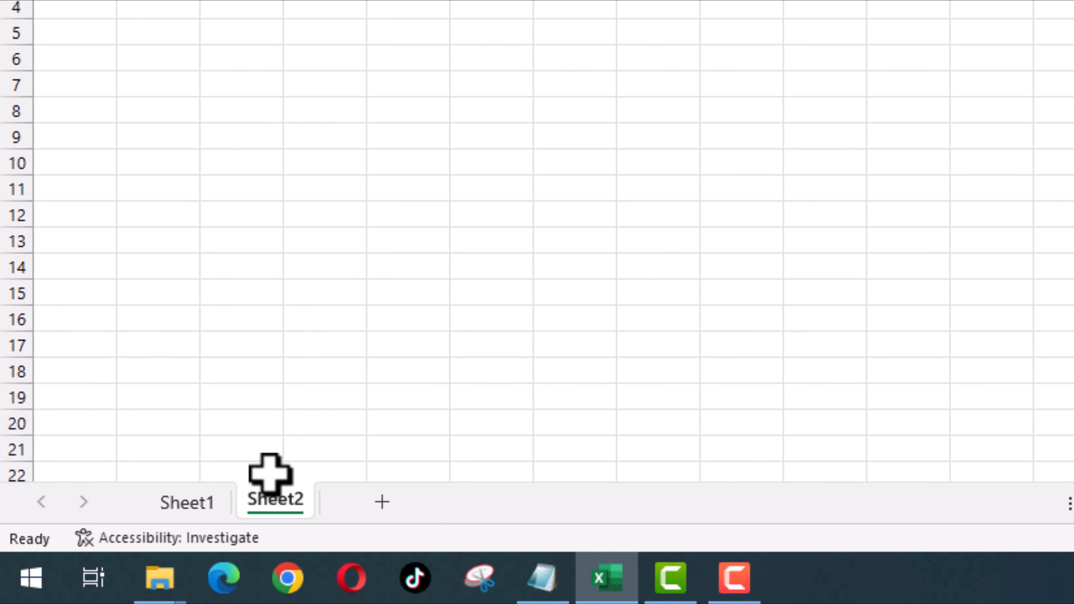
left_click(382, 502)
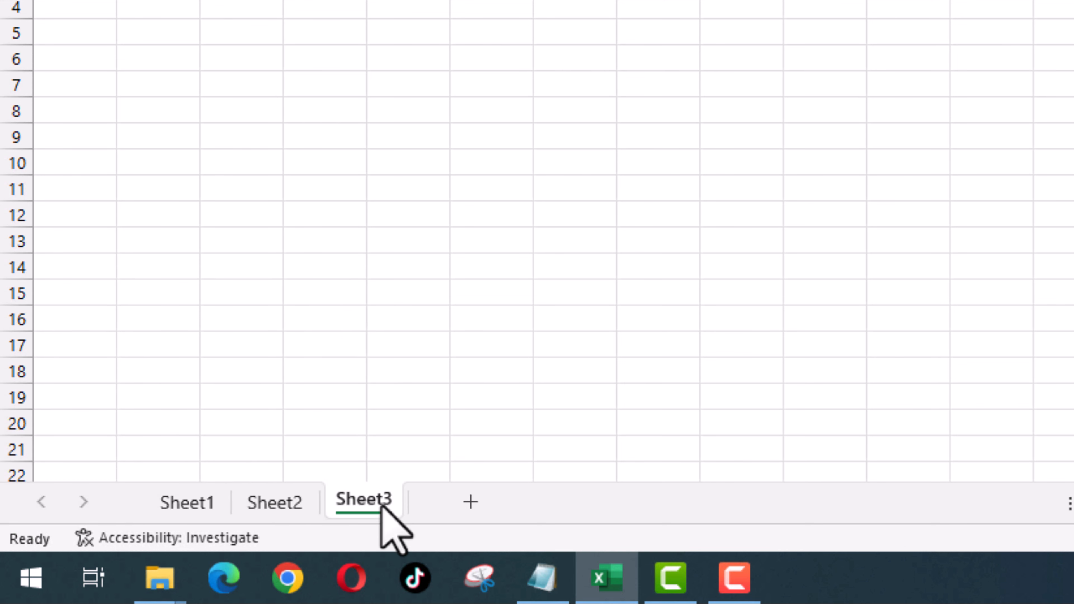
left_click(471, 503)
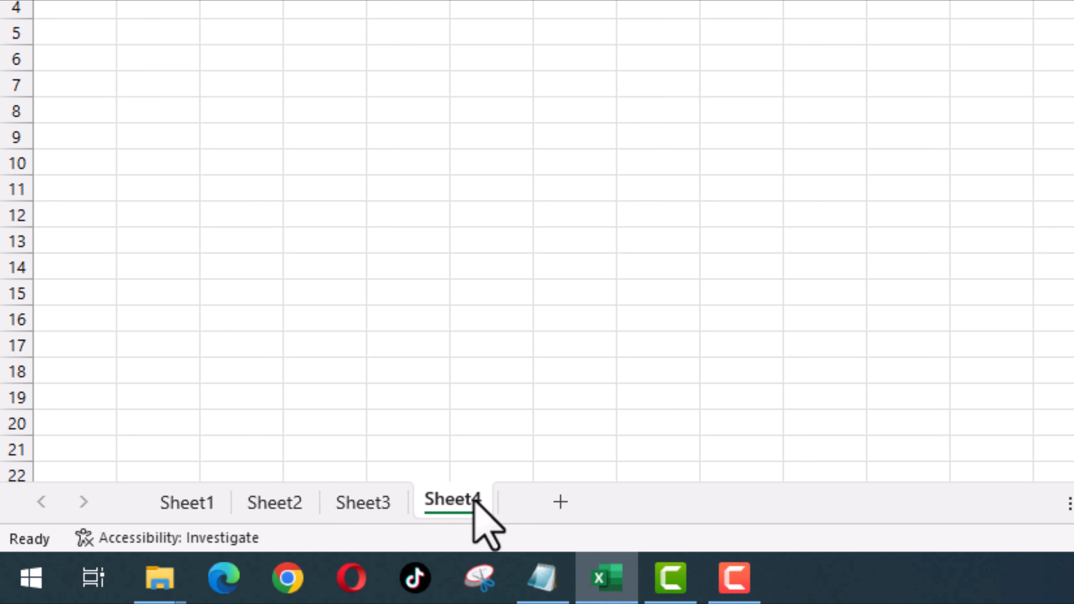
- Rename Sheet4 to 'my sheet'
right_click(451, 501)
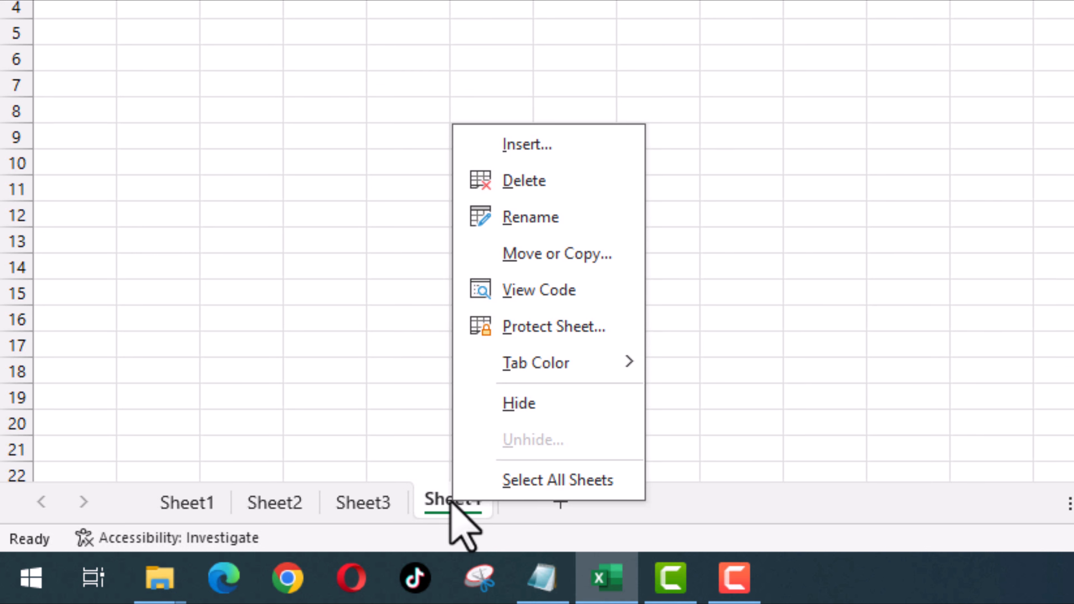
left_click(538, 217)
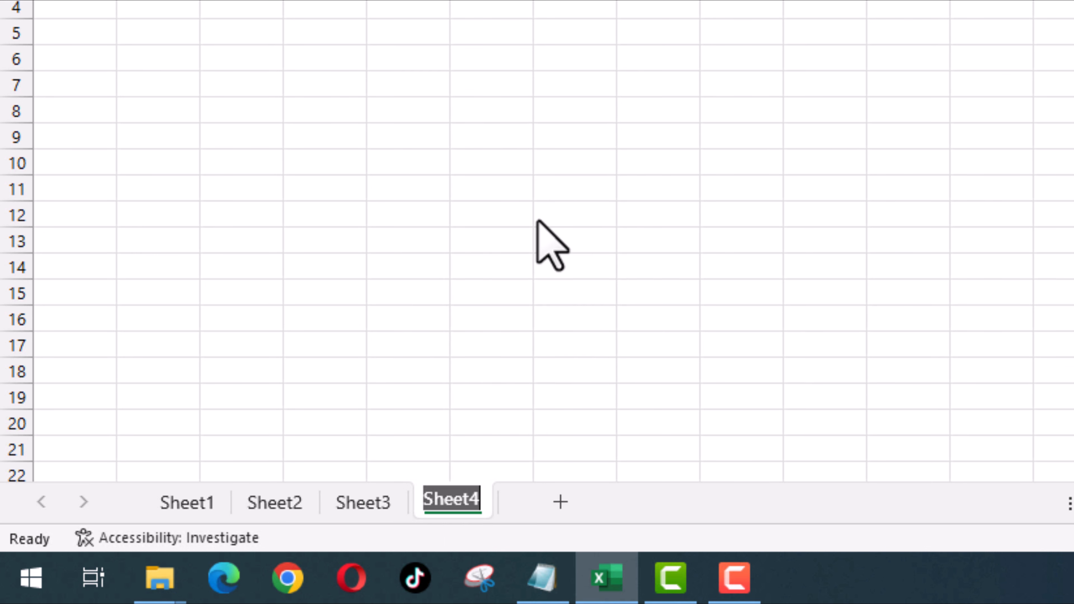
type("my she")
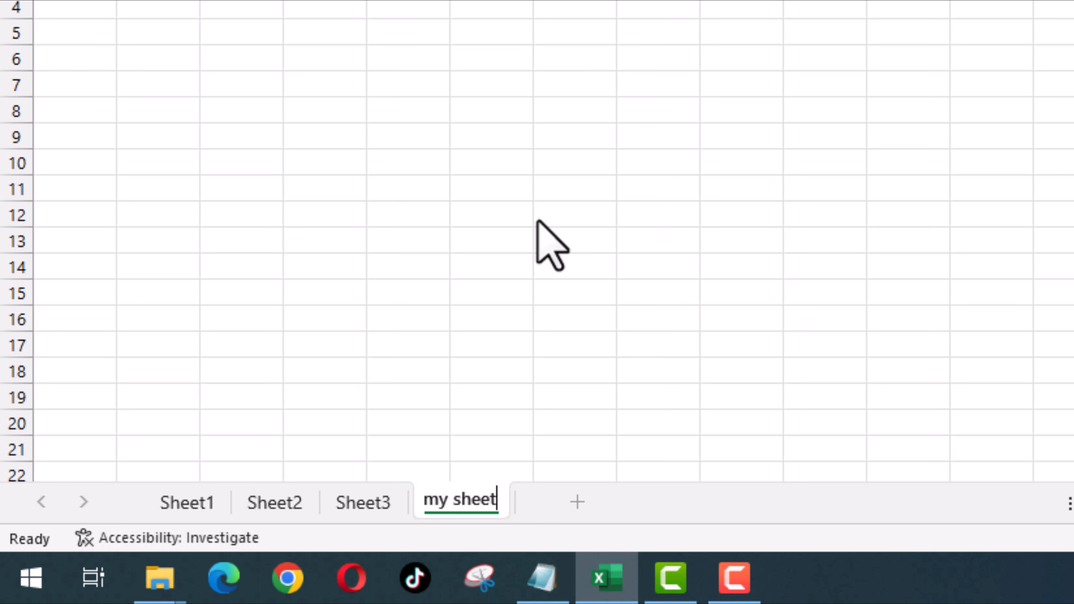
left_click(538, 219)
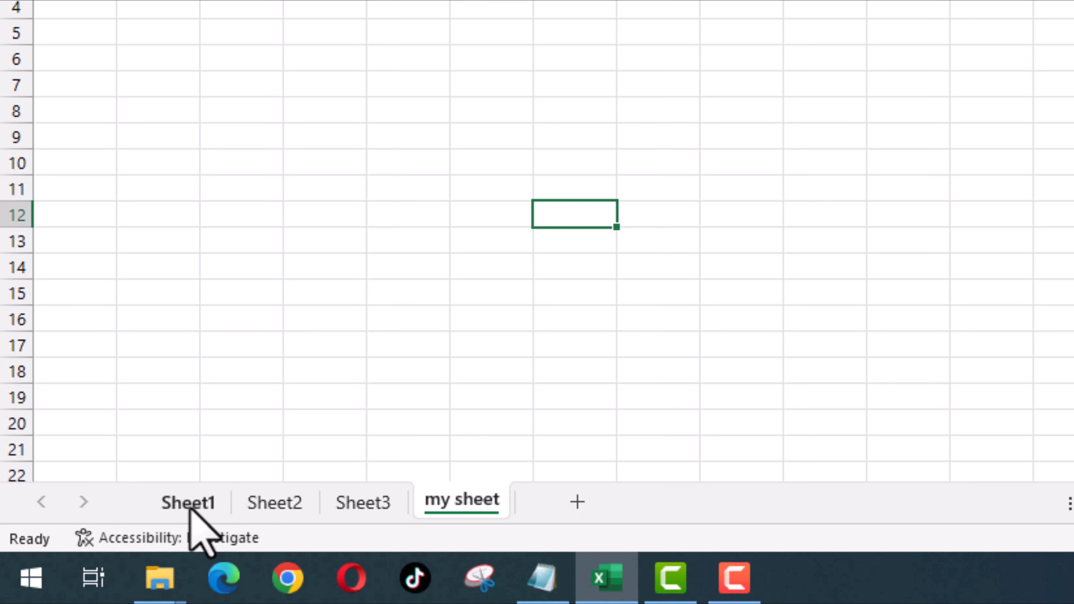
- Remove the 'my sheet' tab, leaving Sheet1–Sheet3, and return to Sheet1
right_click(454, 496)
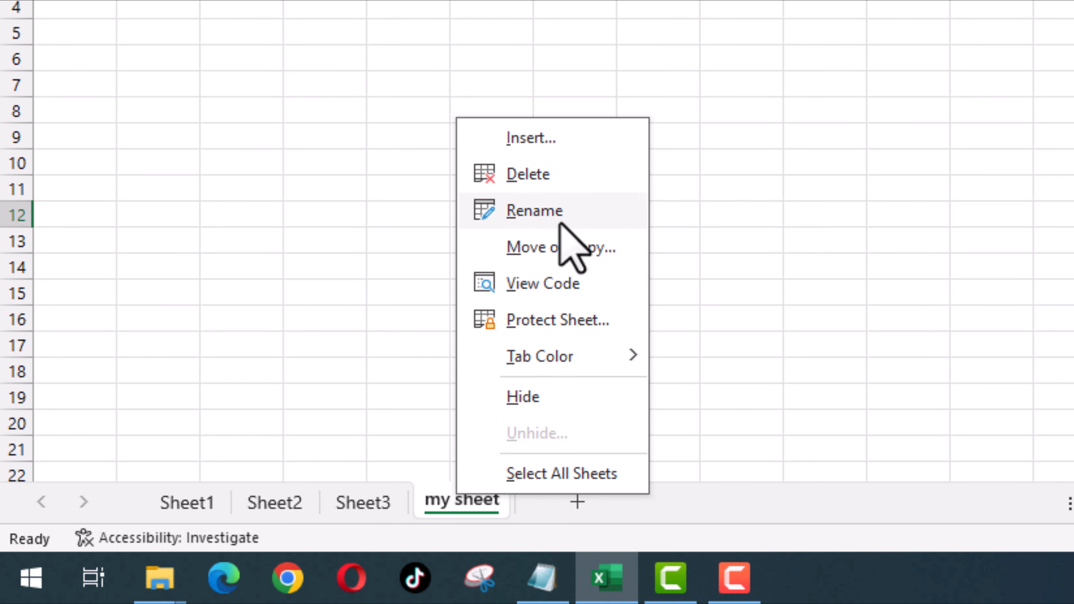
left_click(562, 176)
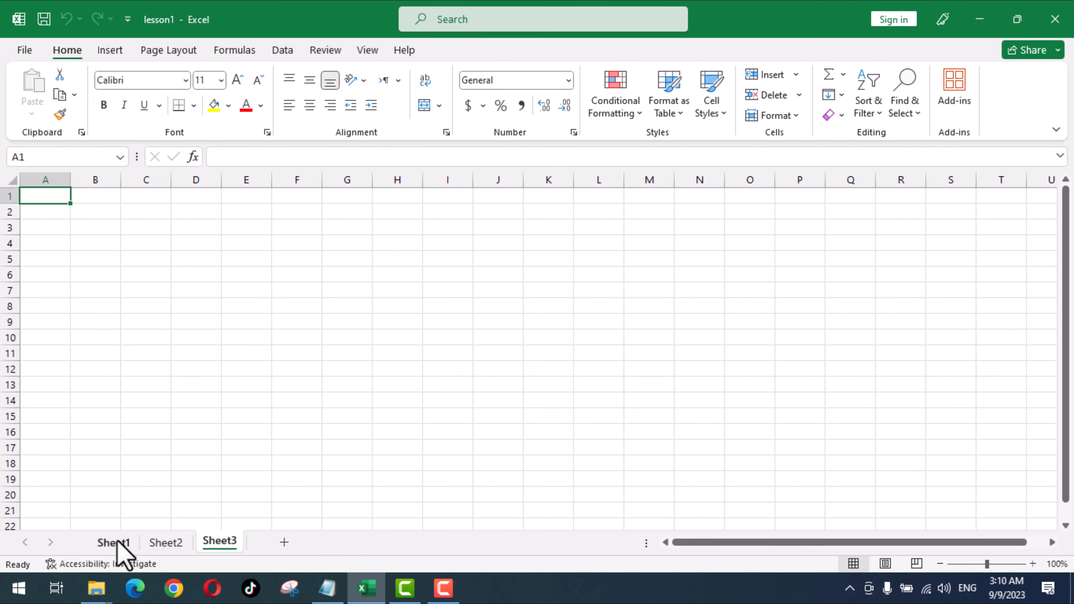
left_click(115, 544)
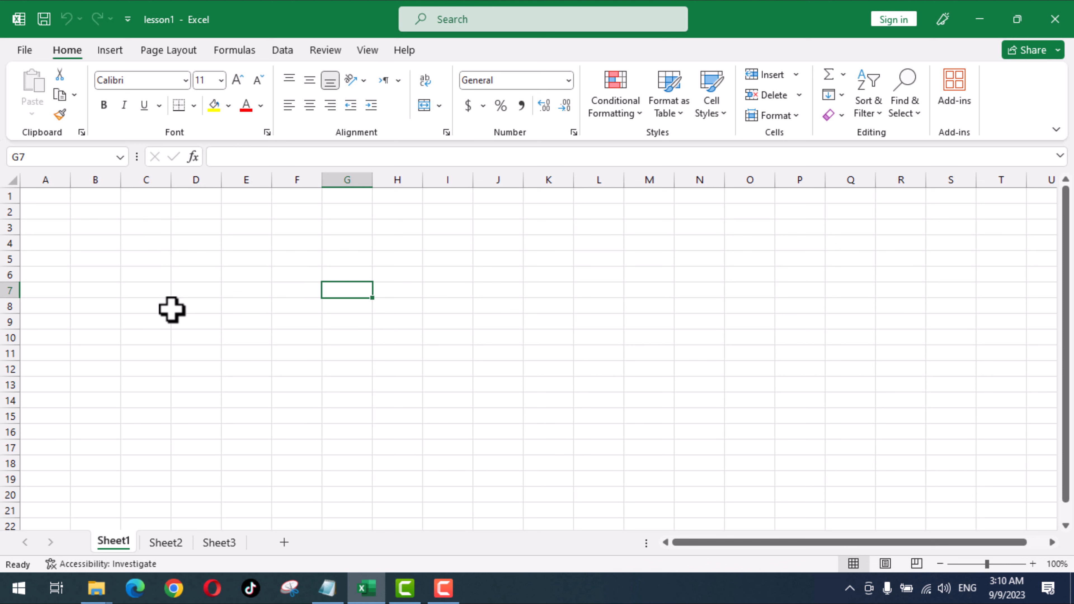
left_click(142, 179)
left_click(192, 180)
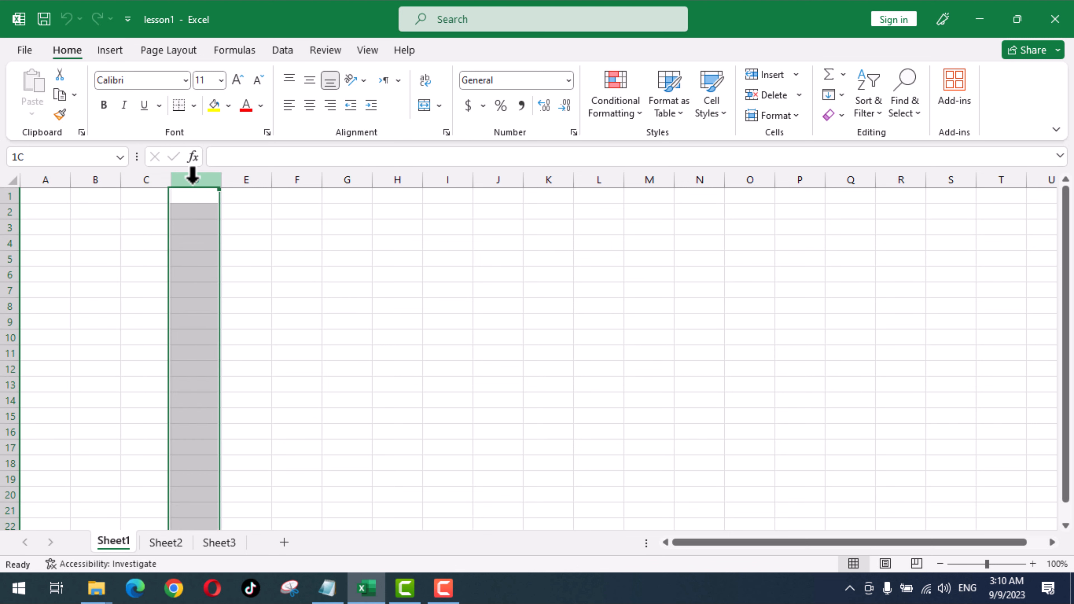
left_click(243, 174)
left_click(5, 243)
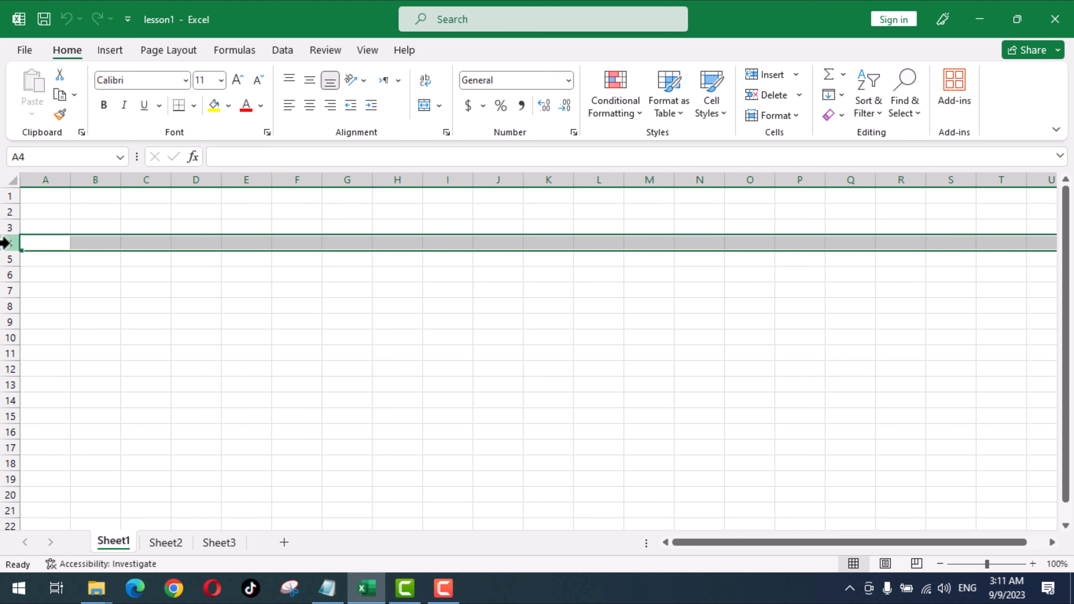
left_click(5, 227)
left_click(11, 260)
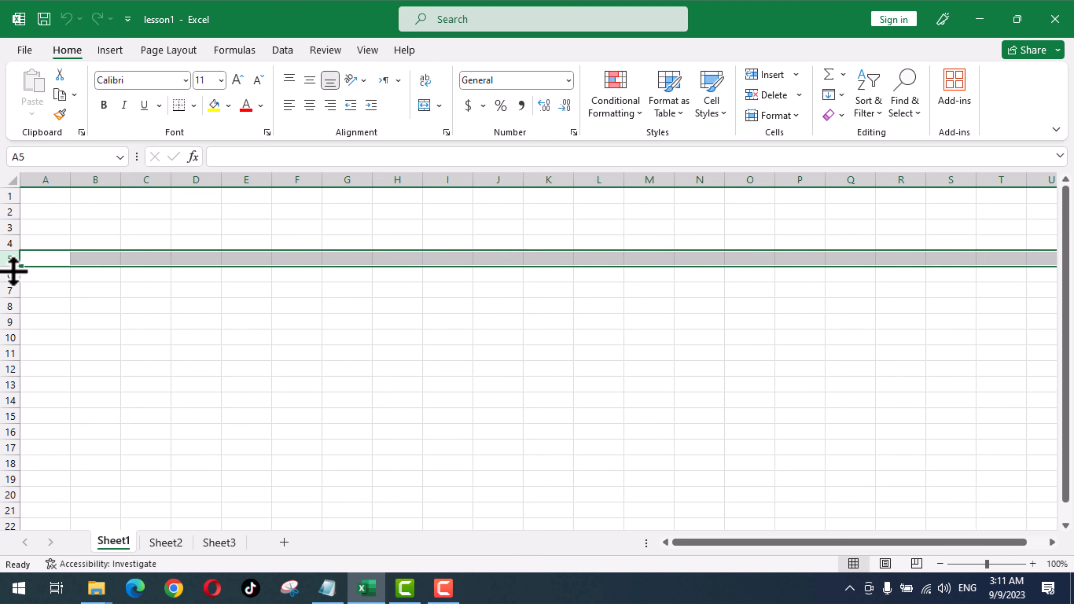
left_click(5, 276)
left_click(245, 341)
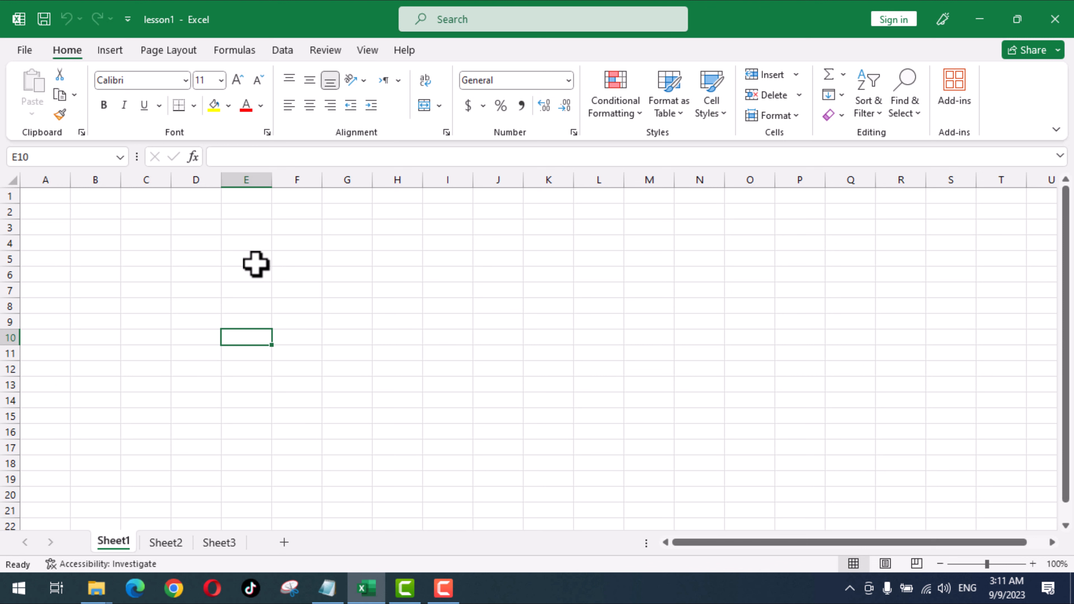
left_click(242, 258)
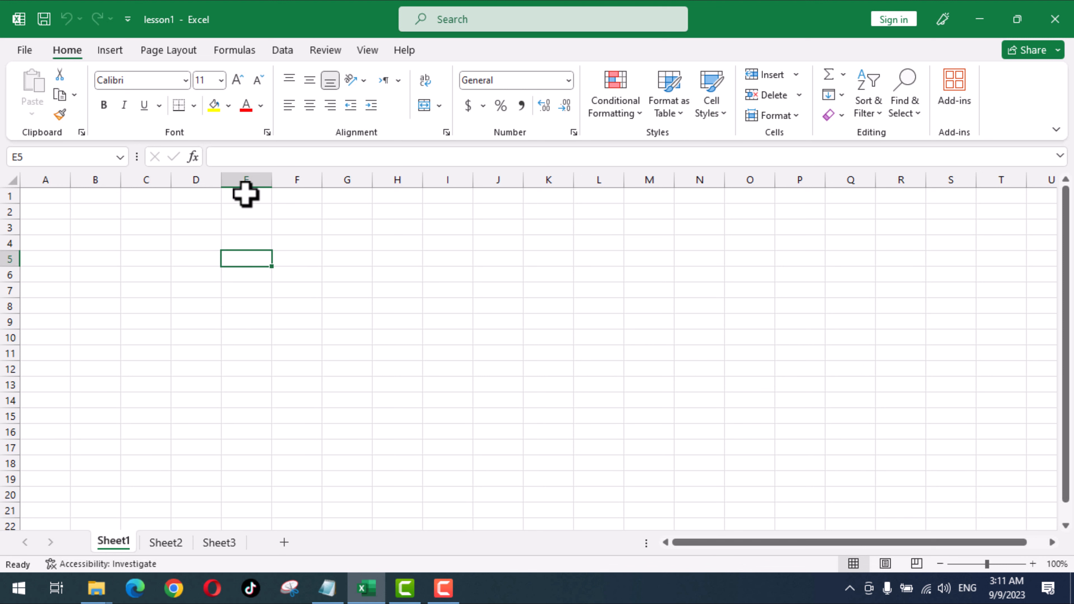
left_click(247, 178)
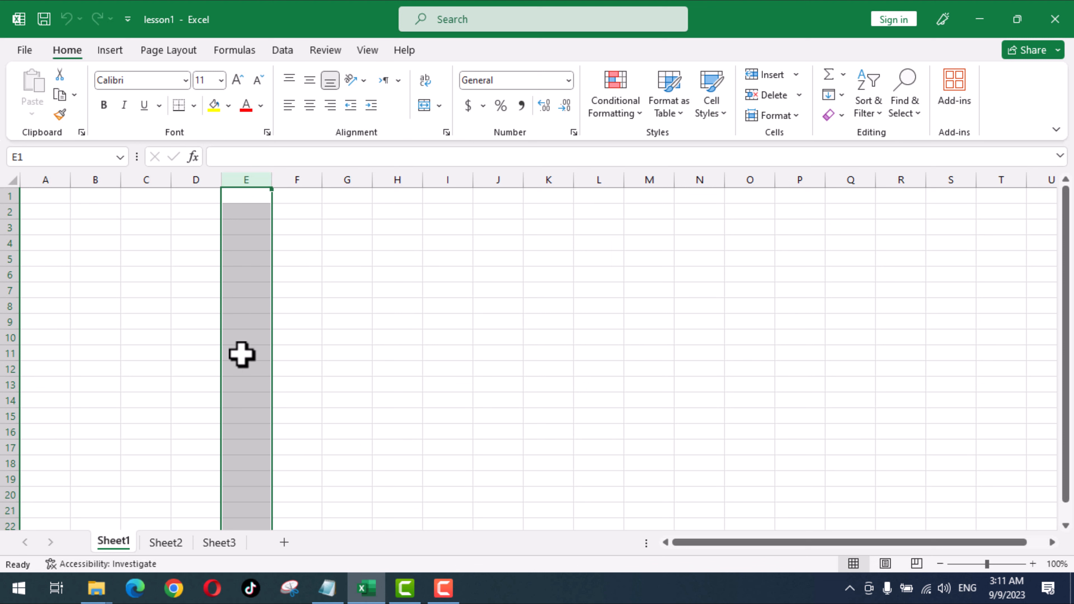
left_click(242, 190)
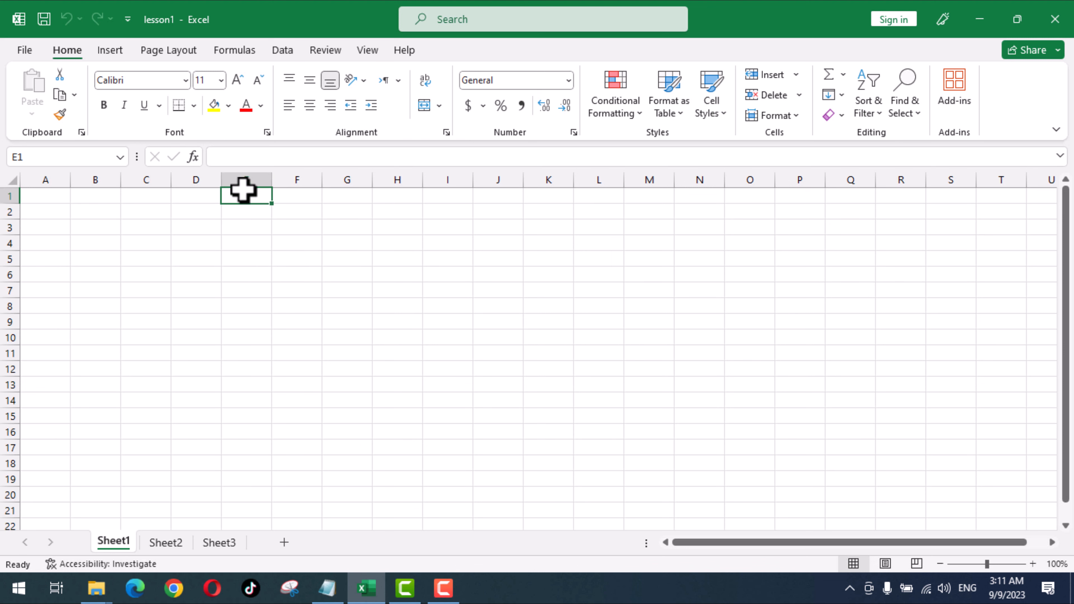
left_click(242, 181)
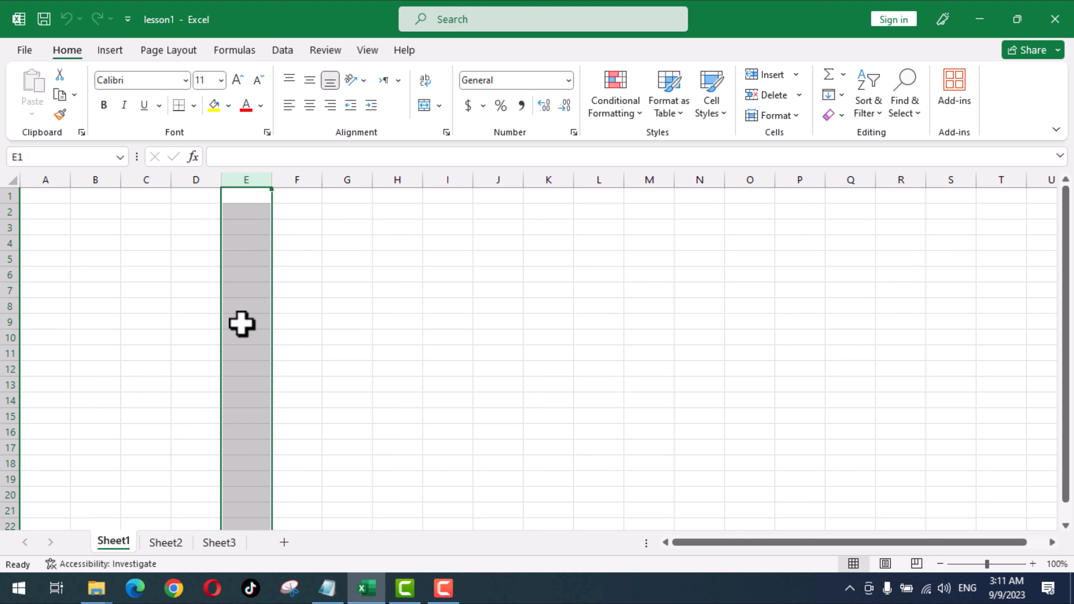
left_click(247, 256)
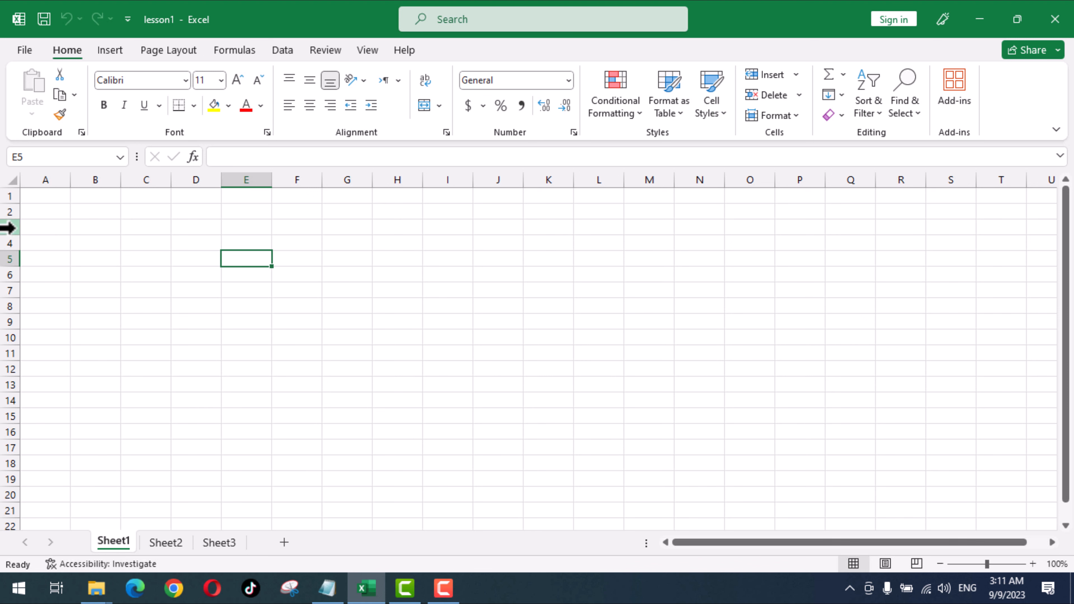
left_click(8, 228)
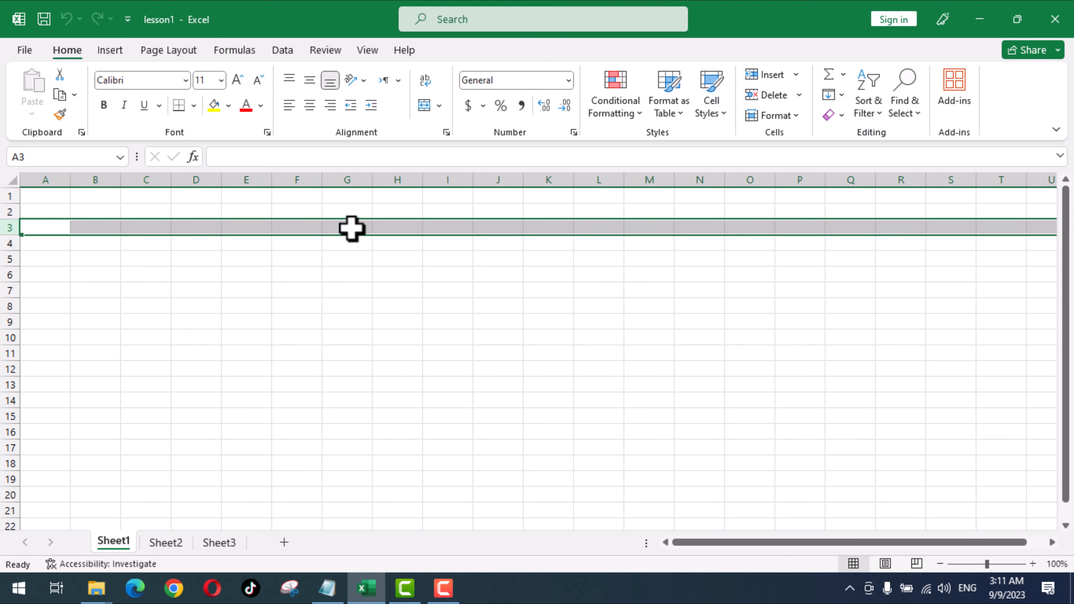
left_click(270, 278)
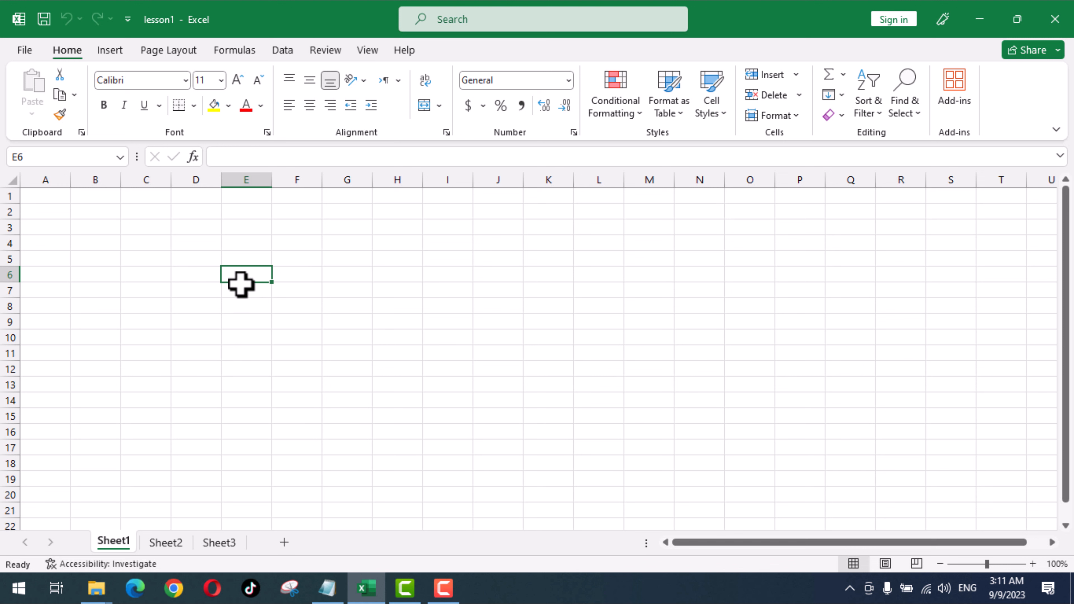
left_click(244, 259)
key("Left")
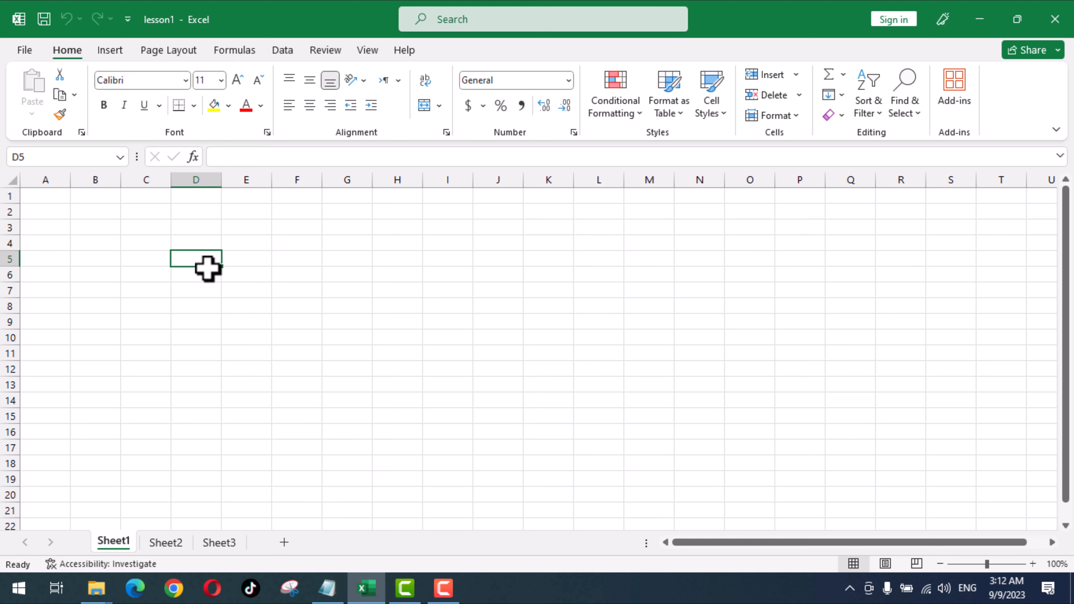
left_click(250, 257)
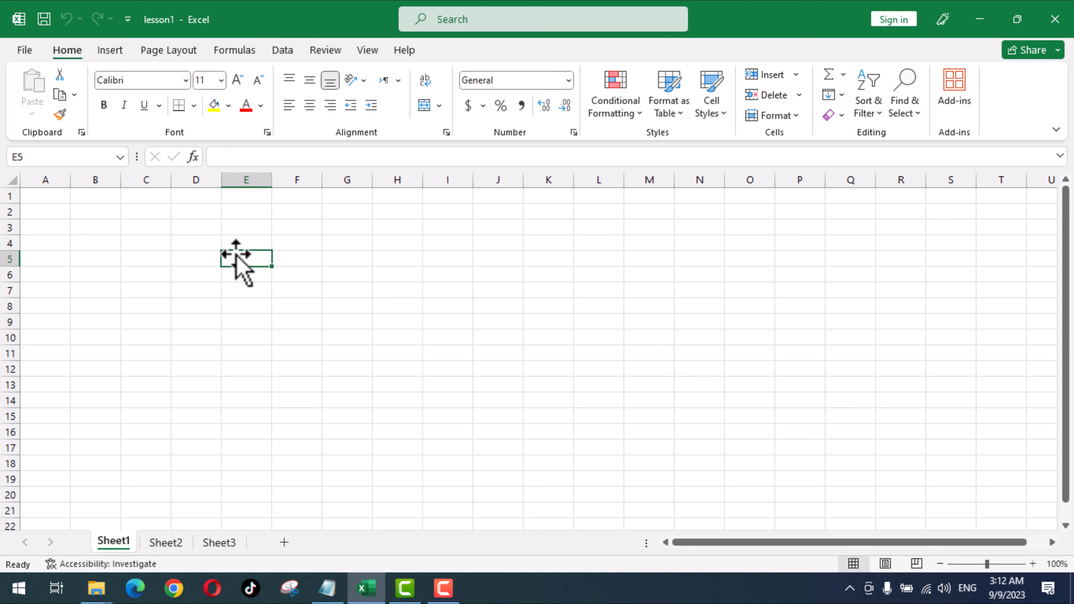
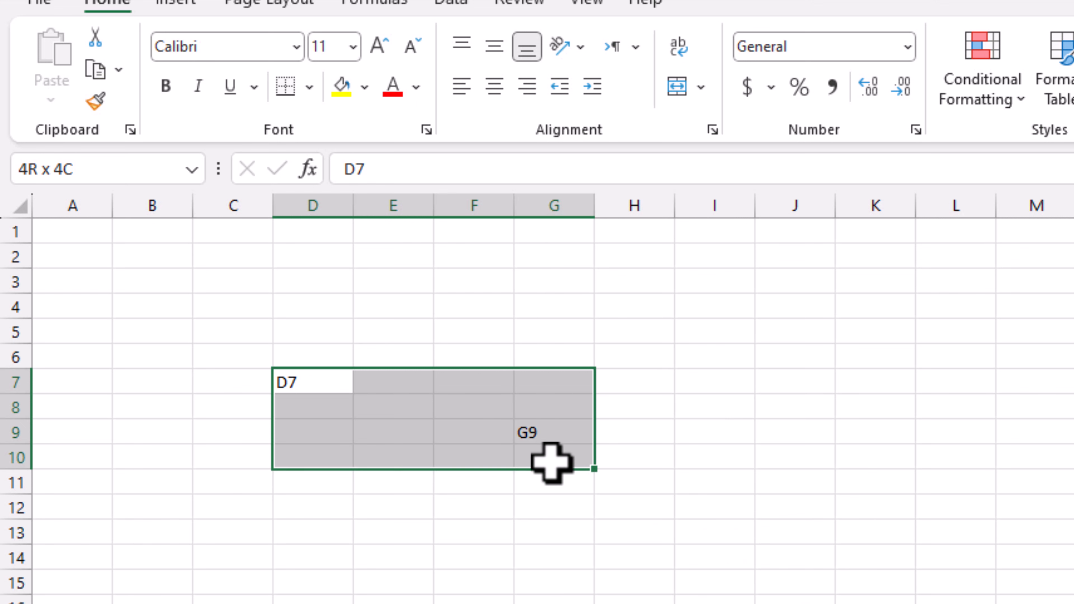
- Delete the D7 and G9 labels from D7:G10 and switch back to Excel from Notepad
key("Delete")
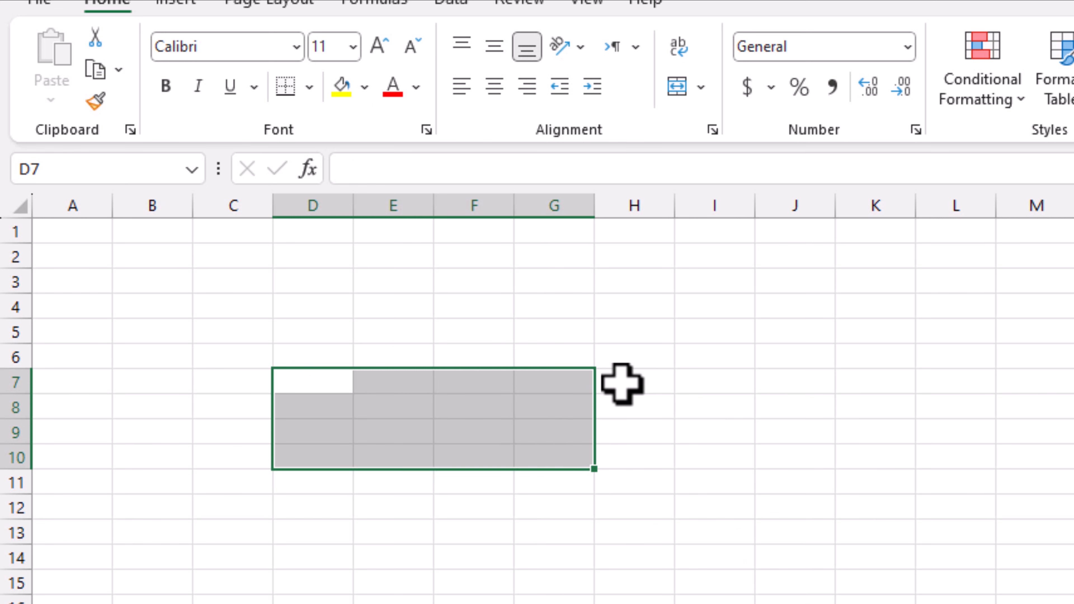
left_click(624, 379)
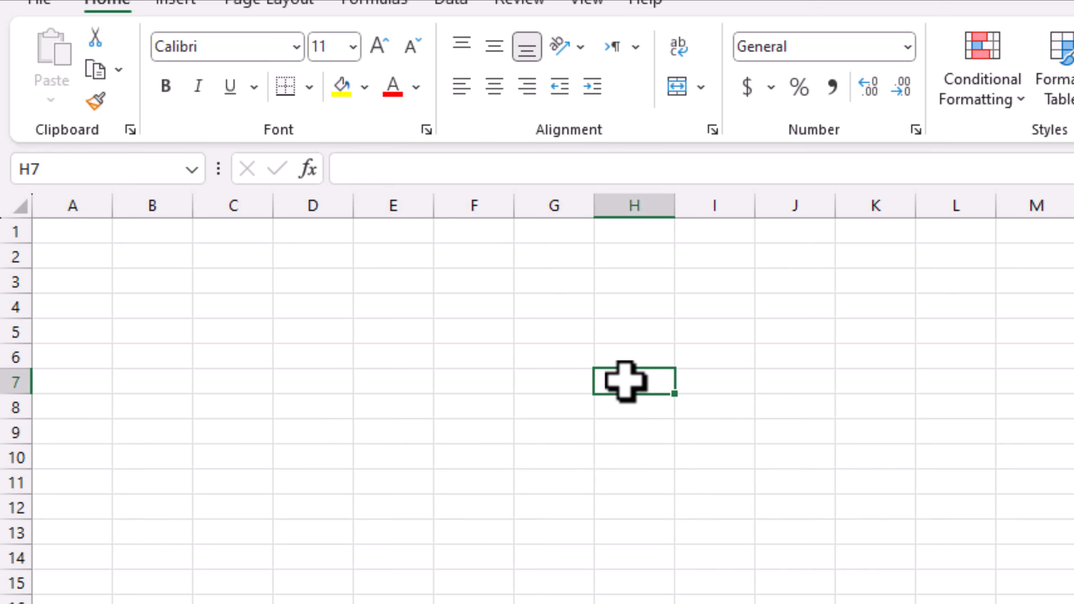
left_click(487, 432)
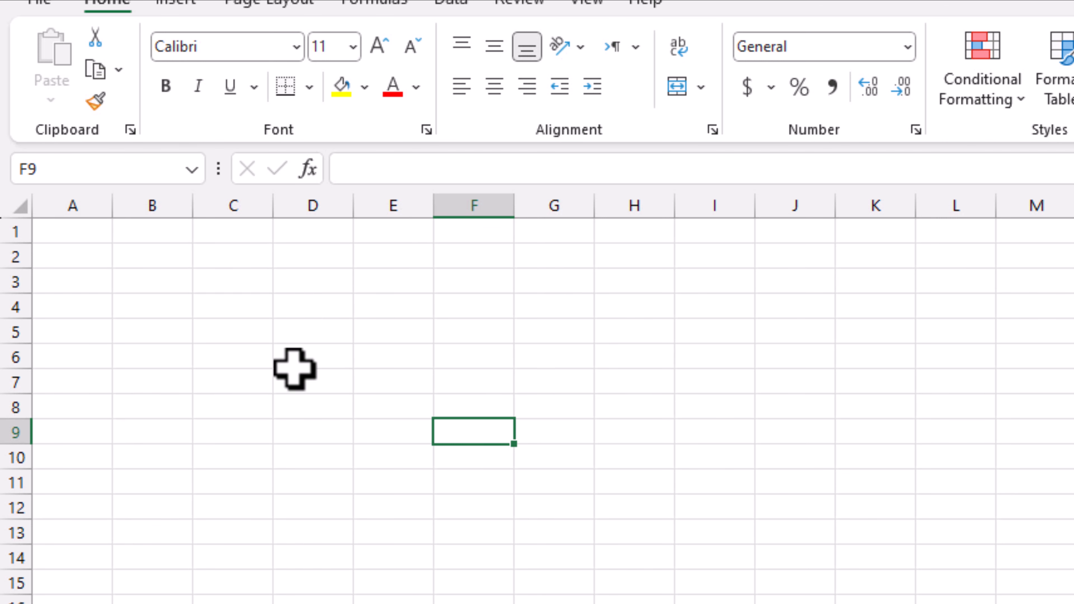
left_click(746, 384)
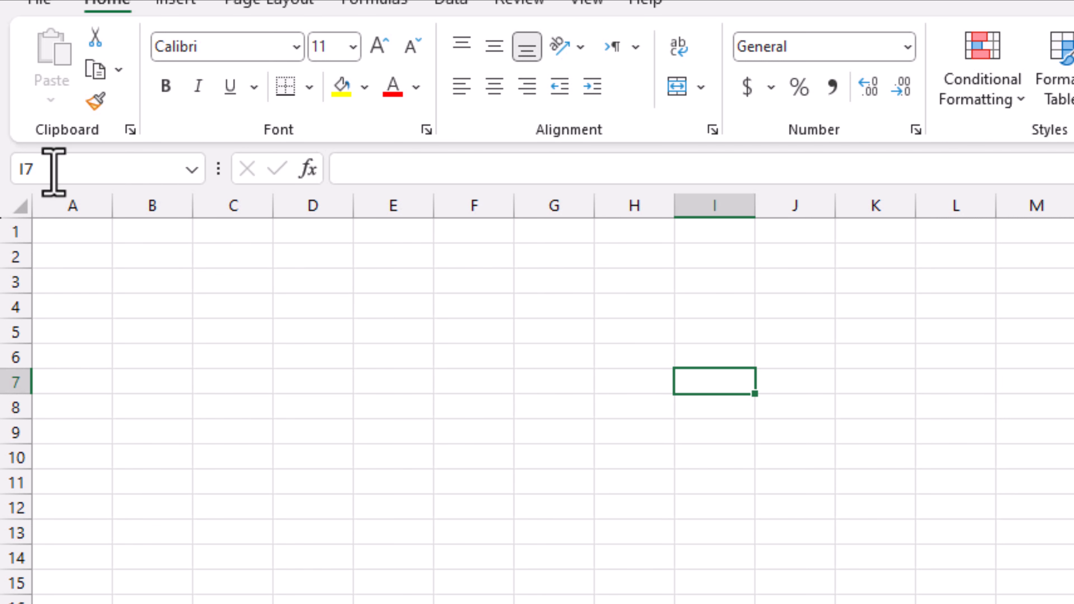
left_click(106, 355)
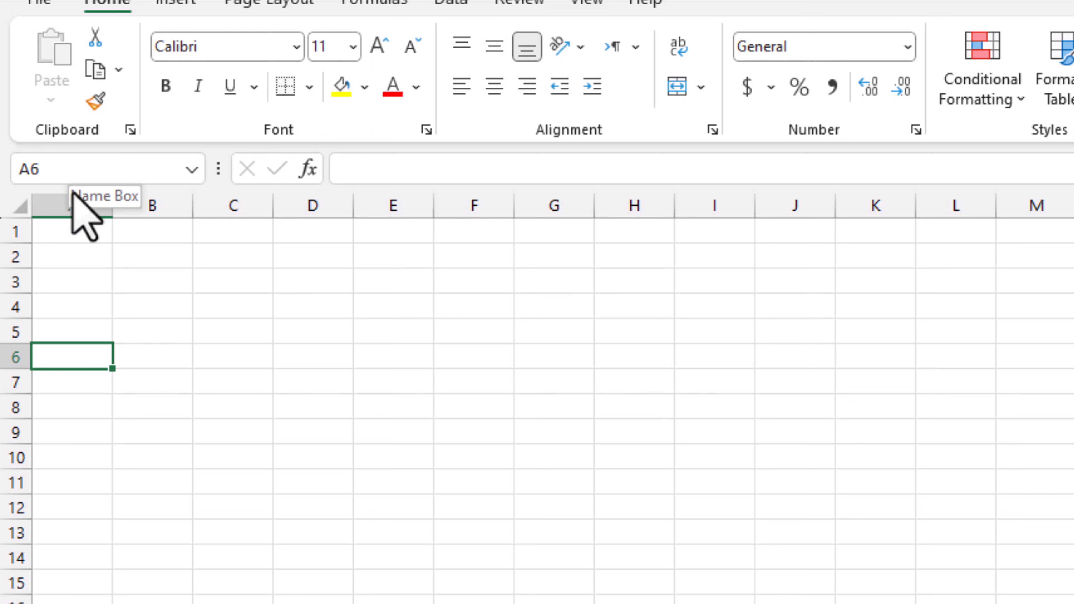
left_click(510, 464)
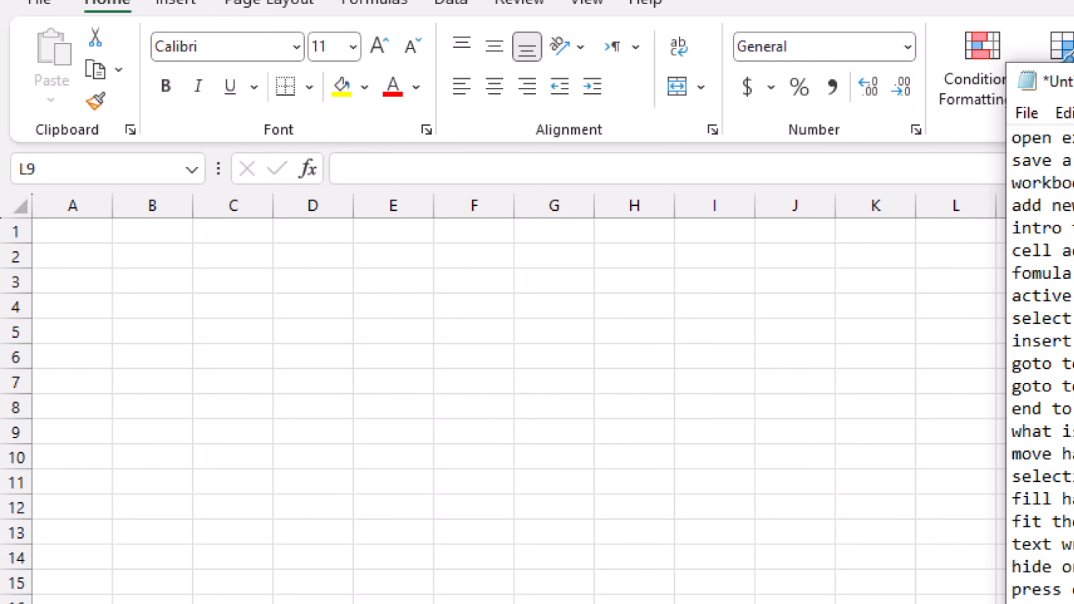
key("alt+Tab")
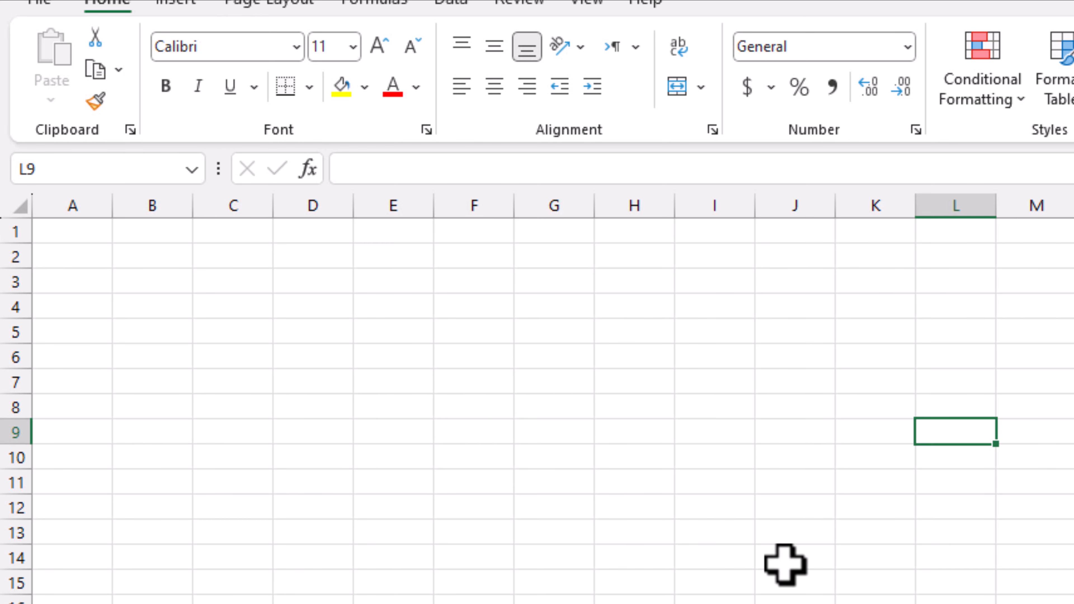
- Jump to cell D100 through the Name Box
left_click(357, 401)
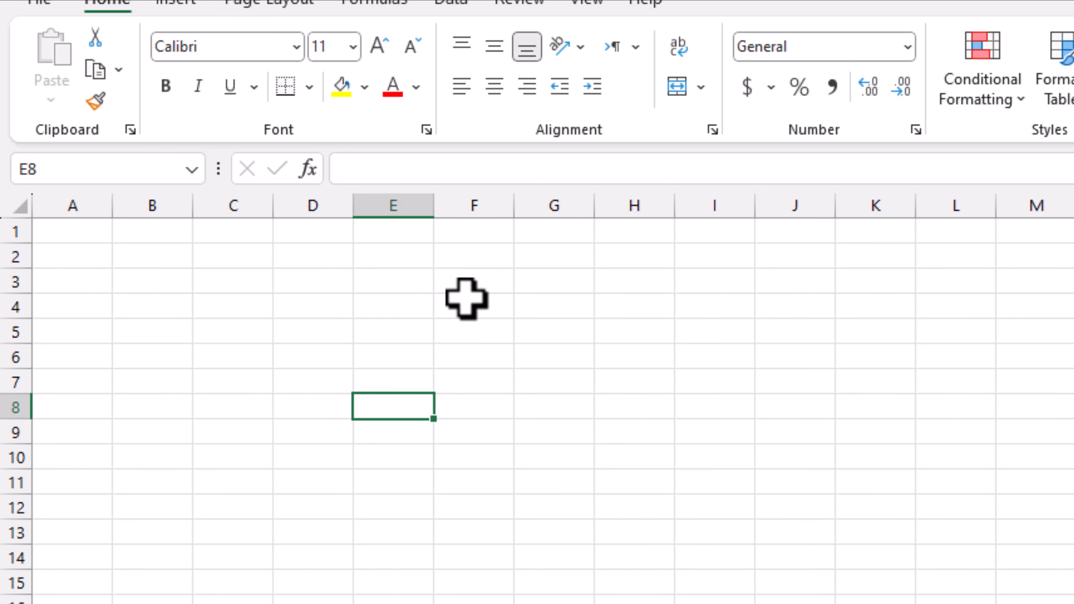
left_click(47, 169)
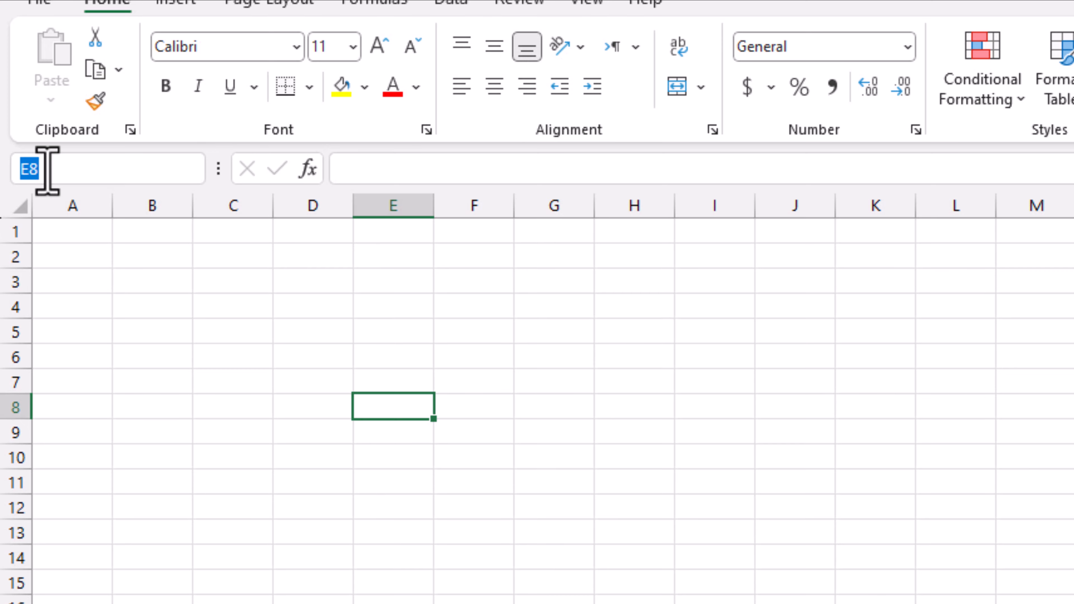
type("d100")
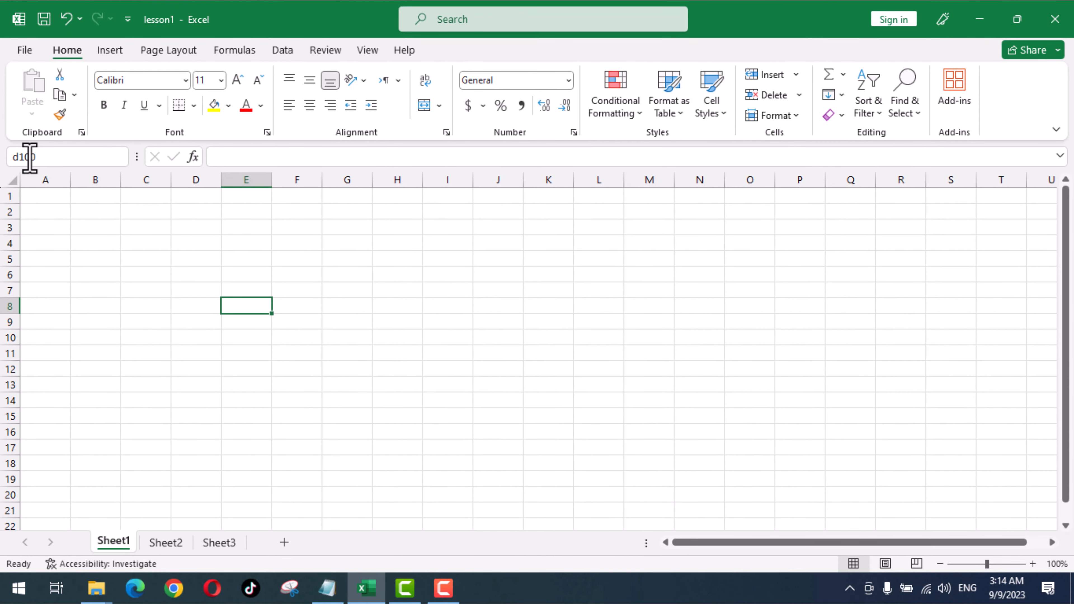
key("Return")
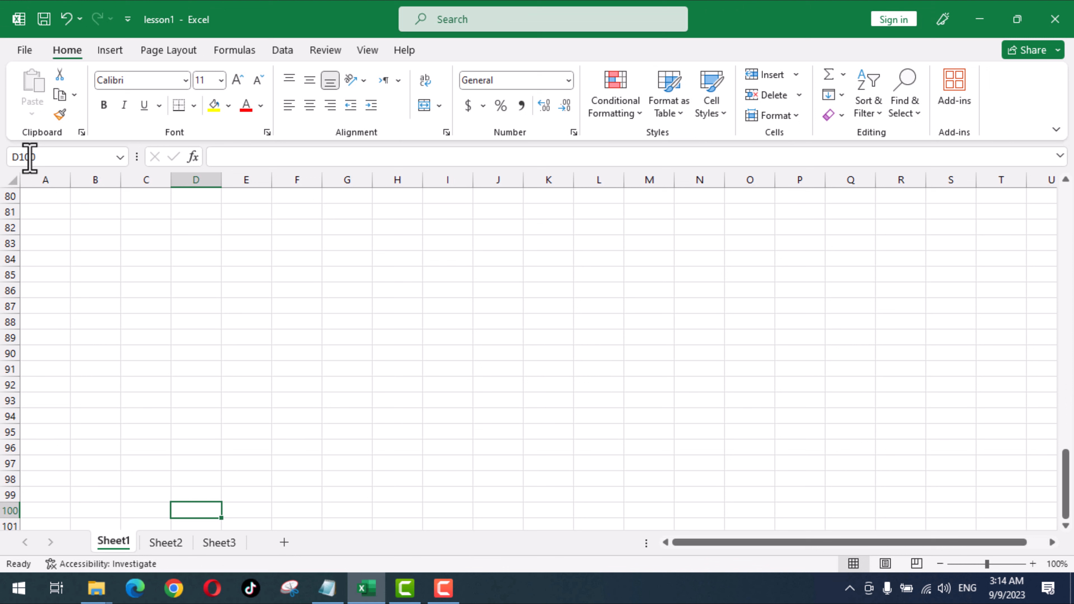
- Jump on to cell M500 the same way
left_click(30, 157)
type("m500")
key("Return")
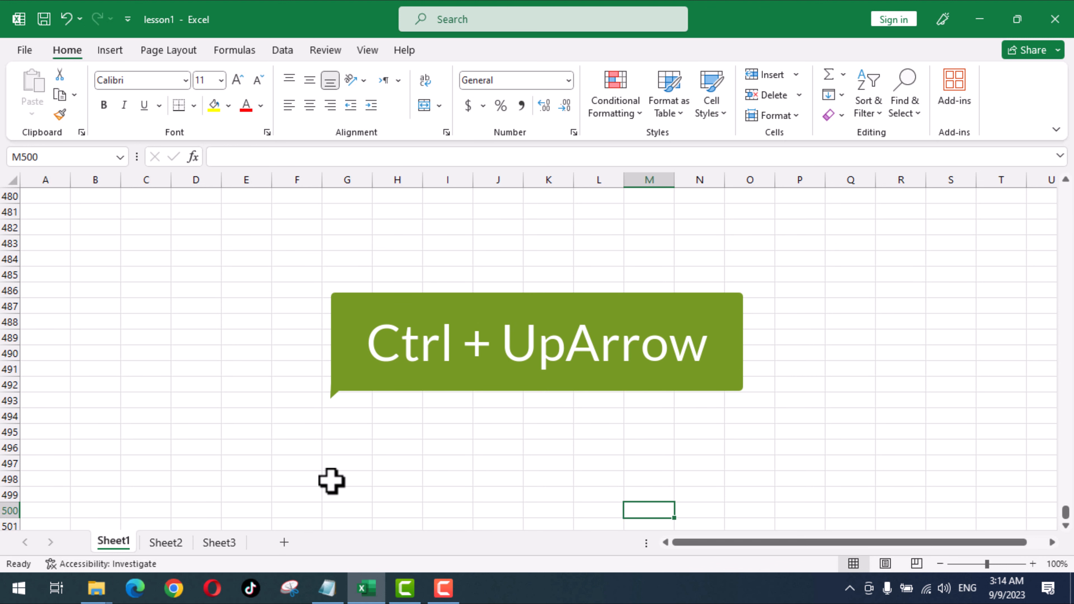
- Use Ctrl+arrow shortcuts to reach the last row and column XFD, then return to A1
key("ctrl+Up")
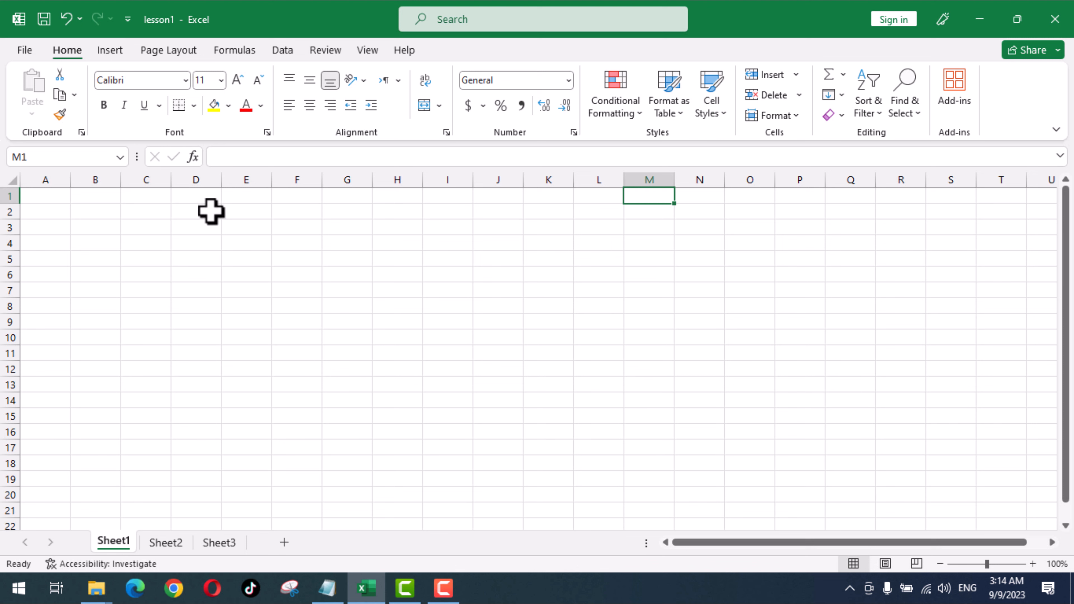
left_click(148, 196)
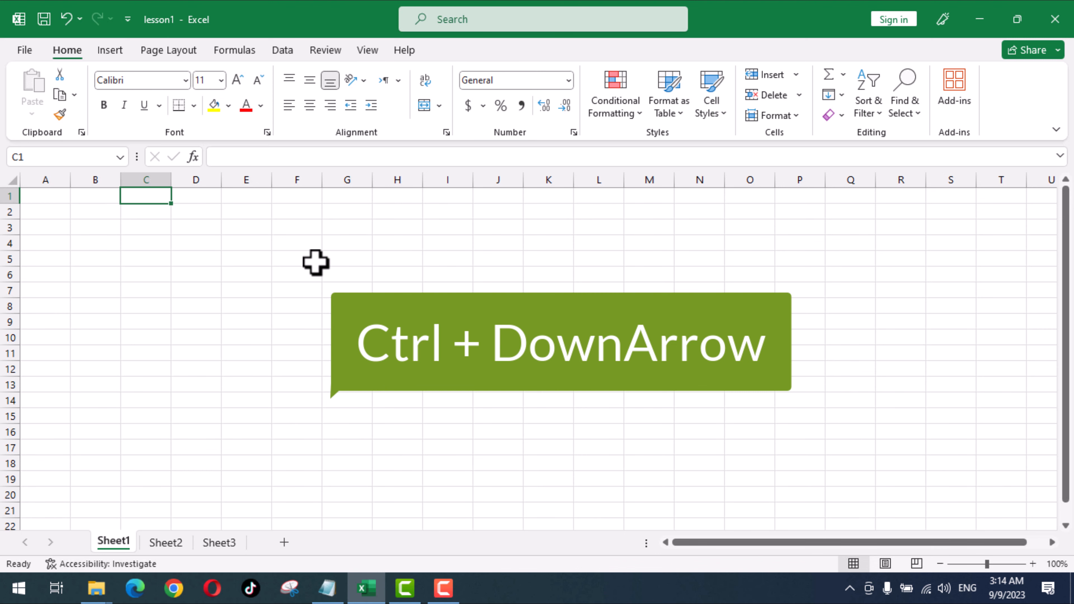
key("ctrl+Down")
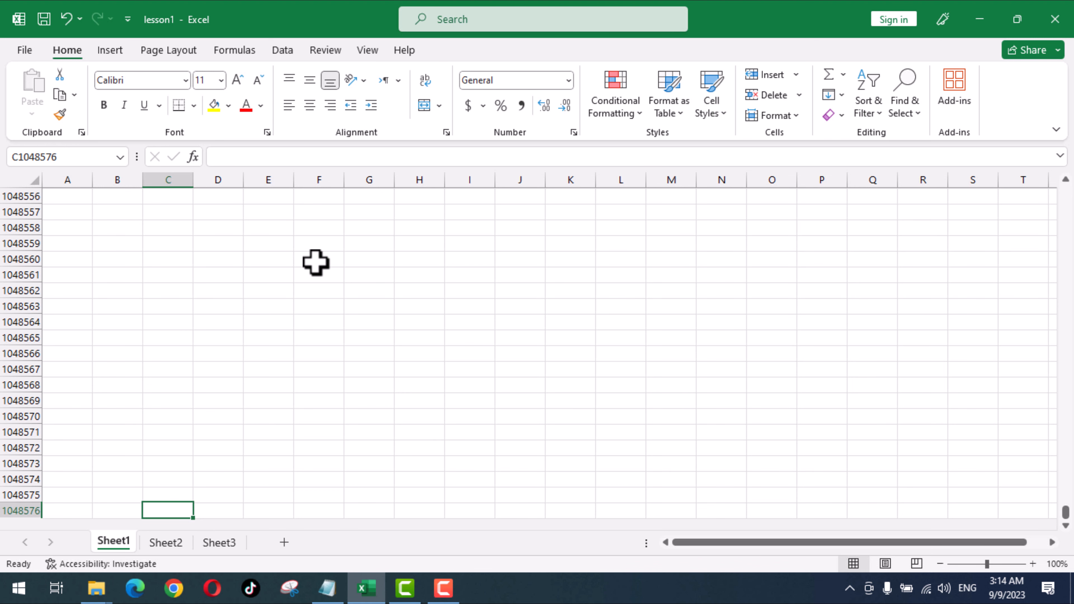
key("ctrl+Up")
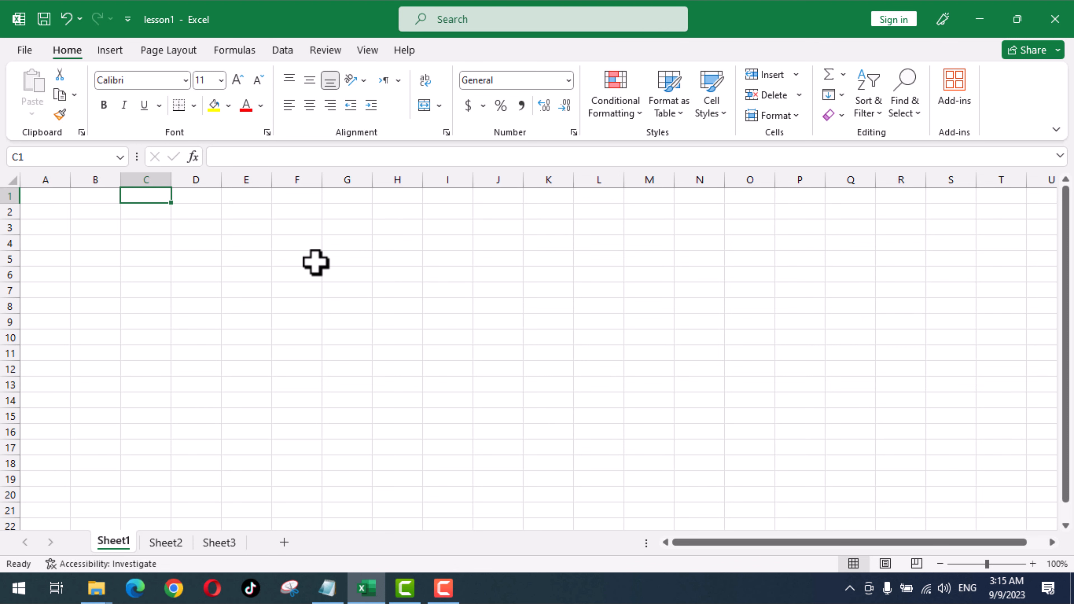
key("ctrl+Right")
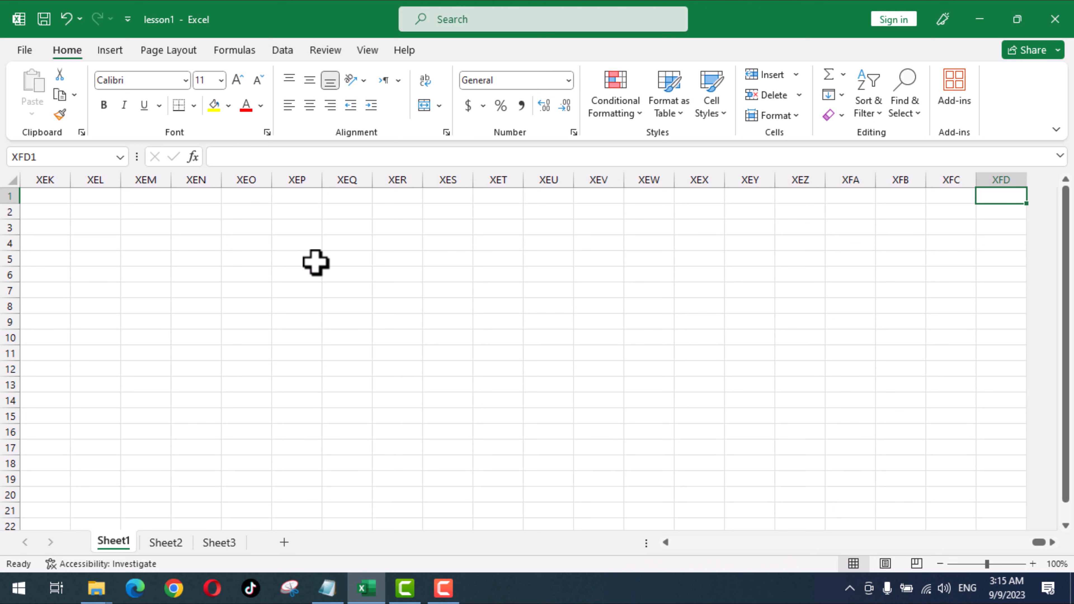
key("ctrl+Home")
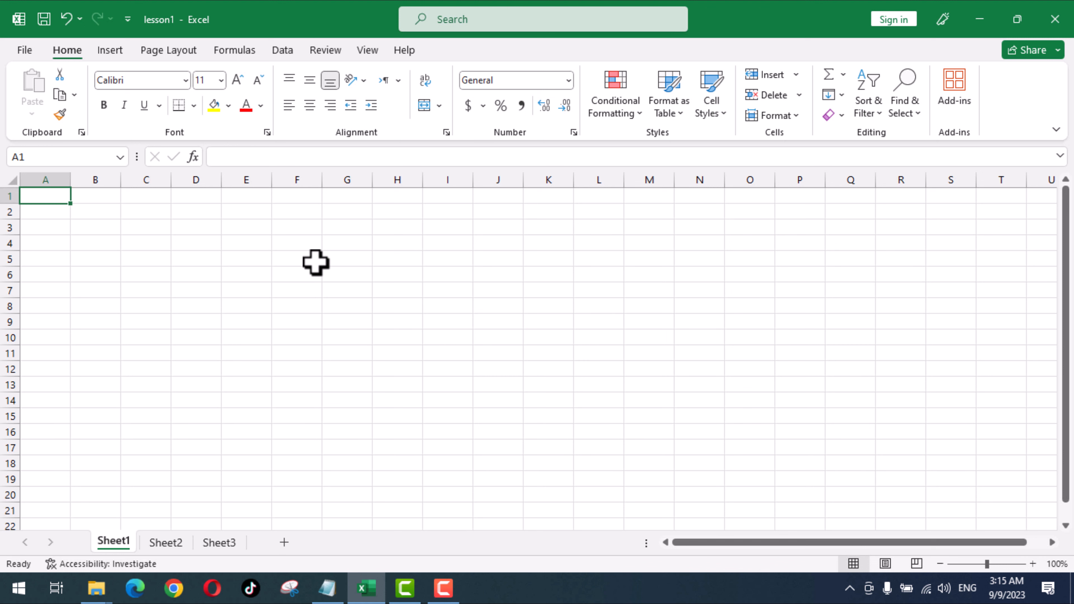
key("ctrl+End")
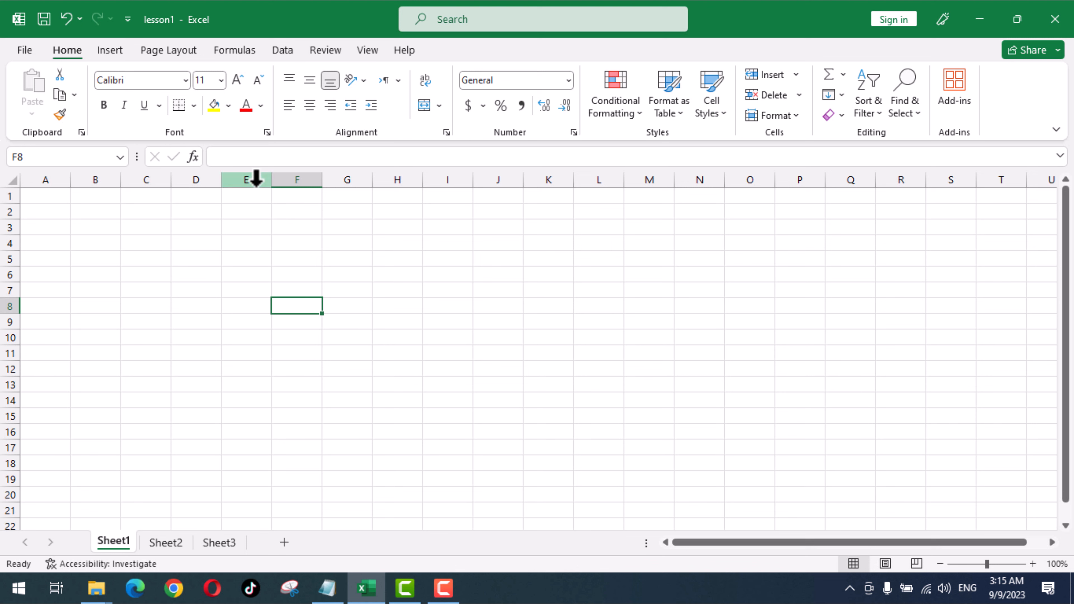
left_click(246, 176)
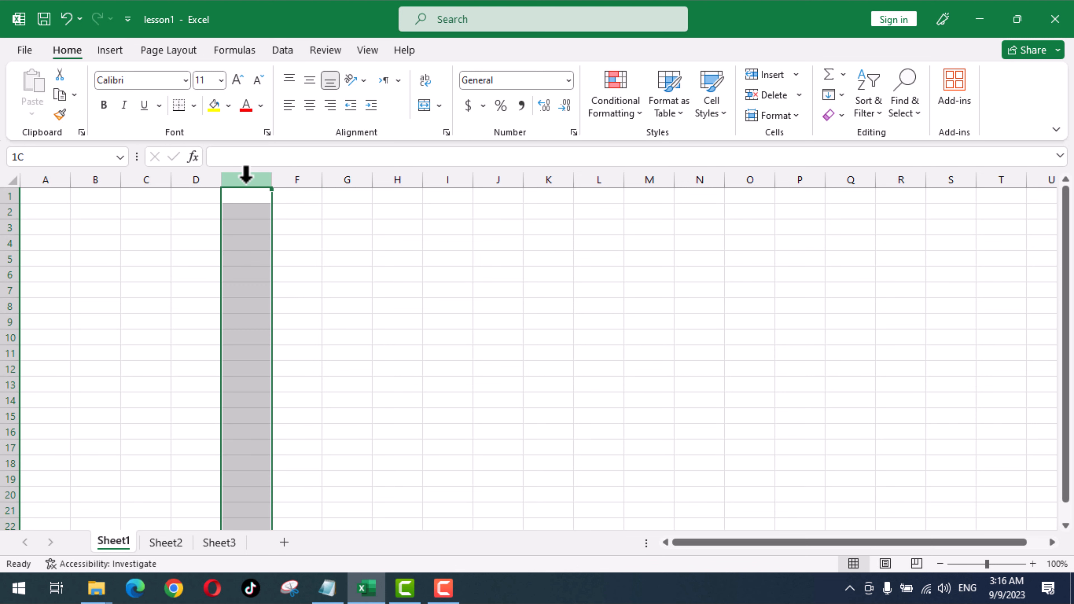
left_click_drag(246, 175, 368, 188)
right_click(317, 209)
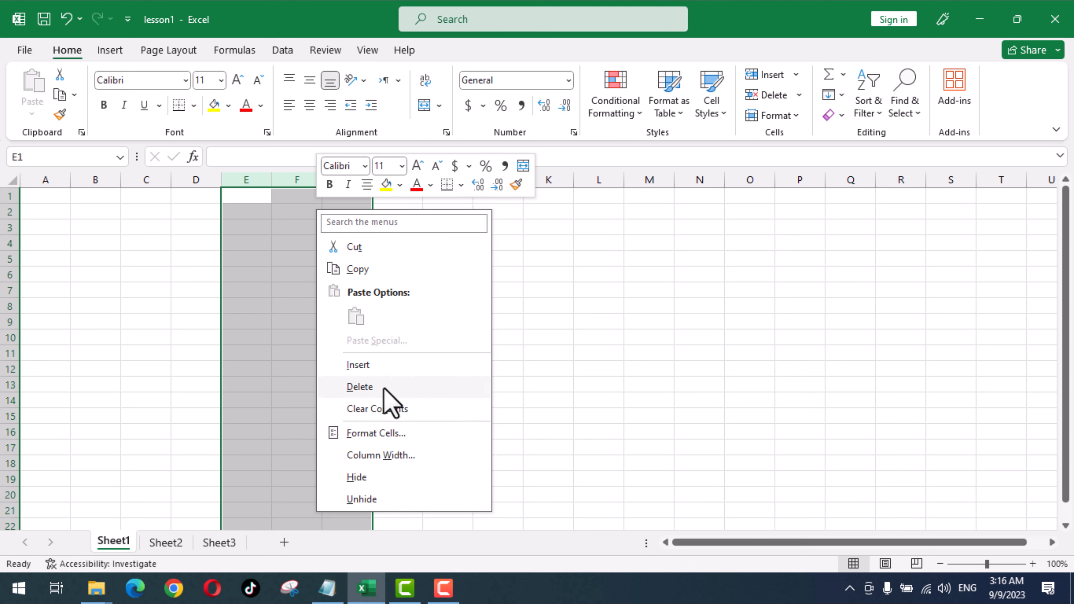
left_click(590, 256)
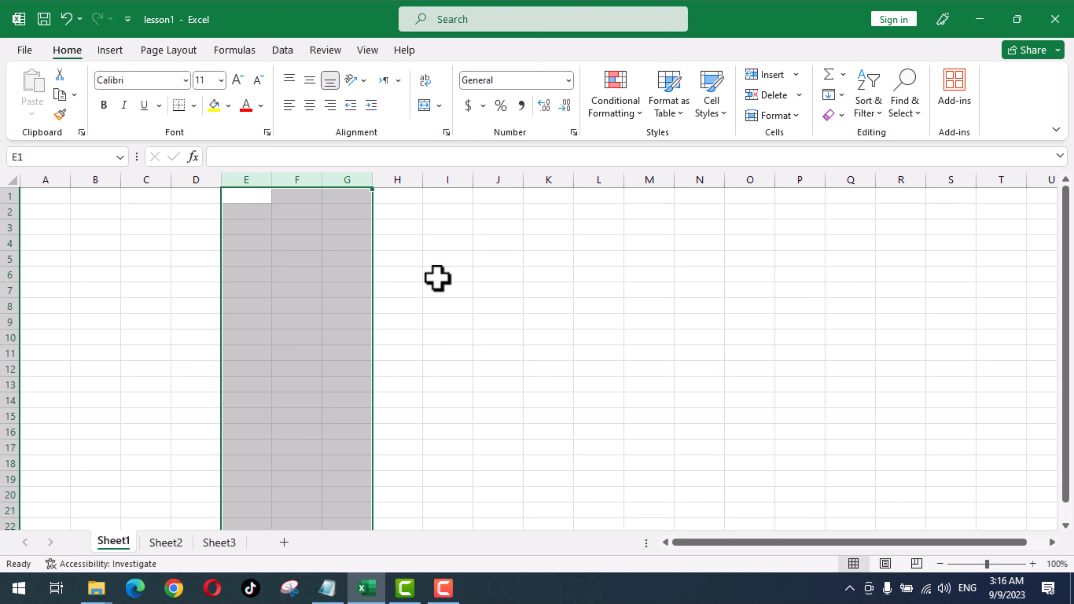
left_click(443, 244)
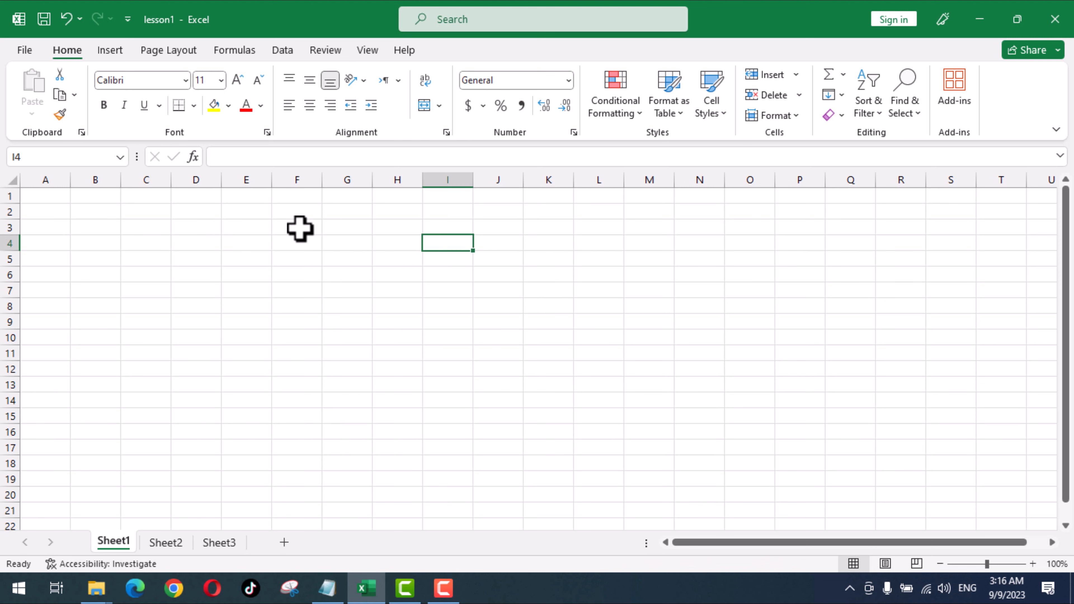
left_click(211, 228)
type("dfsad")
left_click(253, 231)
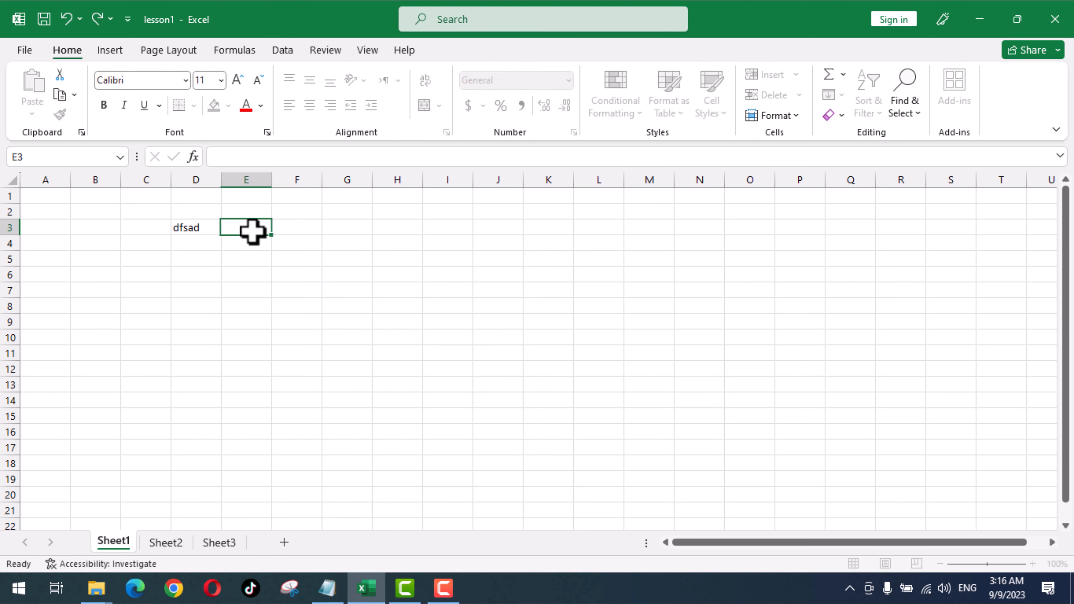
type("dfads")
left_click(300, 228)
type("dfsad")
left_click(360, 232)
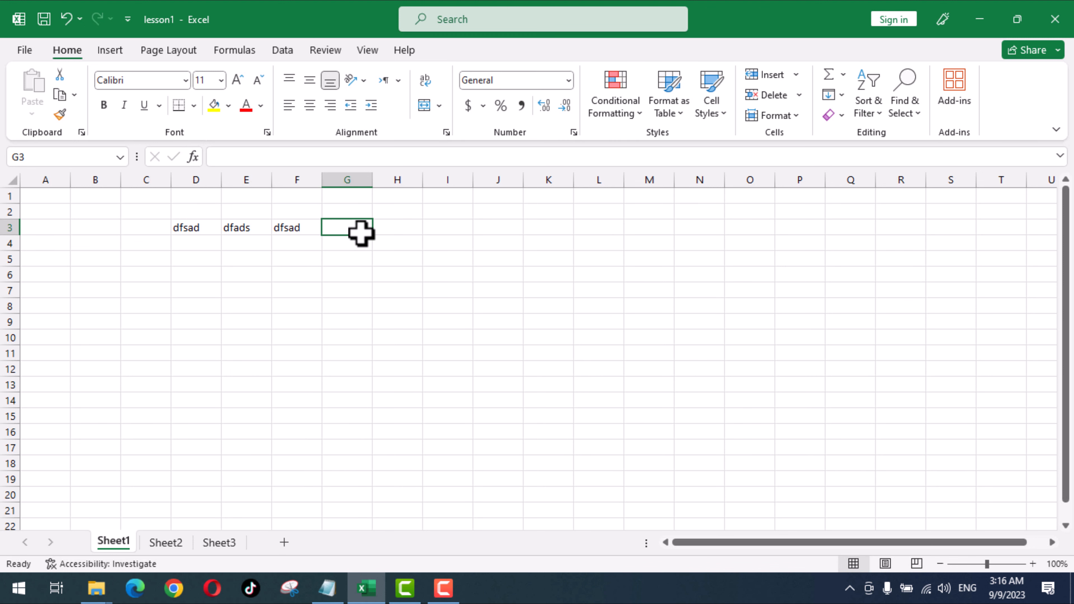
type("dfsd")
left_click(429, 292)
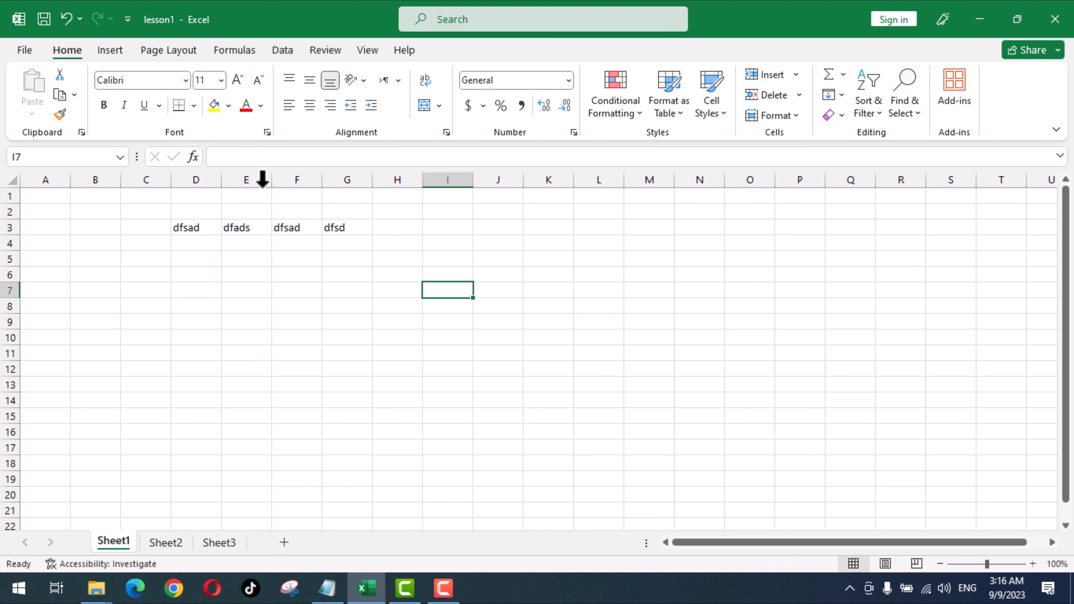
left_click_drag(288, 179, 253, 190)
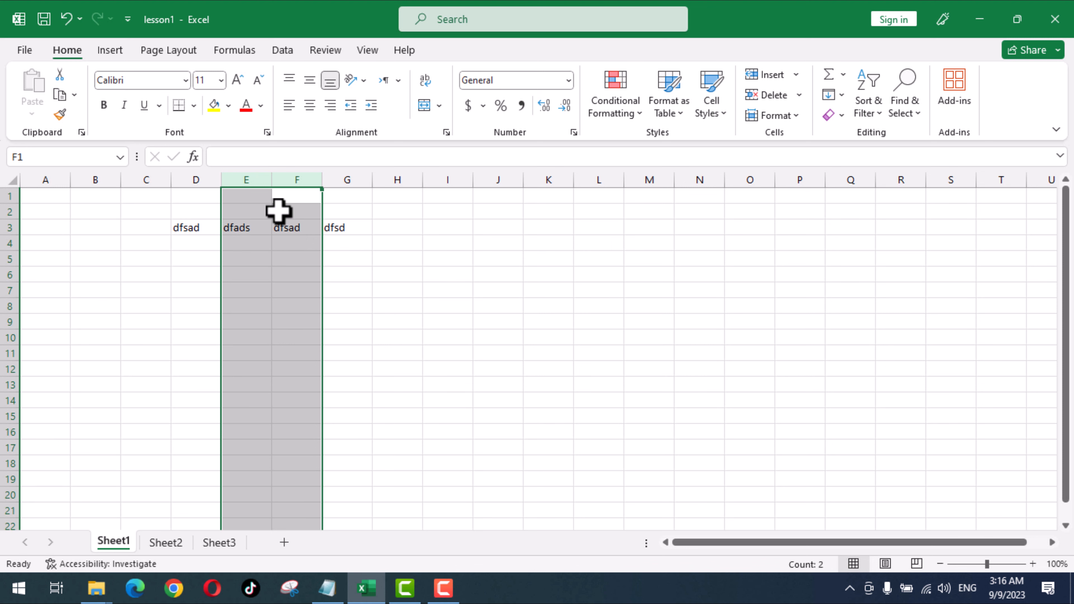
key("ctrl+minus")
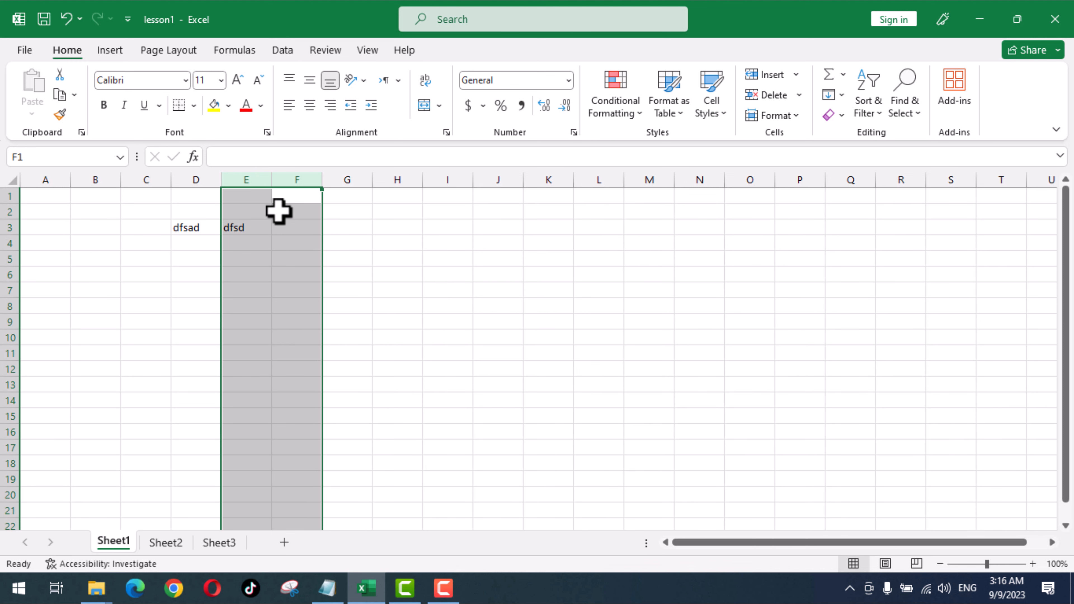
left_click(249, 228)
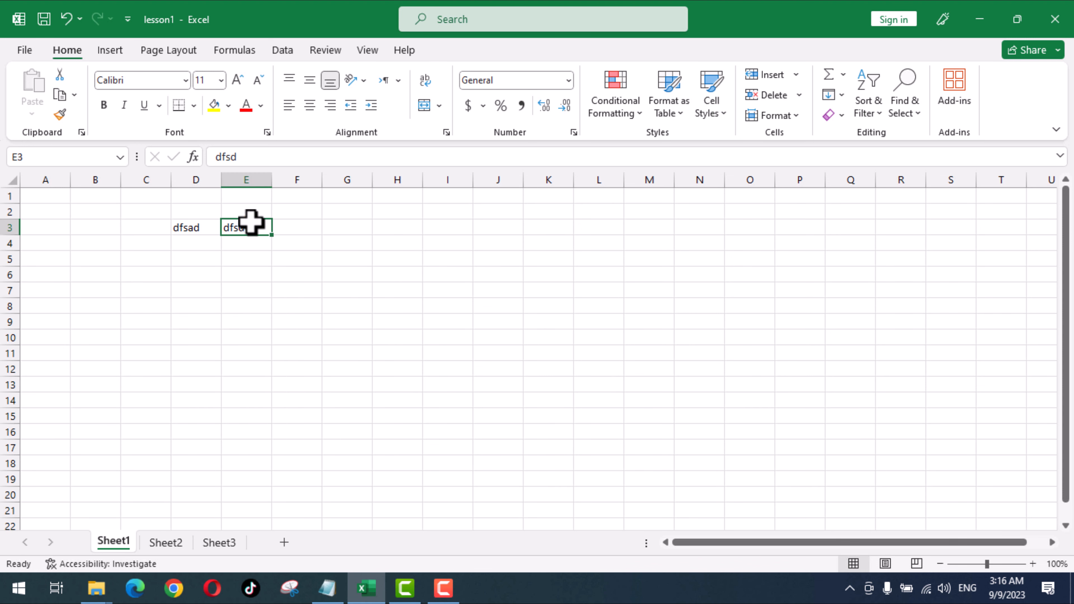
left_click(243, 180)
left_click(188, 225)
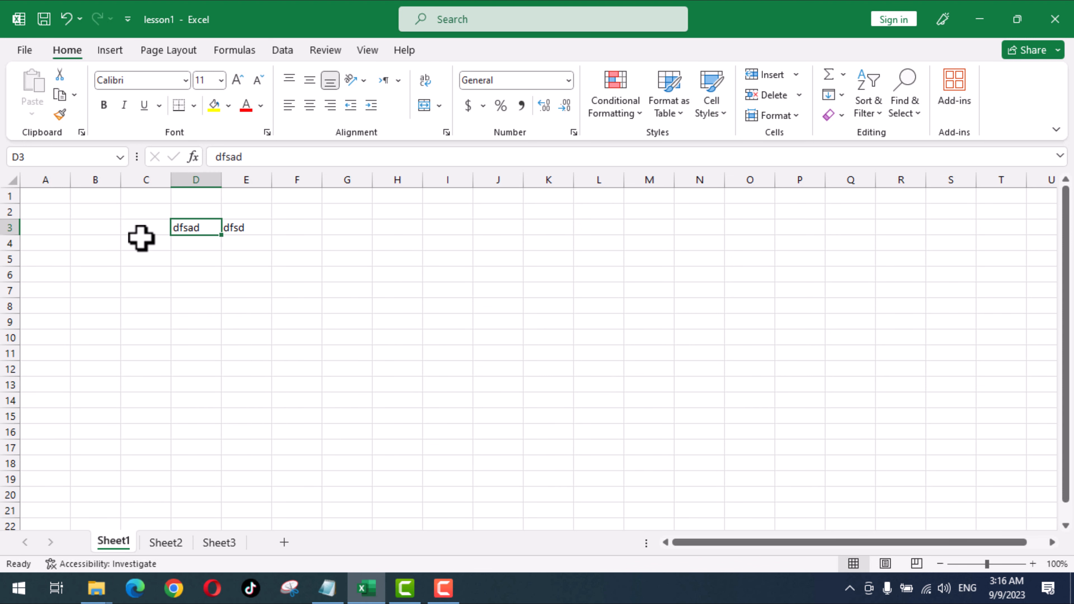
left_click(244, 227)
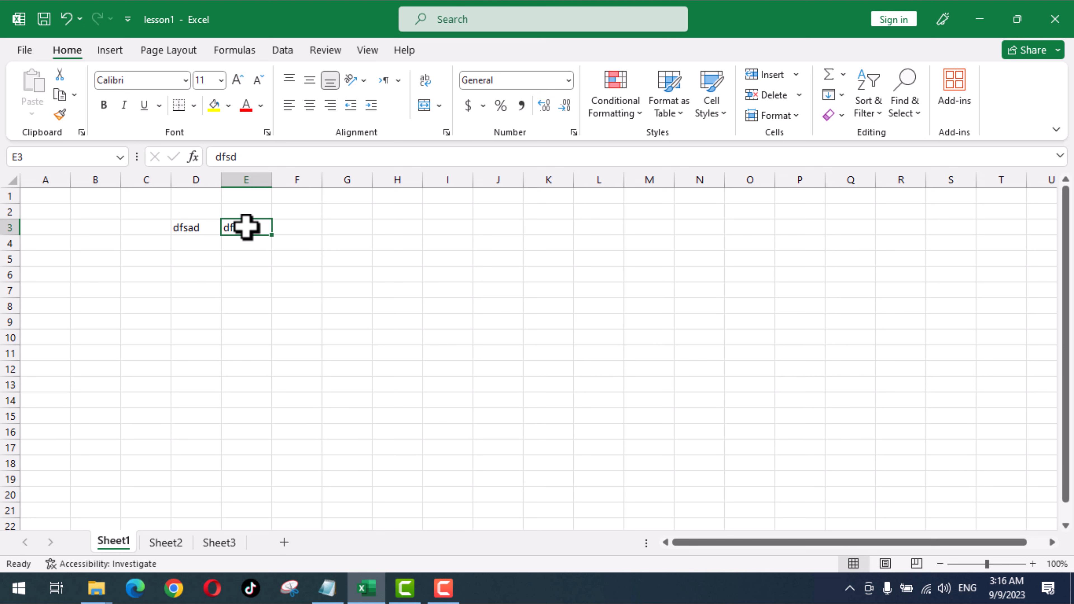
key("ctrl+shift+plus")
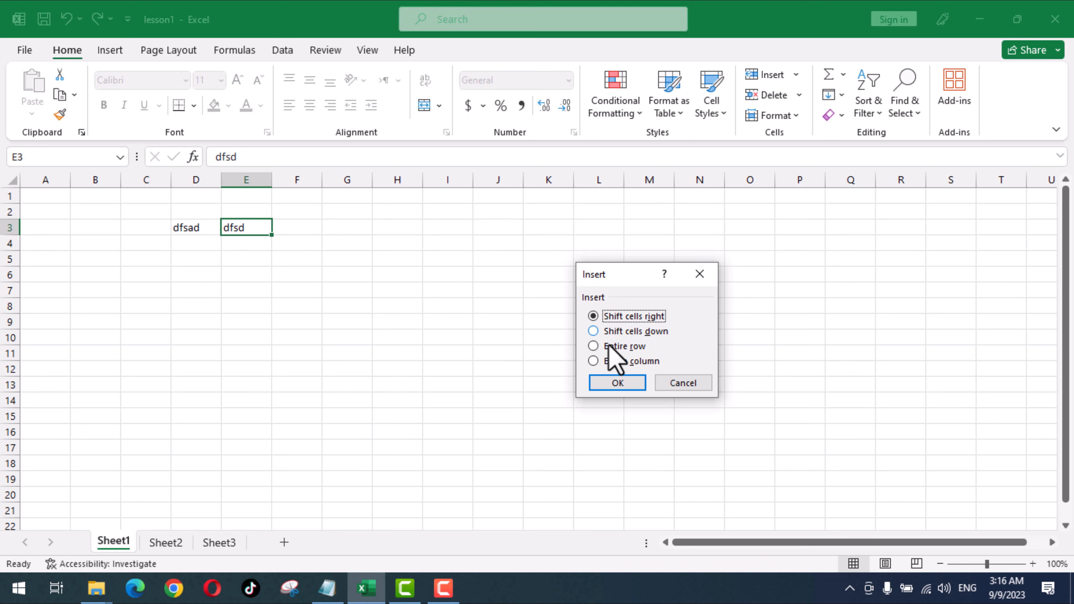
- Insert an entire blank column at column E
left_click_drag(625, 274, 499, 215)
left_click(490, 303)
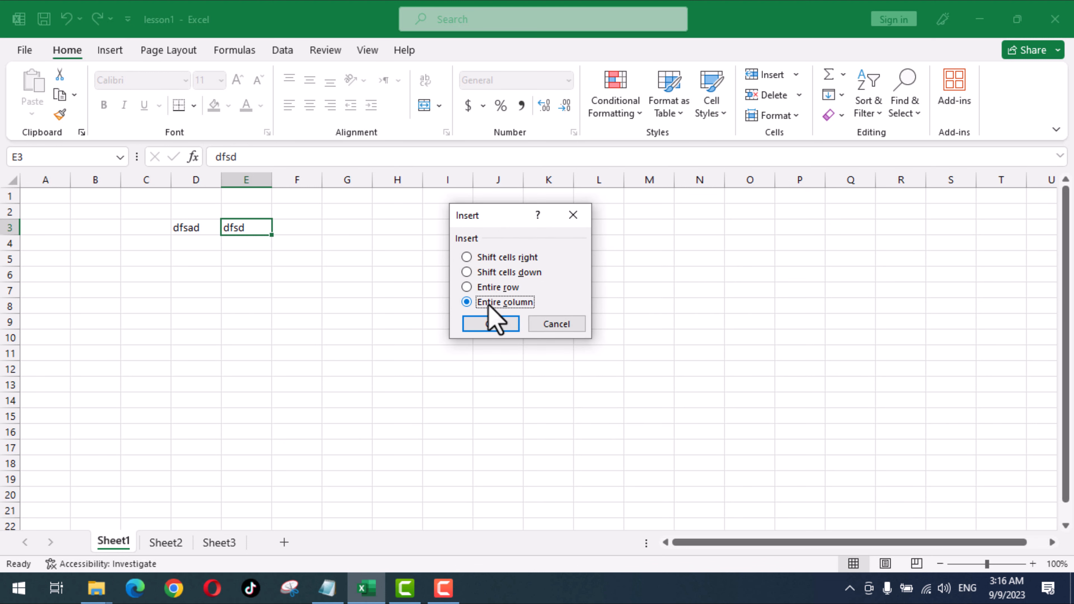
left_click(493, 331)
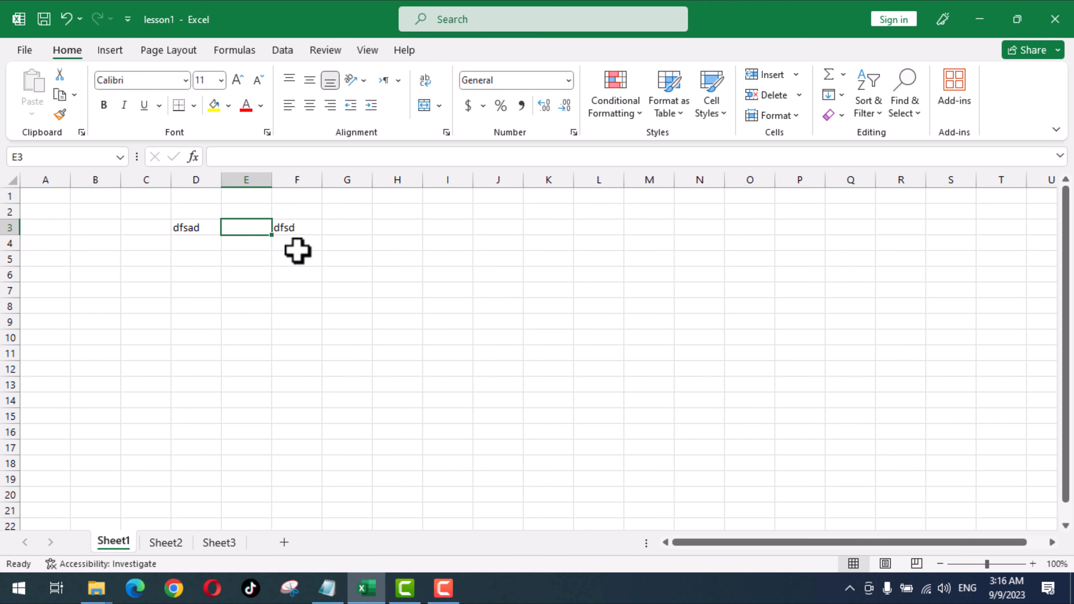
- Select column F and insert five more blank columns, pushing dfsd to K3
left_click(288, 179)
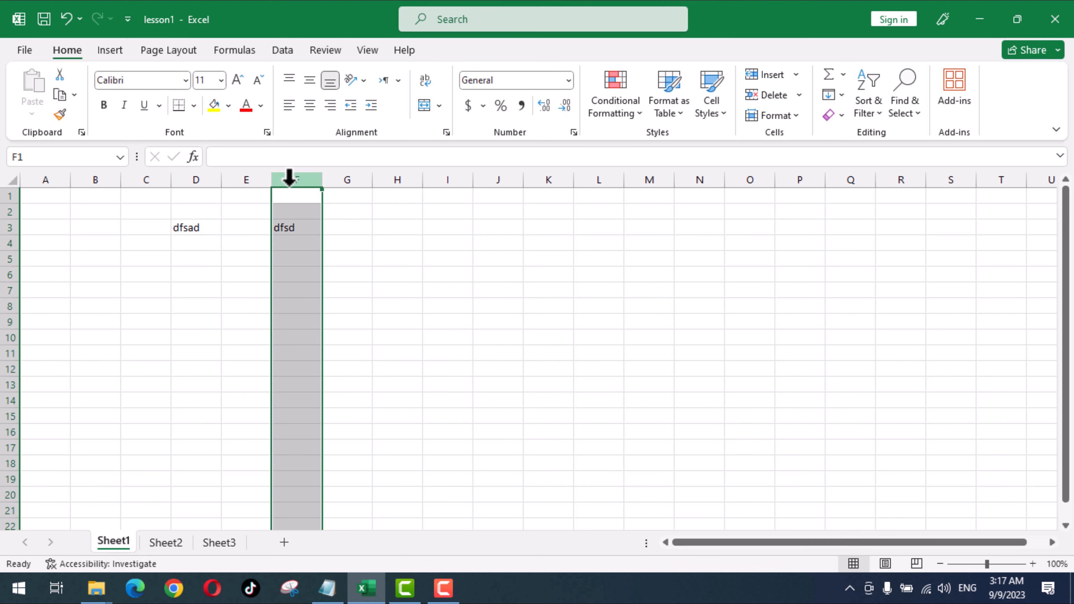
left_click(398, 289)
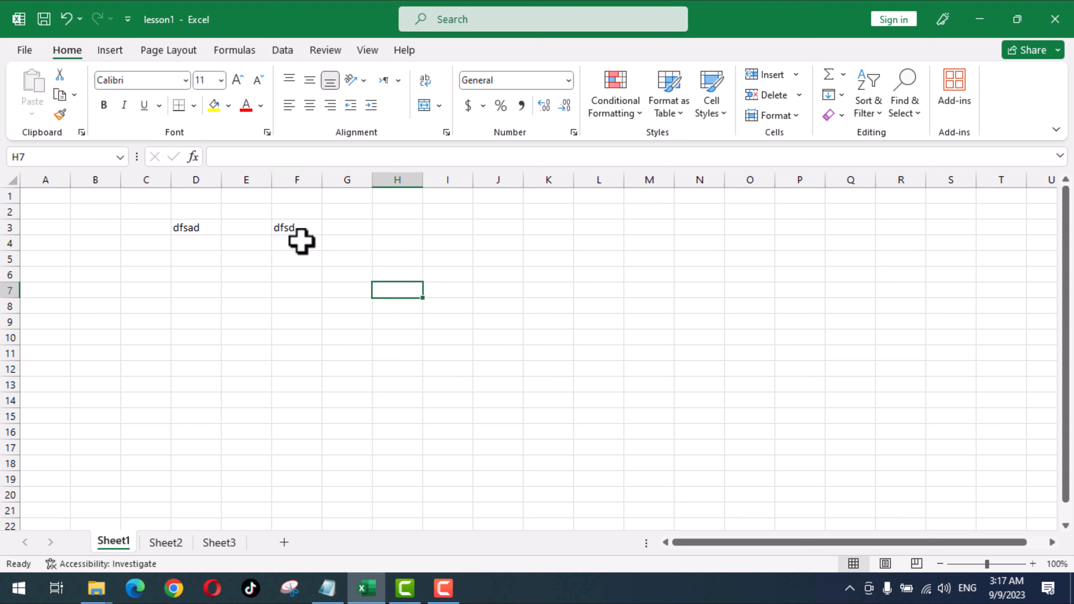
key("ctrl+space")
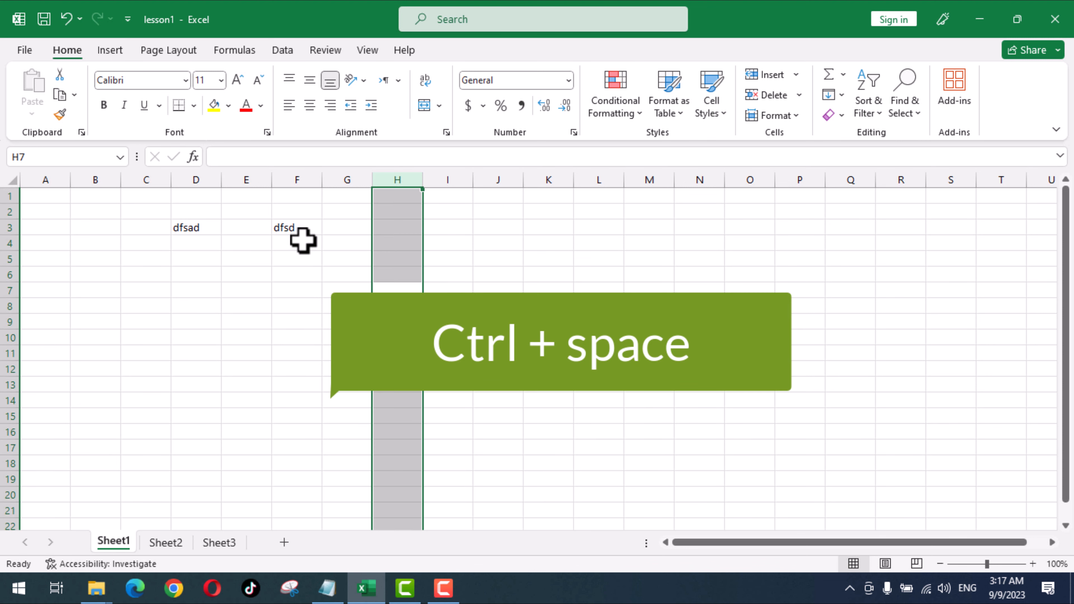
left_click(302, 242)
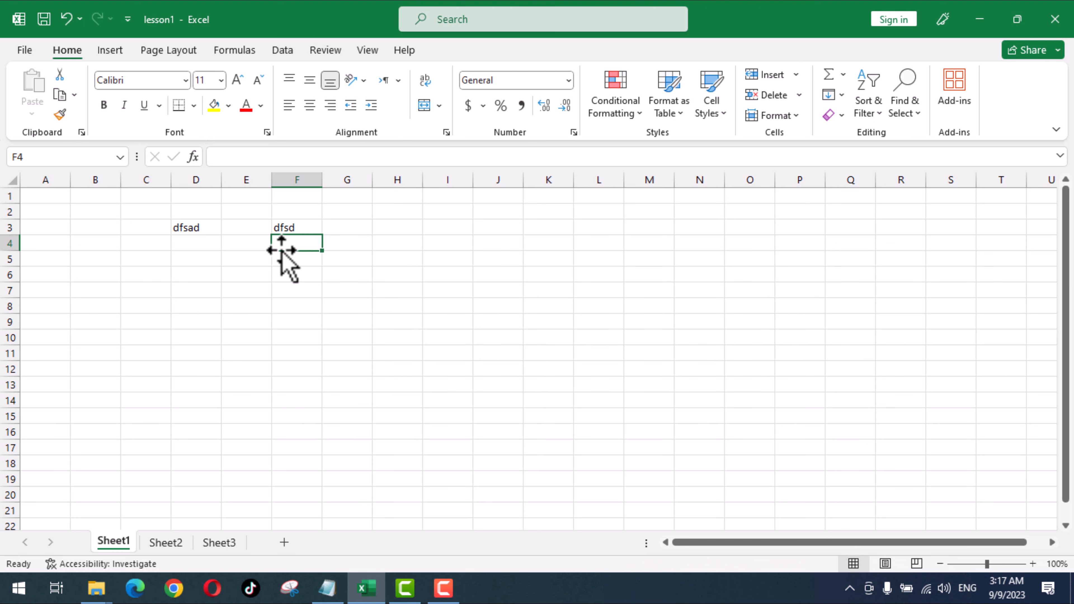
key("ctrl+space")
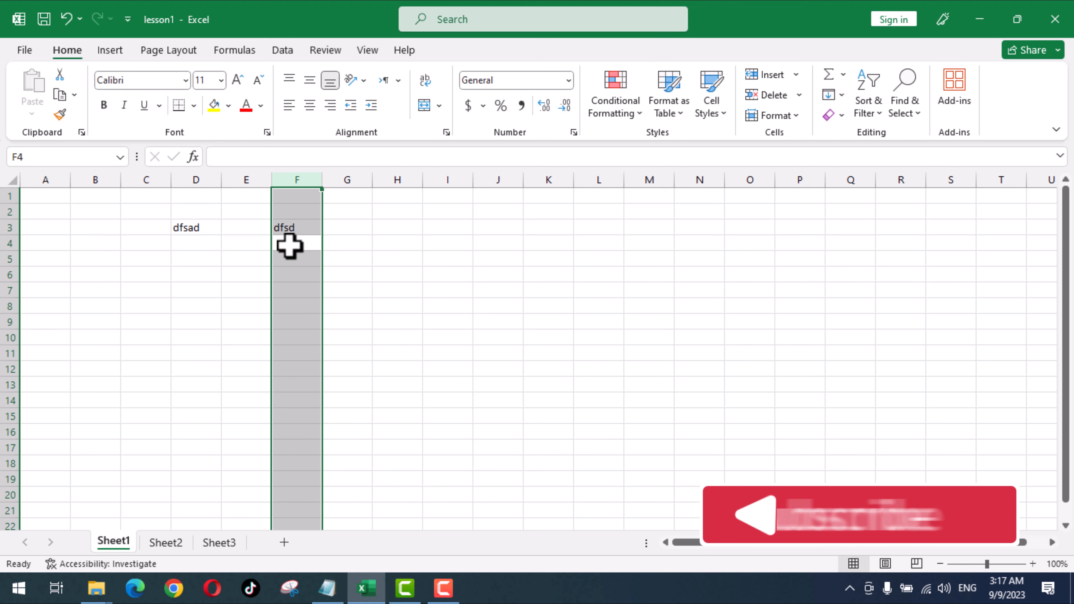
key("ctrl+shift+plus")
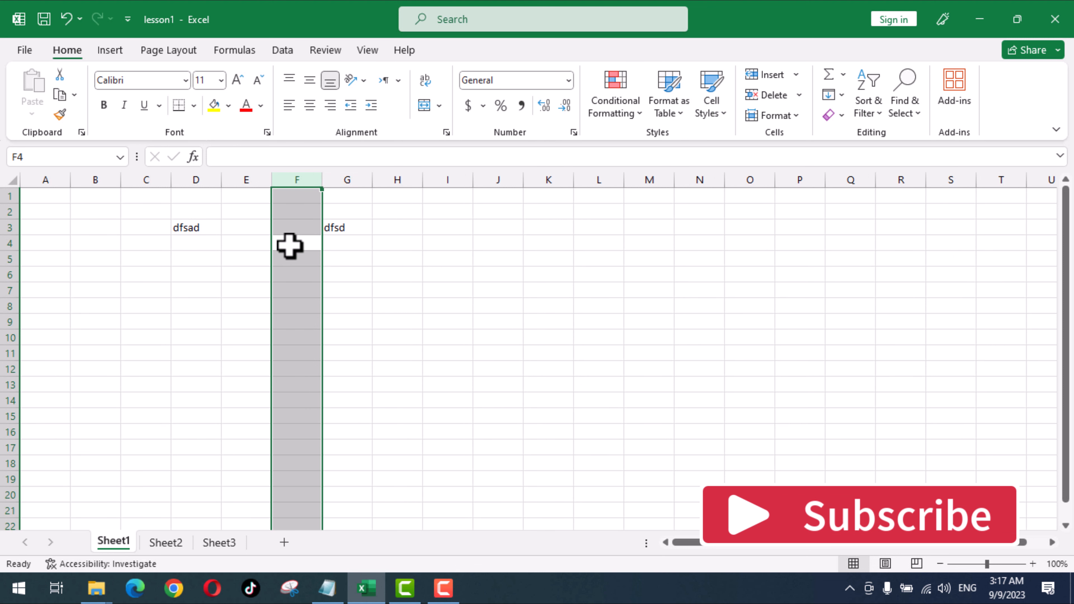
key("ctrl+shift+plus")
key("ctrl+shift+plus")
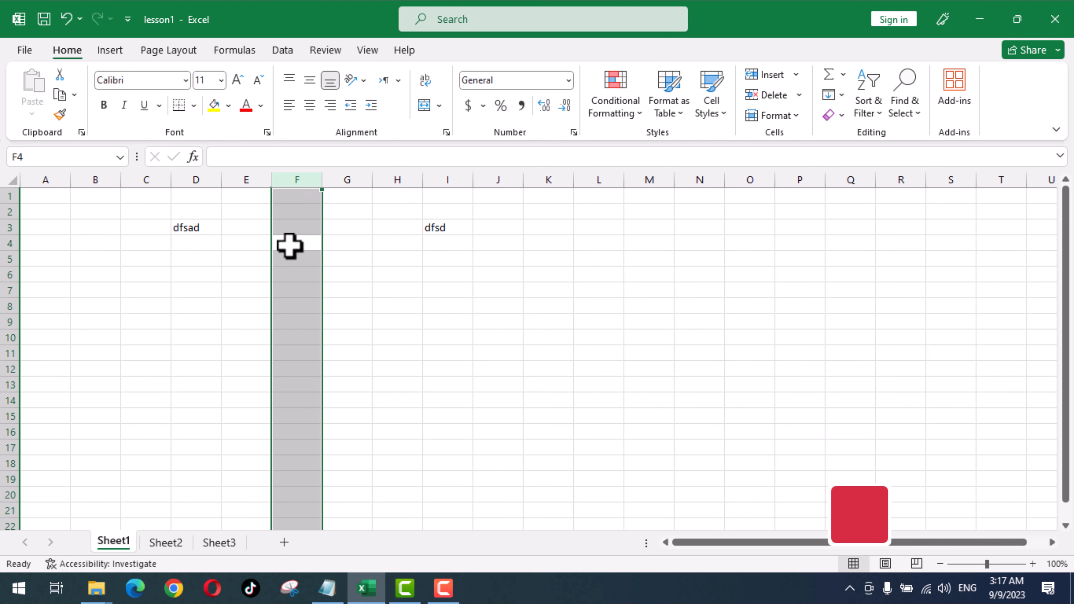
key("ctrl+shift+plus")
key("ctrl+shift+plus")
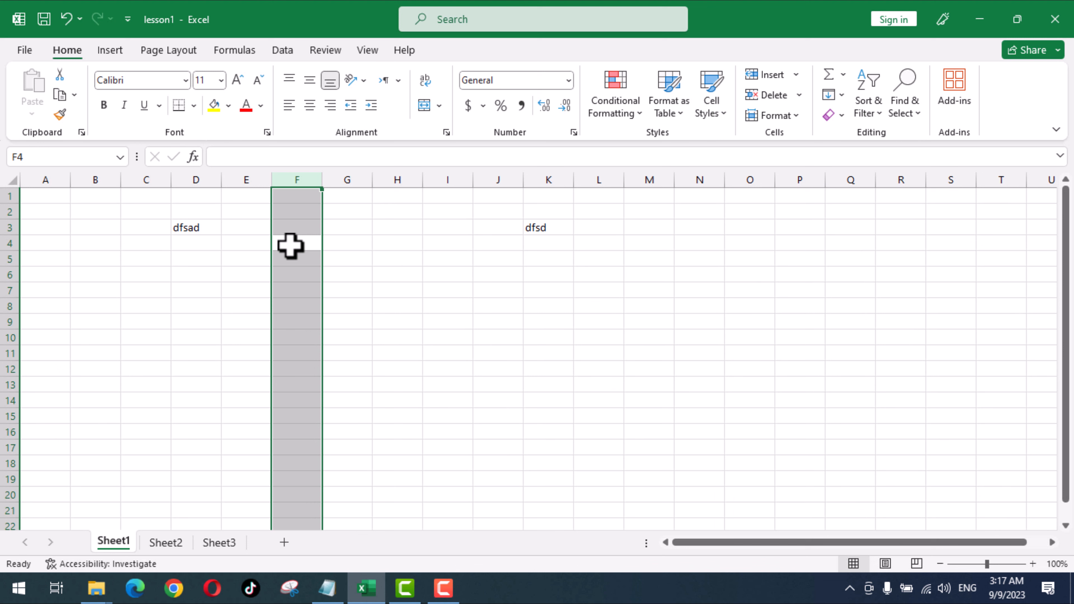
- Select the blank columns E through J and delete them, bringing dfsd back to E3
left_click(552, 213)
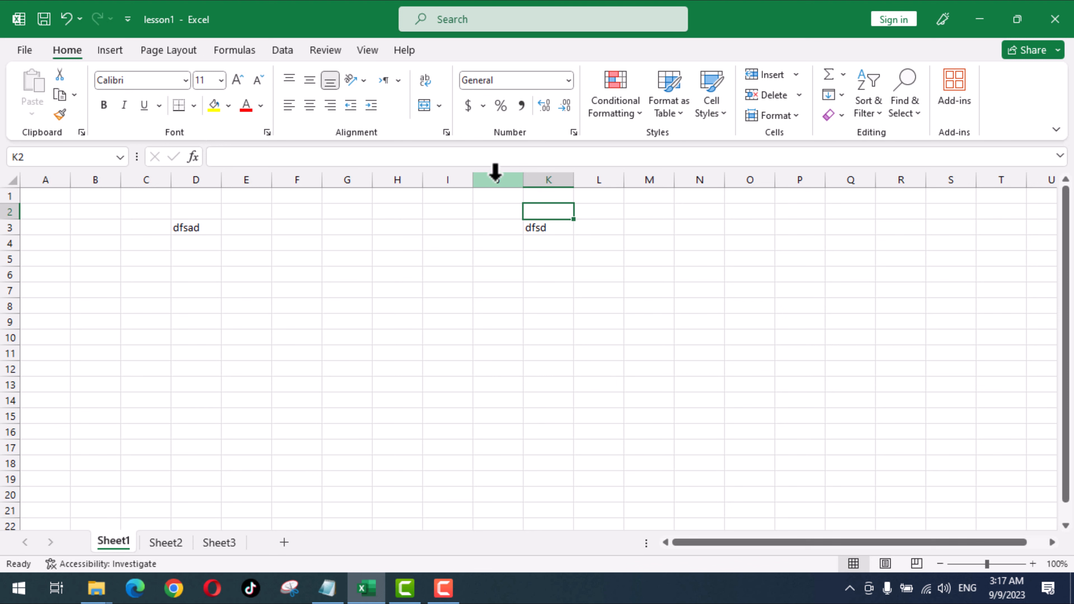
left_click_drag(495, 171, 262, 183)
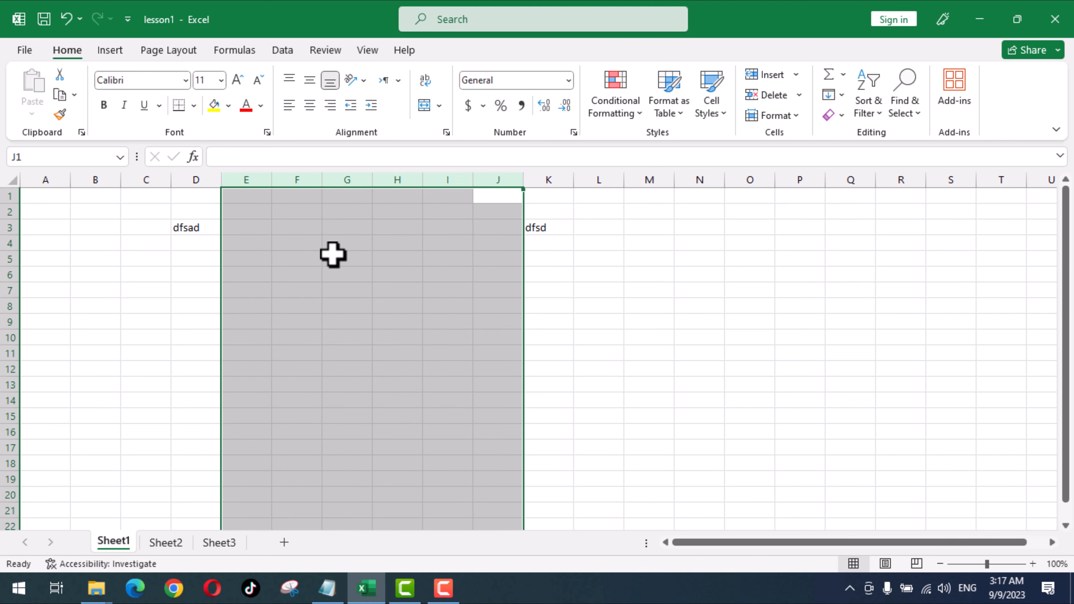
right_click(333, 255)
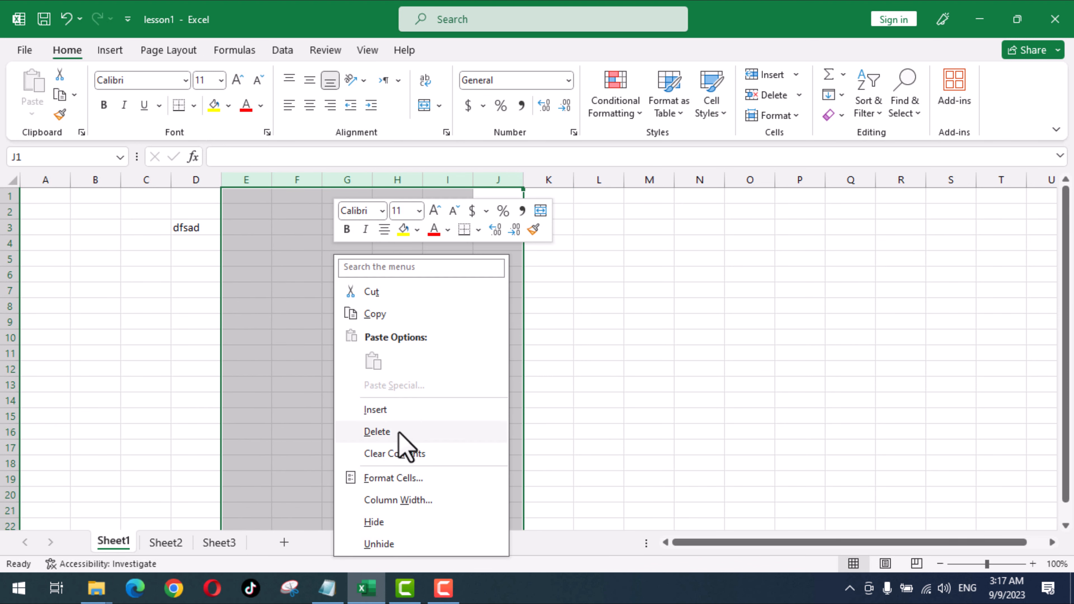
key("ctrl+minus")
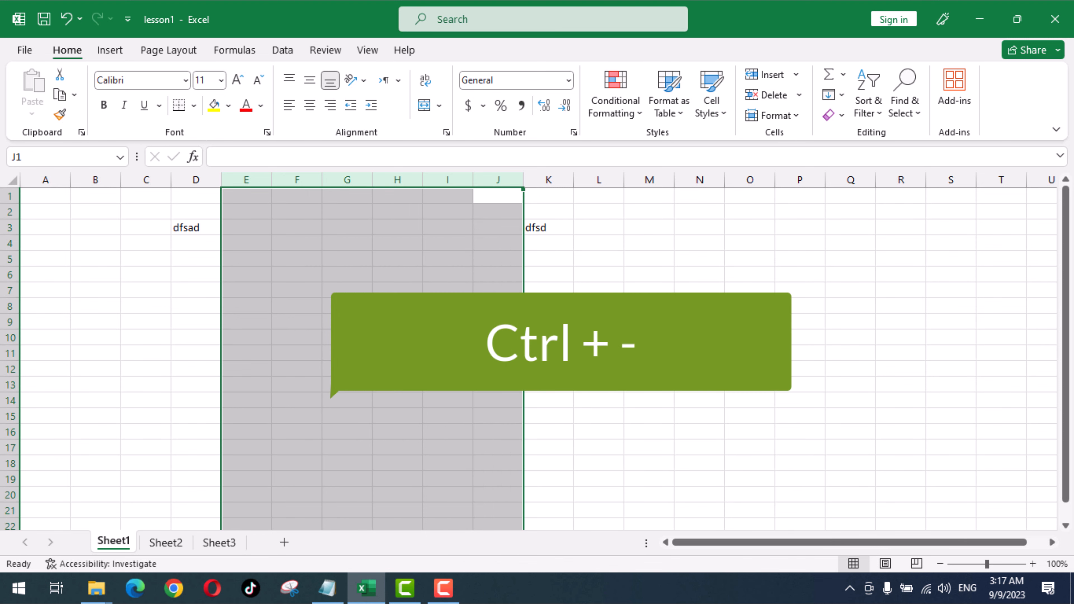
right_click(393, 263)
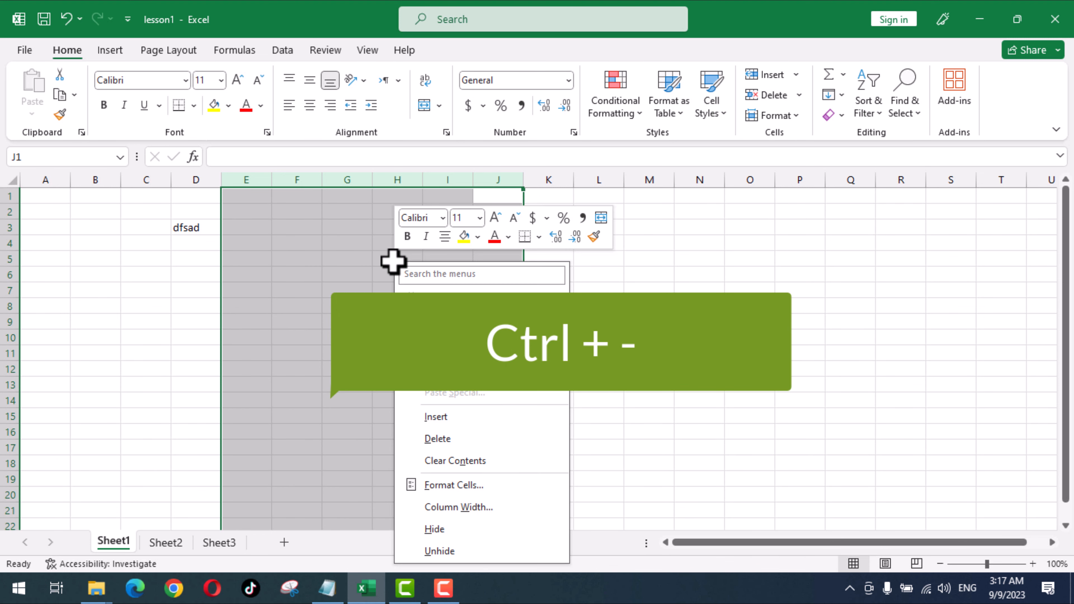
left_click(453, 439)
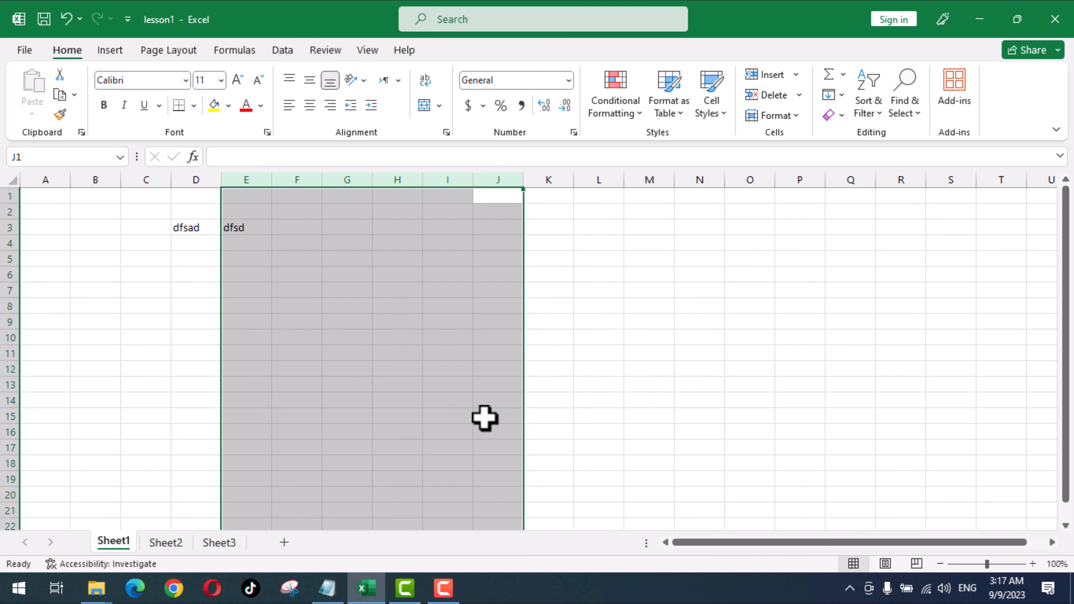
left_click(539, 413)
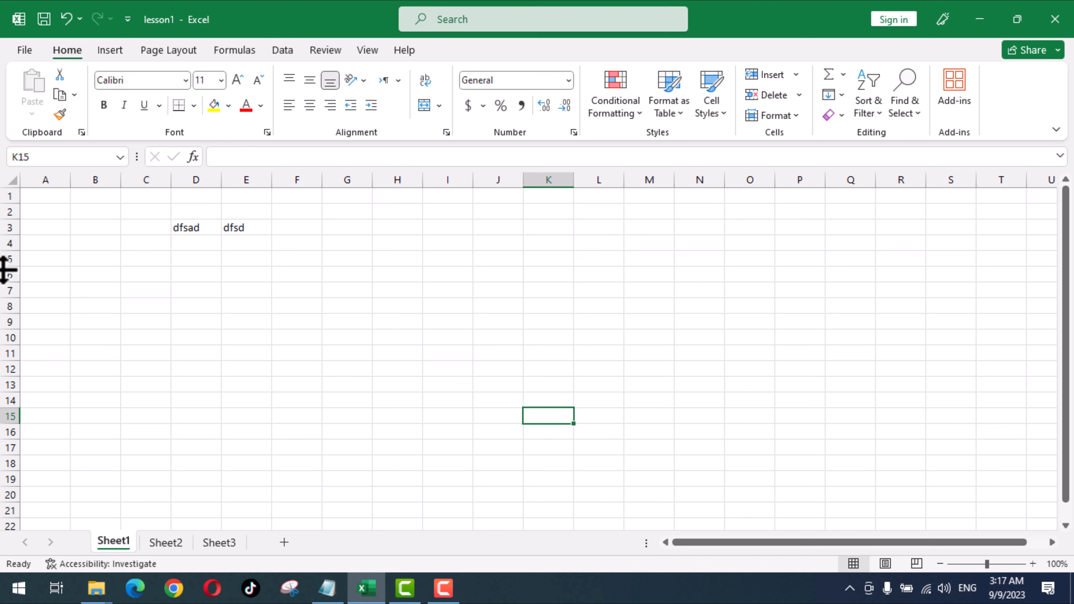
- Enter dafds in D4, dfasd in D5, afsad in E5 and afda in D6
left_click(191, 257)
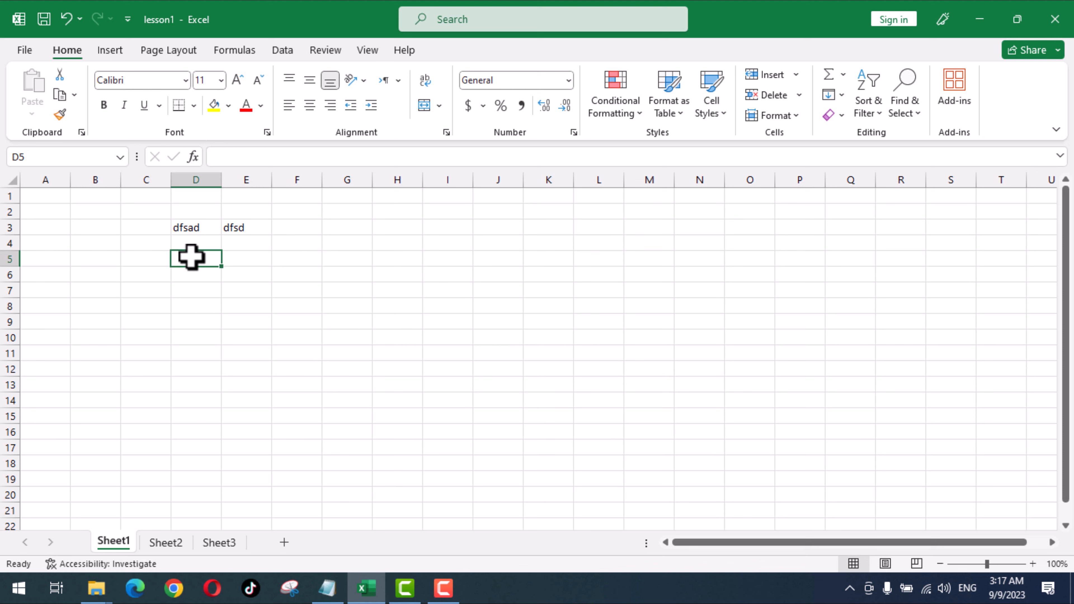
type("dfasd")
left_click(245, 257)
type("afsad")
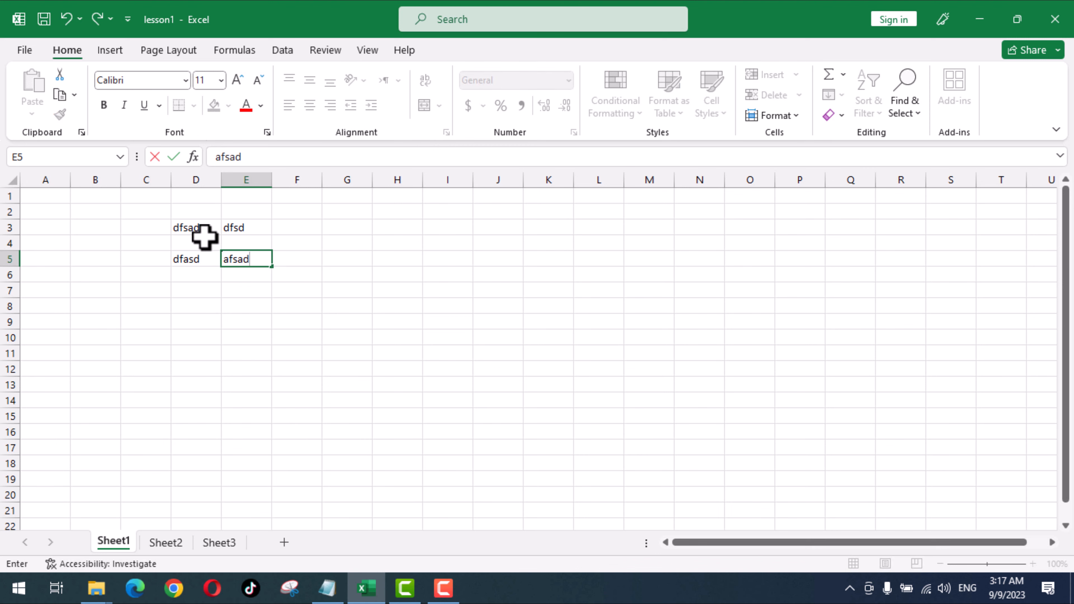
left_click(199, 242)
type("dafds")
left_click(187, 277)
type("afda")
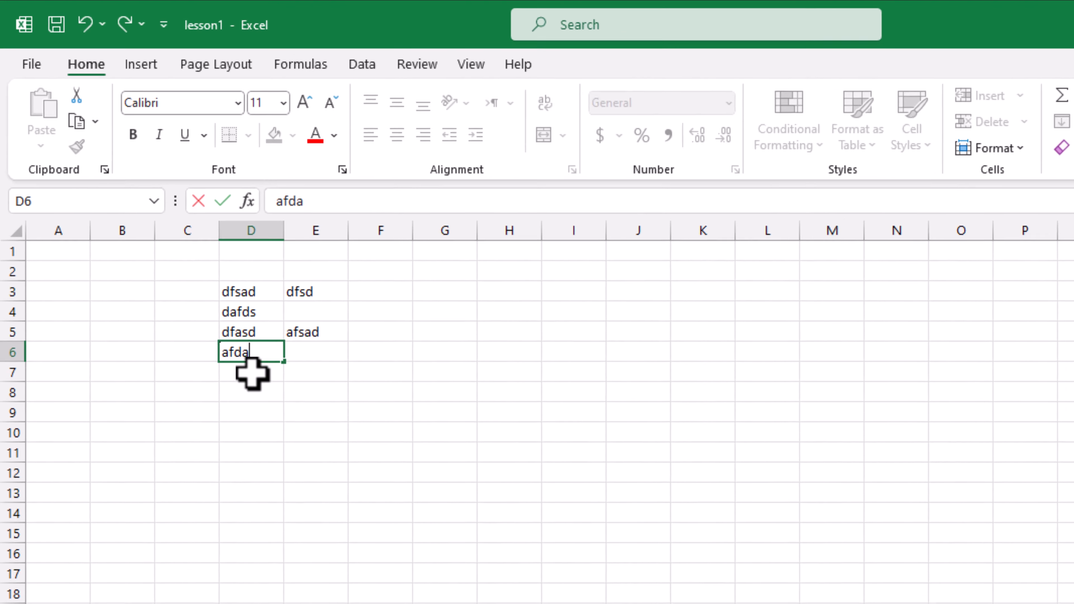
left_click(243, 351)
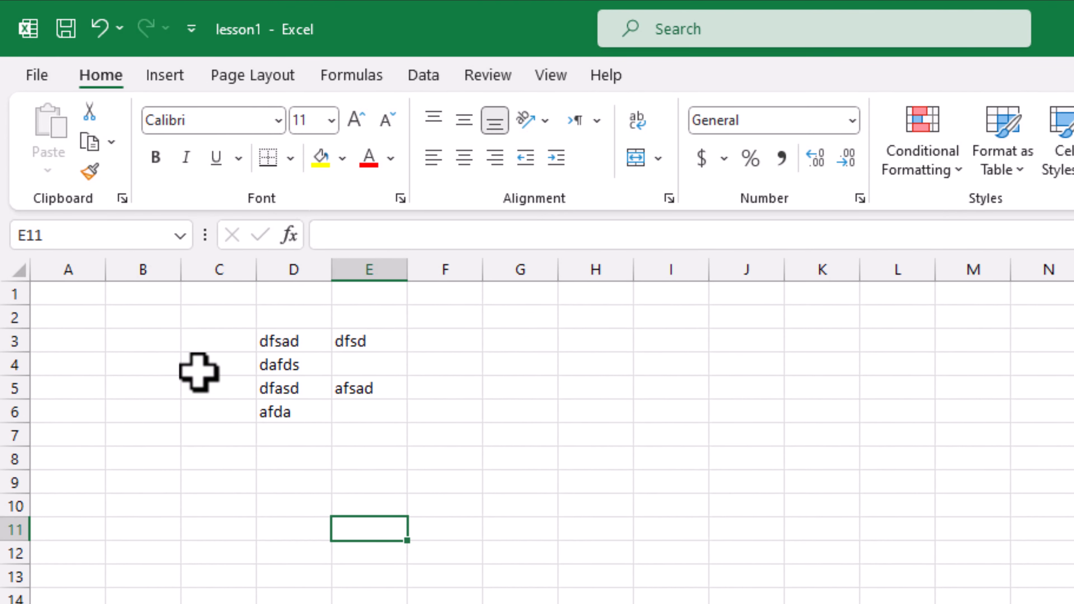
- Insert a blank row at row 5, then delete it again
left_click(8, 387)
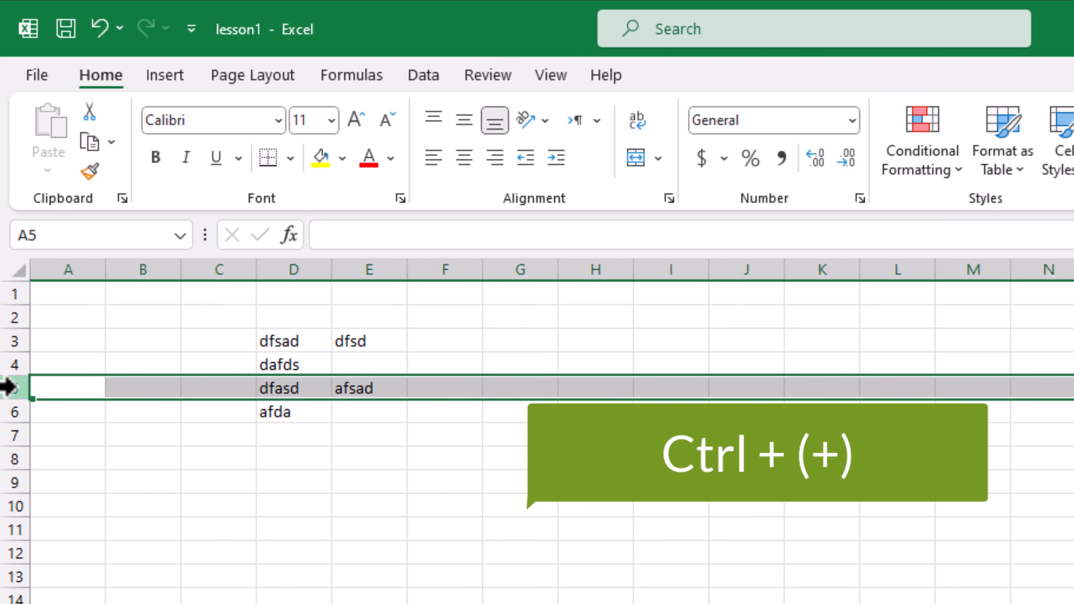
key("ctrl+plus")
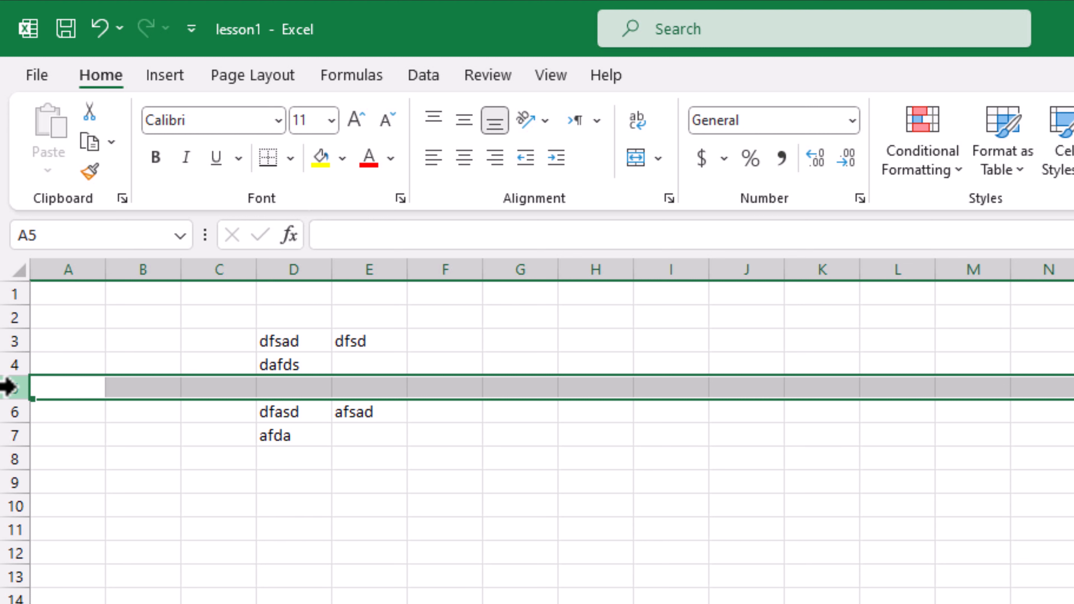
key("ctrl+minus")
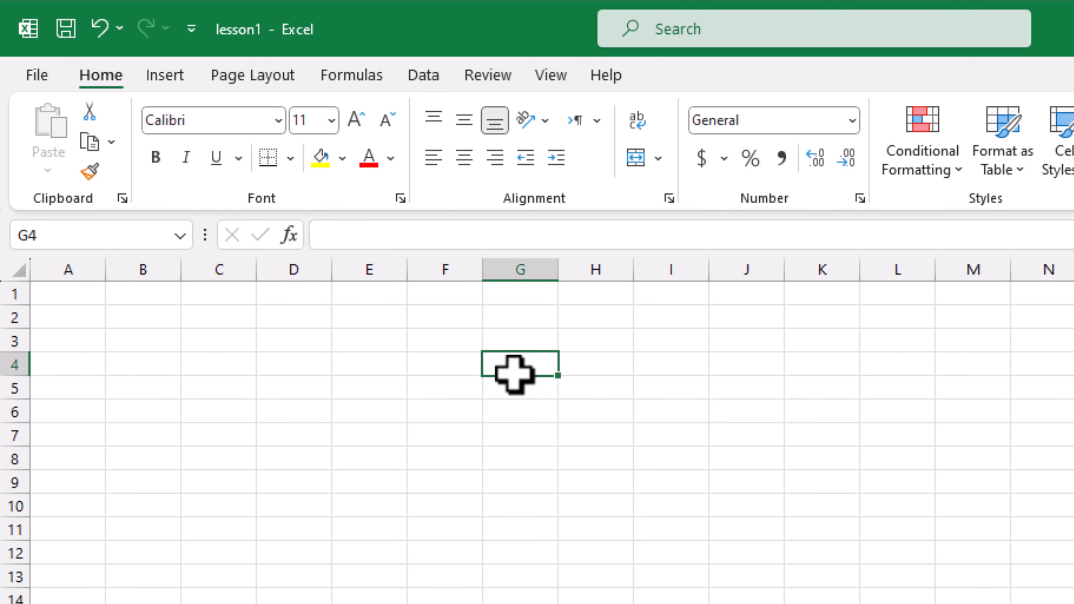
- Enter 5 in C3 and 10 in D3
left_click(447, 368)
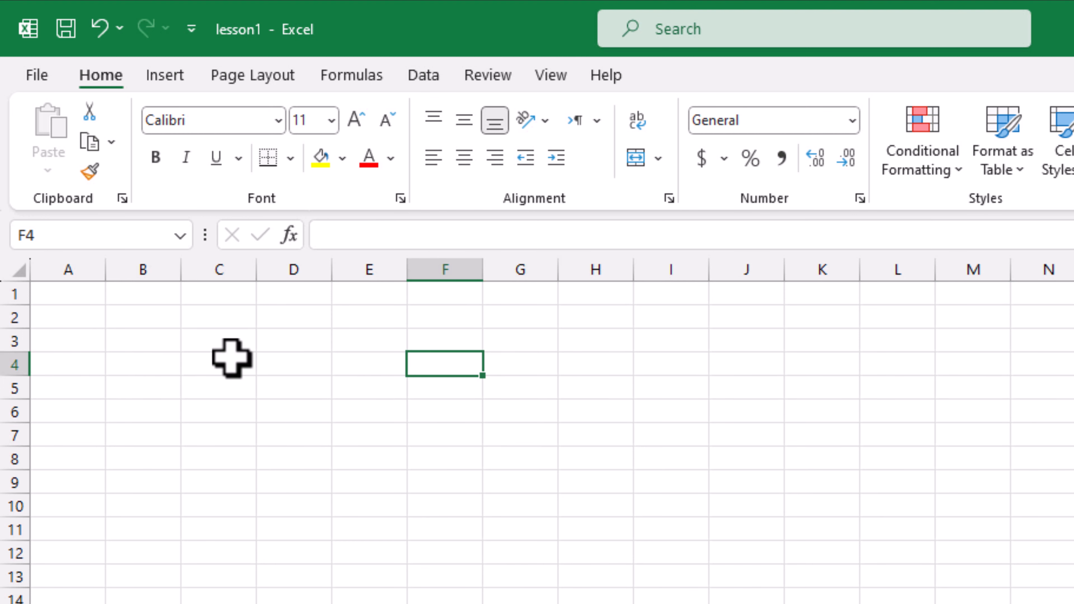
left_click(221, 341)
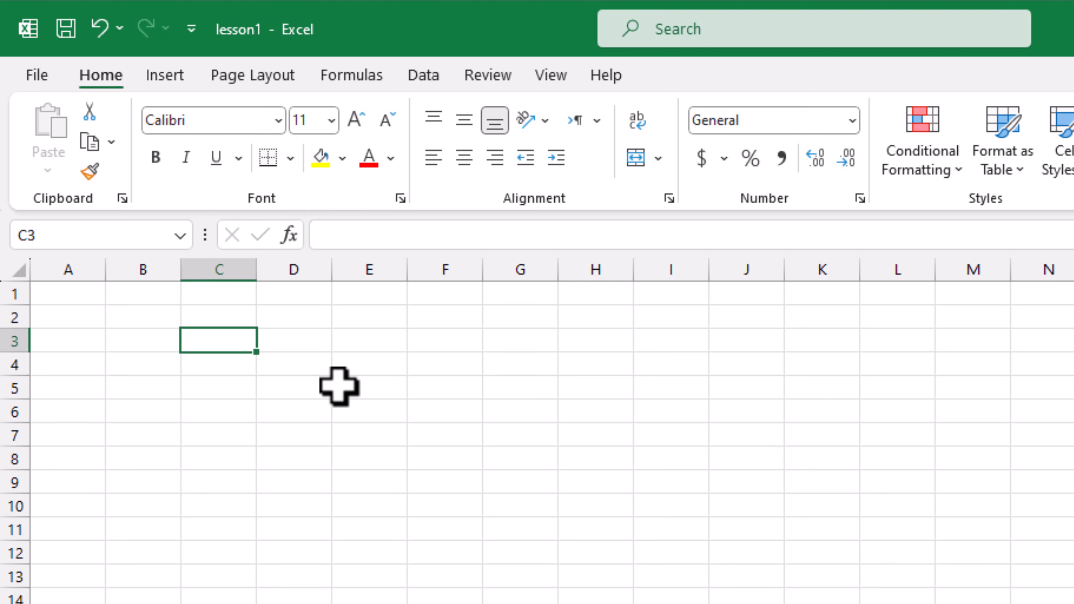
type("5")
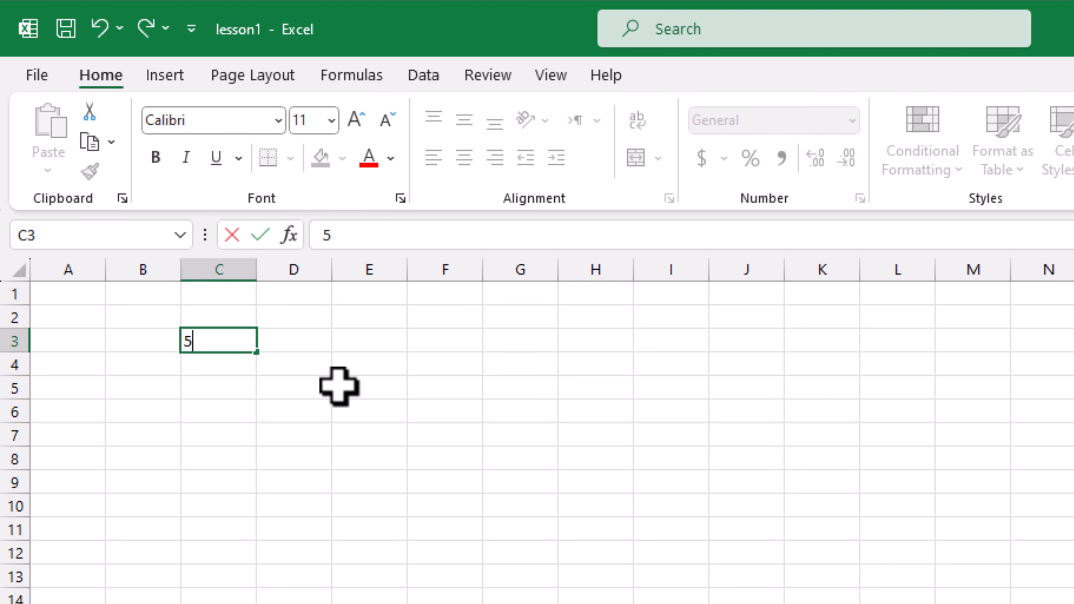
key("Tab")
type("10")
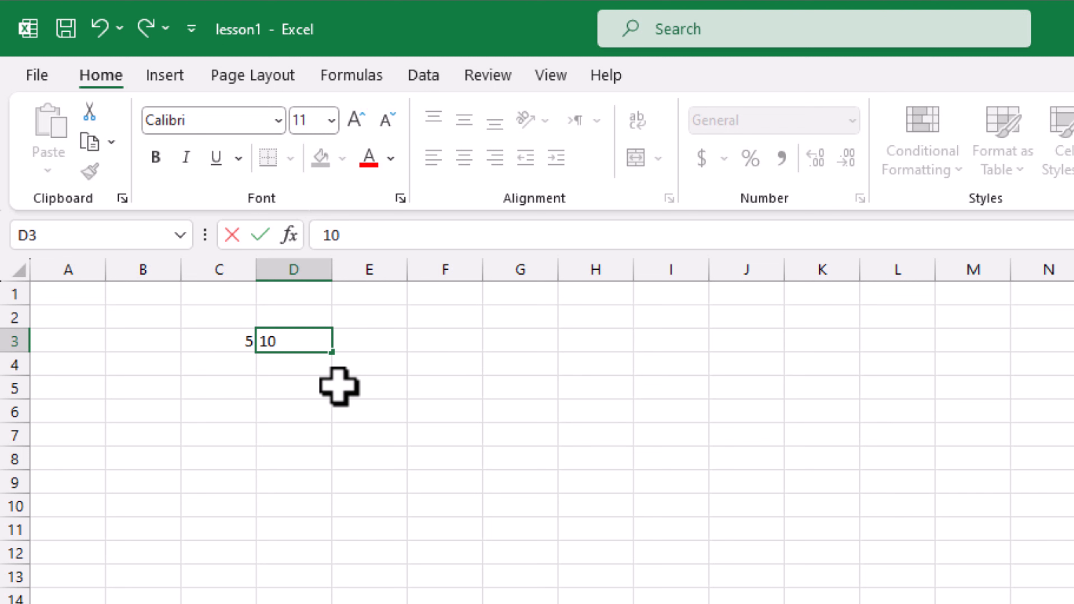
key("Tab")
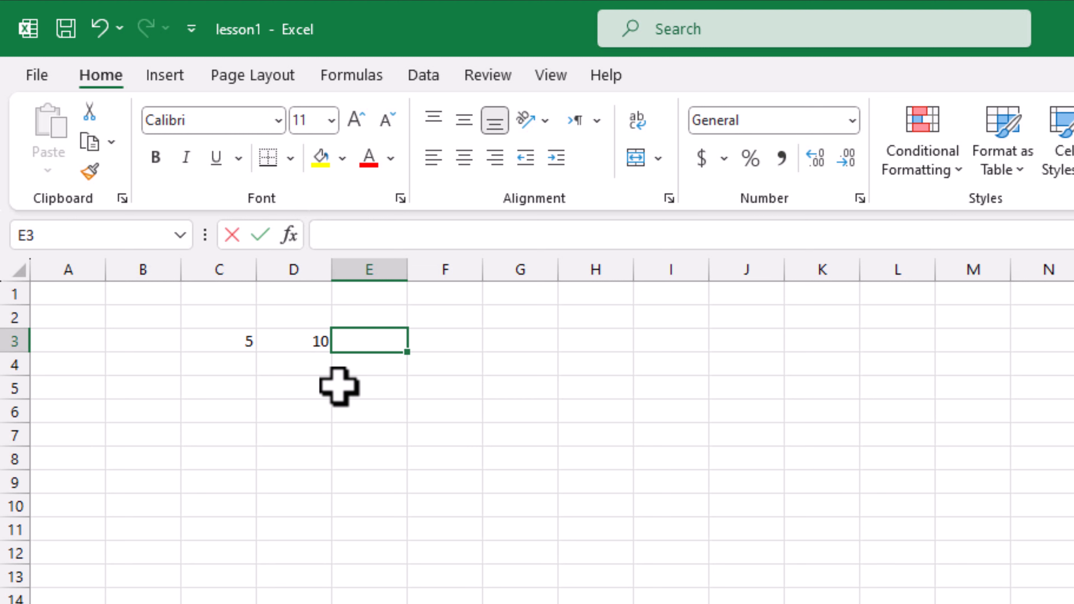
- Enter the formula =c3+d3 in E3 so it shows 15
type("=")
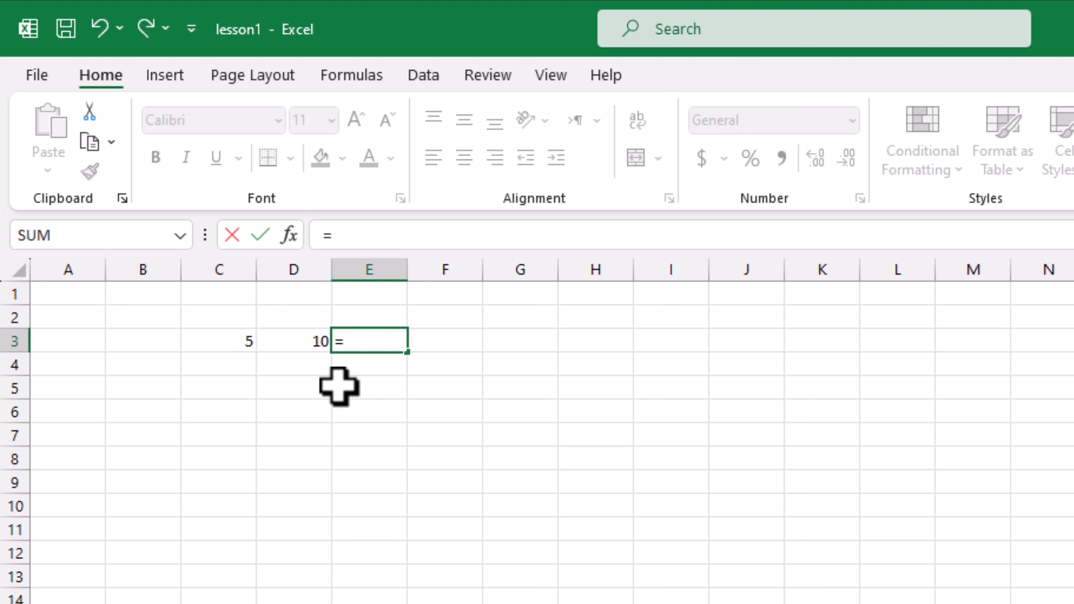
type("c")
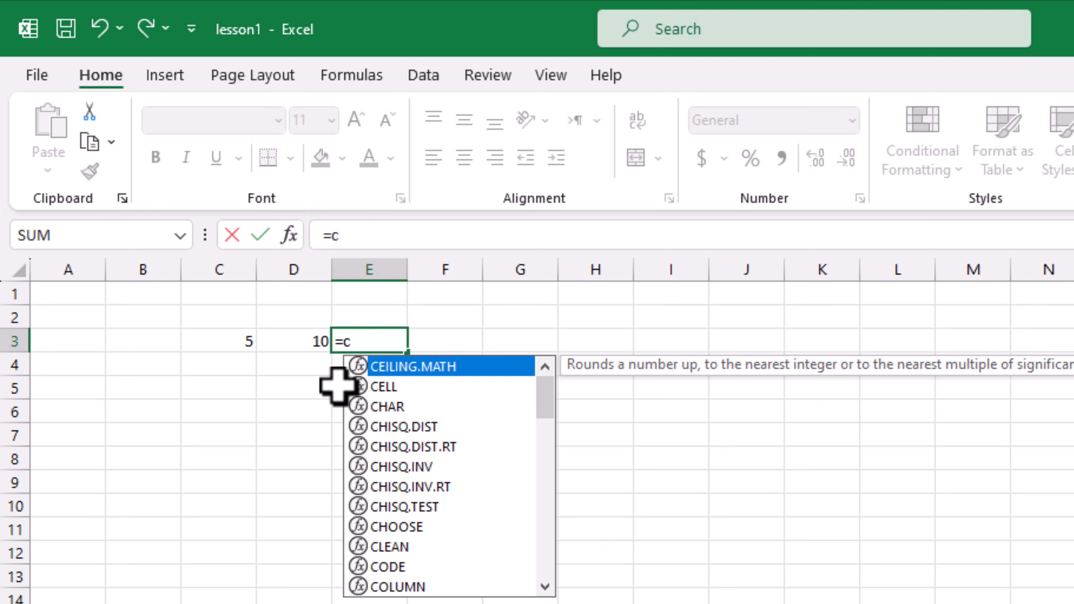
type("3")
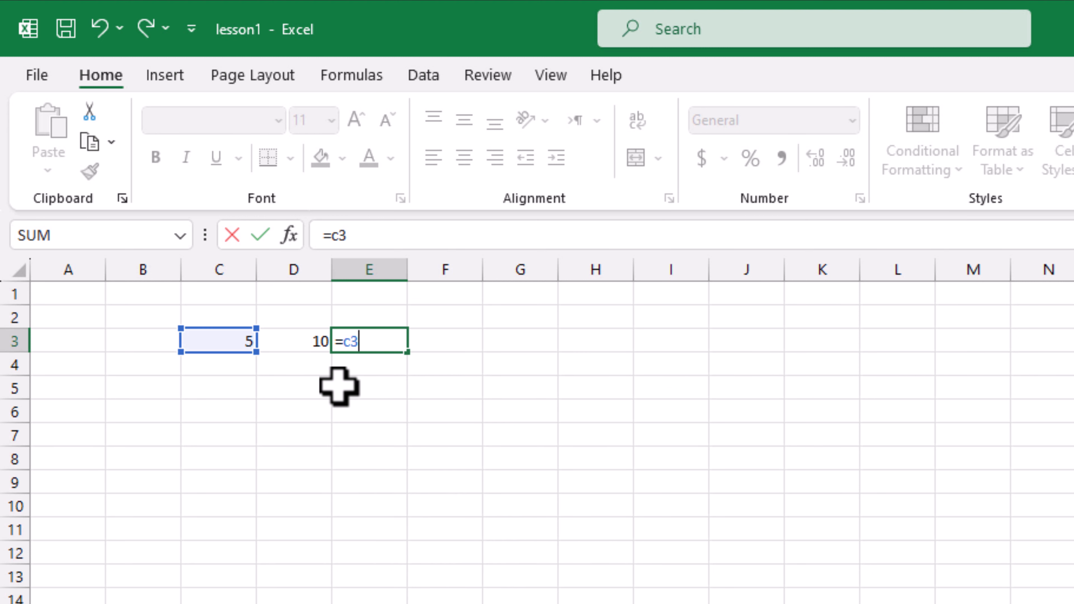
type("+c")
key("BackSpace")
type("d")
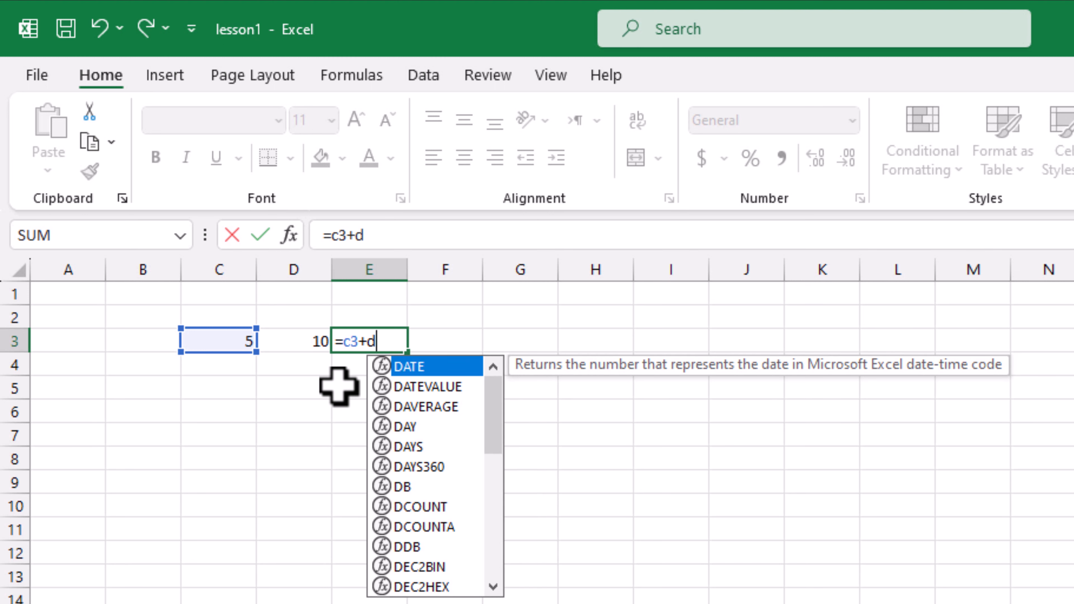
type("3")
key("Return")
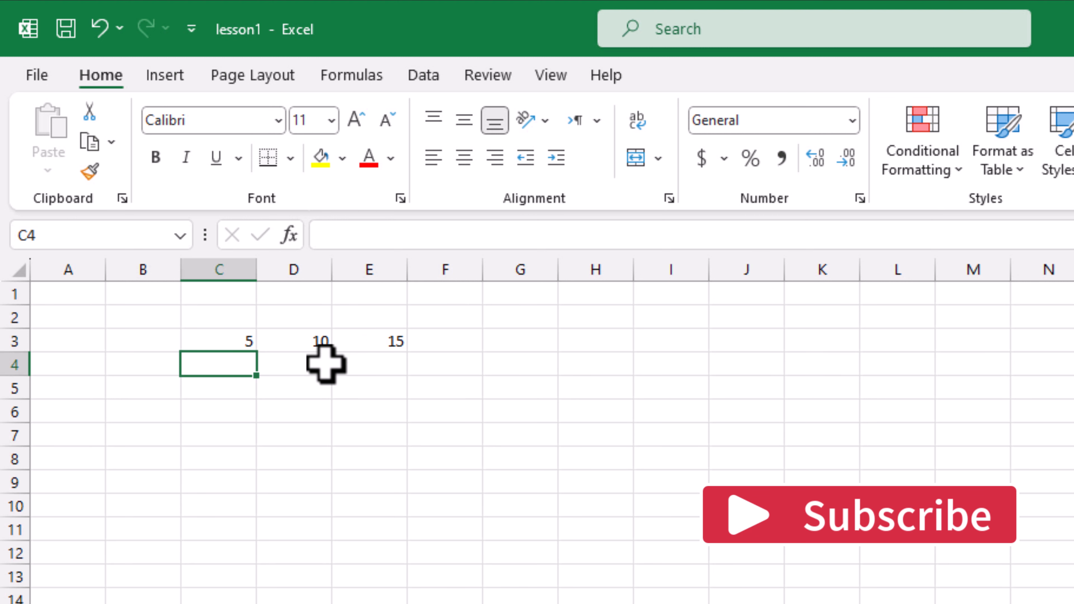
left_click(284, 431)
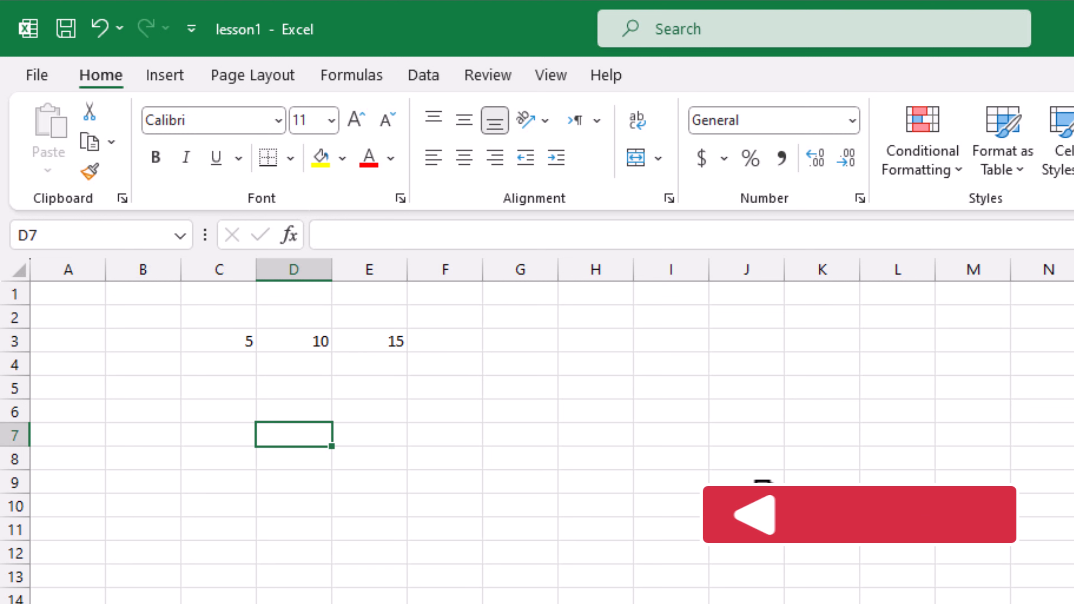
- Enter 18, 79, 75 and 34 in D7 through D10
type("18")
key("Return")
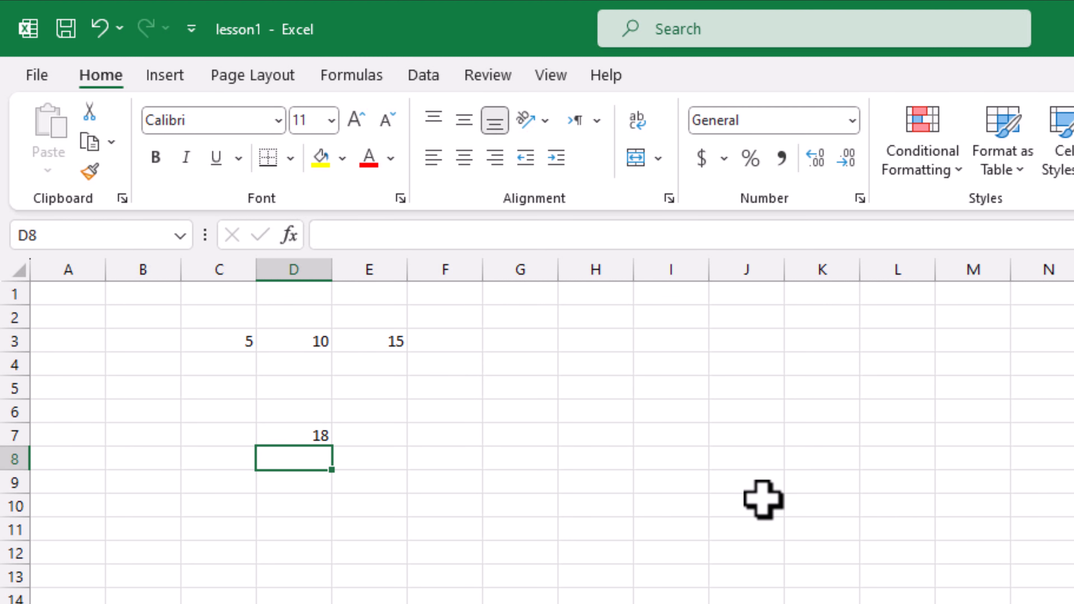
type("79")
key("Return")
type("75")
key("Return")
type("34")
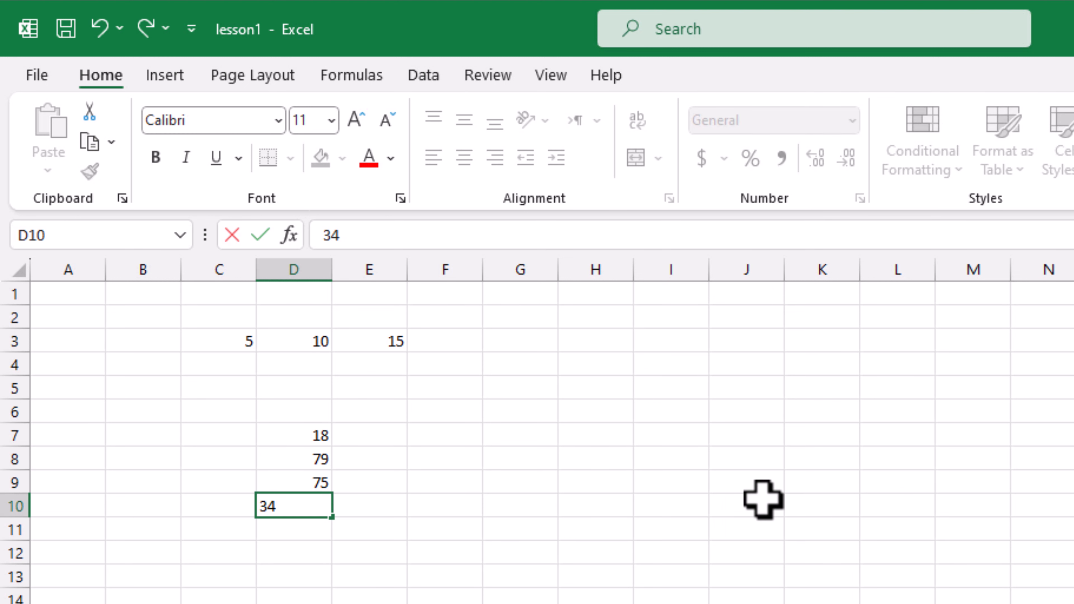
key("Return")
- Enter 35 in D11 and 10 in D12, then select the empty D13 below
type("34")
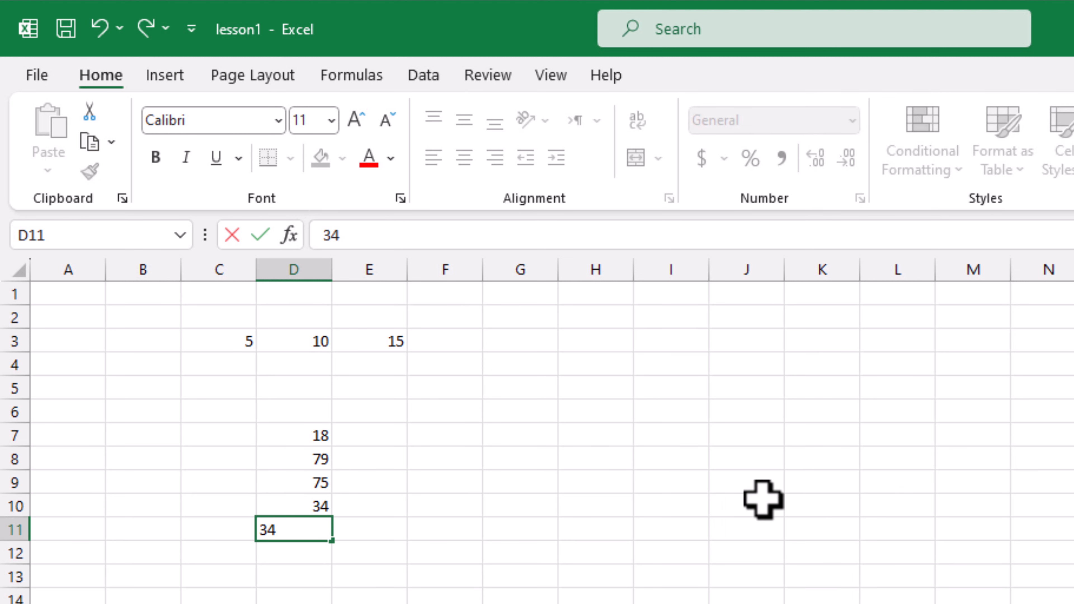
key("BackSpace")
type("5")
key("Return")
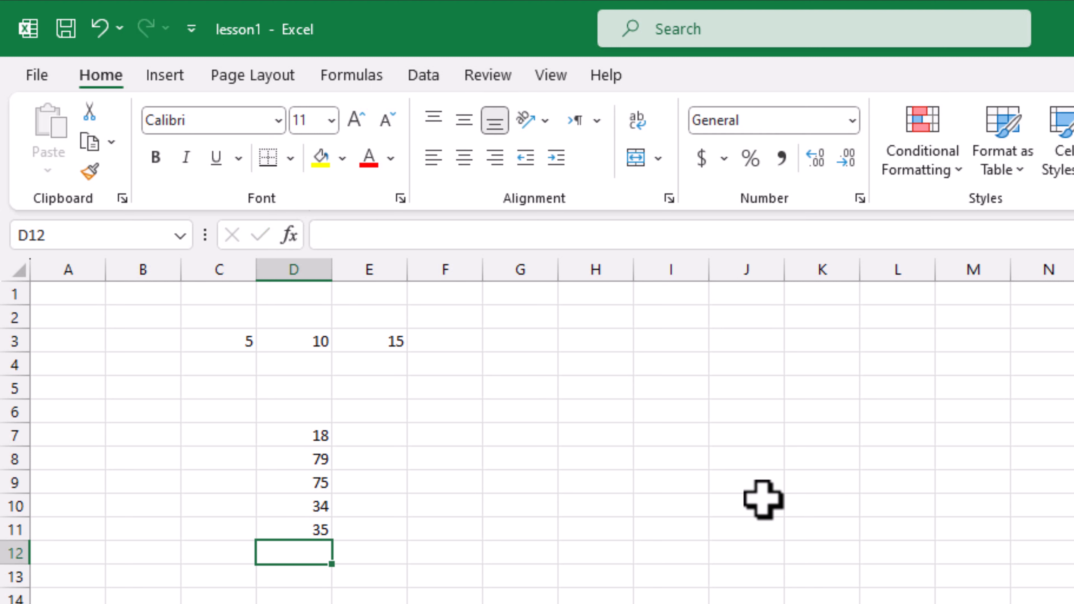
type("10")
key("Return")
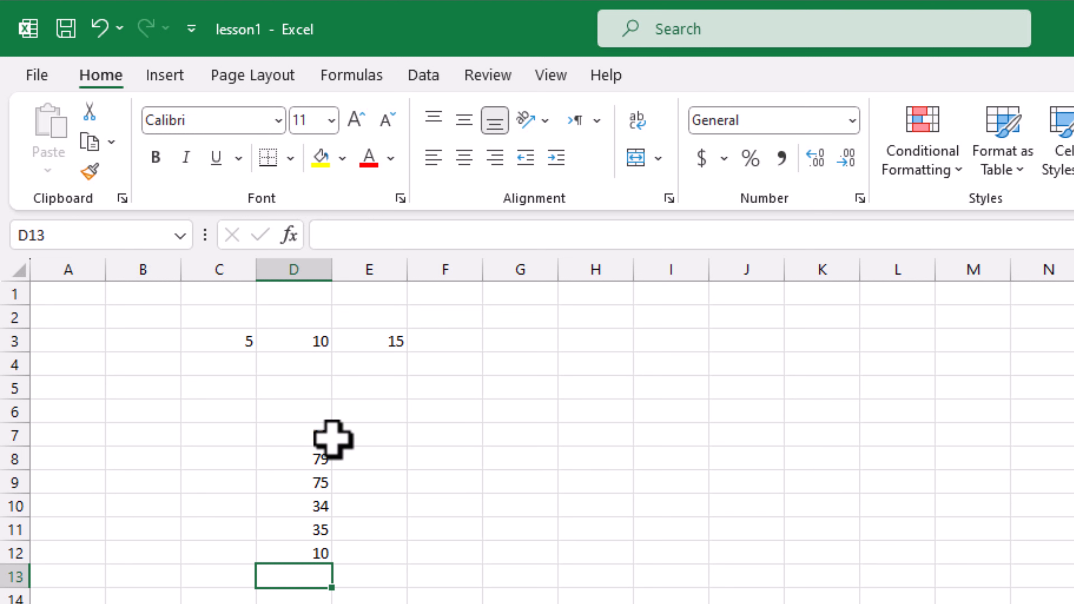
left_click_drag(317, 437, 312, 559)
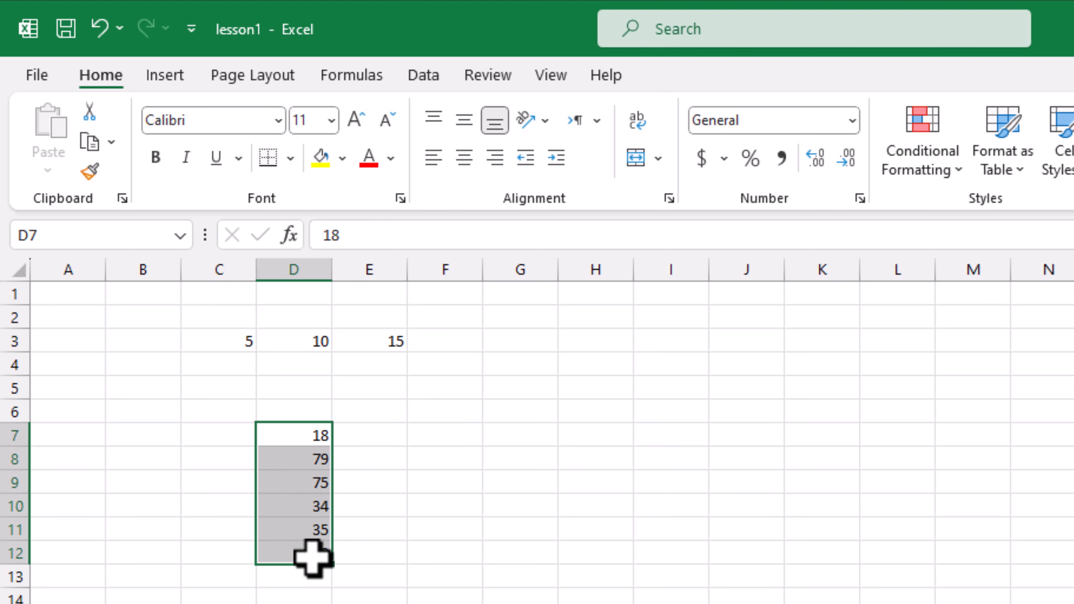
left_click(293, 583)
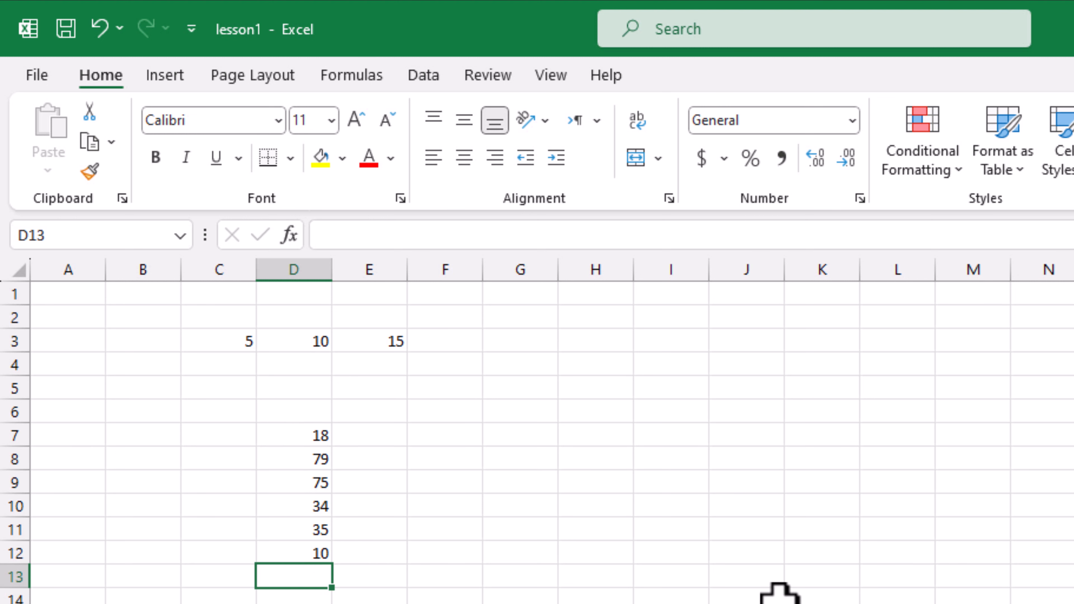
- Start a formula in D13, trying a typed cell reference and erasing it back to '='
type("=")
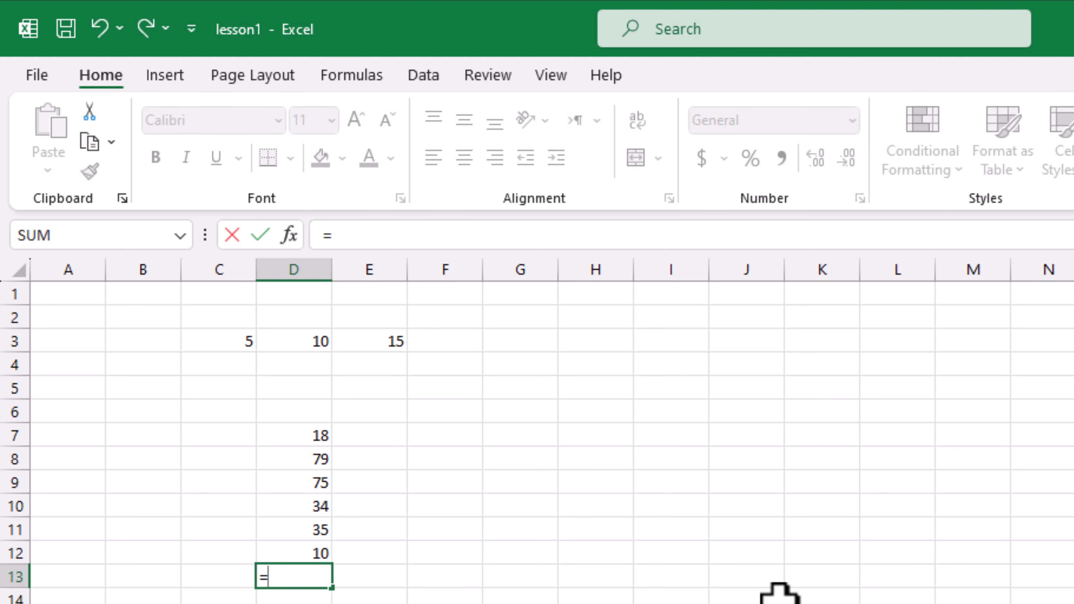
type("d3")
key("BackSpace")
type("4")
key("BackSpace")
type("7")
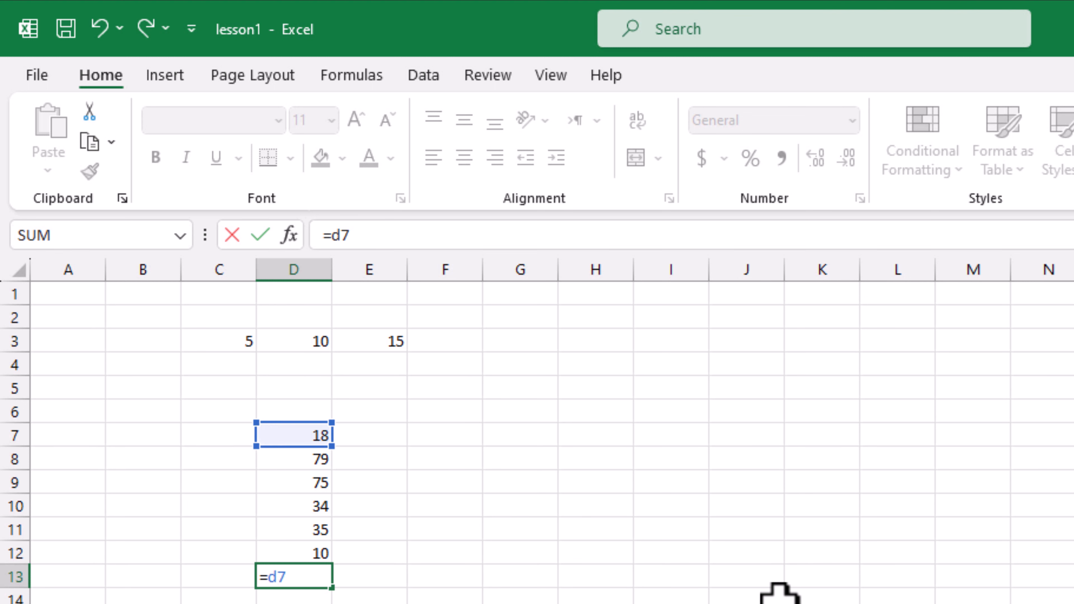
key("BackSpace")
key("BackSpace")
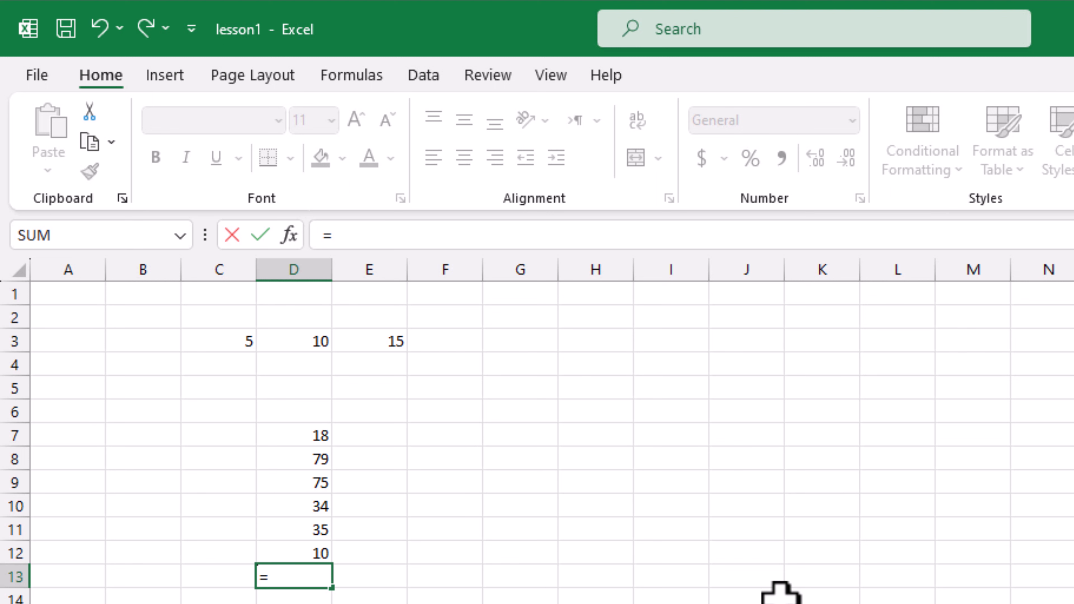
- Build =D7+D8+D9 by clicking the cells, then erase it back to the equals sign
left_click(314, 432)
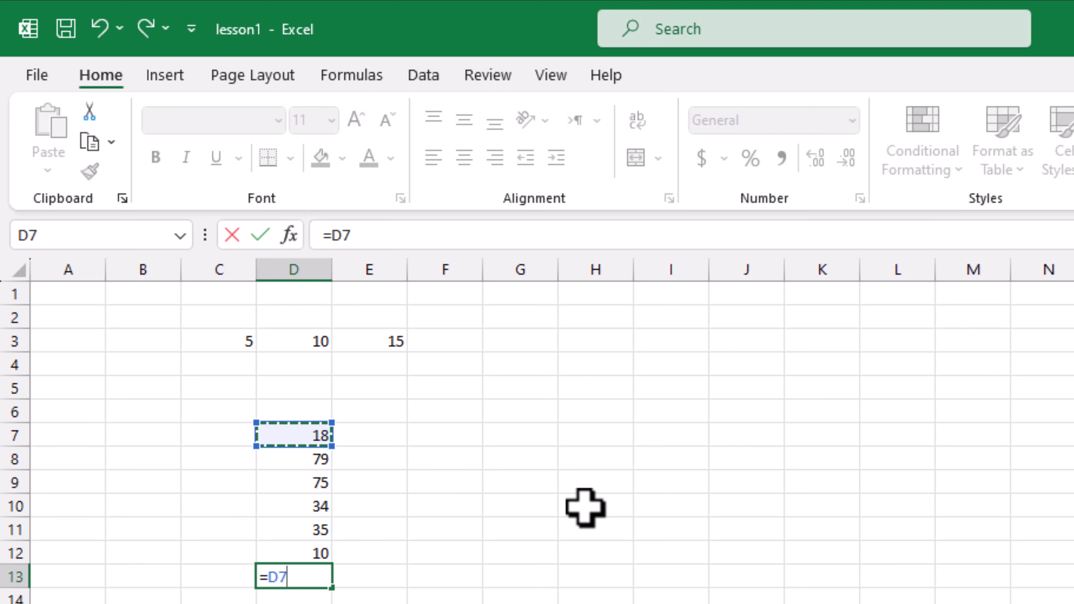
type("+")
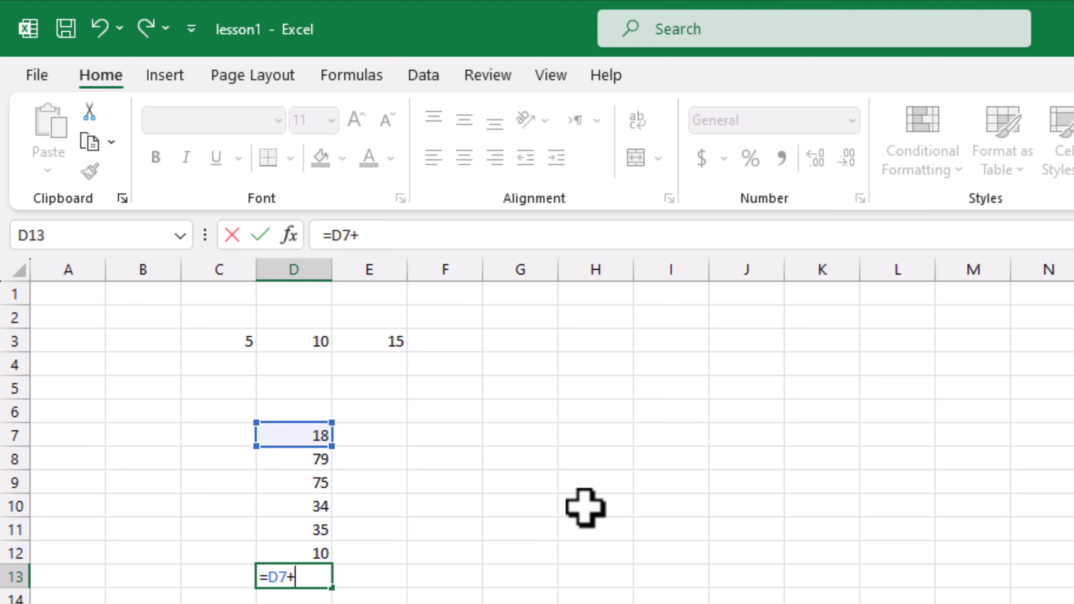
left_click(292, 458)
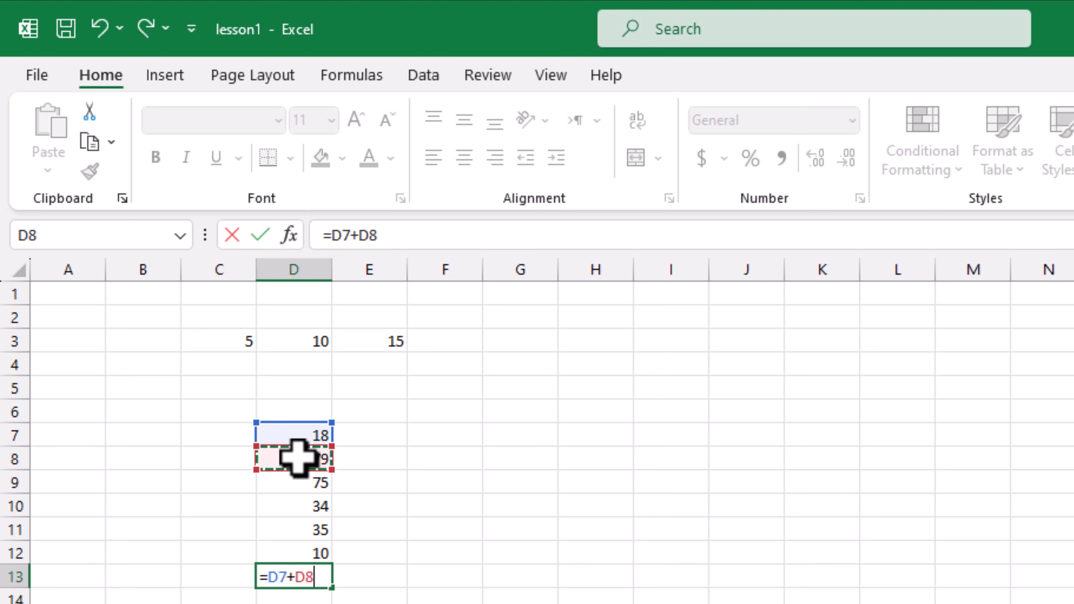
type("+")
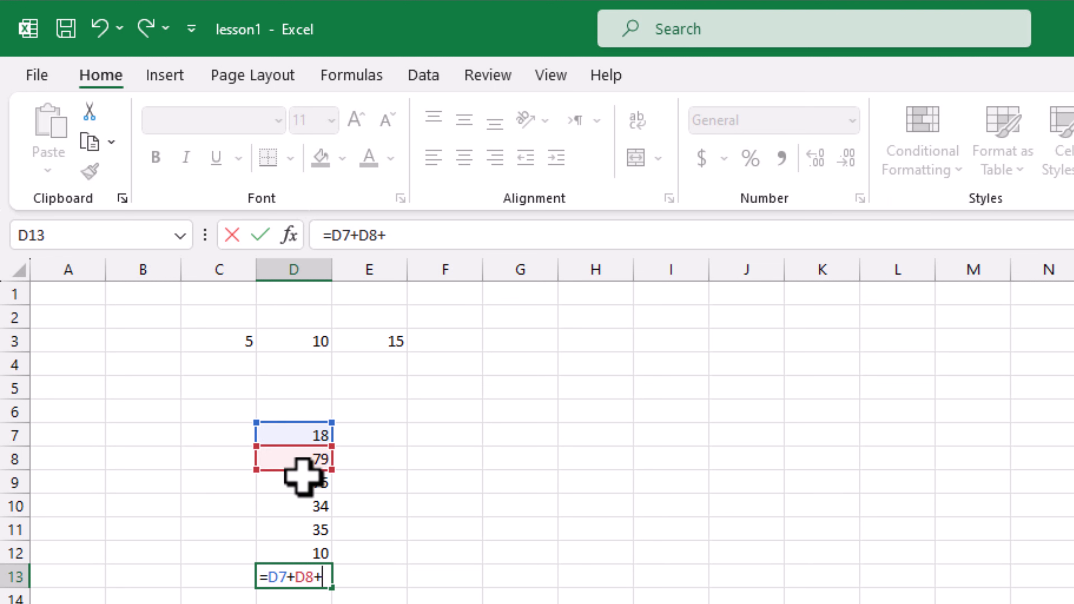
left_click(299, 481)
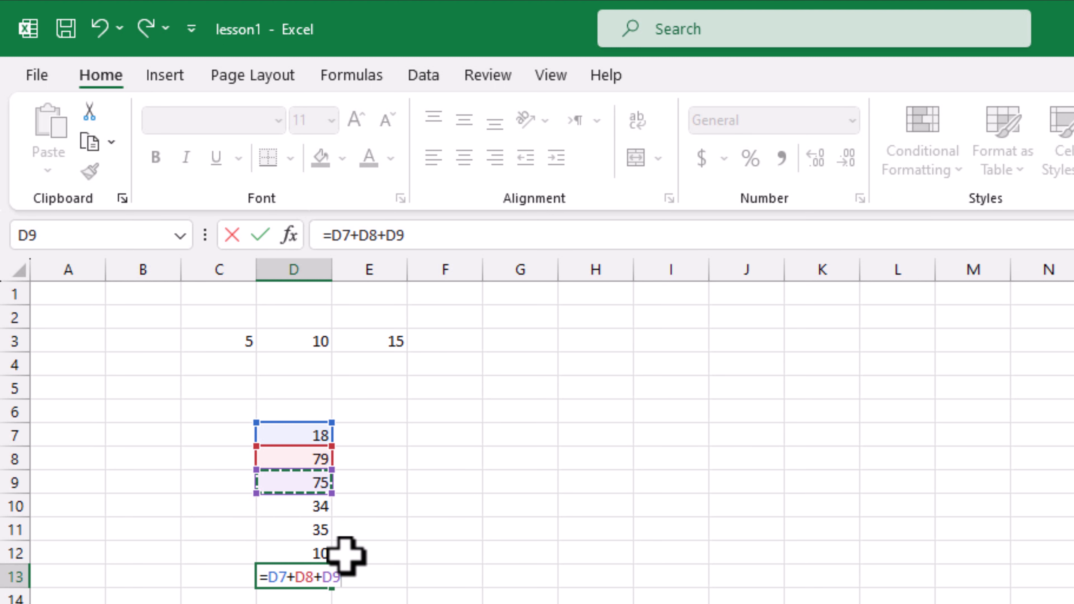
key("BackSpace")
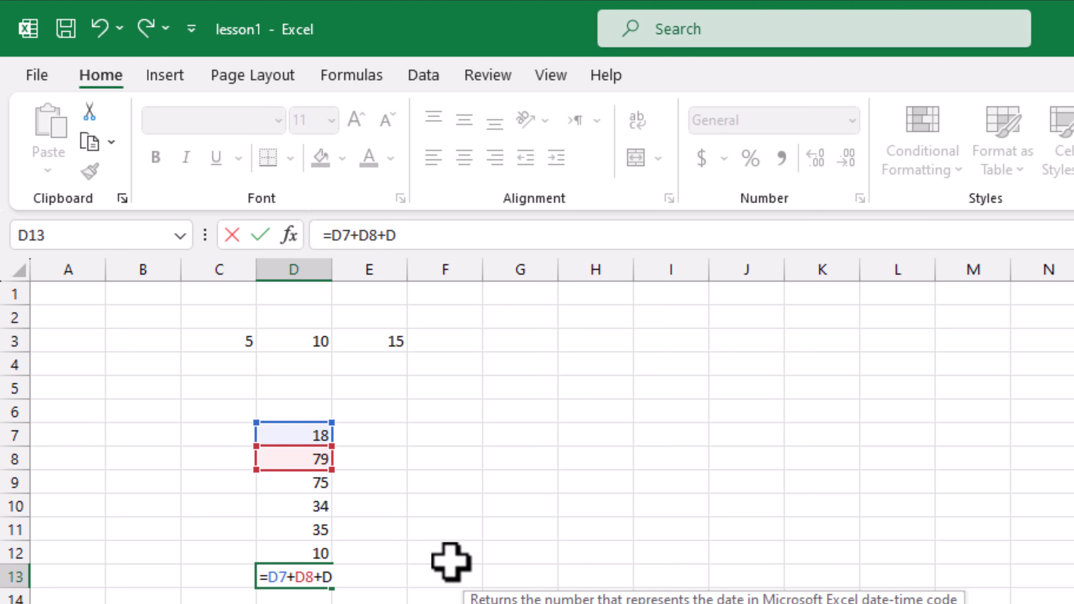
key("BackSpace")
key("BackSpace")
key("BackSpace")
key("BackSpace")
key("BackSpace")
key("BackSpace")
key("BackSpace")
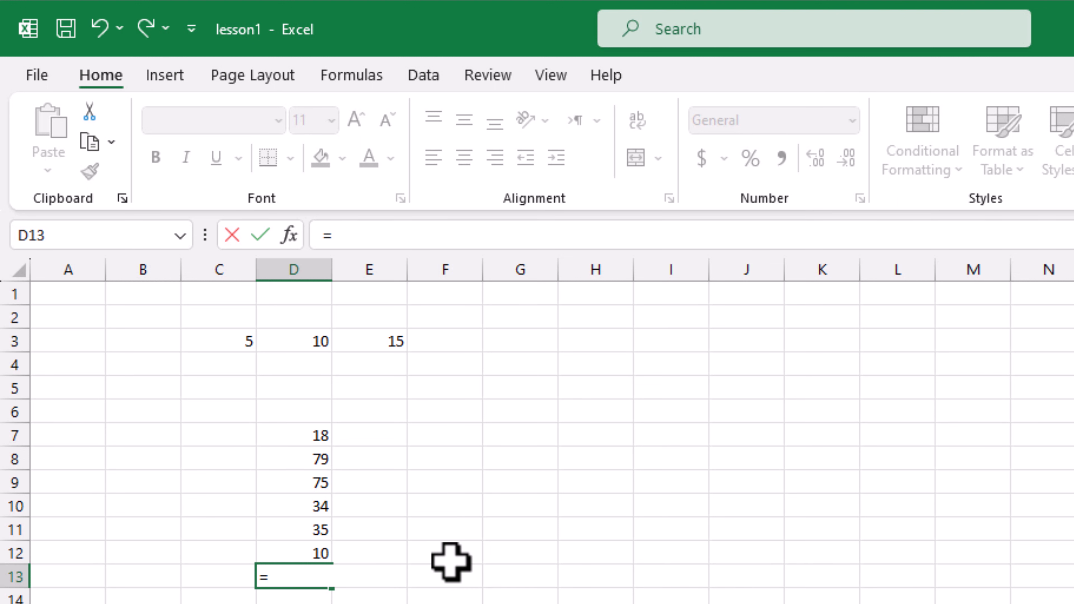
- Complete =sum(D7:D12) in D13 by dragging over the values, giving 251
type("sum")
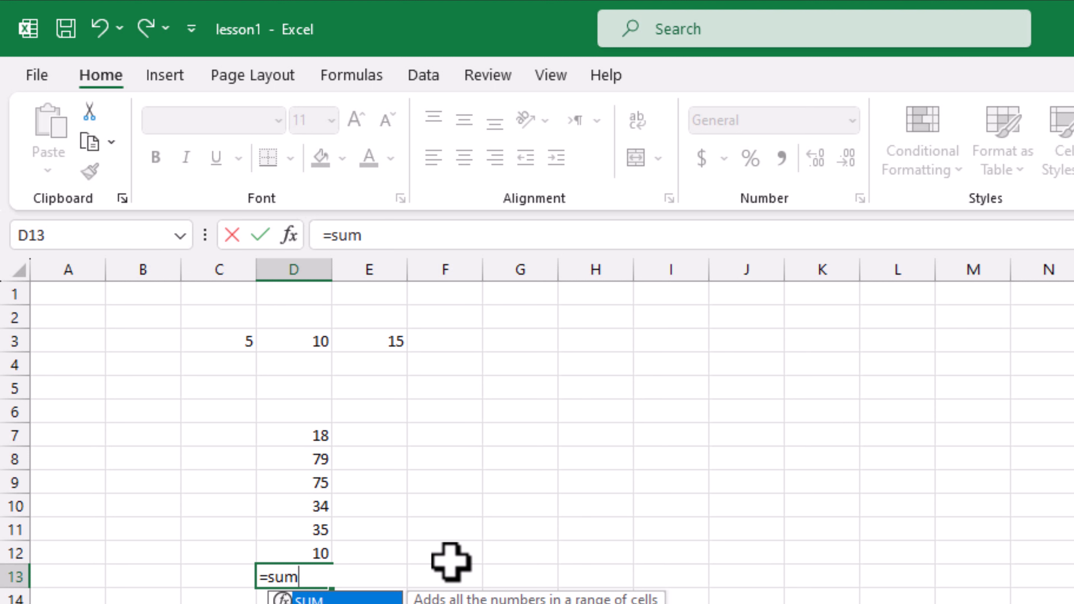
type("(")
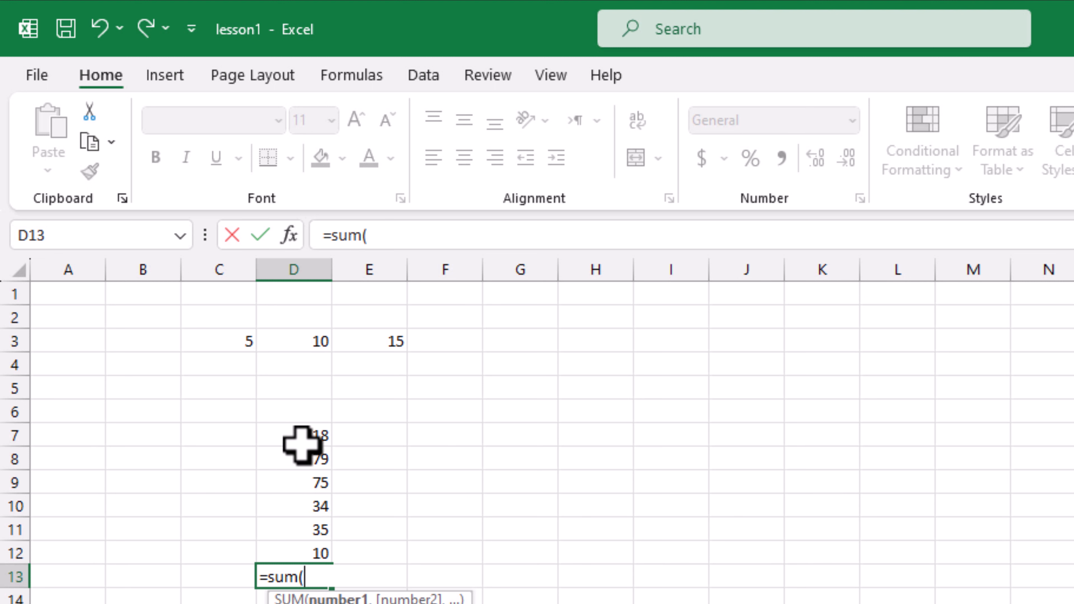
left_click_drag(303, 442, 309, 549)
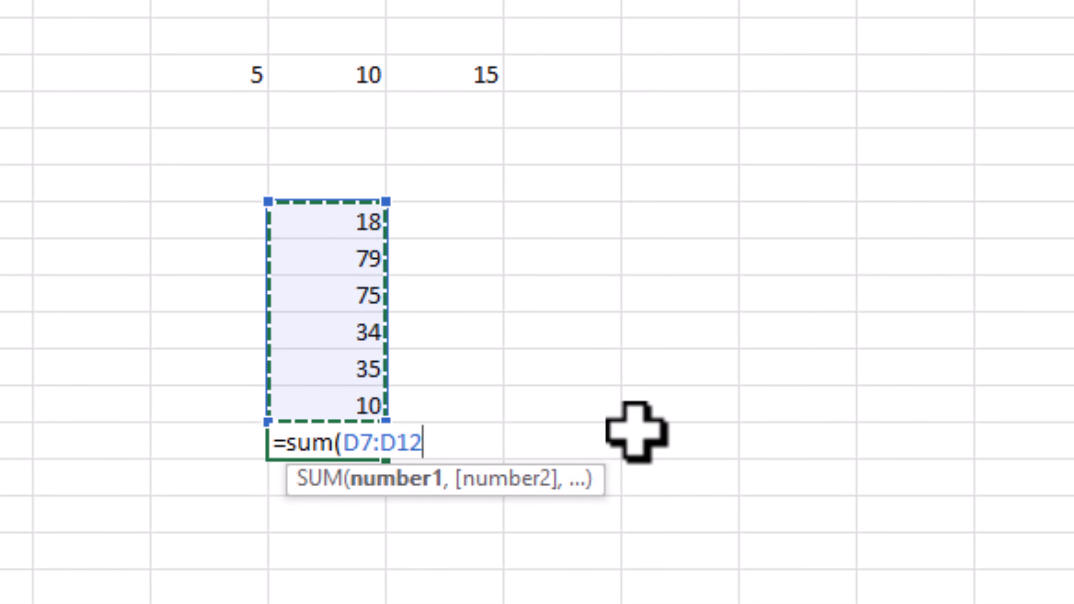
type(")")
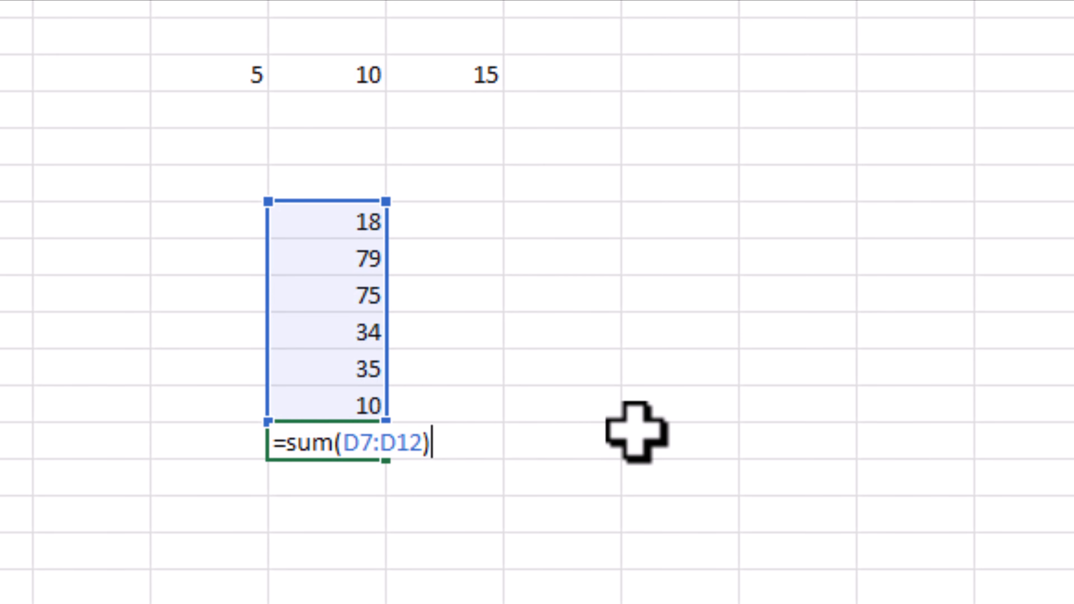
key("Return")
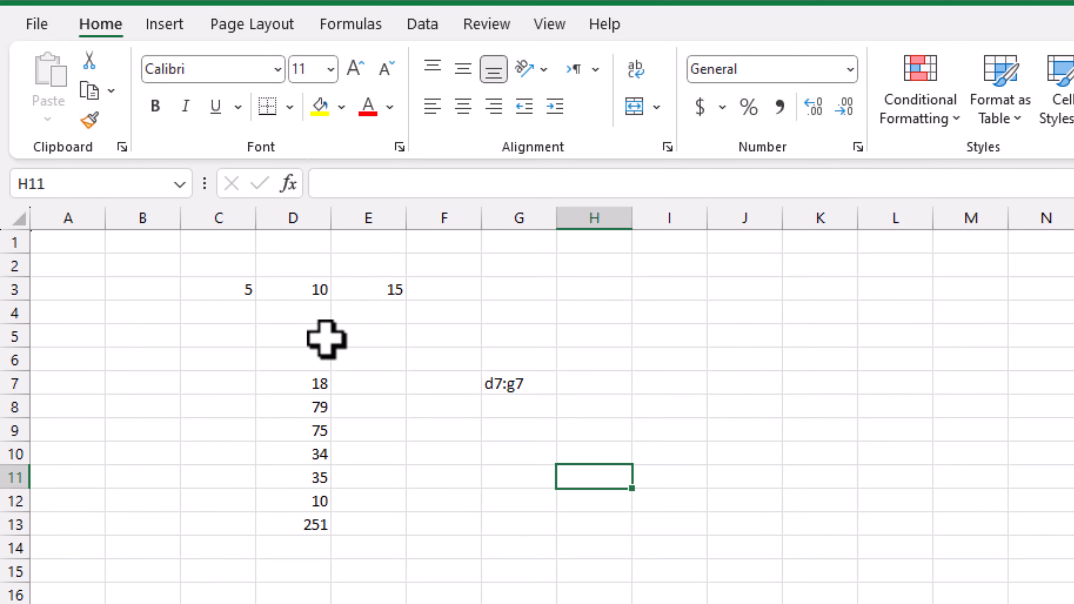
- Delete the old block C3:H14, then enter 5, 10, 20 and 30 into C4:C7
left_click_drag(218, 290, 562, 534)
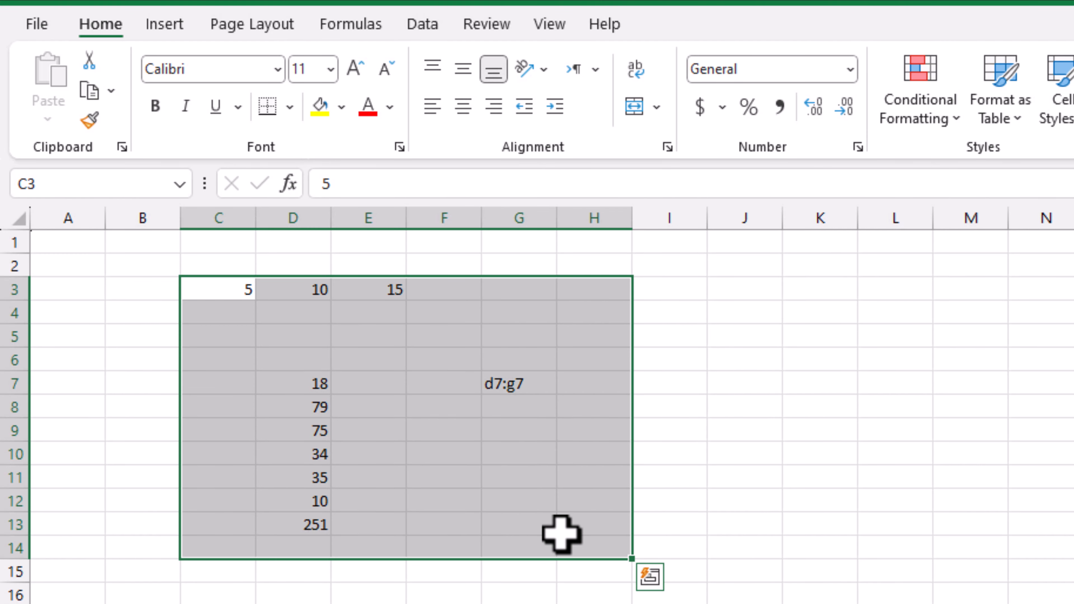
key("Delete")
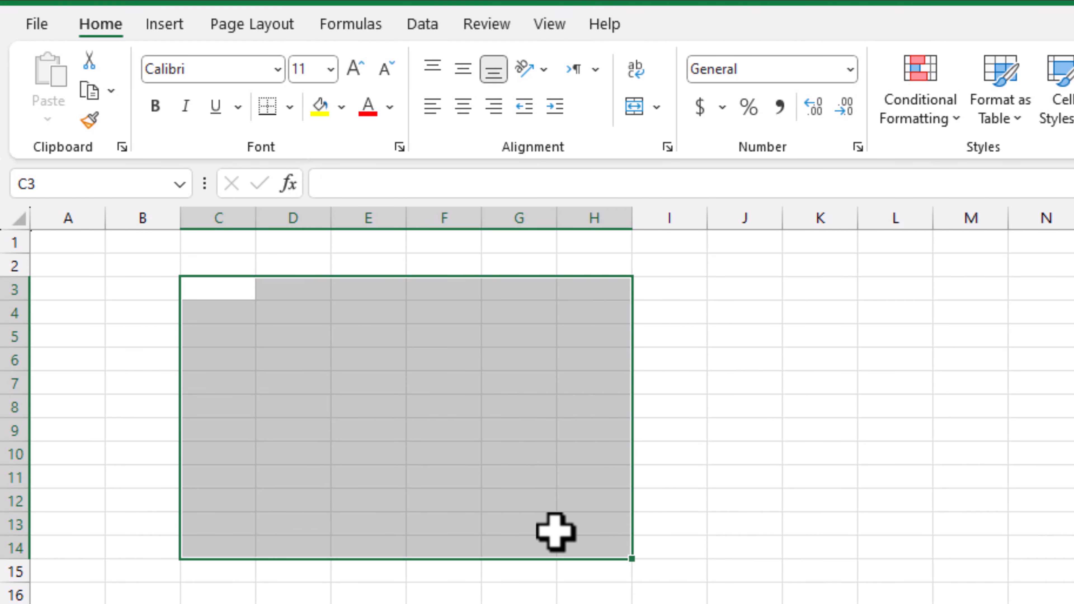
left_click(224, 310)
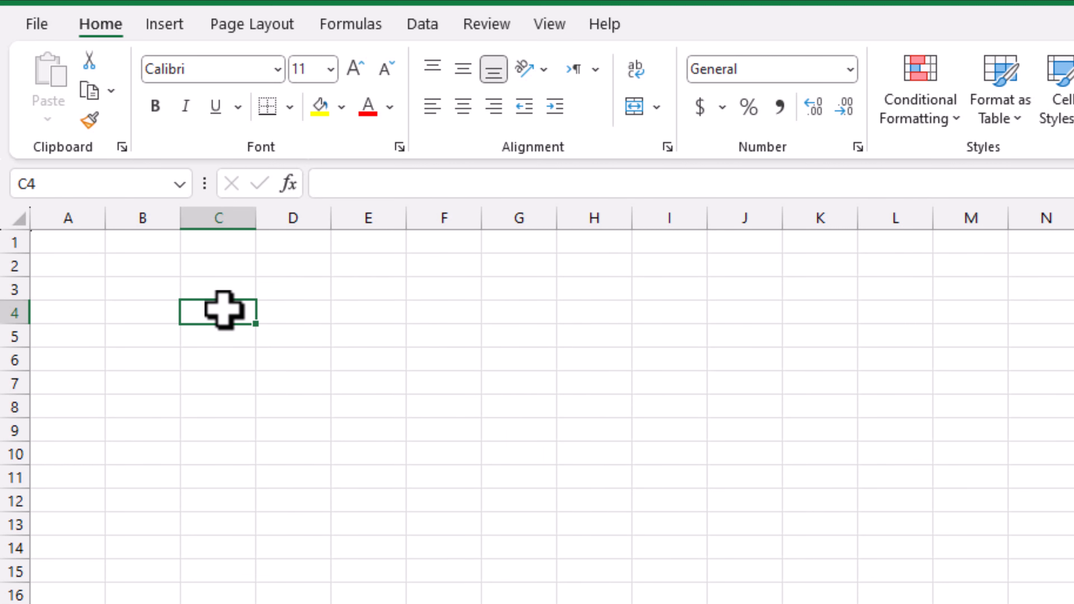
type("5")
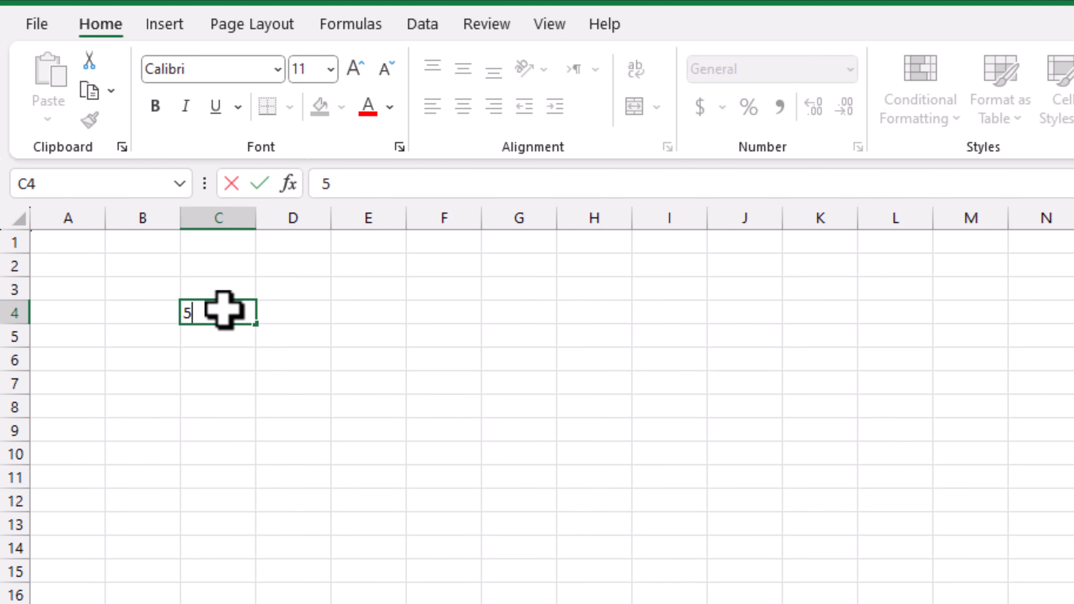
key("Return")
type("10")
key("Return")
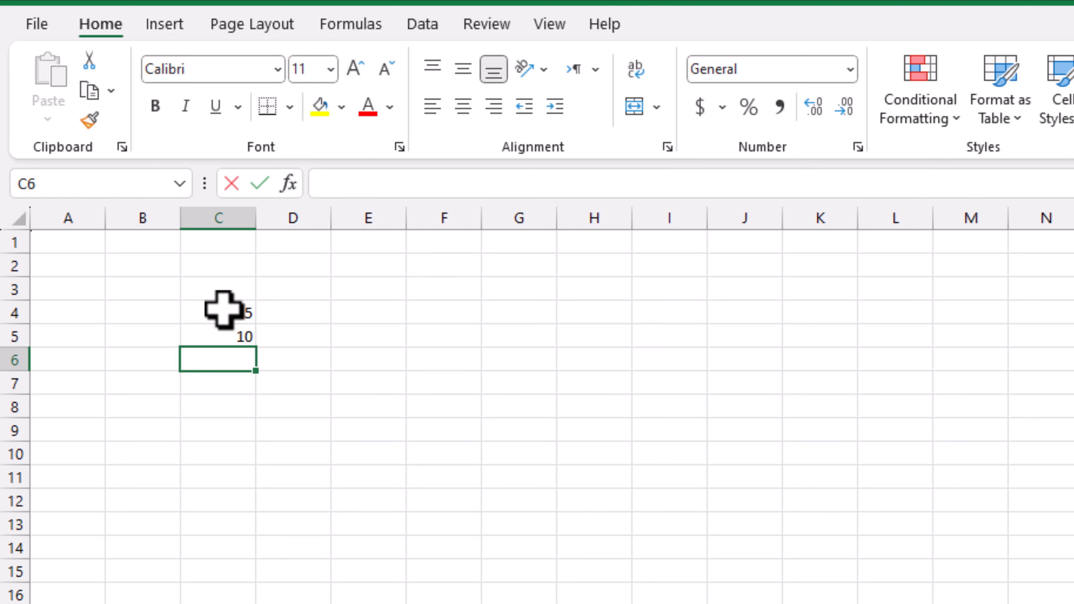
type("20")
key("Return")
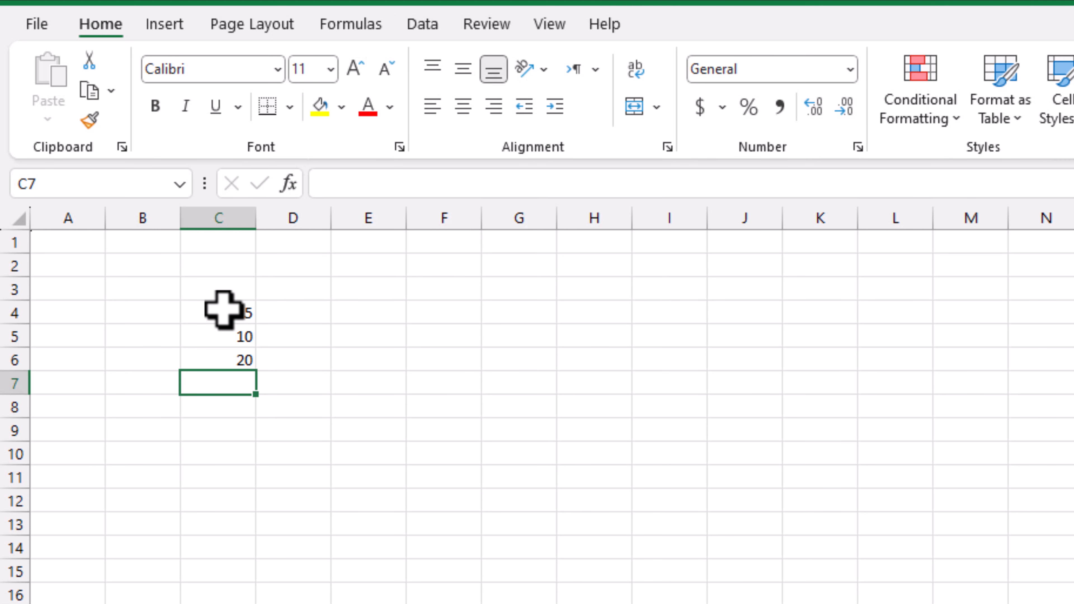
type("30")
key("Return")
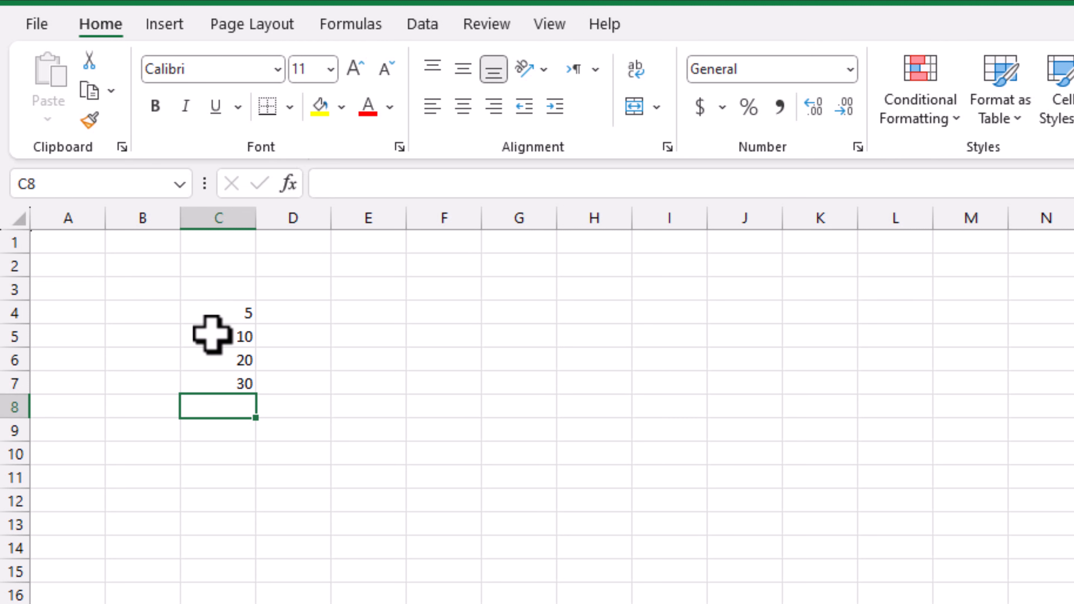
left_click(214, 380)
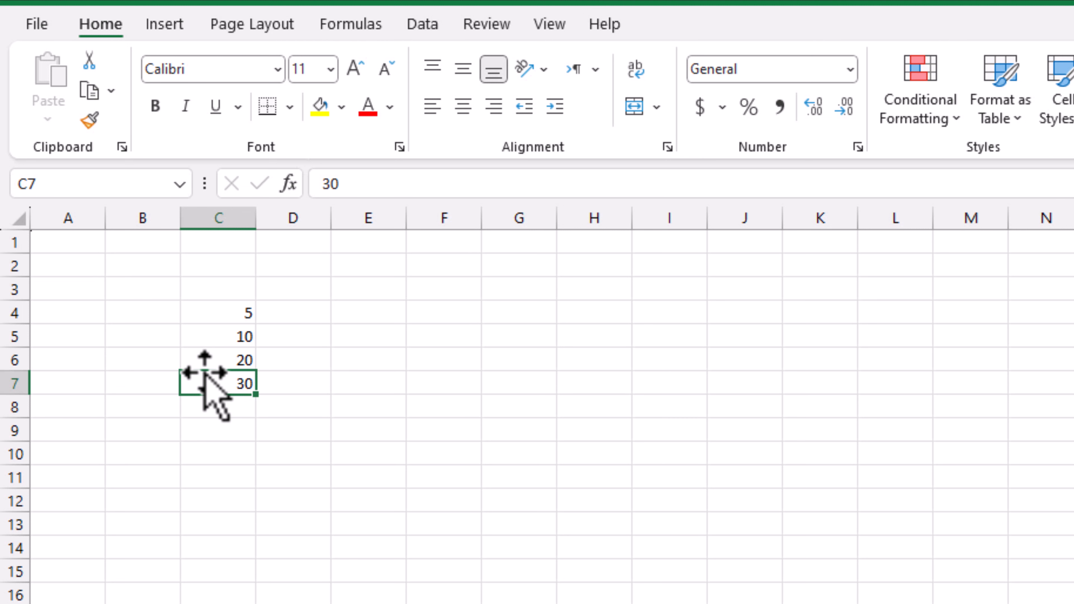
left_click_drag(204, 371, 198, 348)
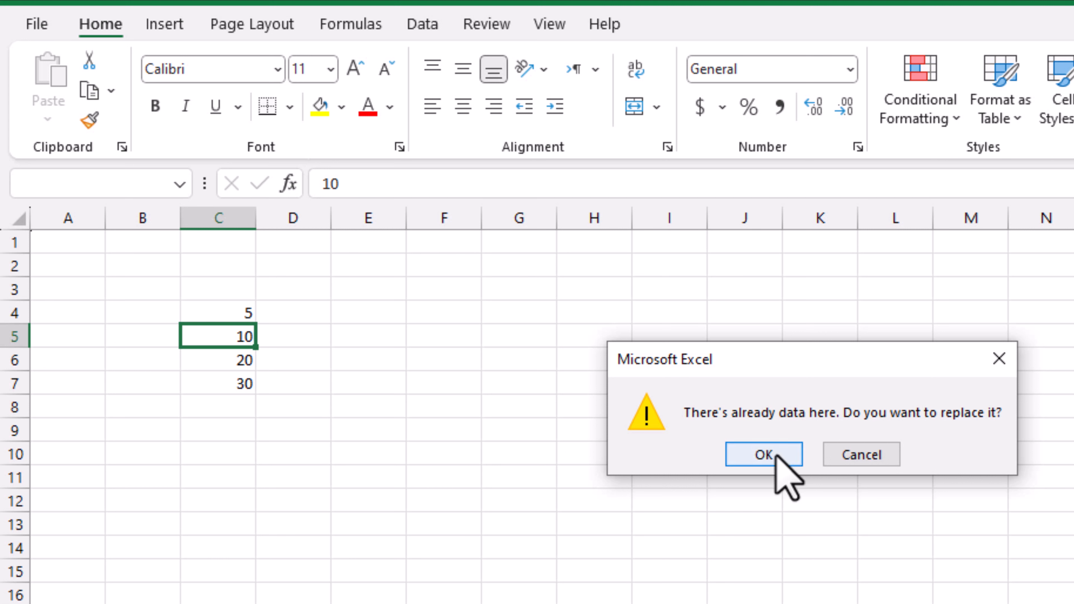
left_click(765, 456)
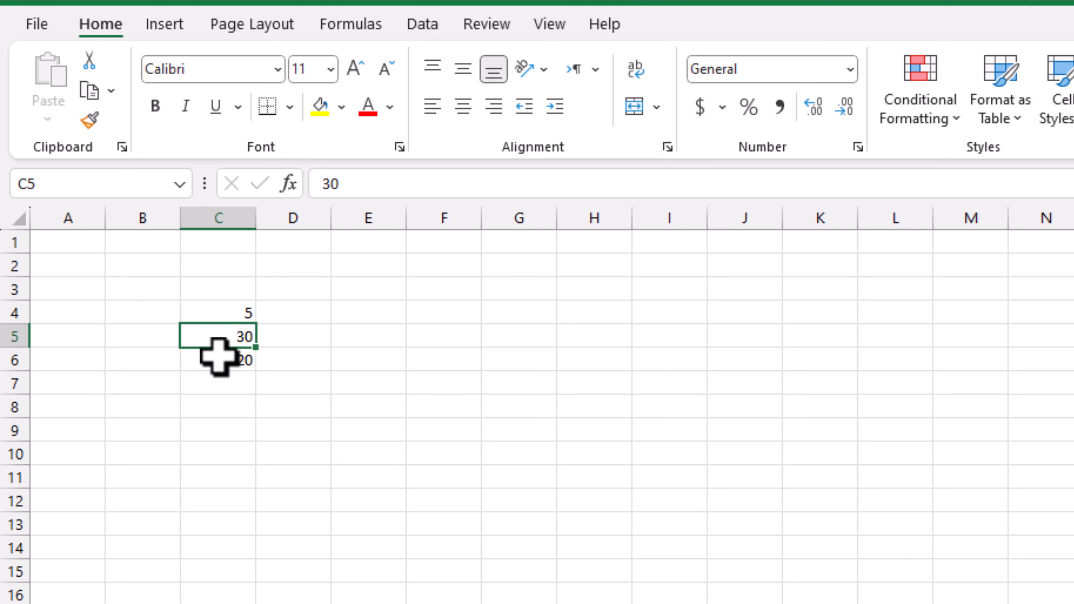
key("ctrl+z")
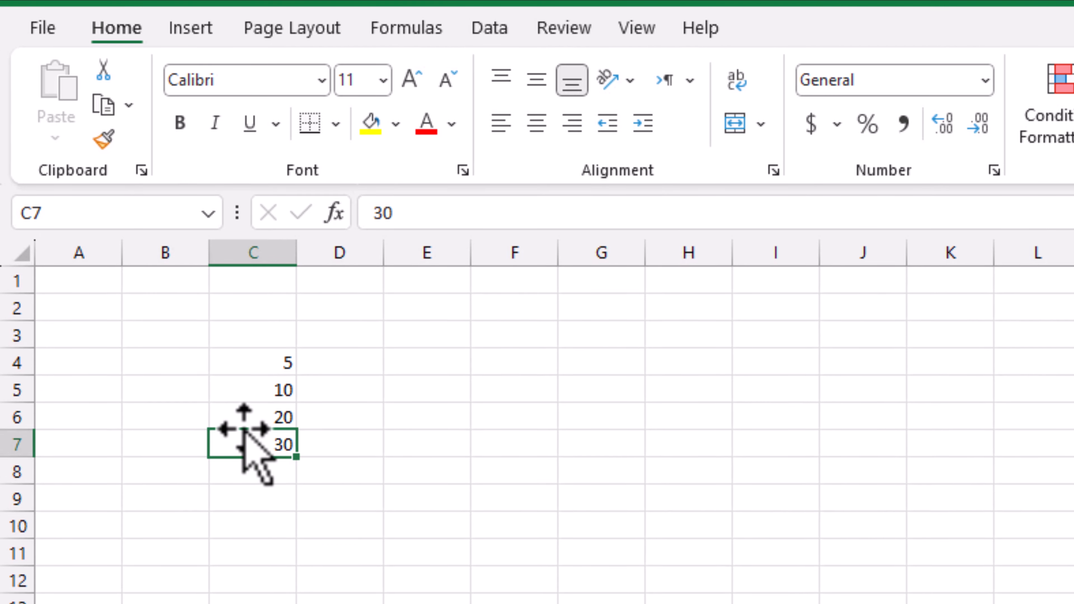
- Shift-drag the 30 above the 20, then move the 20 up into cell C3
left_click_drag(245, 430, 245, 402)
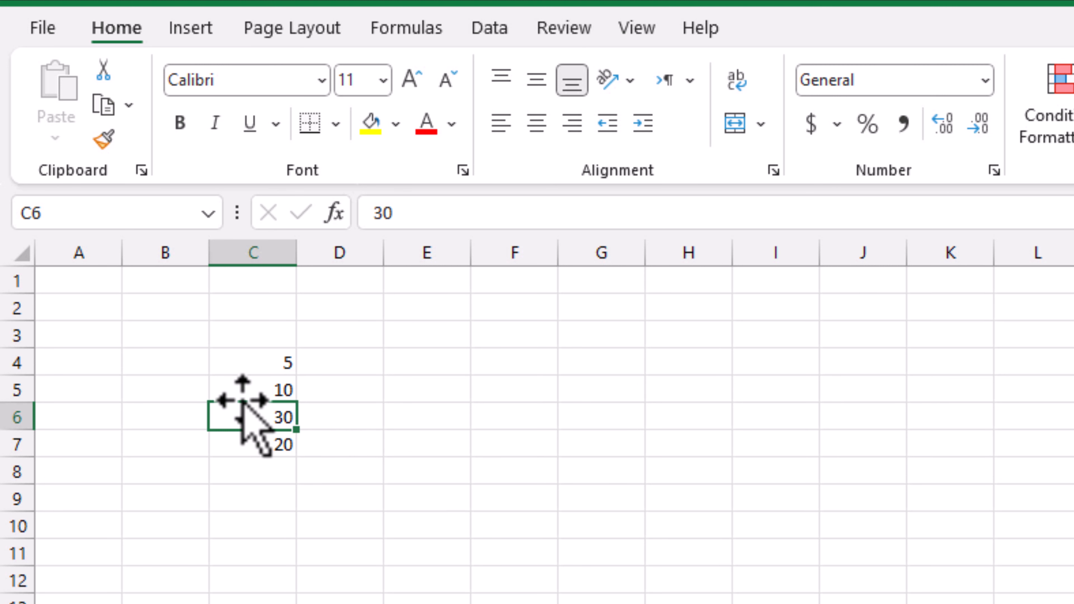
left_click(247, 444)
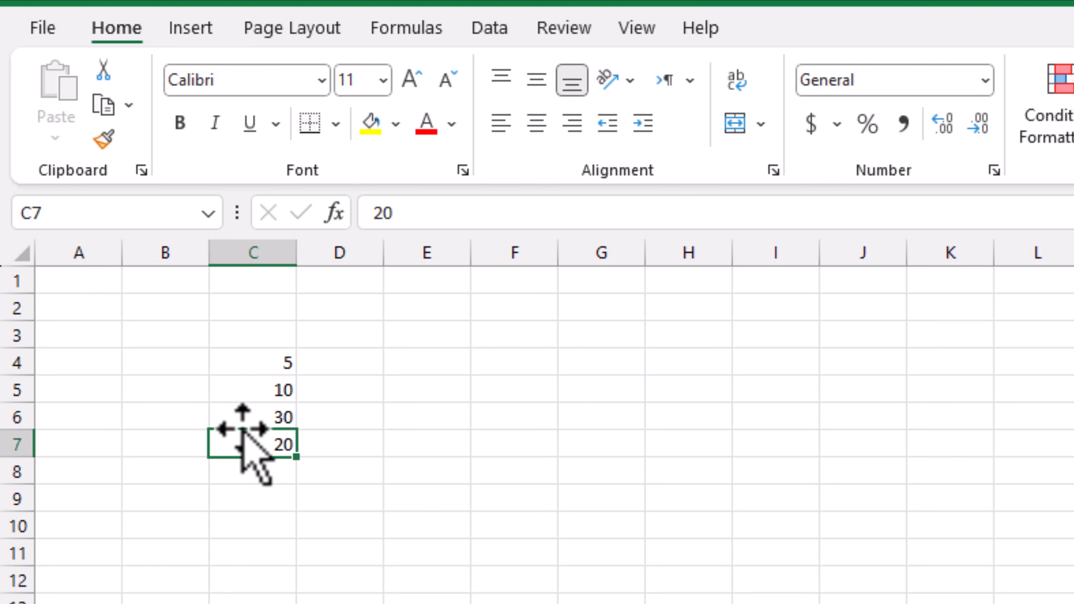
left_click_drag(243, 429, 250, 321)
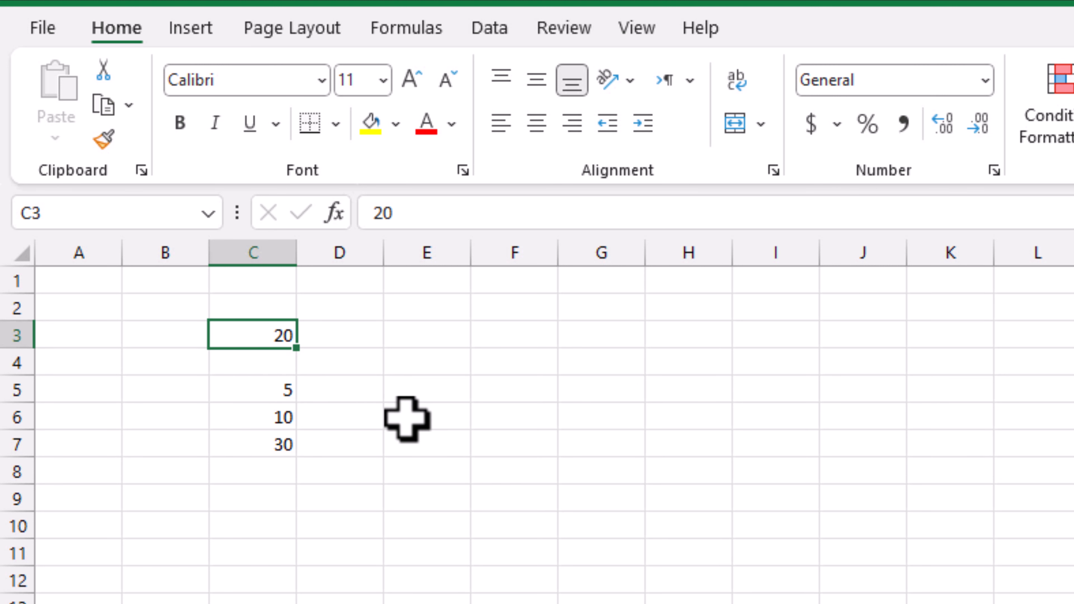
left_click(390, 365)
- Check C3 through C7: 20 in C3, C4 empty, and 5, 10, 30 below
left_click(256, 338)
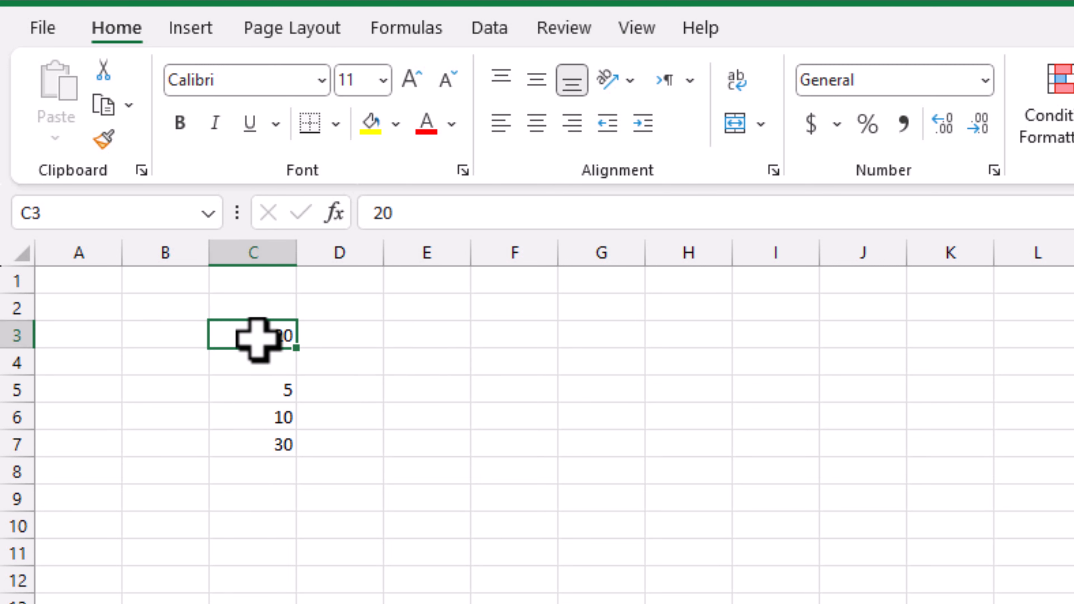
left_click(256, 387)
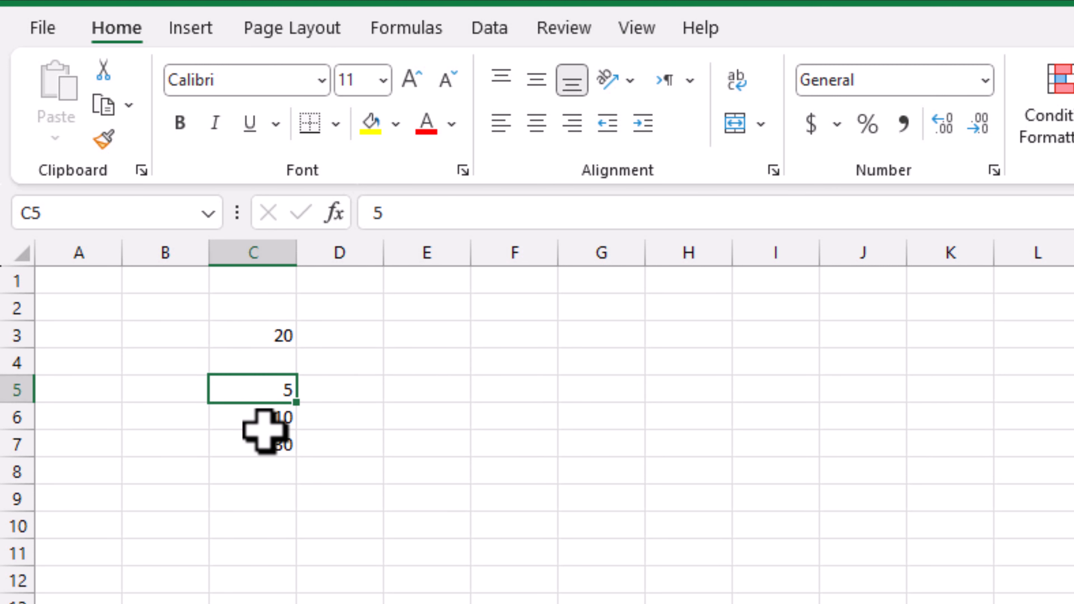
left_click(274, 415)
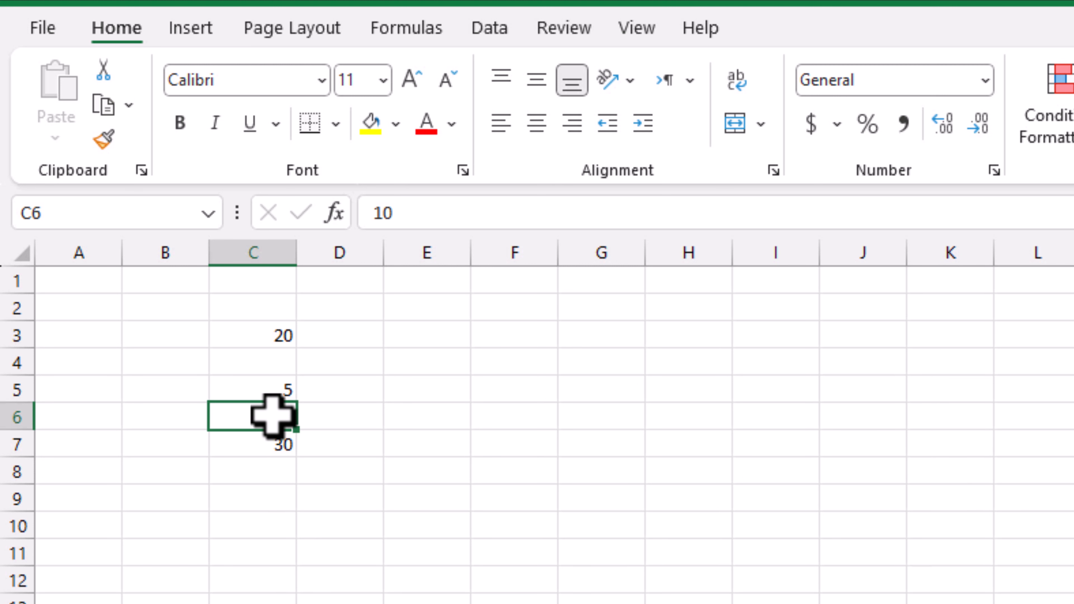
left_click(242, 444)
left_click(254, 416)
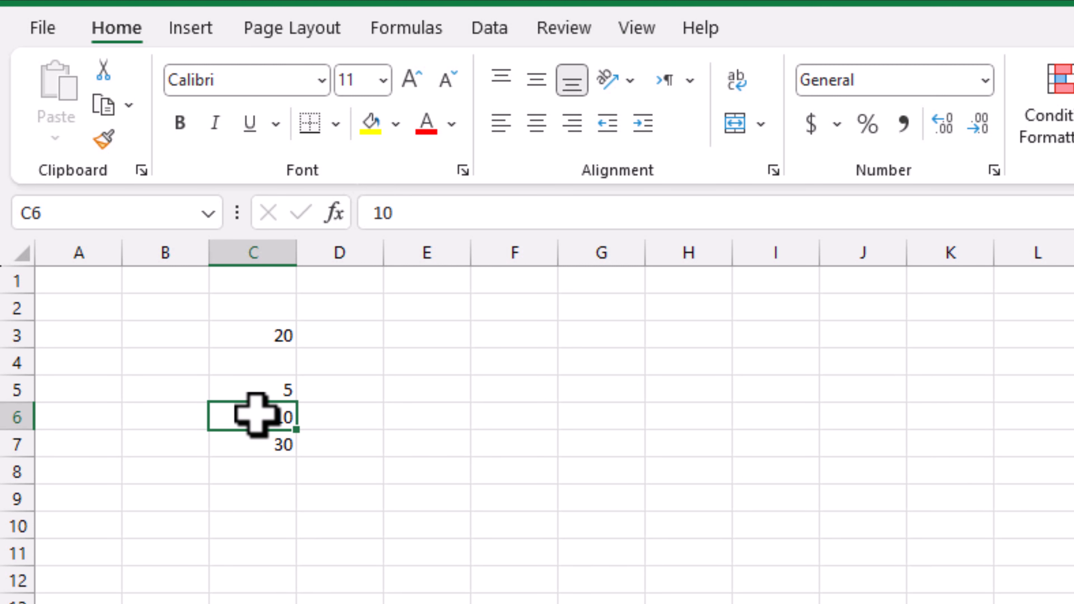
left_click(273, 368)
left_click(273, 336)
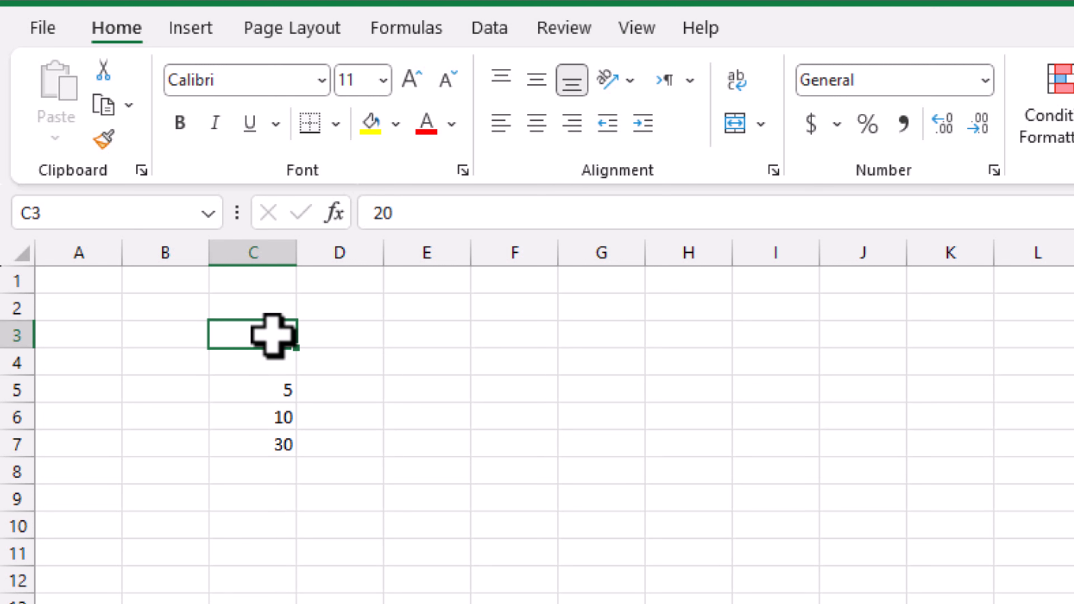
- Enter 1 in E5 and 2 in E6, then fill the 1, 2 series down to E15
left_click(422, 393)
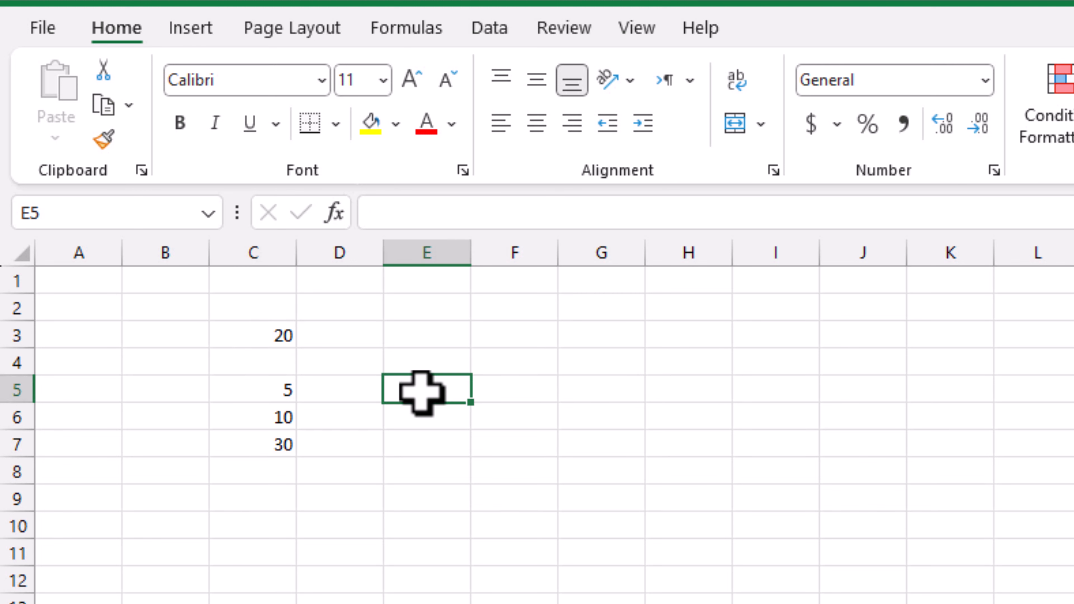
type("1")
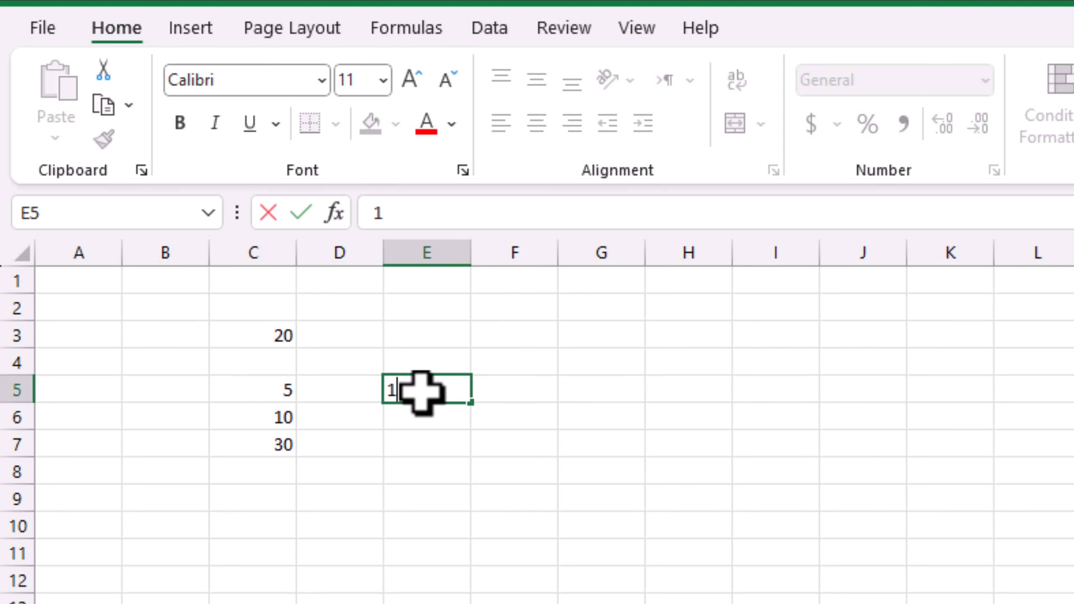
key("Return")
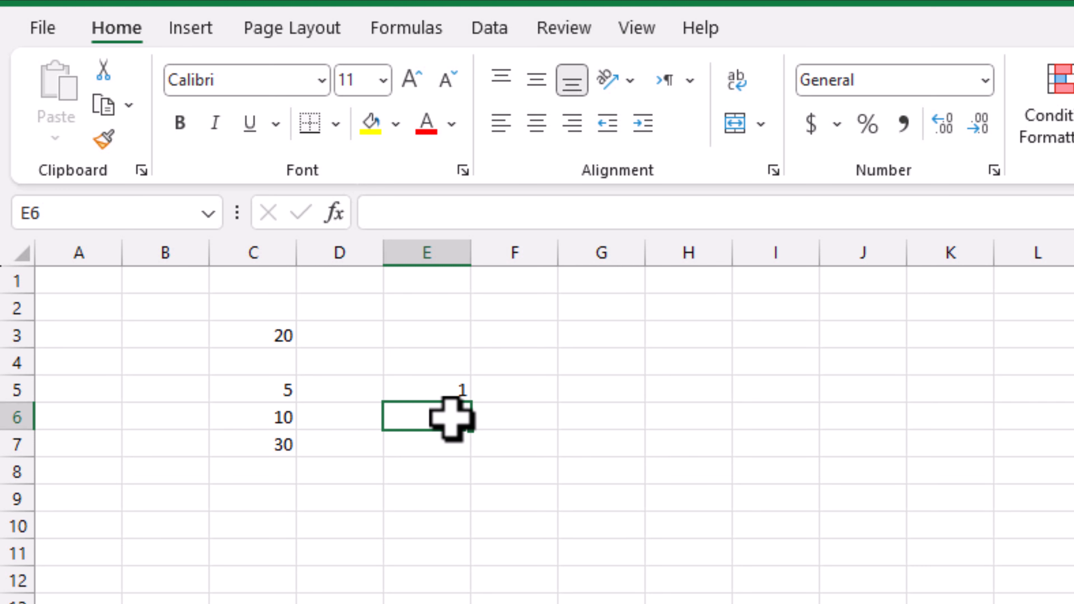
type("3")
left_click(517, 465)
left_click(444, 415)
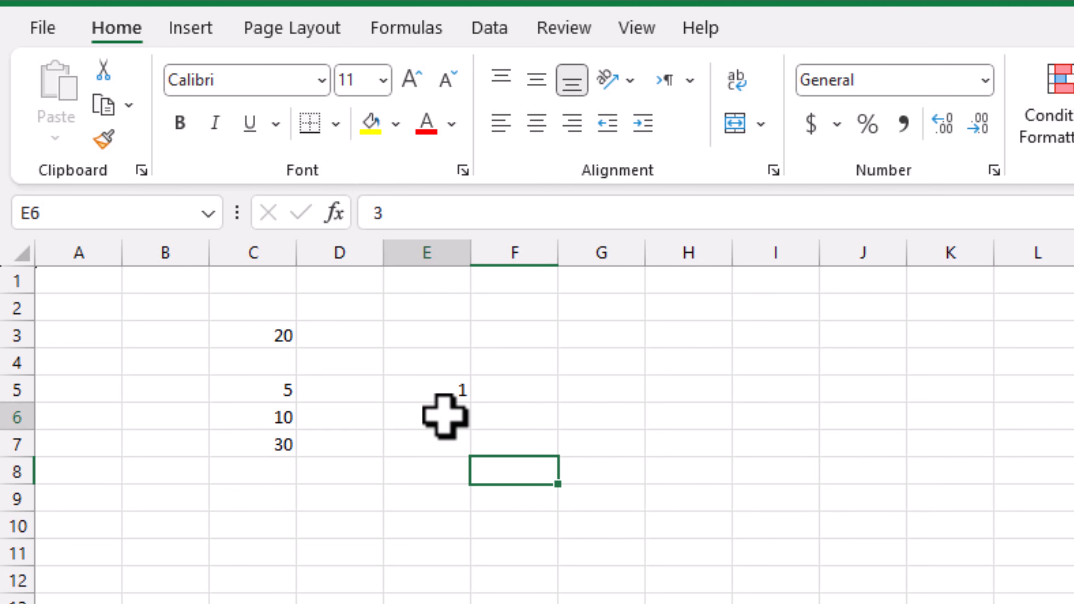
type("2")
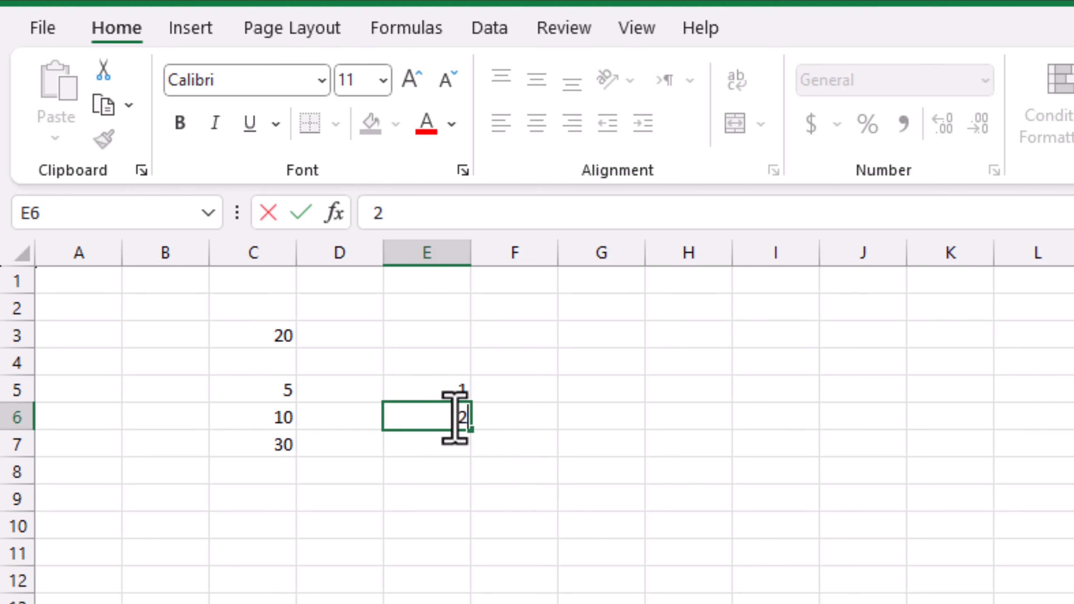
left_click(568, 417)
left_click(444, 396)
left_click_drag(444, 395, 446, 413)
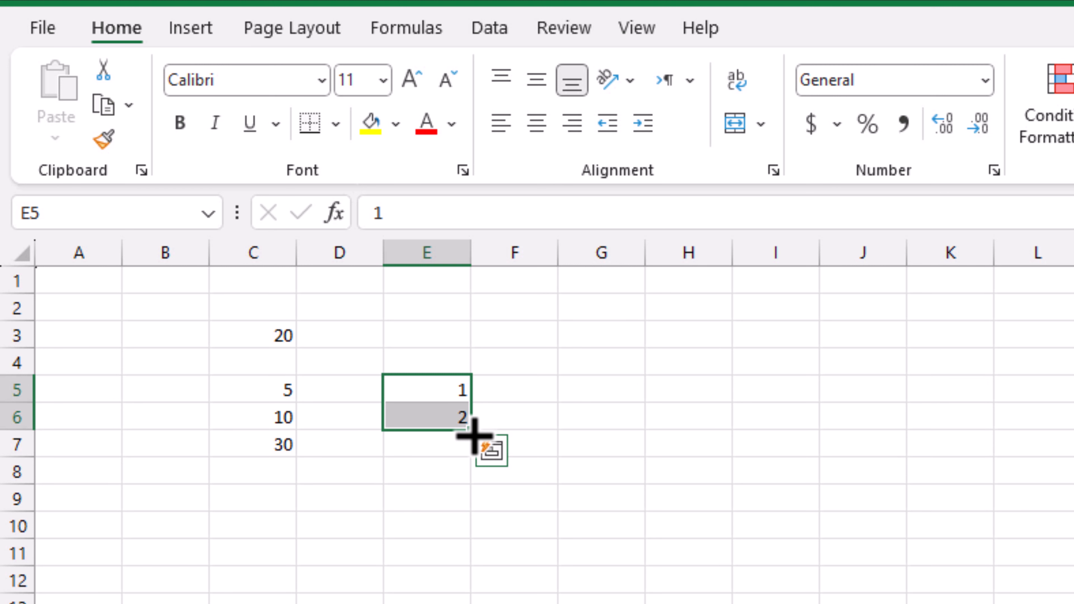
left_click_drag(473, 435, 473, 603)
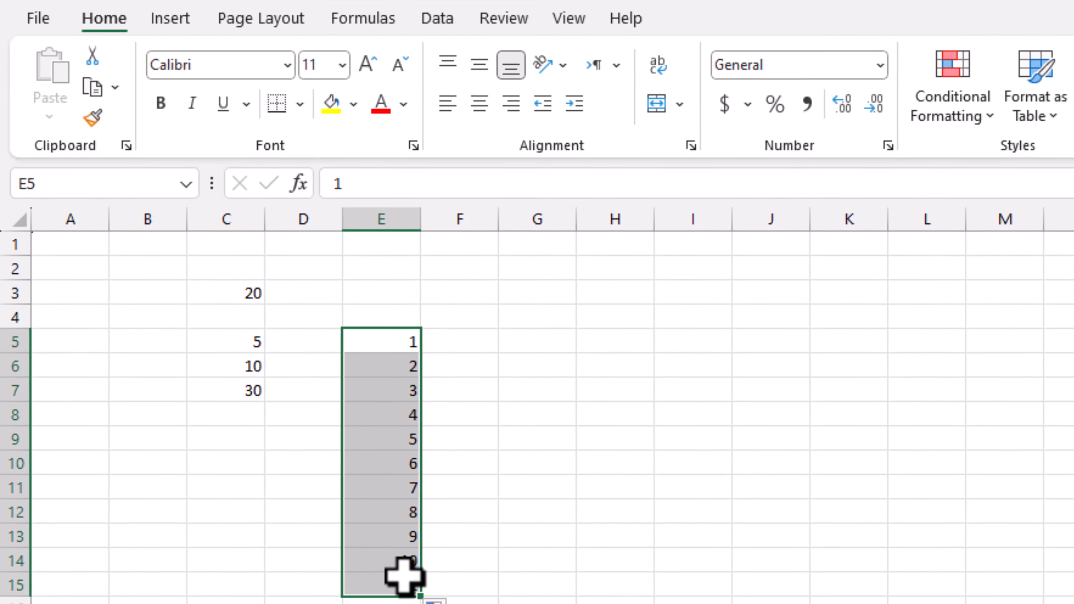
- Put 1 in G5 and copy it across row 5 through L5
left_click(521, 339)
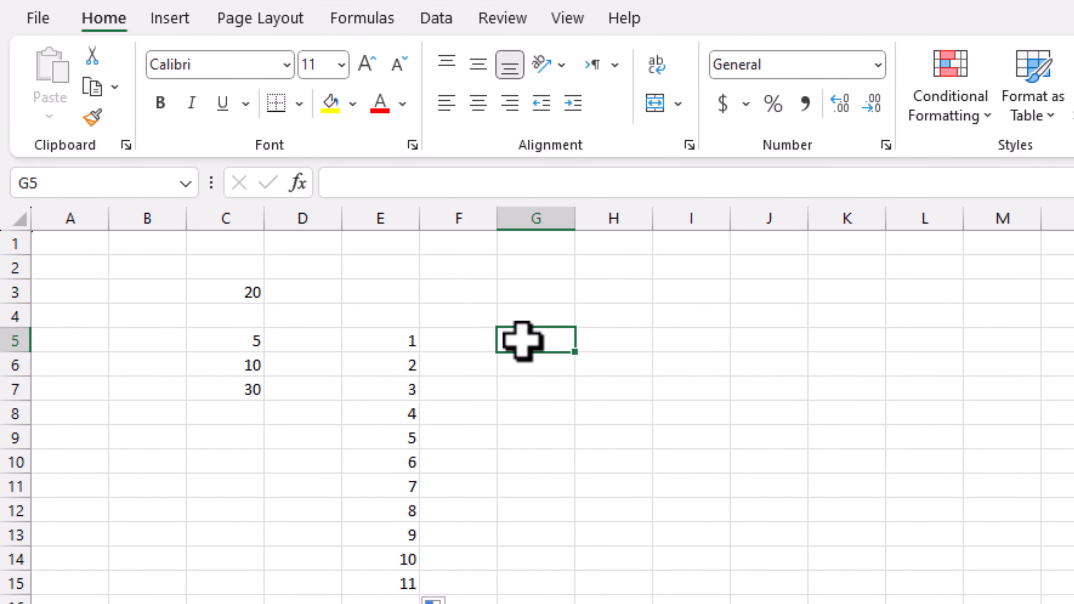
type("1")
left_click(614, 332)
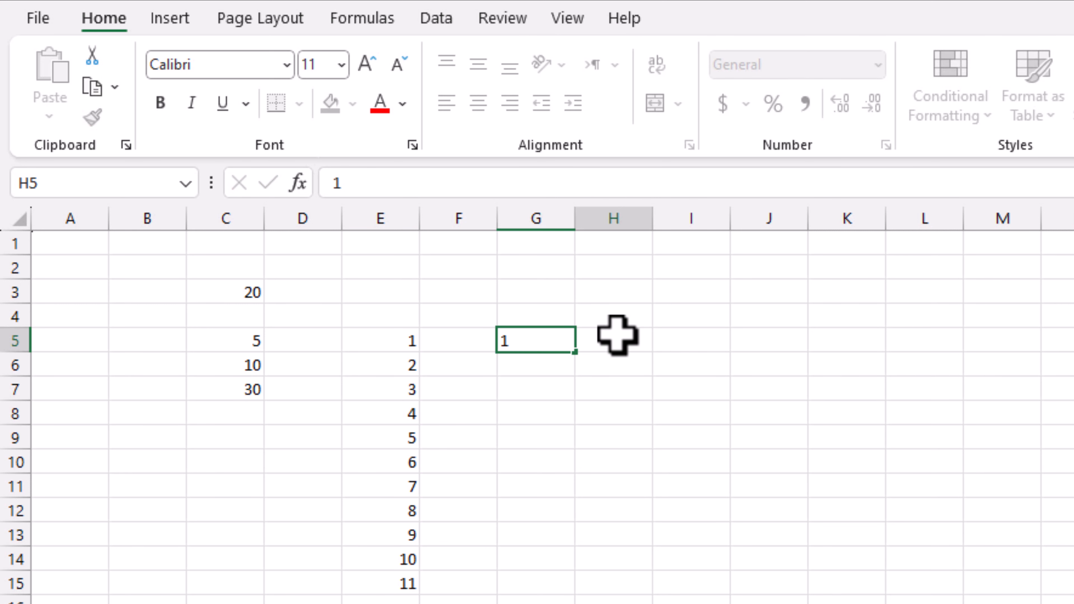
left_click(544, 337)
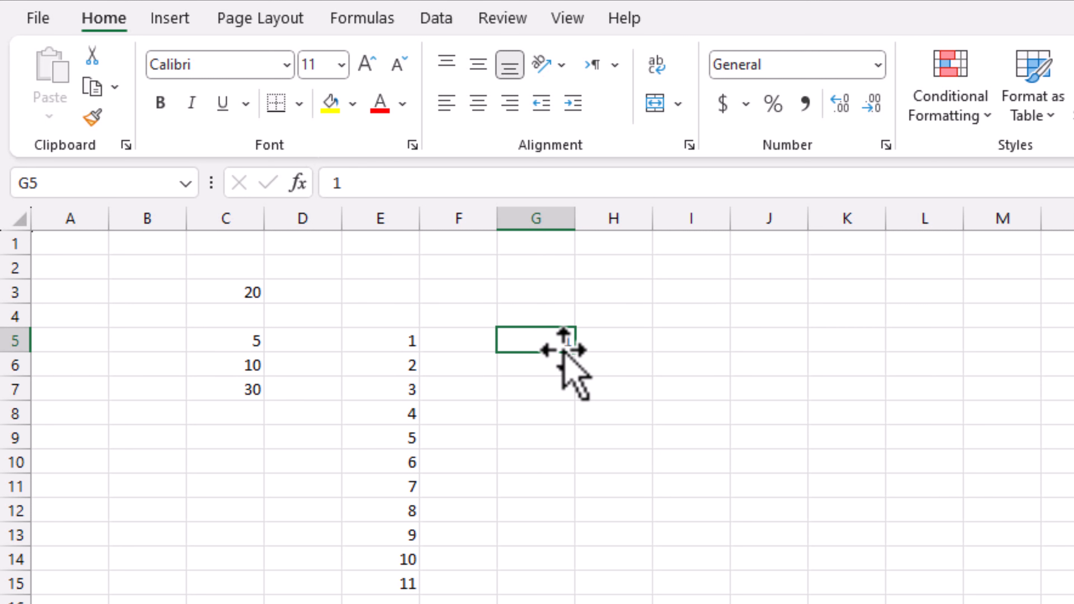
left_click_drag(599, 355, 938, 346)
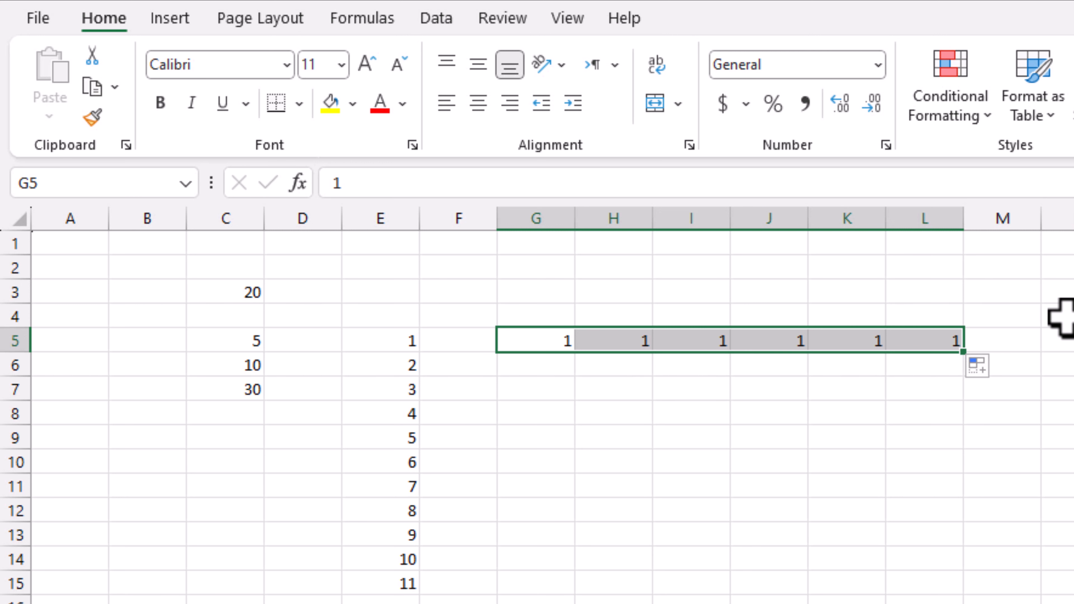
left_click(558, 366)
key("Up")
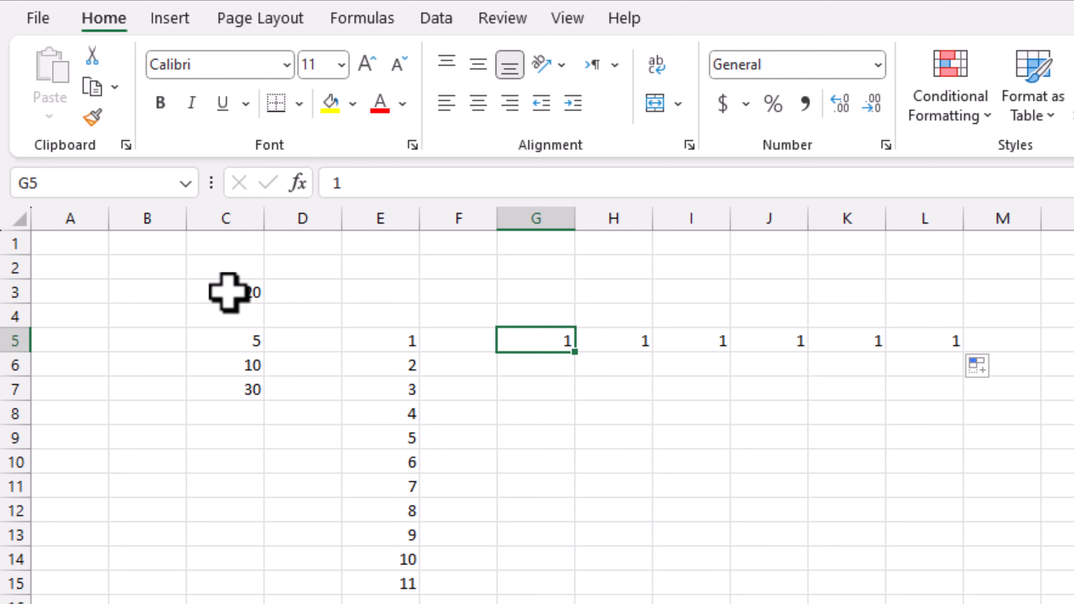
left_click_drag(228, 292, 978, 574)
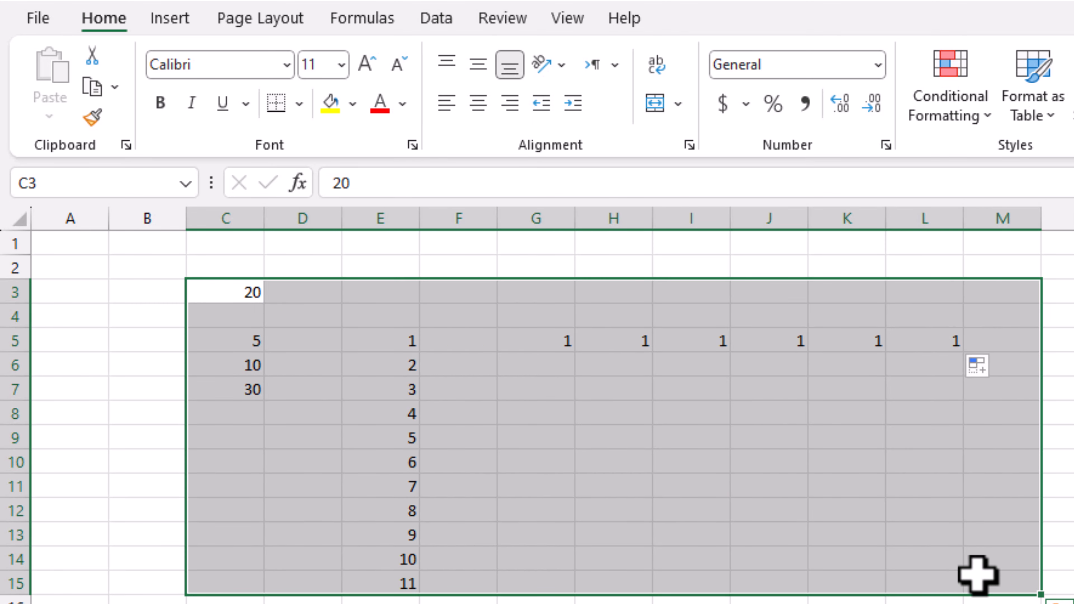
- Delete every practice value in C3:M15 and finish with cell B2 selected
key("Delete")
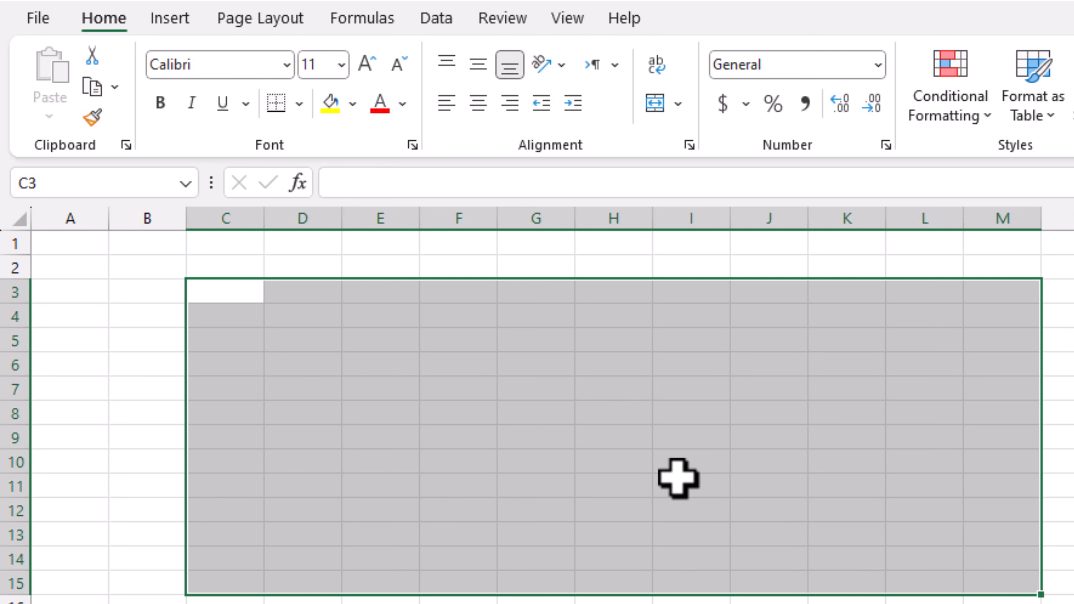
left_click(117, 301)
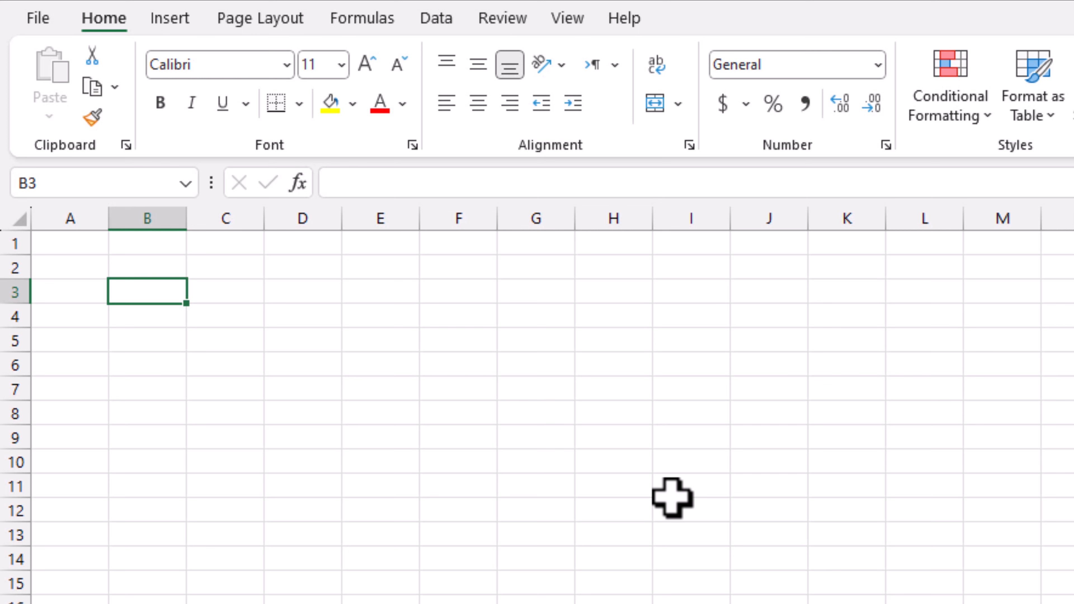
type("Em")
key("BackSpace")
key("BackSpace")
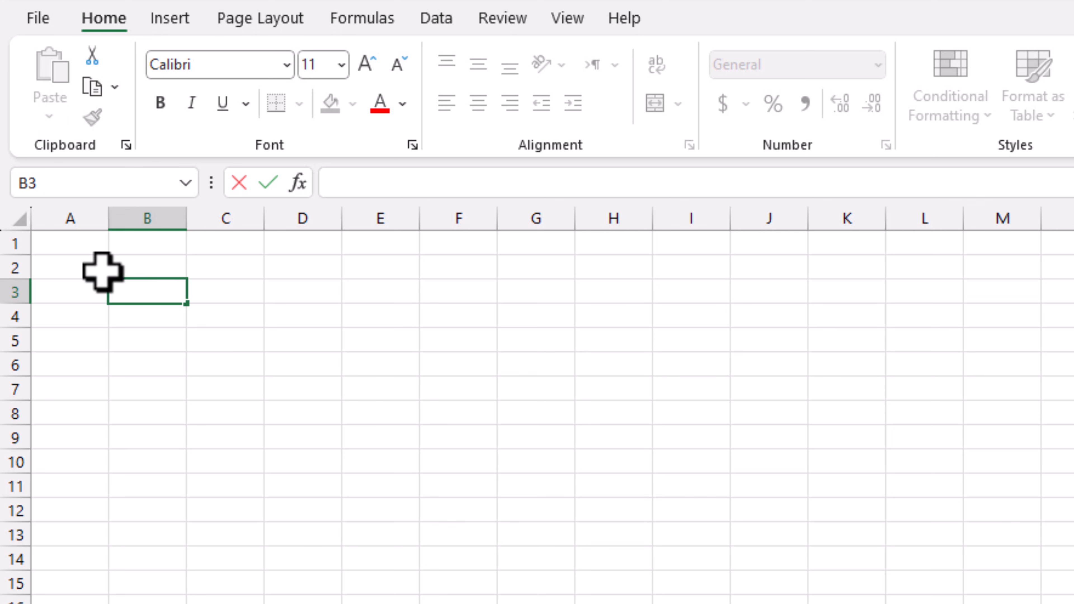
left_click(88, 266)
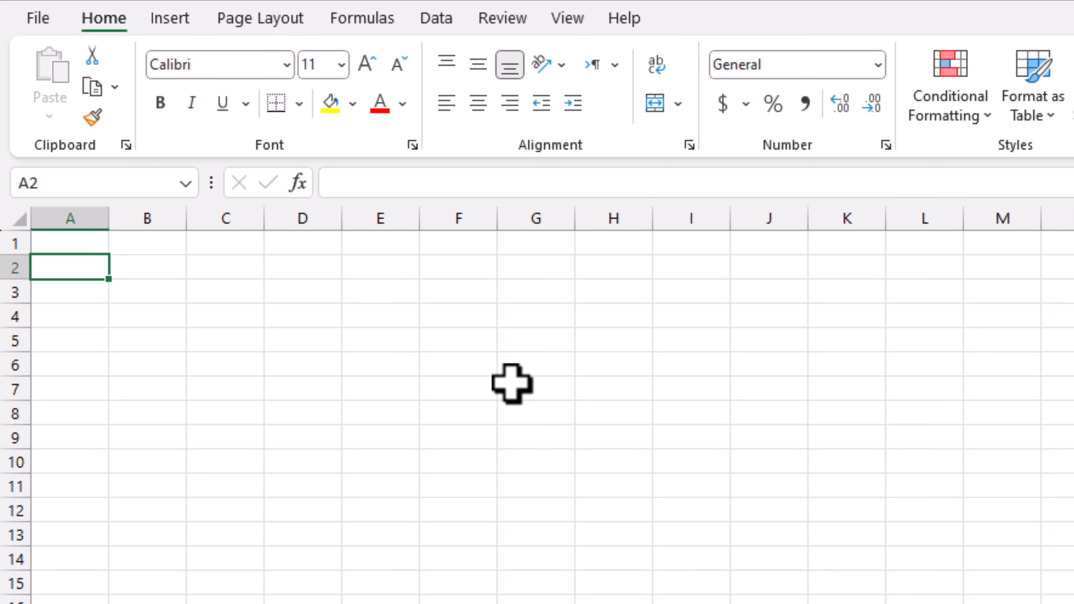
key("Right")
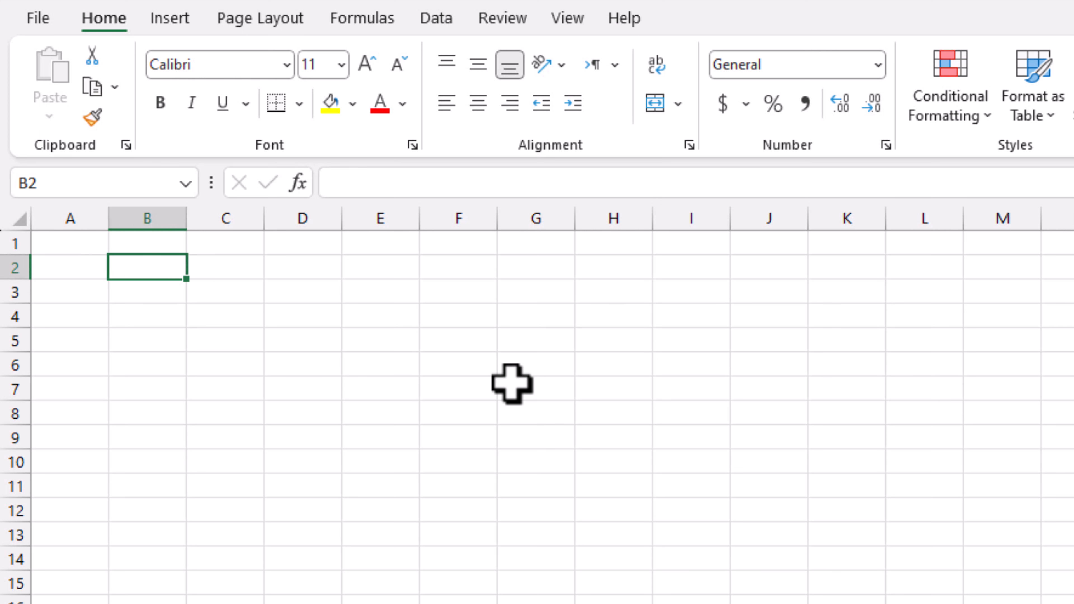
- Enter the title 'ABC Cargo Company, Pakistan' in cell B2
type("ABC")
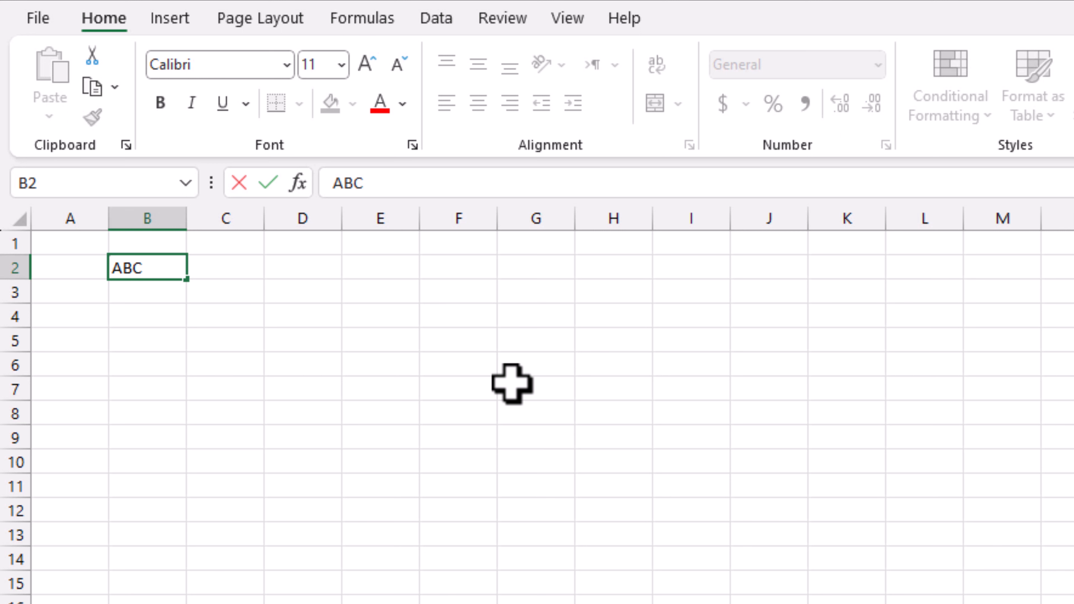
type("Cor")
key("BackSpace")
key("BackSpace")
type("argo")
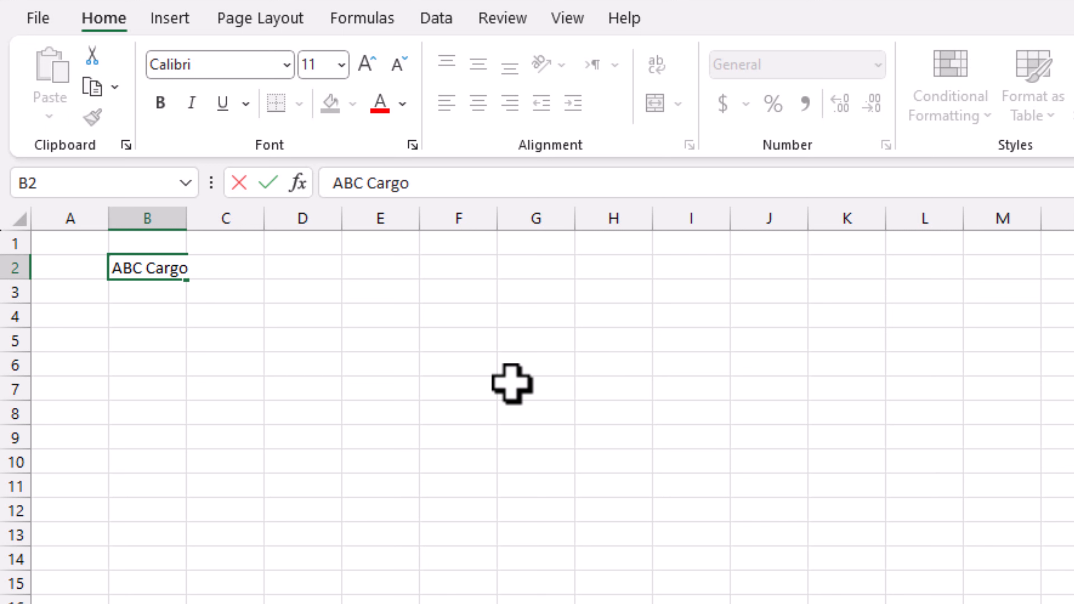
type(" Company, Pa")
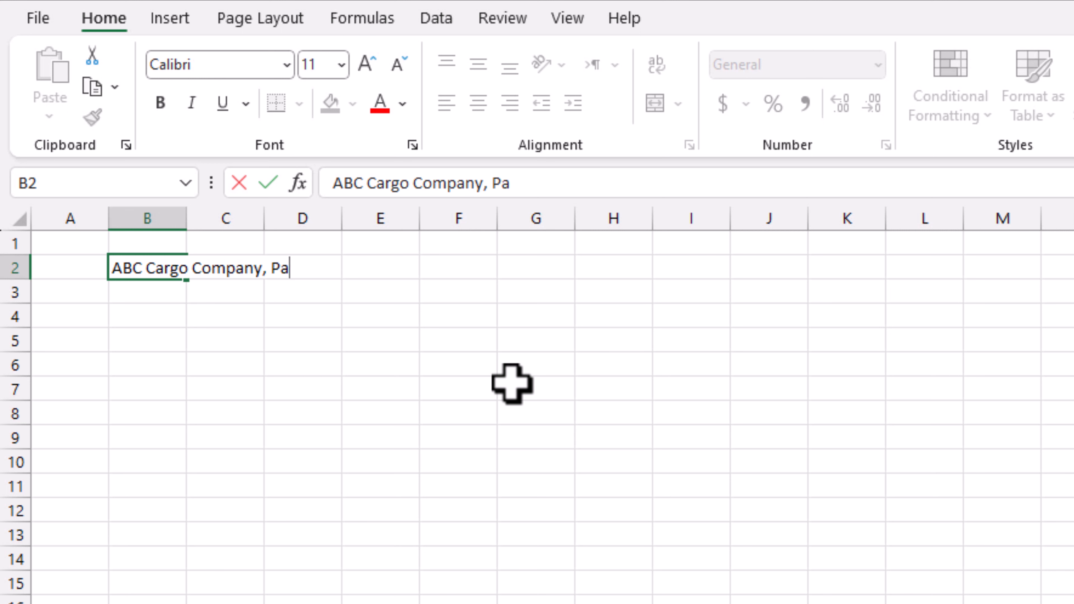
type("kistan")
key("Return")
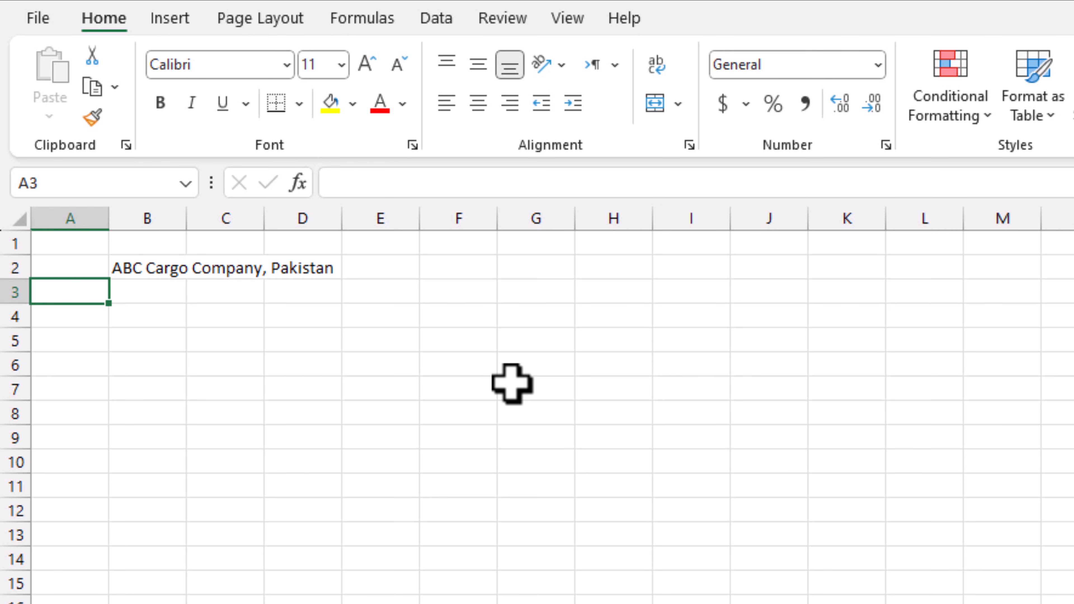
key("Return")
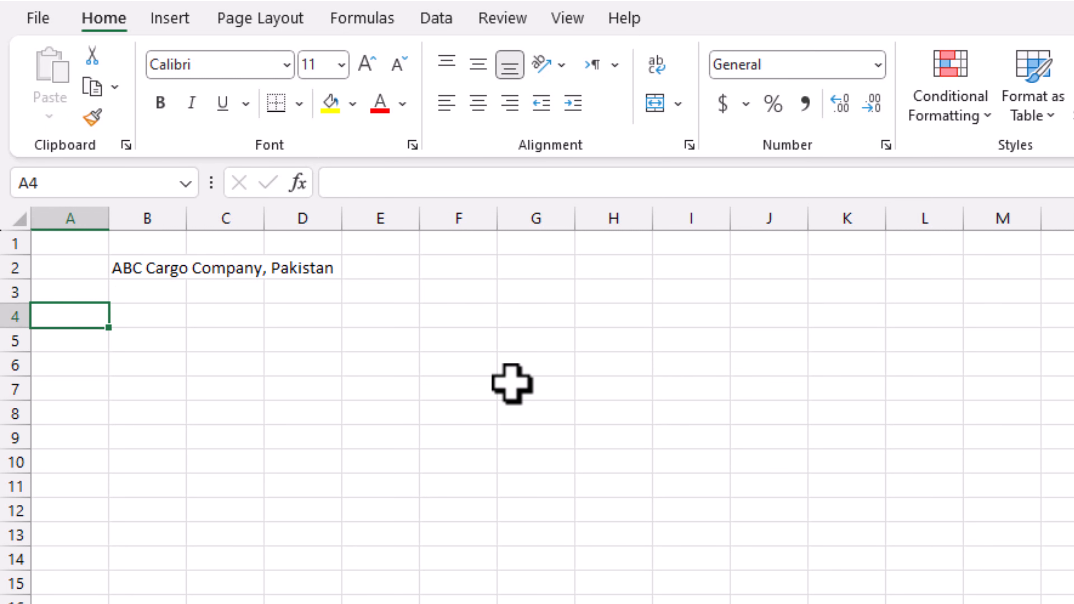
- Type the headers 'Sr.' in A4 and 'Employee Name' in B4
type("sr.")
key("BackSpace")
key("BackSpace")
key("BackSpace")
type("Sr.")
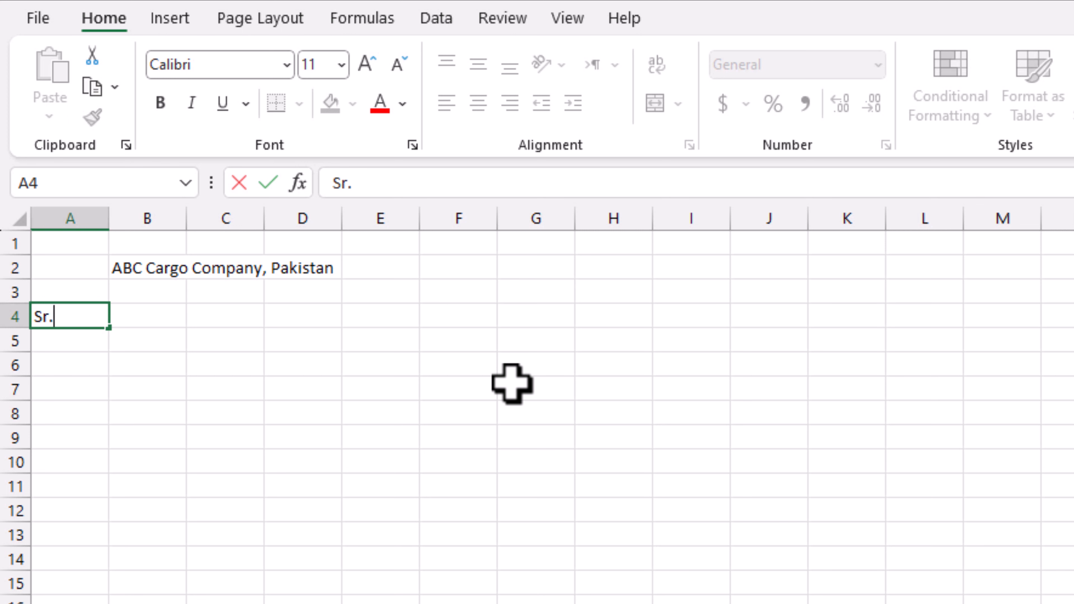
key("Tab")
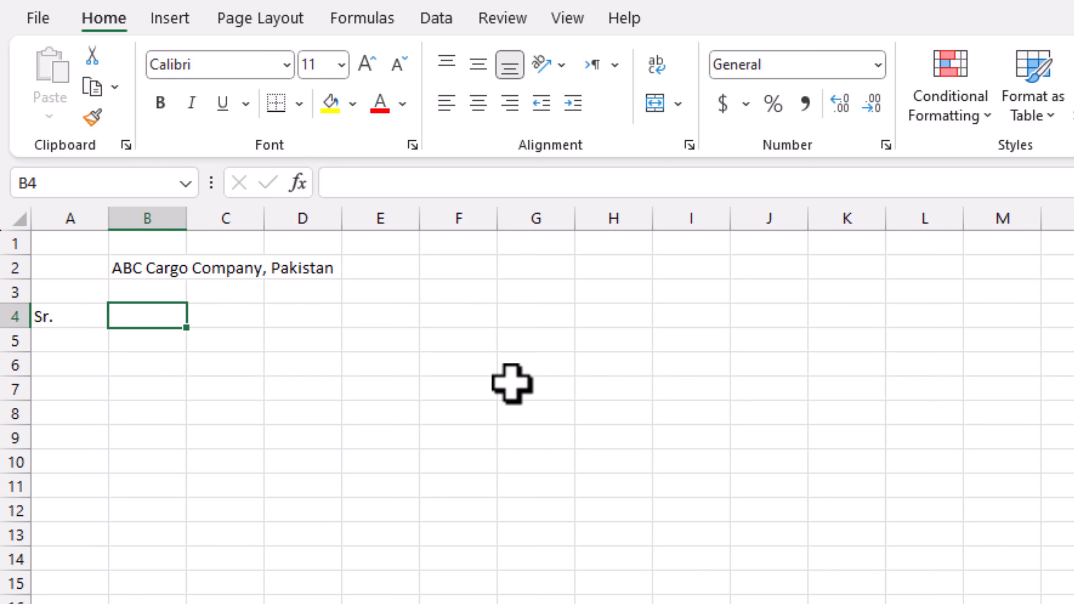
type("Employeee")
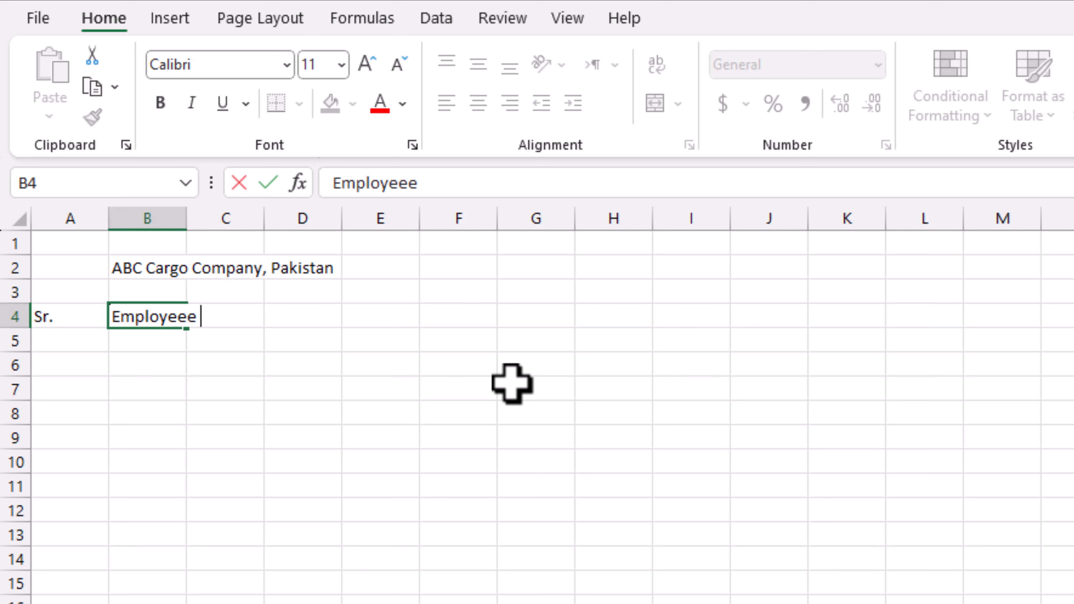
key("BackSpace")
type("Name")
key("Tab")
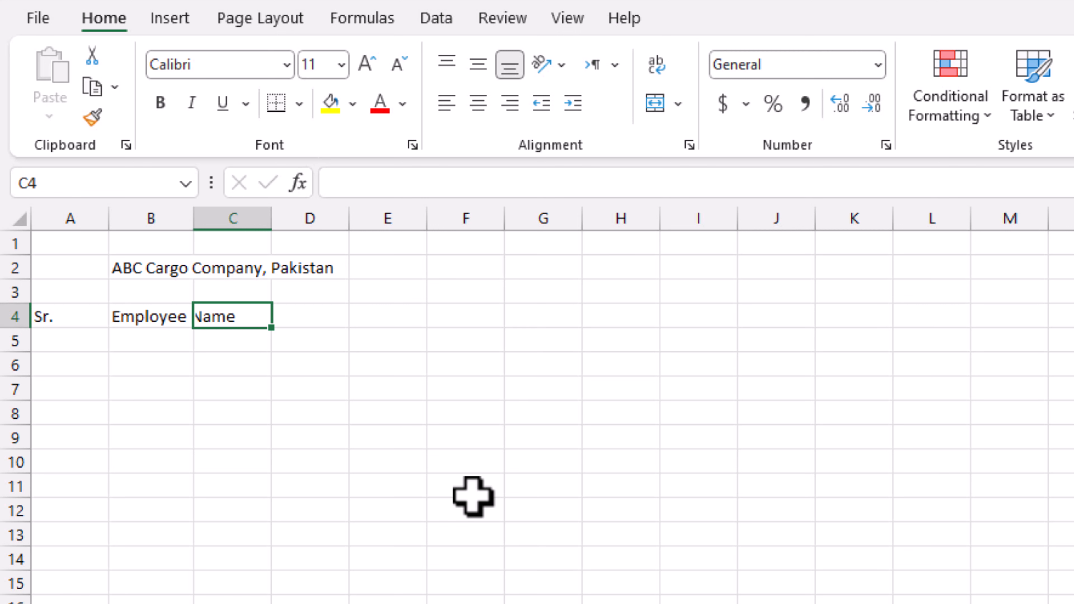
- Add month headers Jan, Feb, Mar, Apr, May and June across C4:H4
type("Jan")
key("Tab")
type("Feb")
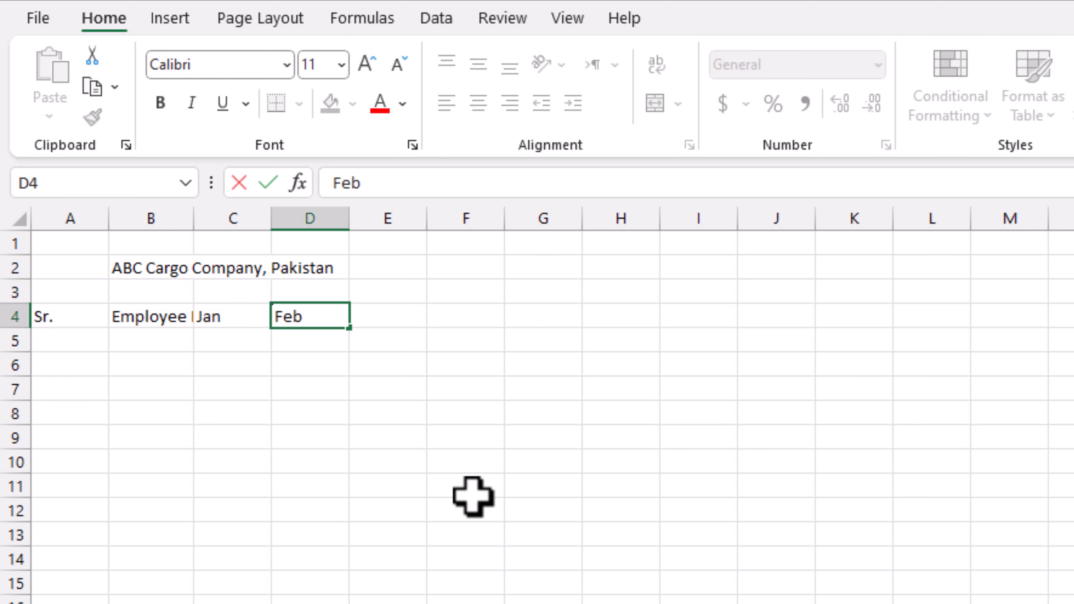
key("Tab")
type("Mar")
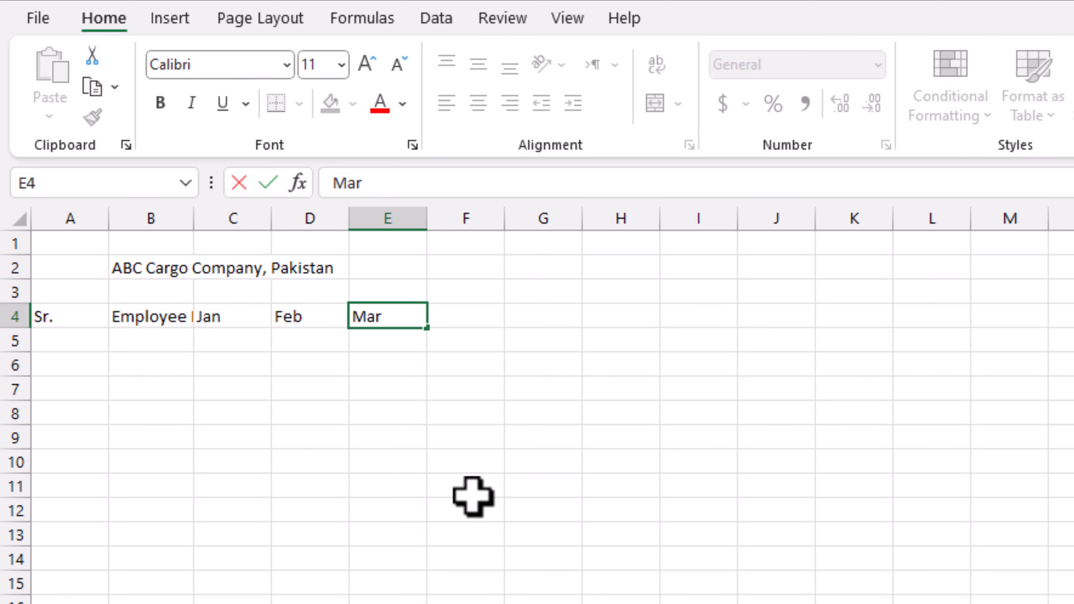
key("Tab")
type("Apr")
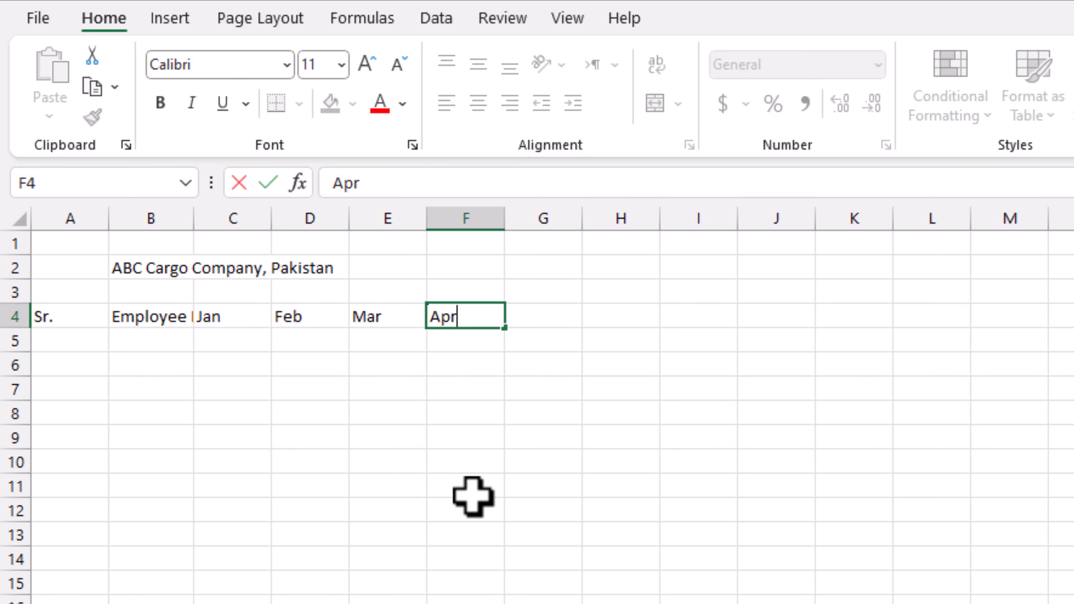
key("Tab")
type("May")
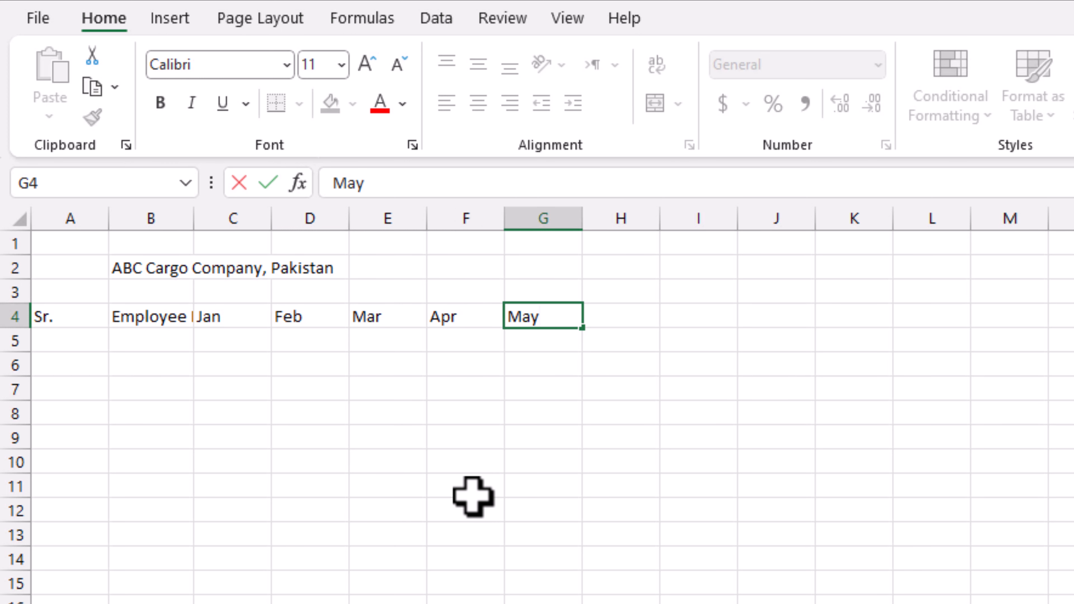
key("Tab")
type("June")
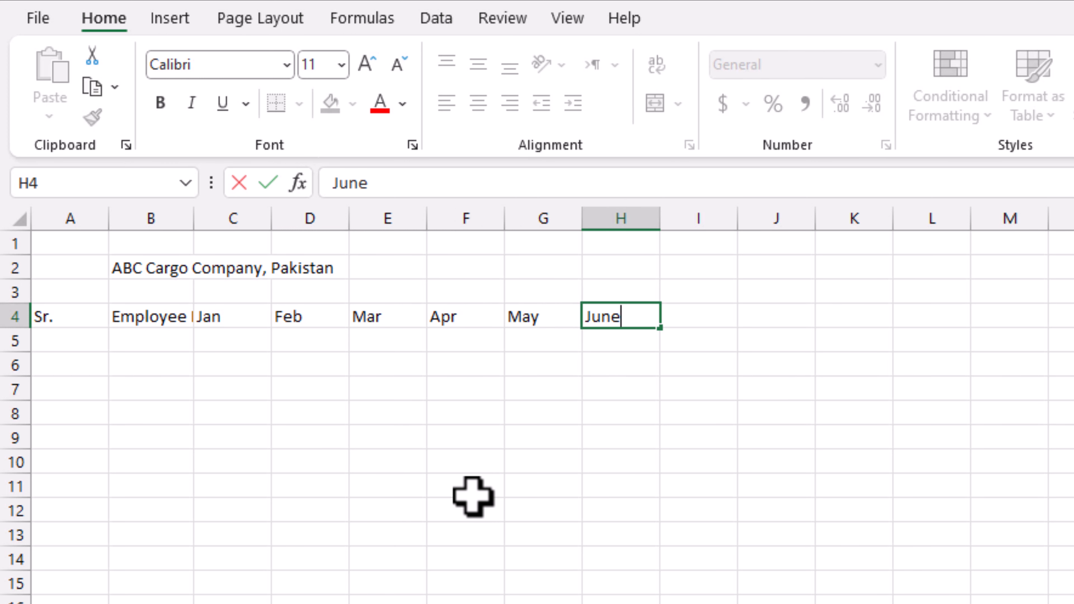
key("Return")
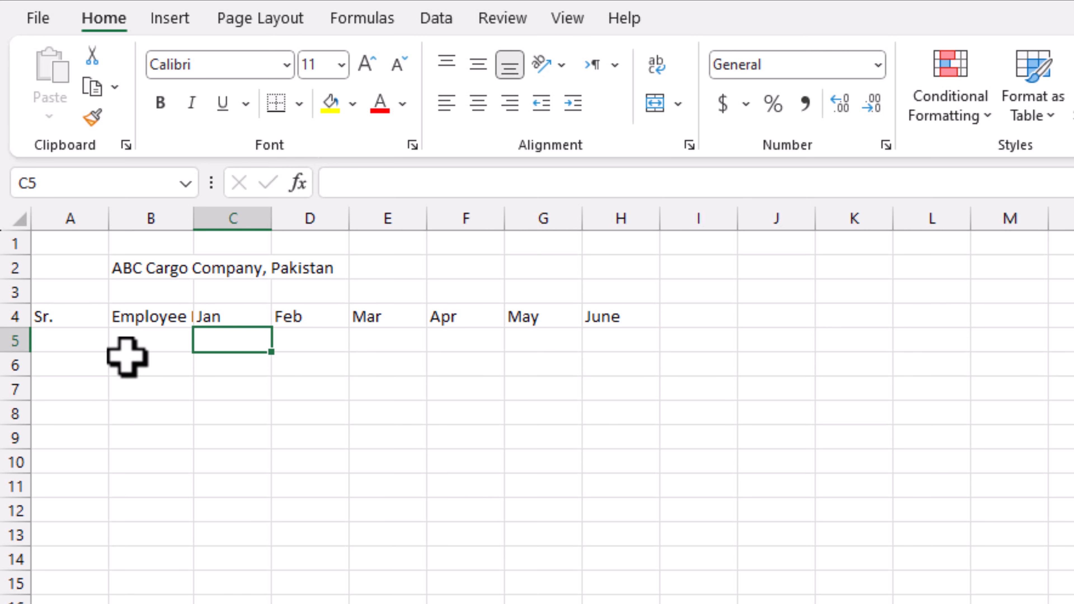
- Enter 1 and 2 in A5:A6 and extend the serial numbers 1 to 9 down to row 13
left_click(65, 340)
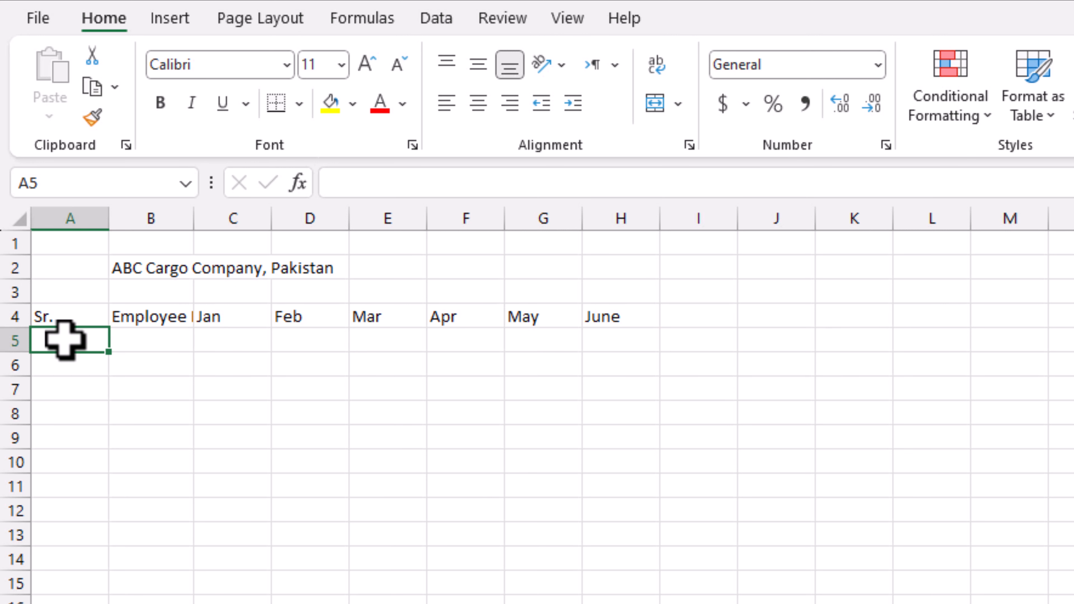
type("1")
key("Return")
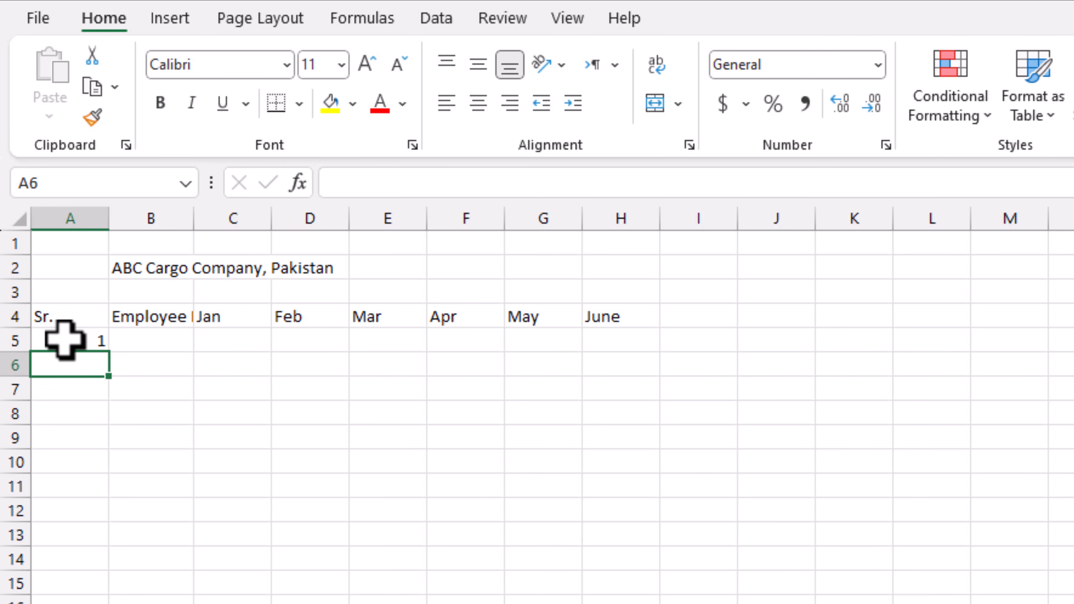
type("2")
key("Return")
left_click(66, 340)
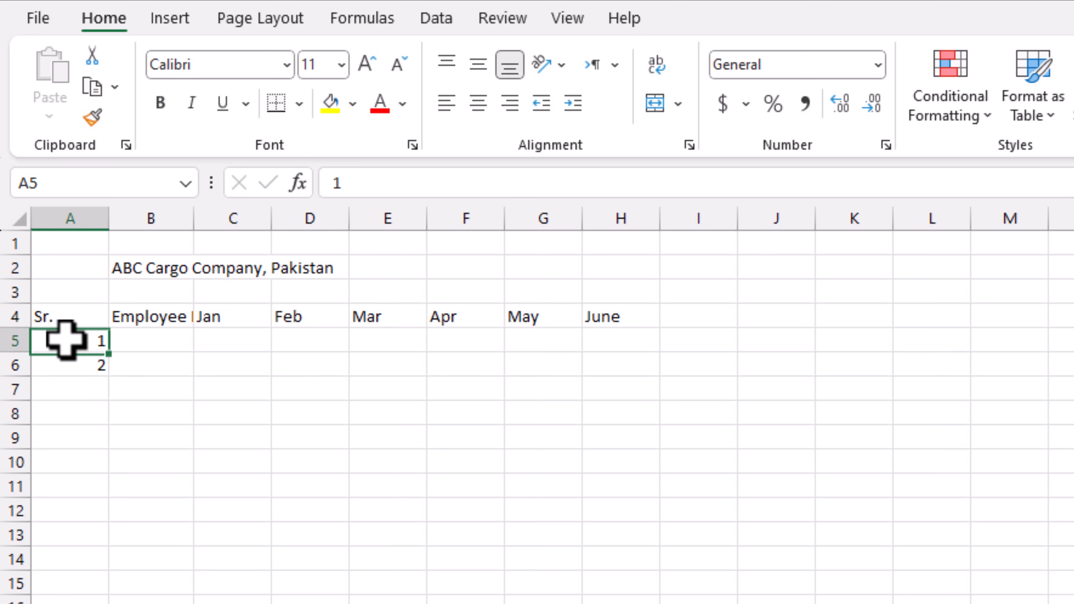
left_click_drag(66, 340, 120, 559)
- Enter the first five employee names in B5 through B9
left_click(168, 340)
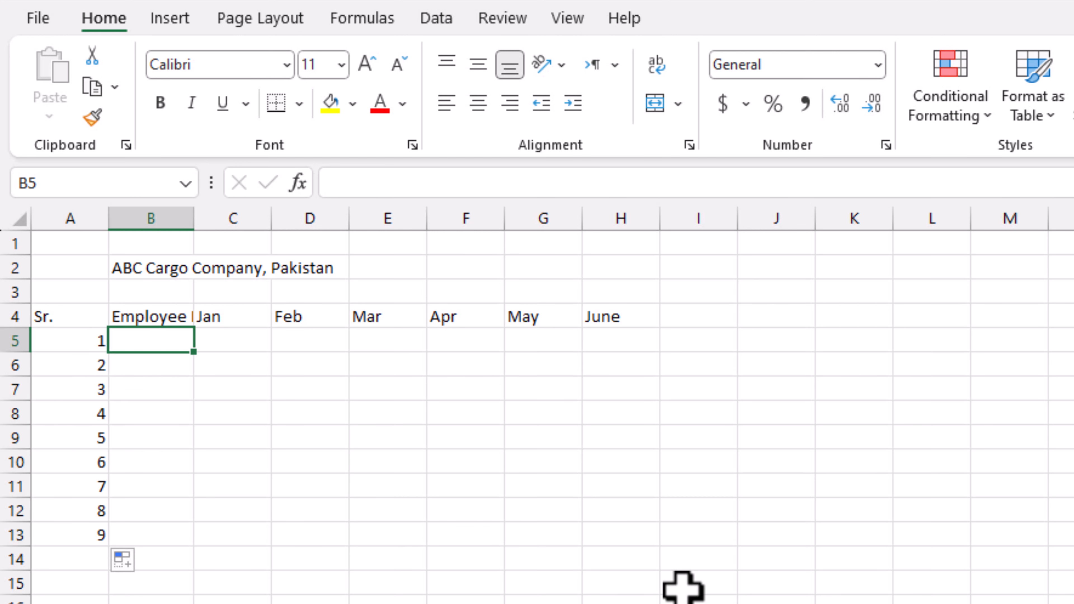
type("Ahmad")
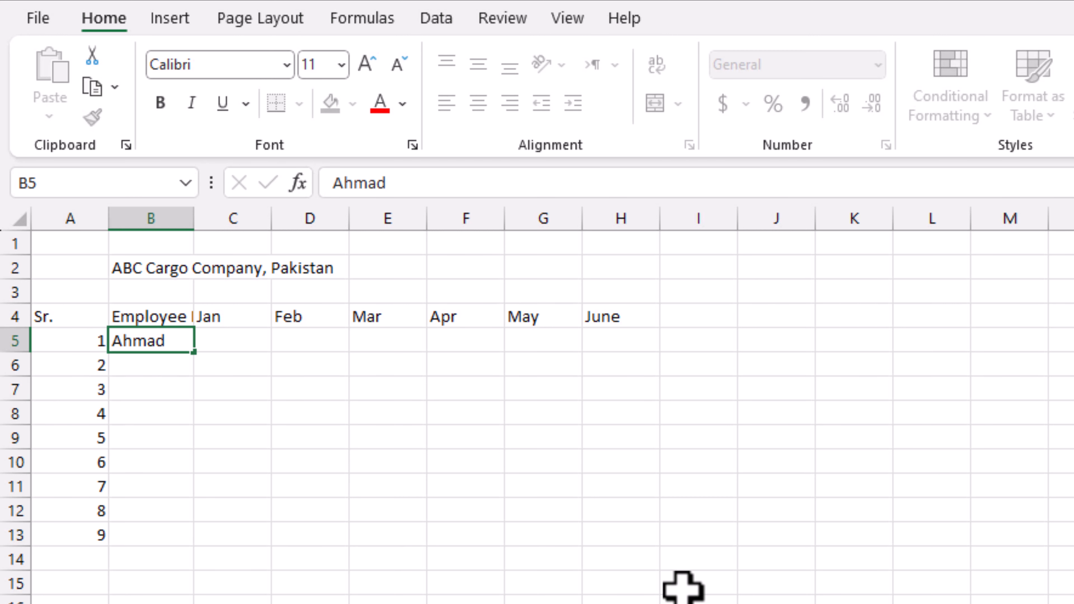
key("Return")
type("Kashif")
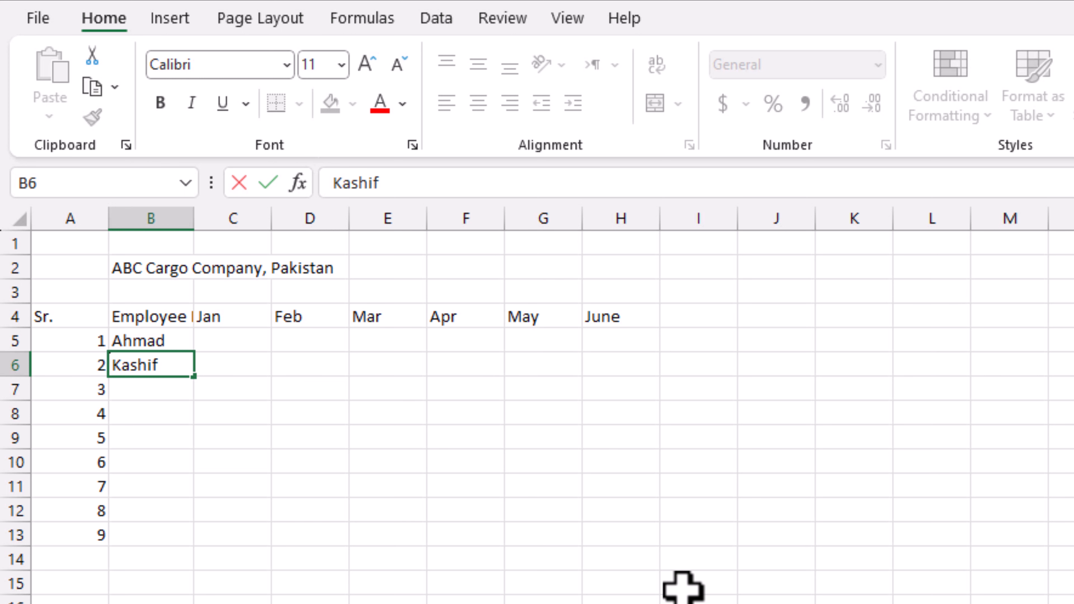
key("Return")
type("aveed")
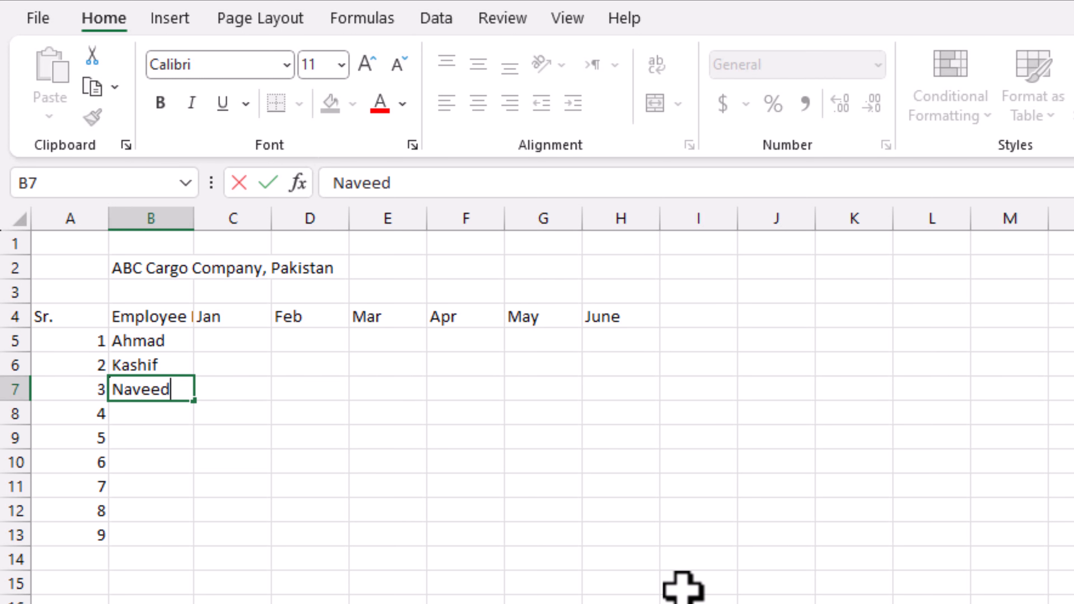
key("Return")
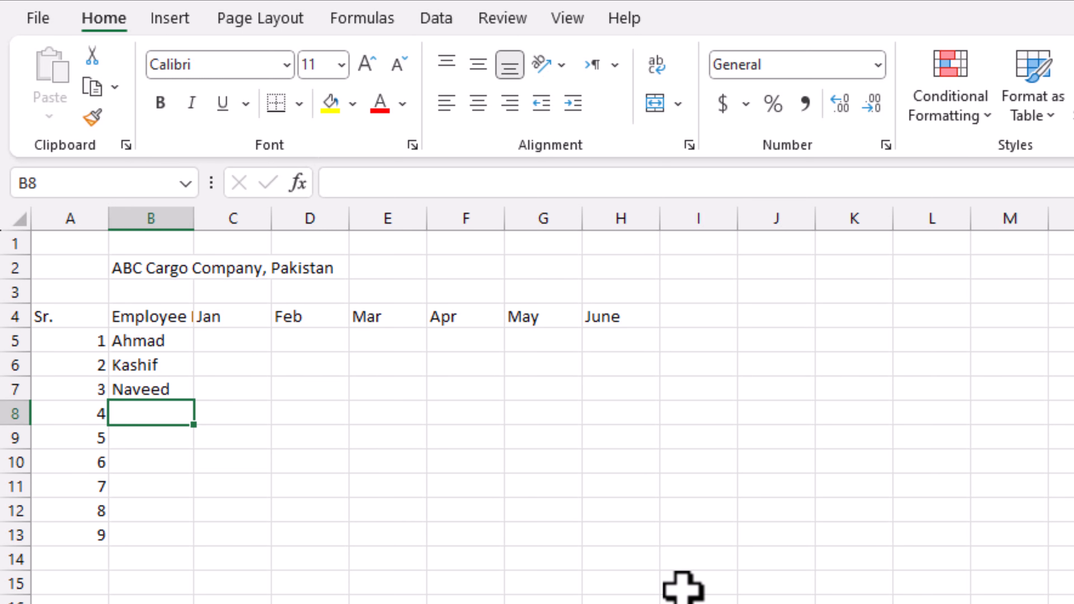
type("Umar")
key("Return")
type("Bilal")
key("Return")
- Enter the remaining four employee names in B10 through B13
type("a")
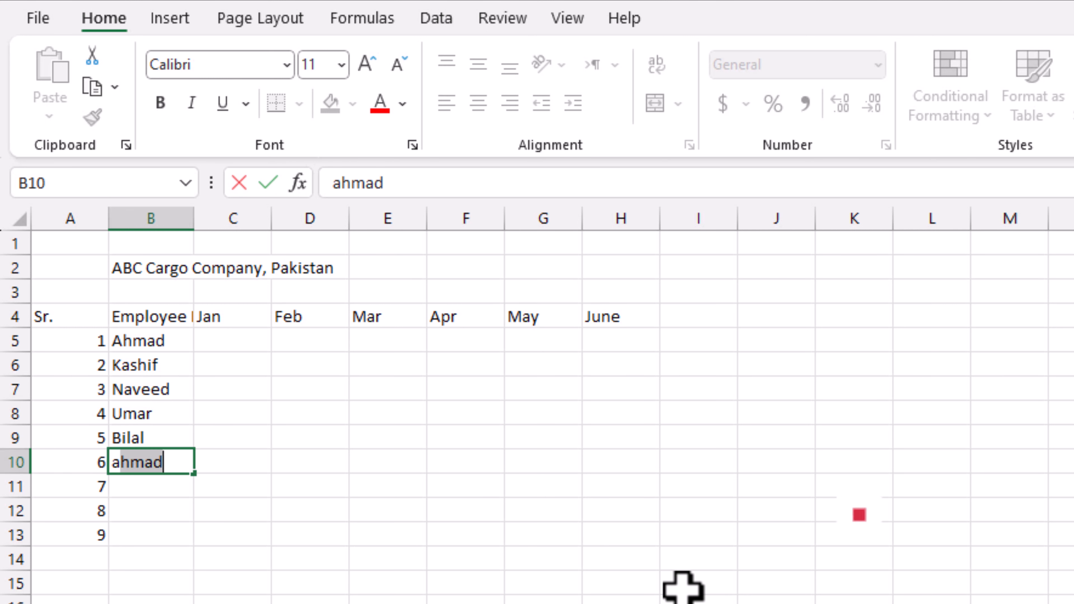
key("BackSpace")
key("BackSpace")
type("Majid")
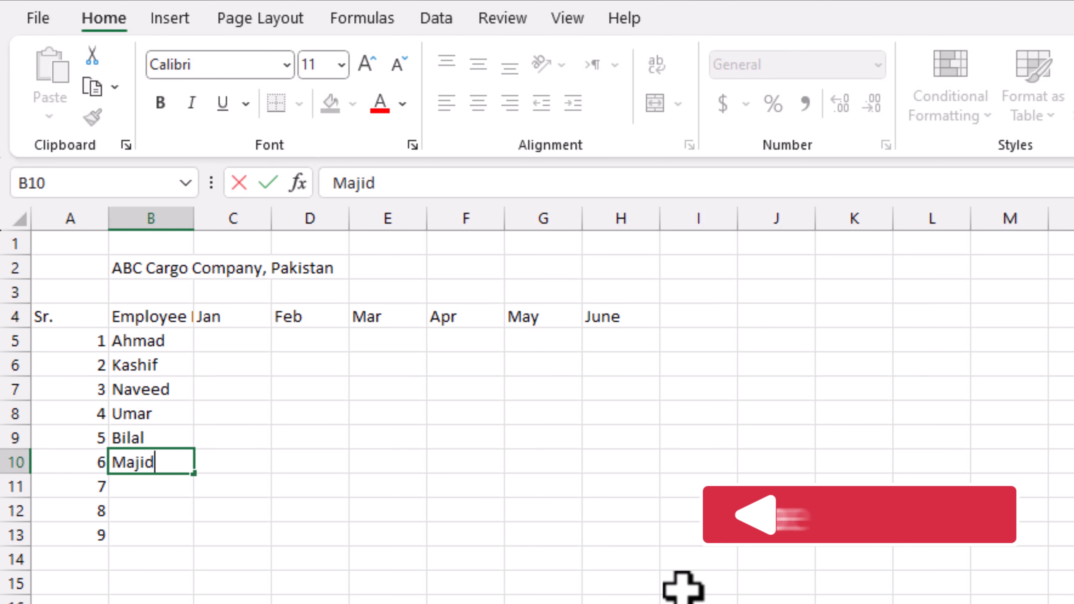
key("Return")
type("Qasim")
key("Return")
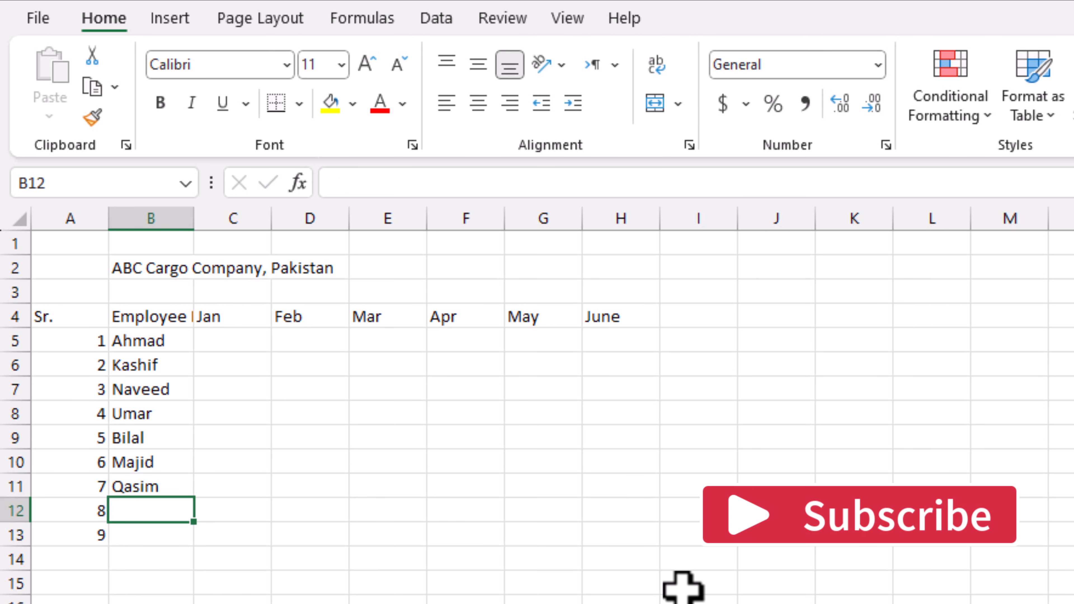
type("Qayyu")
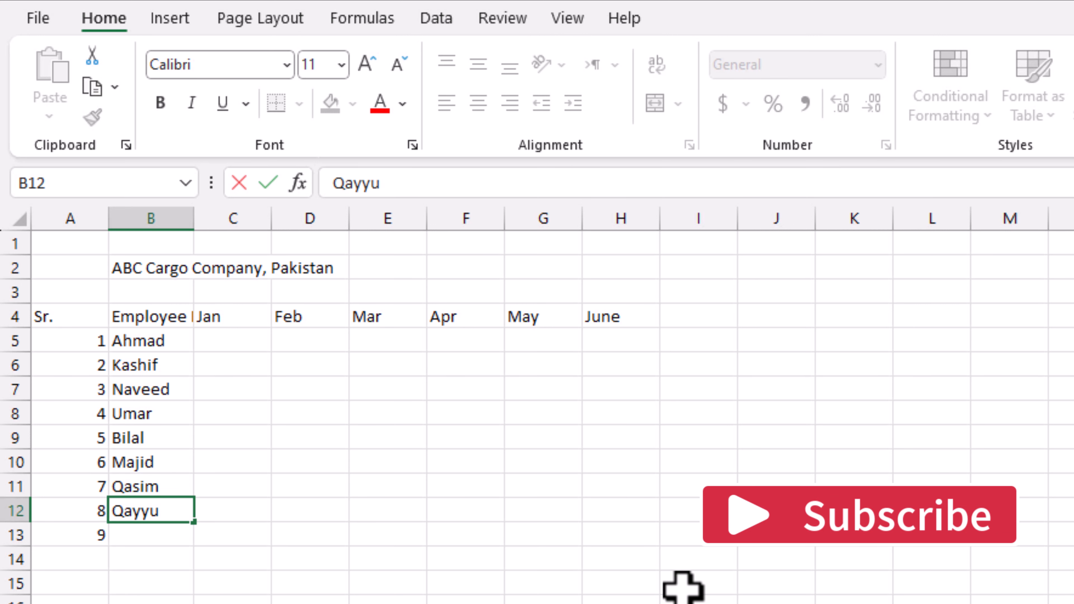
type("m")
key("Return")
type("Za")
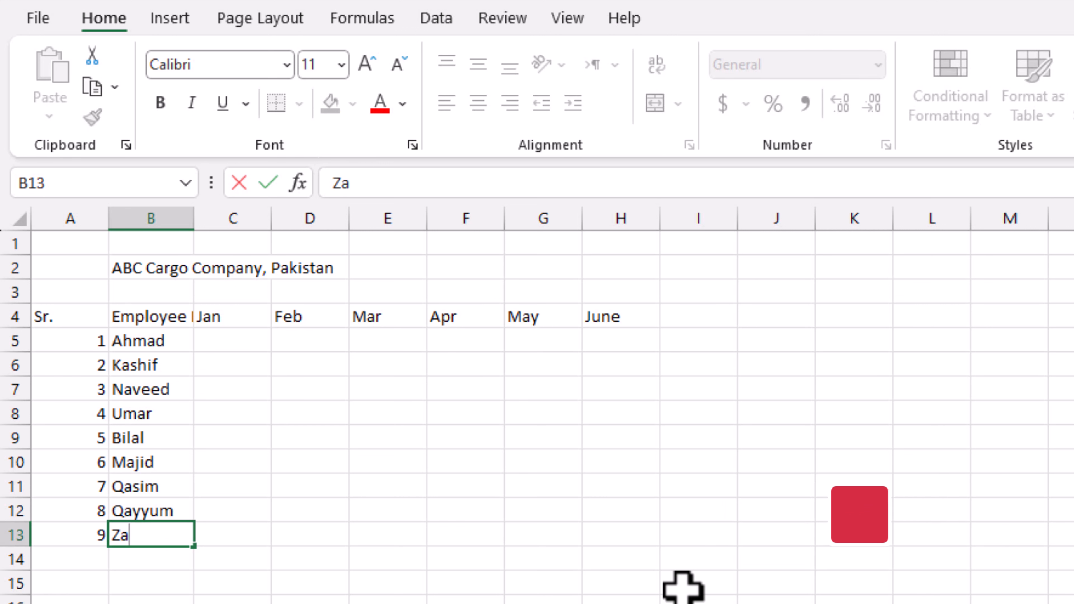
type("hid")
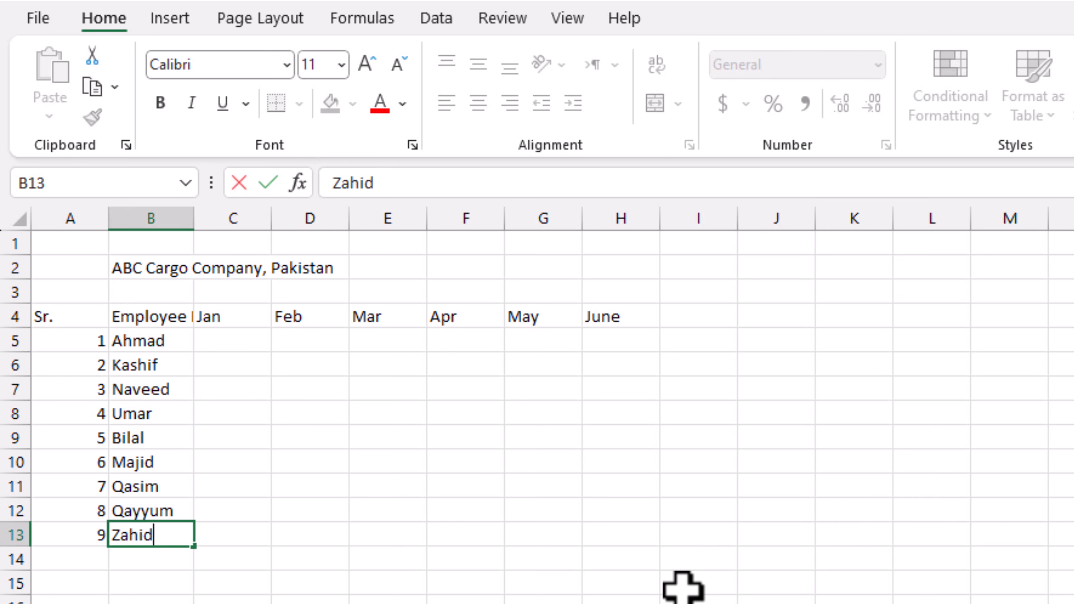
left_click(683, 587)
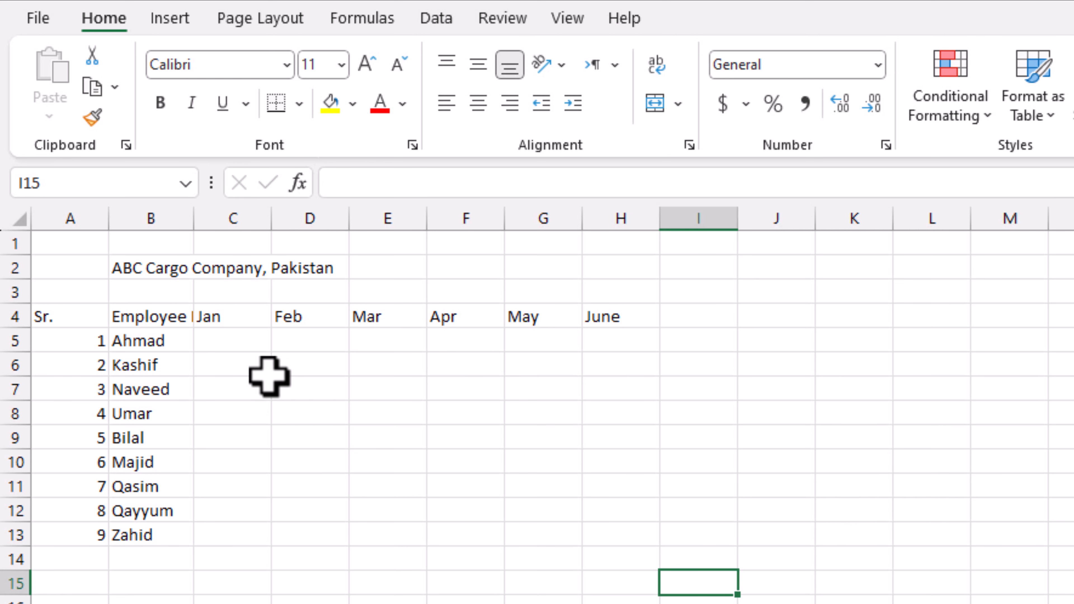
- Drag the B/C column border right so 'Employee Name' in B4 shows in full
left_click(234, 341)
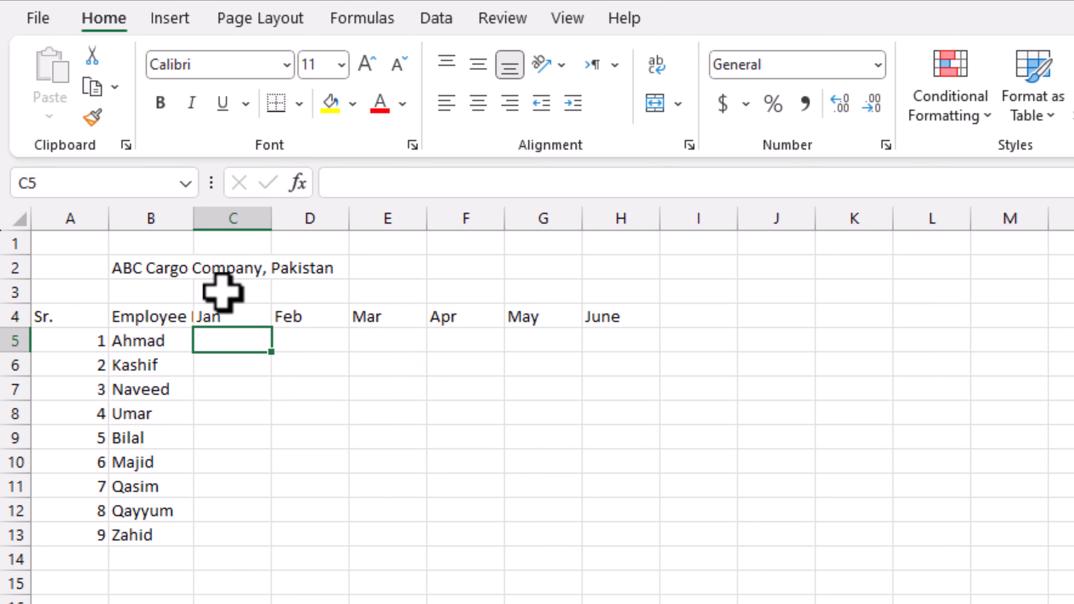
left_click(152, 312)
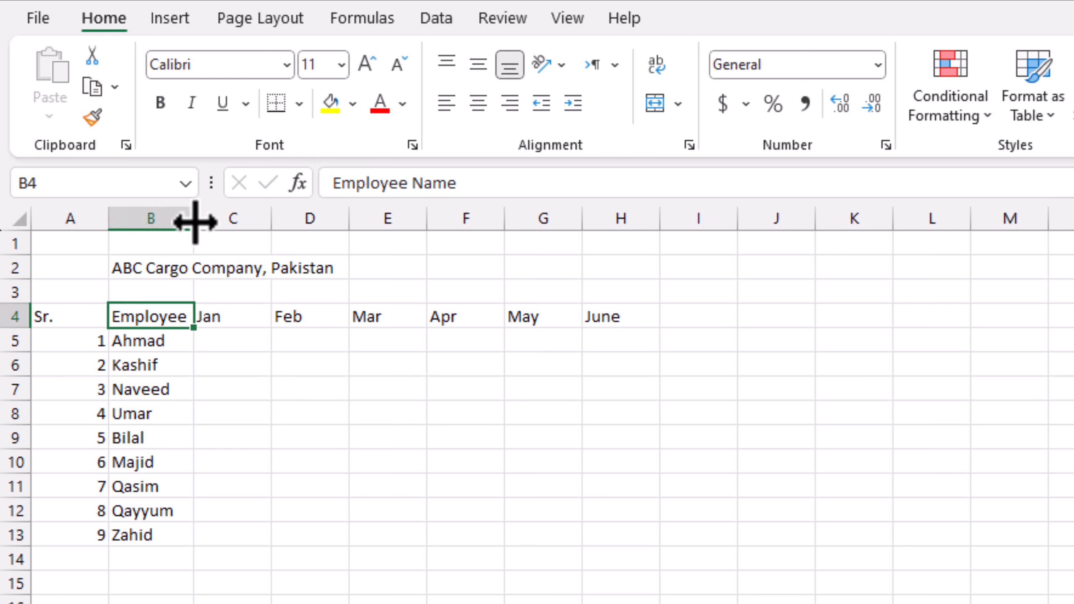
left_click_drag(194, 223, 241, 226)
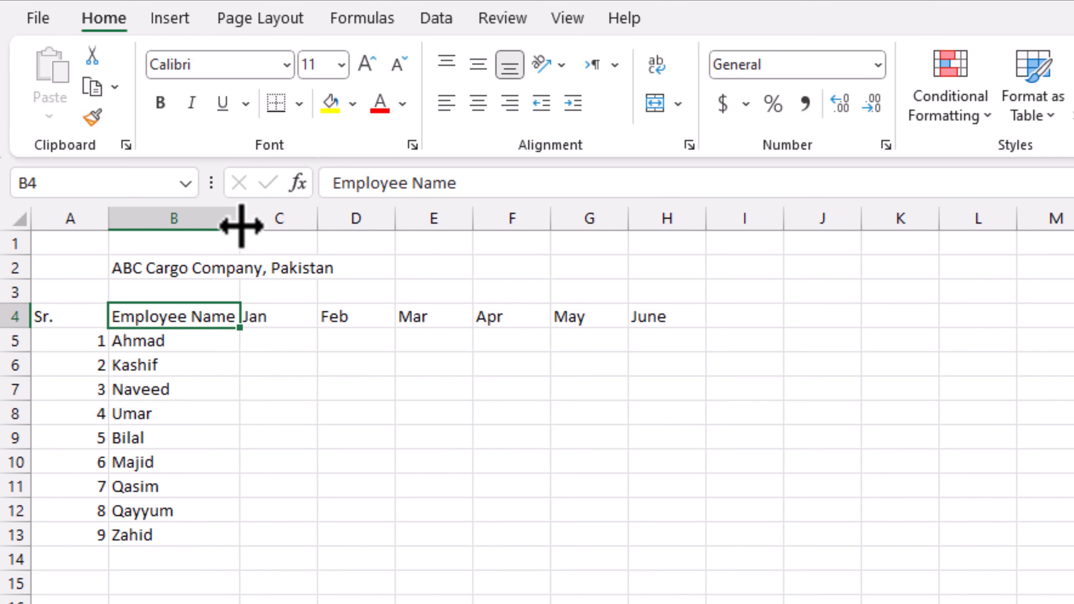
left_click(211, 345)
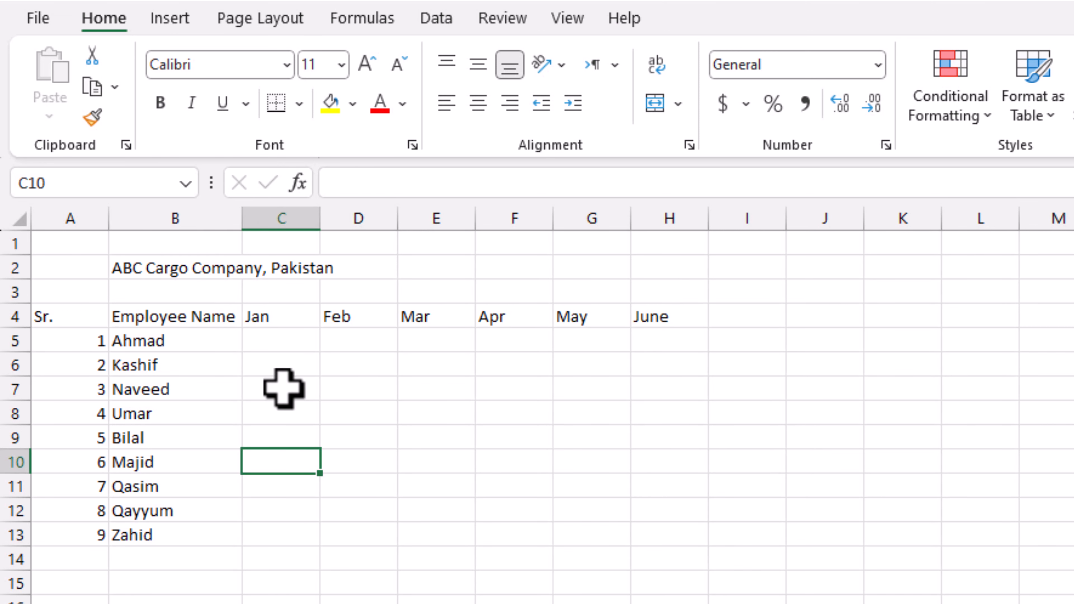
- Enter the first employee's Jan–June visits 40, 3, 20, 3, 2 and 21 in C5:H5
left_click(273, 345)
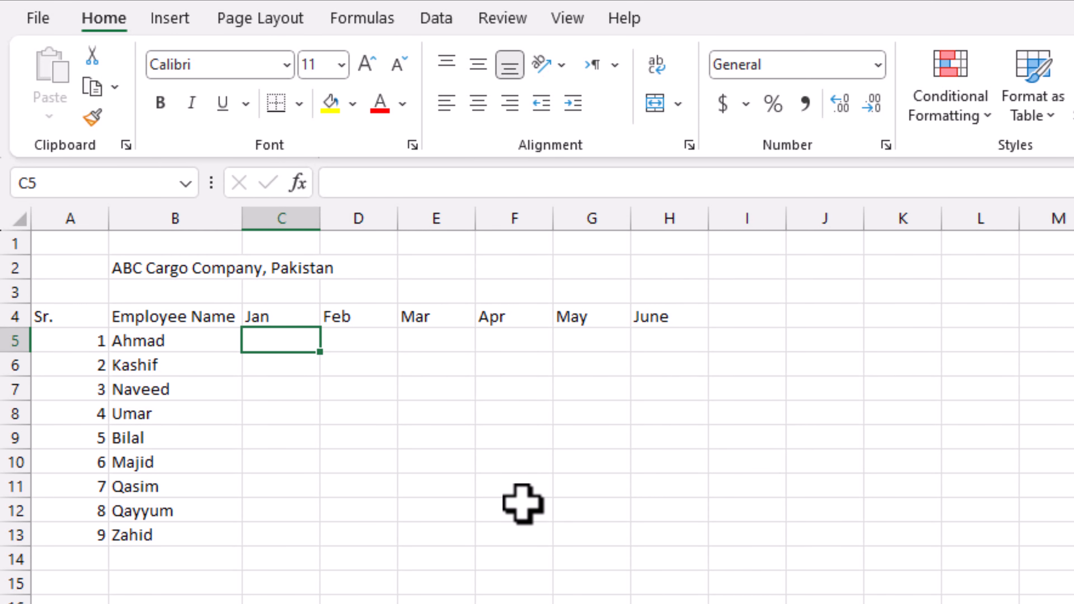
type("40")
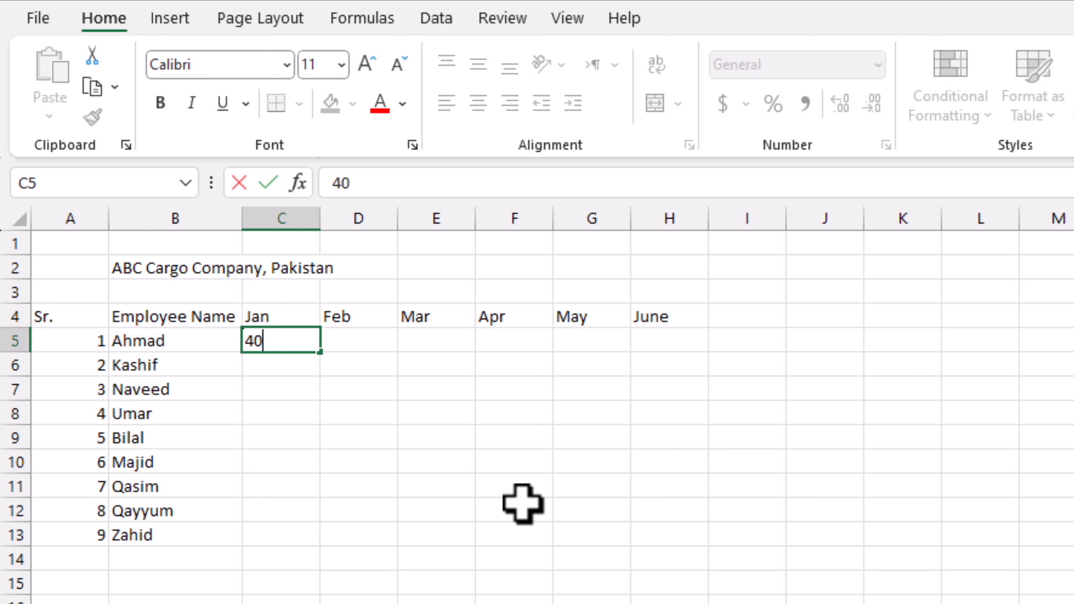
key("Tab")
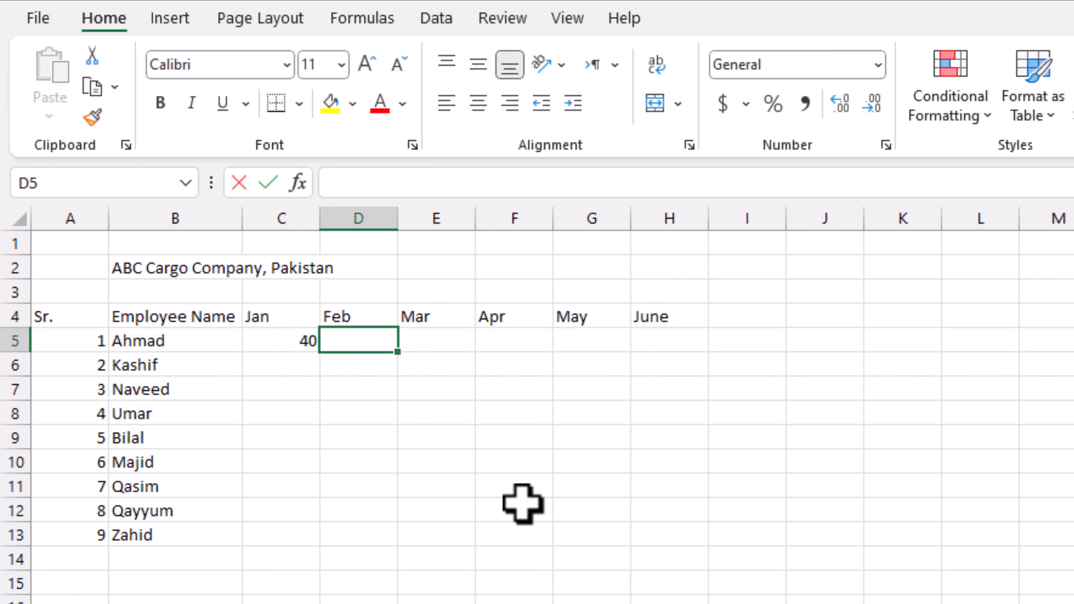
type("30")
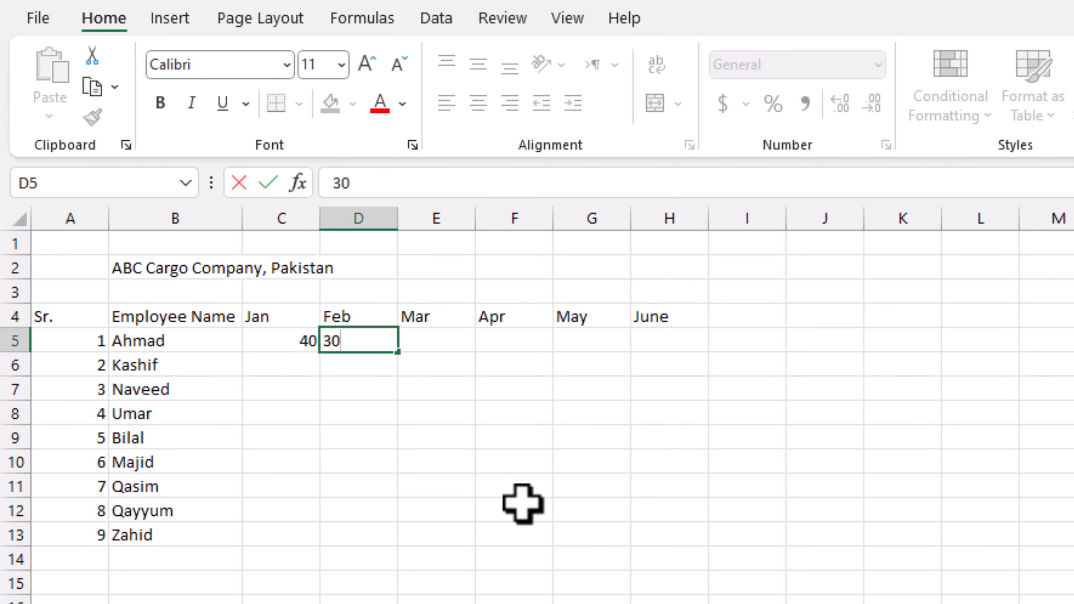
key("Tab")
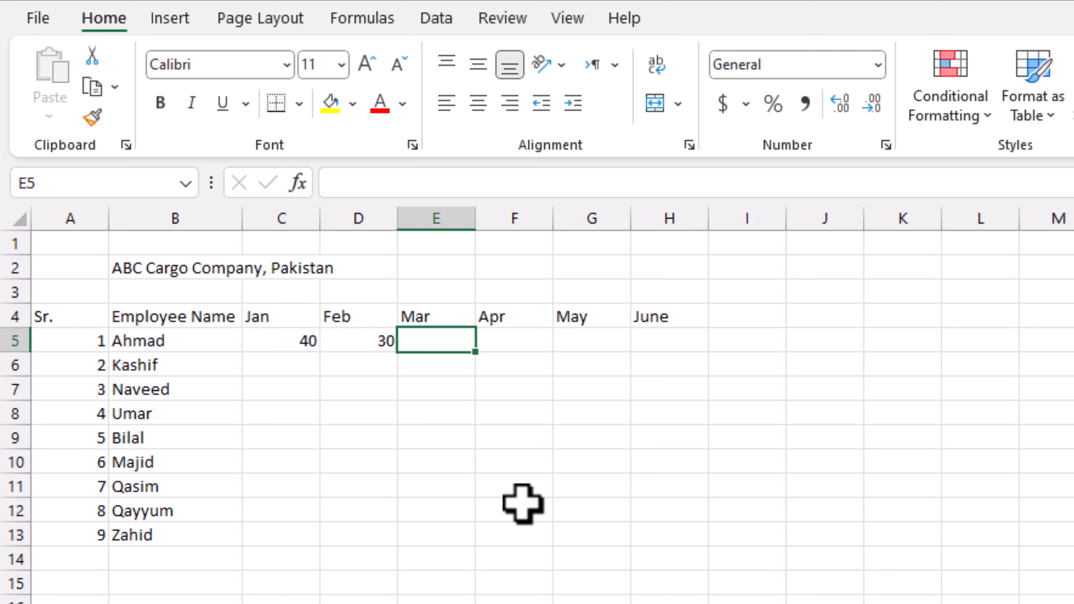
type("20")
key("Tab")
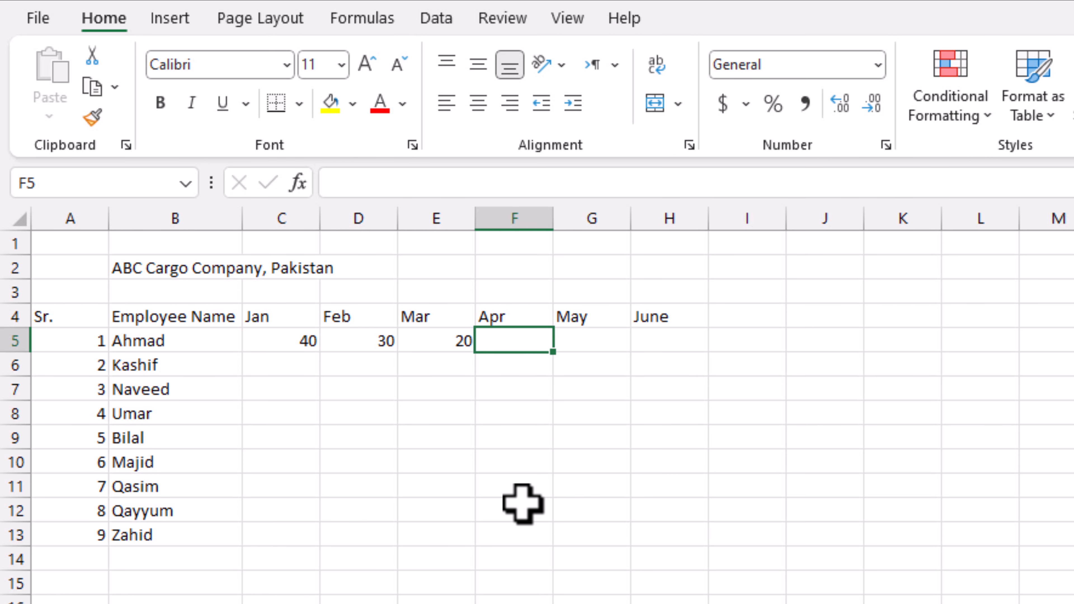
type("38")
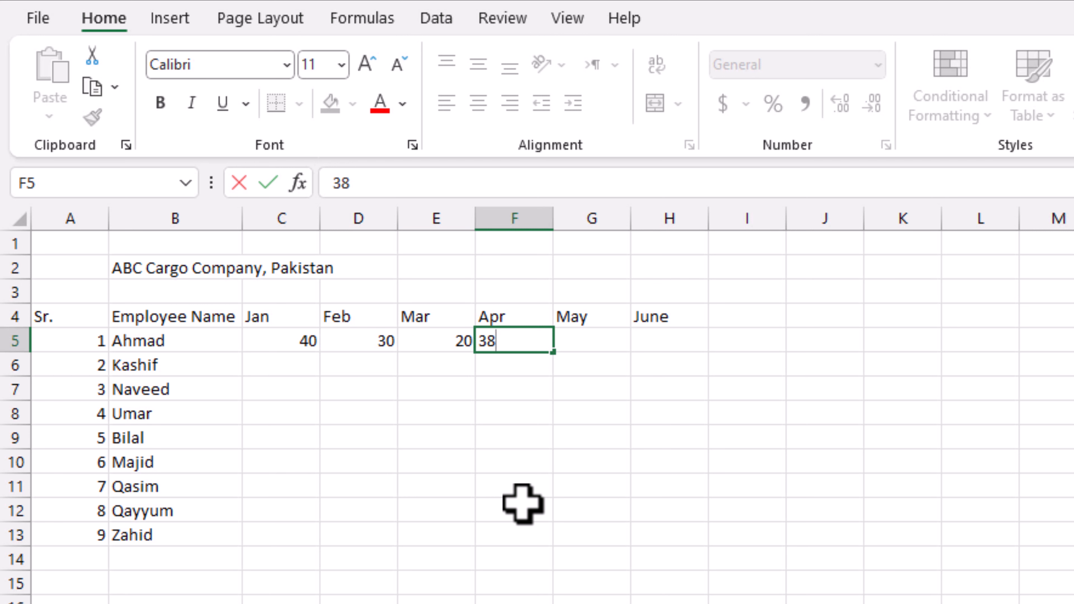
key("Tab")
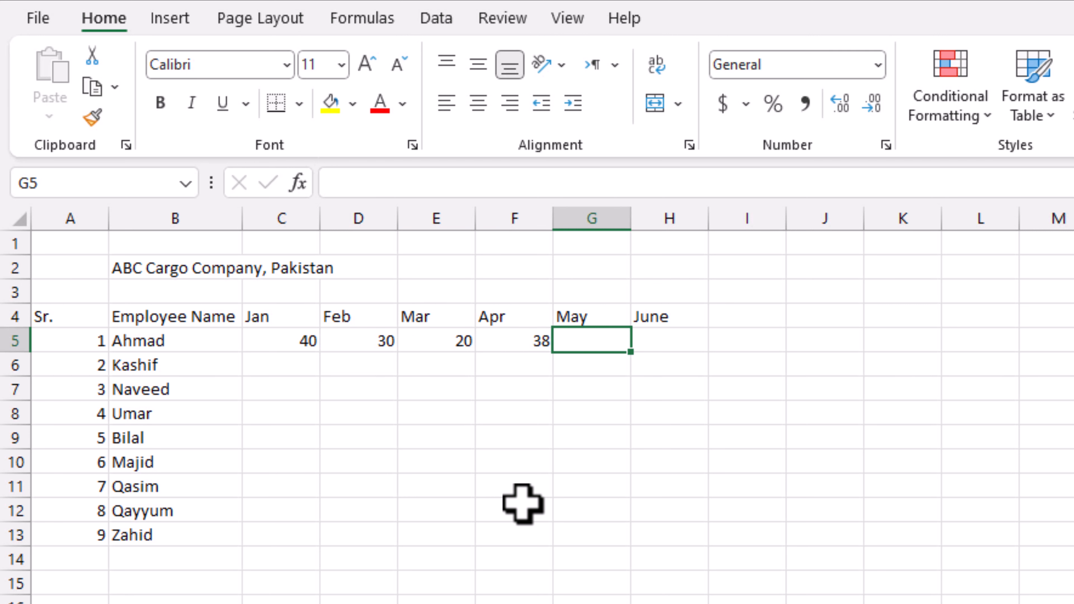
type("22")
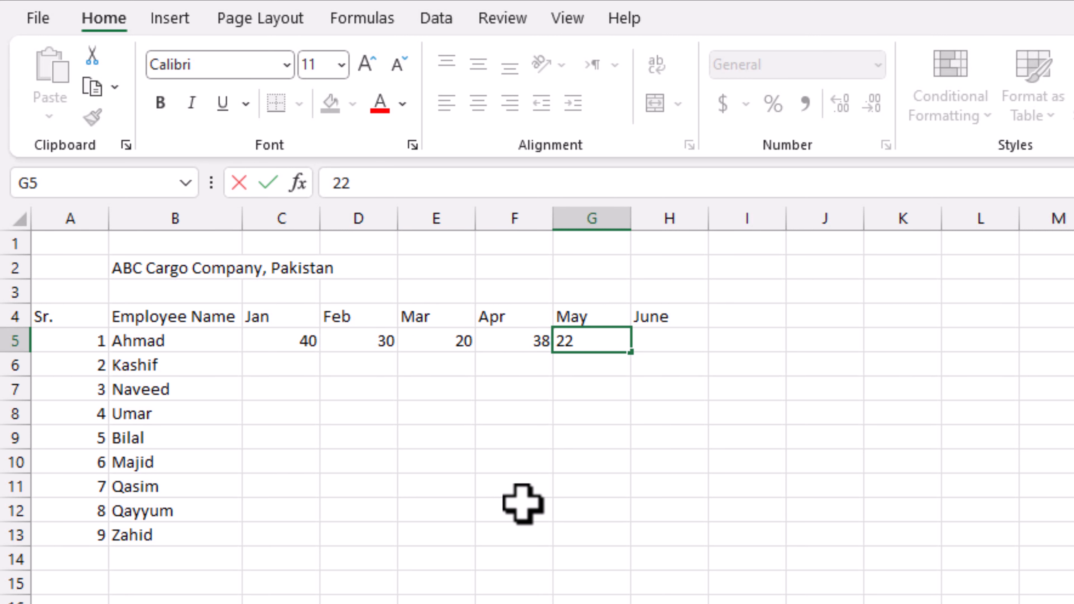
key("Tab")
type("21")
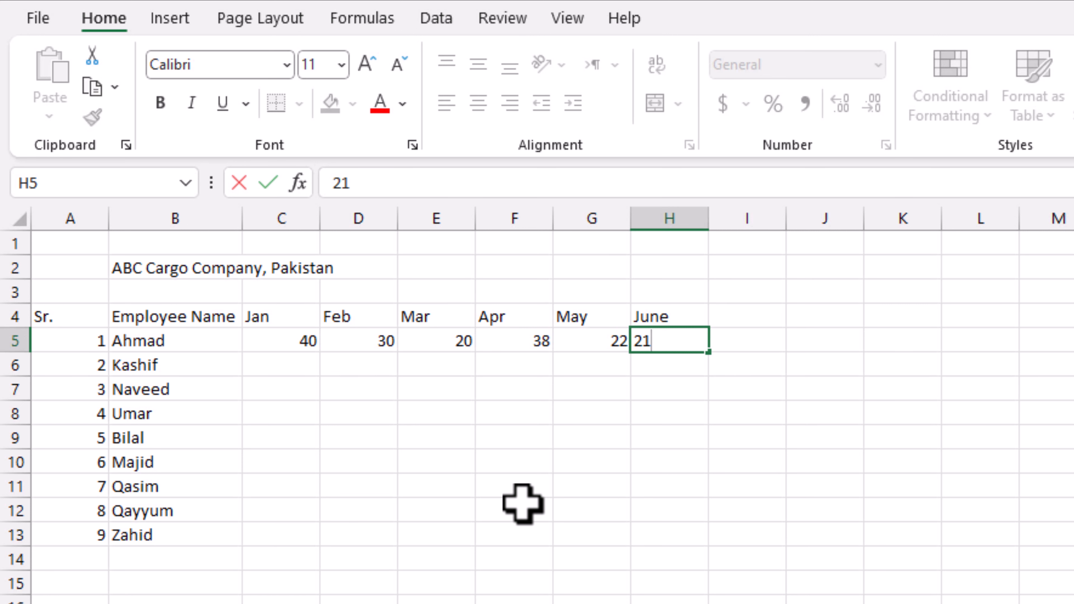
key("Return")
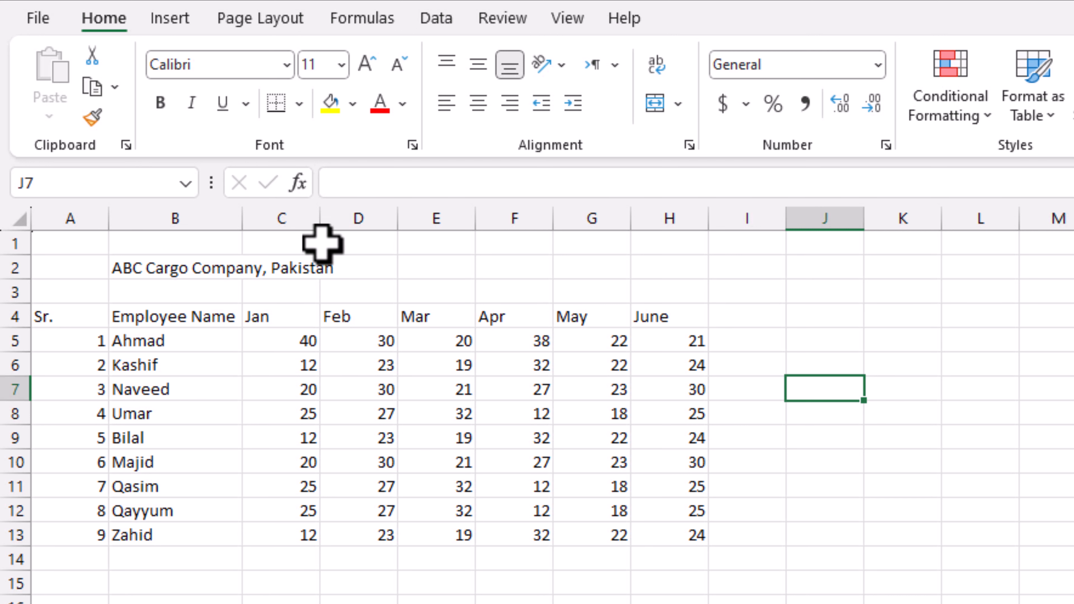
- AutoFit columns C:H together, then widen them evenly to a width of 6.14
left_click_drag(322, 219, 286, 230)
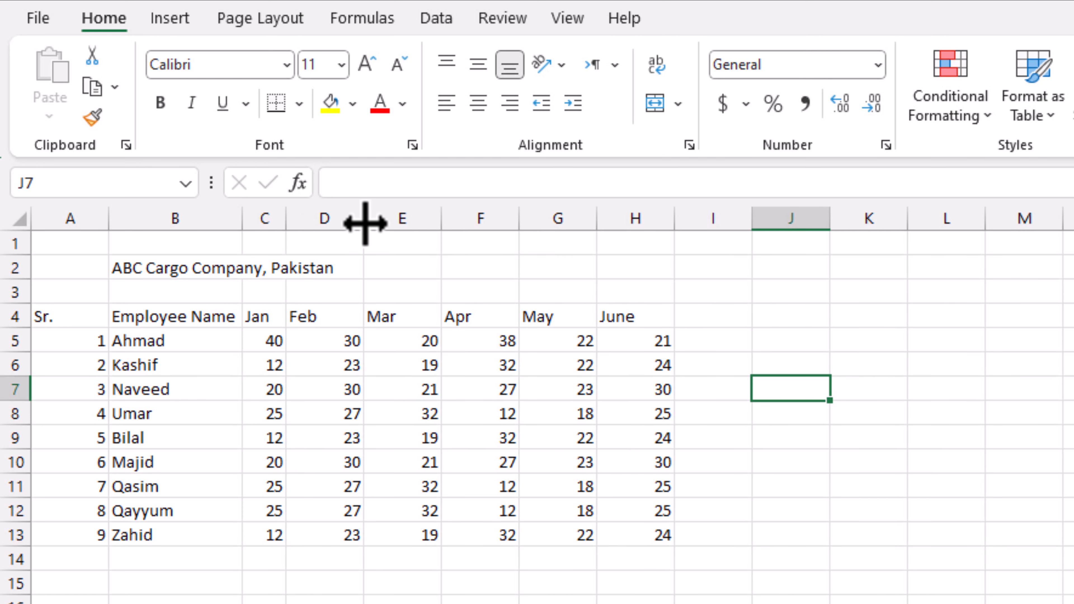
left_click_drag(364, 221, 335, 227)
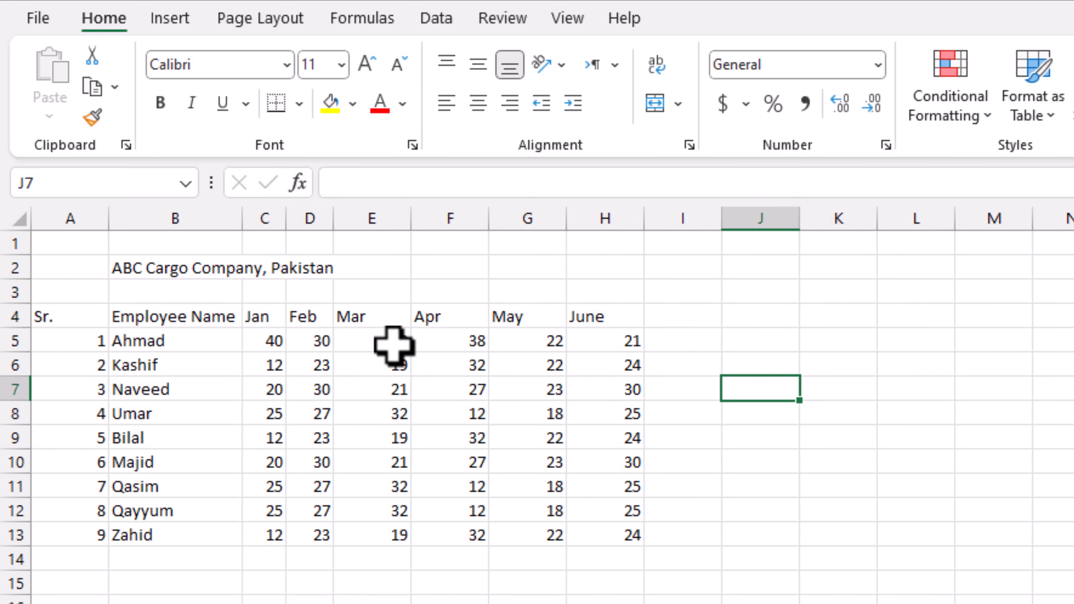
key("ctrl+z")
key("ctrl+z")
left_click_drag(281, 224, 660, 242)
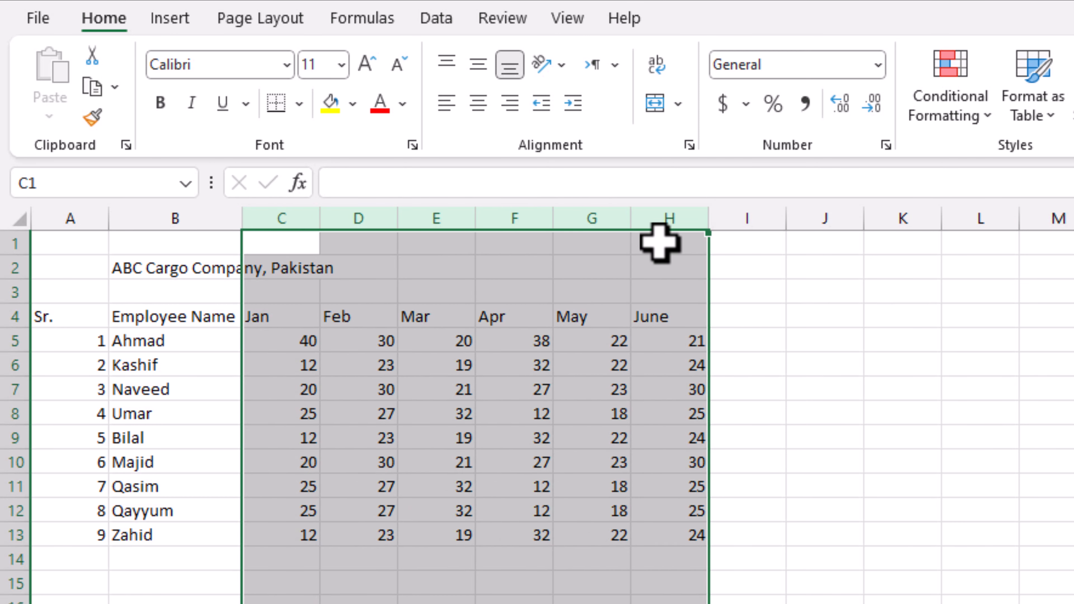
double_click(709, 219)
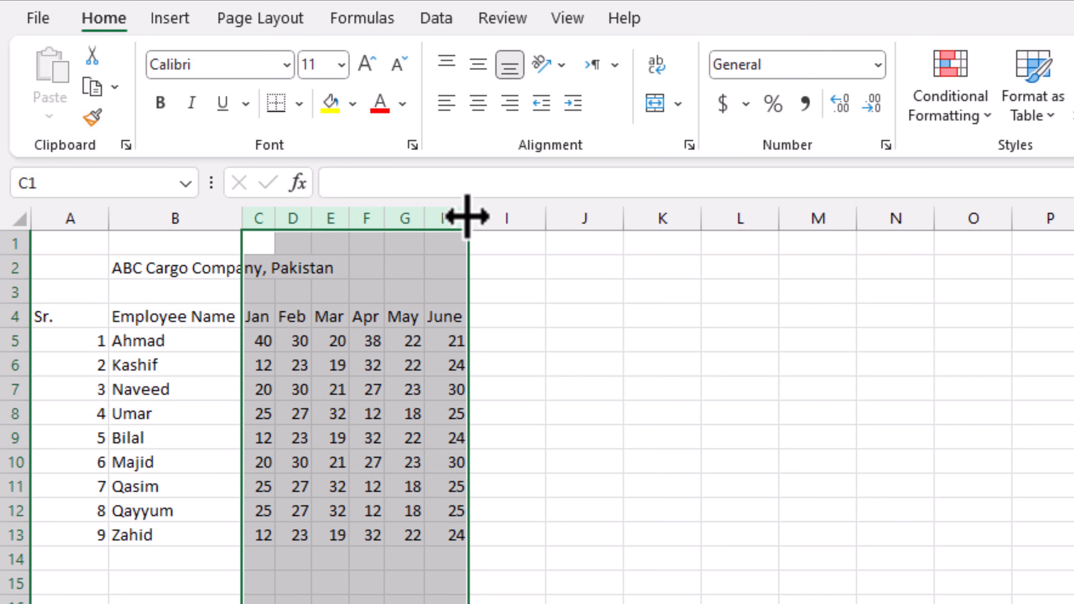
left_click_drag(468, 216, 482, 217)
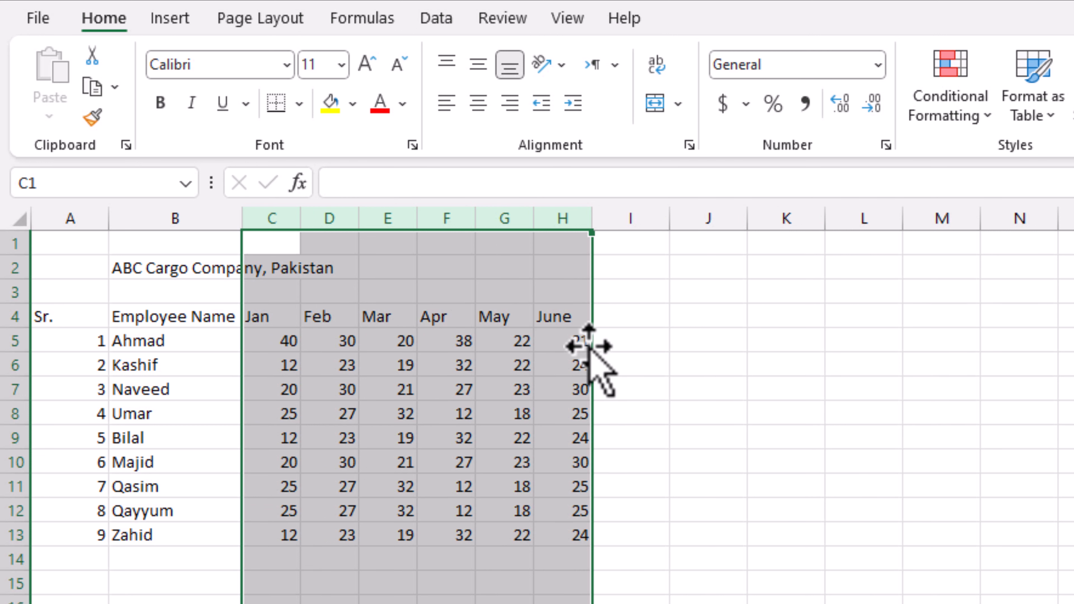
left_click(719, 364)
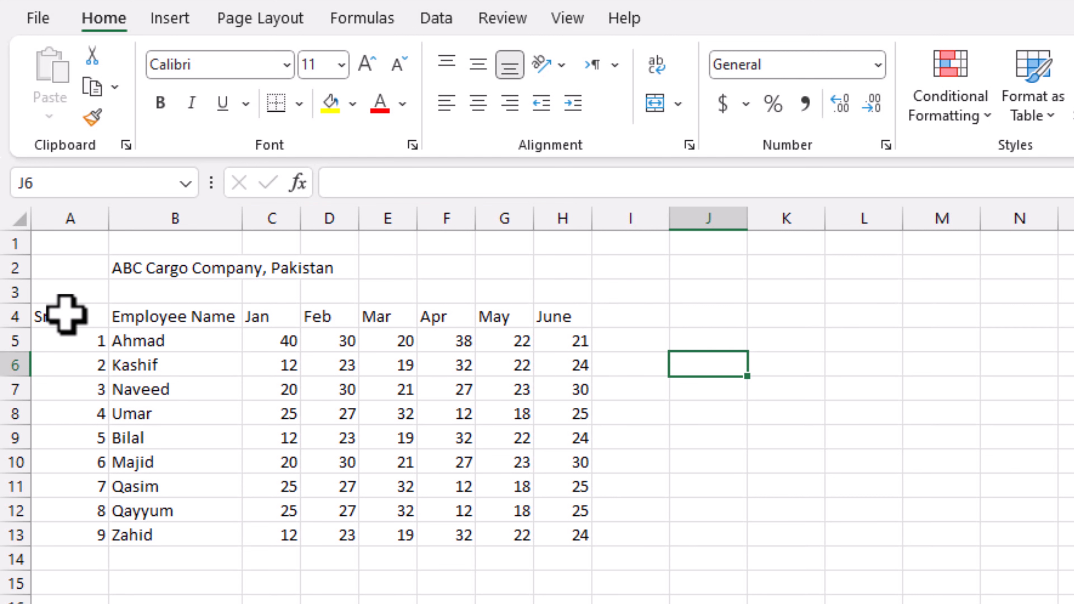
- Narrow column A and merge and centre the company title across A2:H2
left_click_drag(108, 225, 71, 231)
left_click(91, 270)
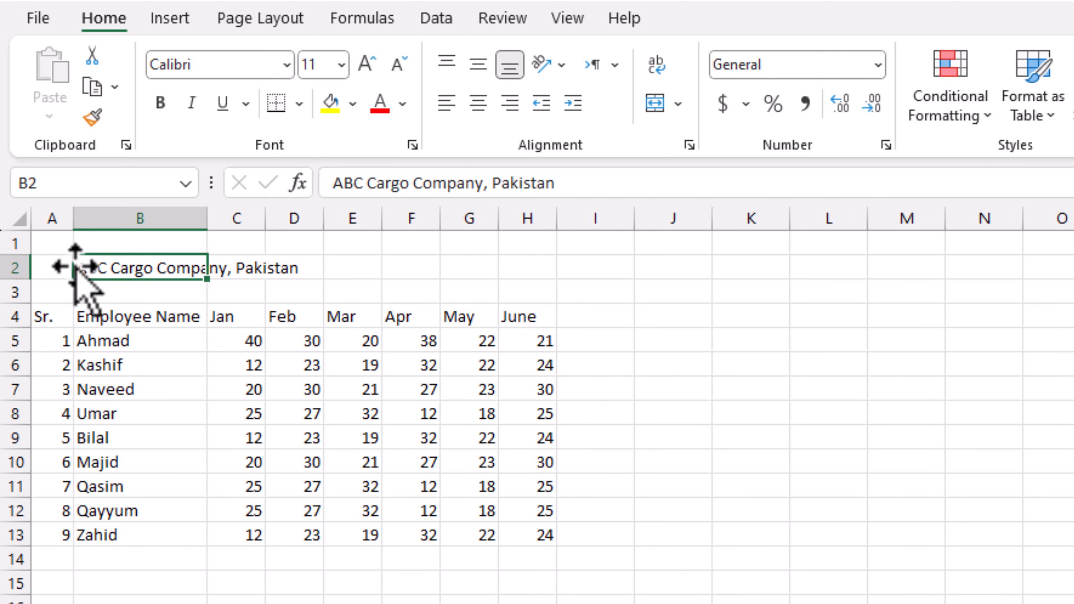
left_click_drag(53, 266, 531, 268)
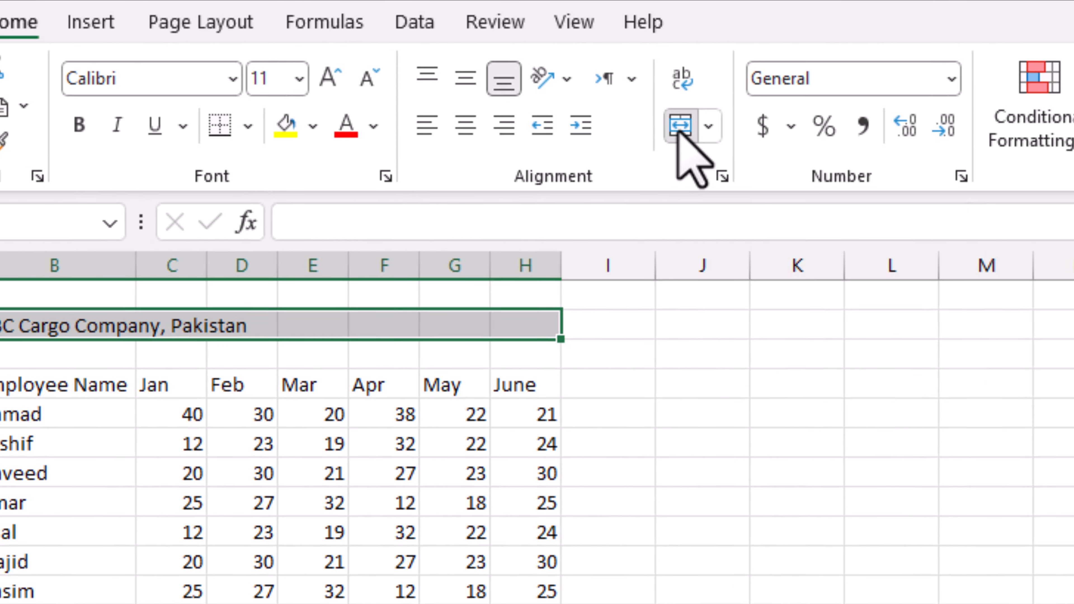
left_click(733, 174)
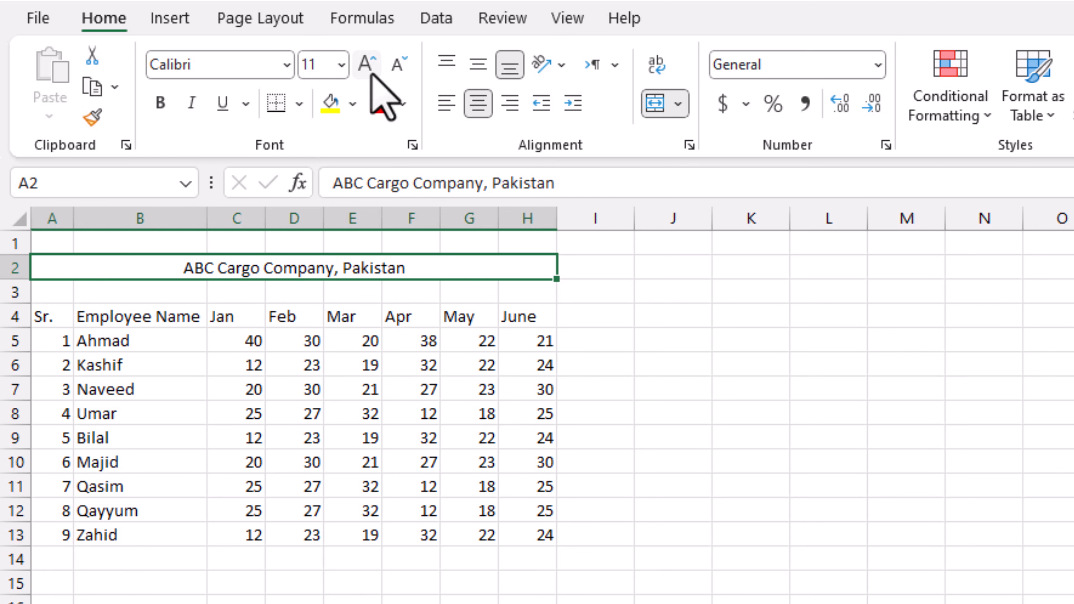
- Format the 'ABC Cargo Company, Pakistan' title as 14-point, bold and blue
left_click(367, 64)
left_click(367, 65)
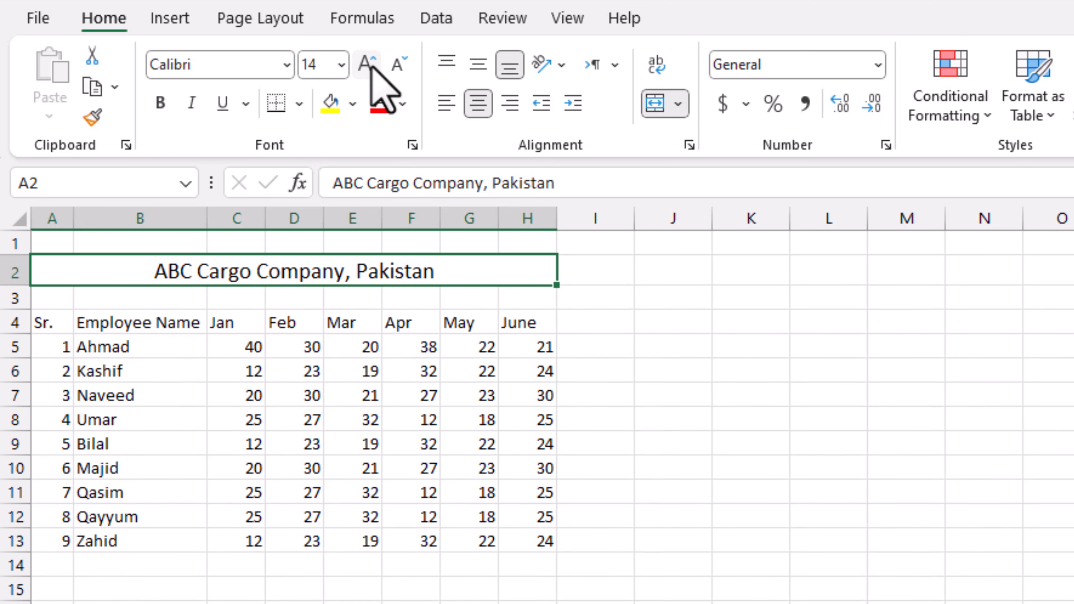
left_click(160, 103)
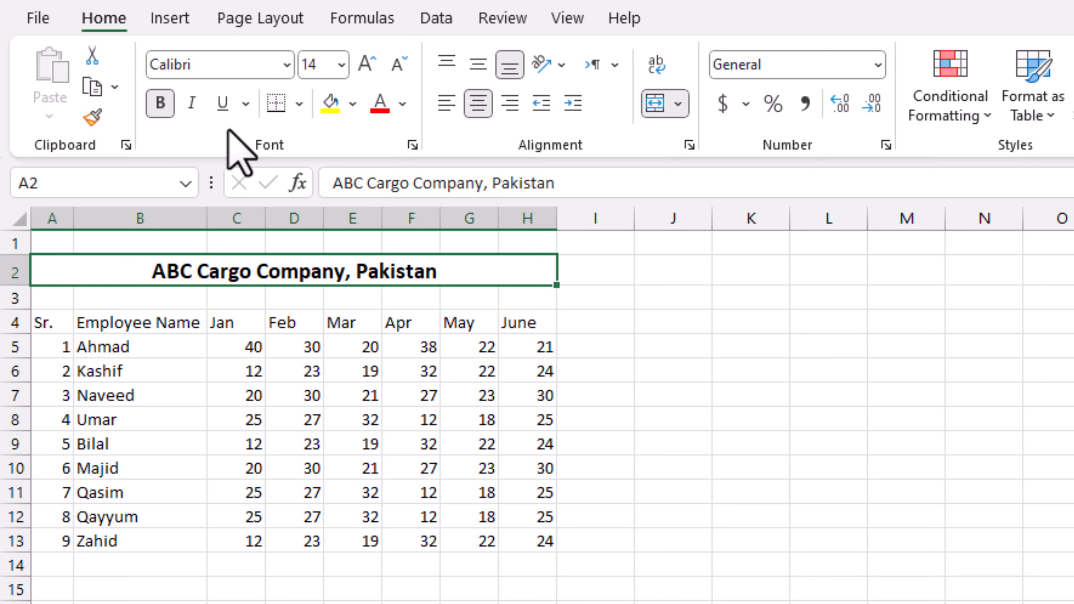
left_click(404, 105)
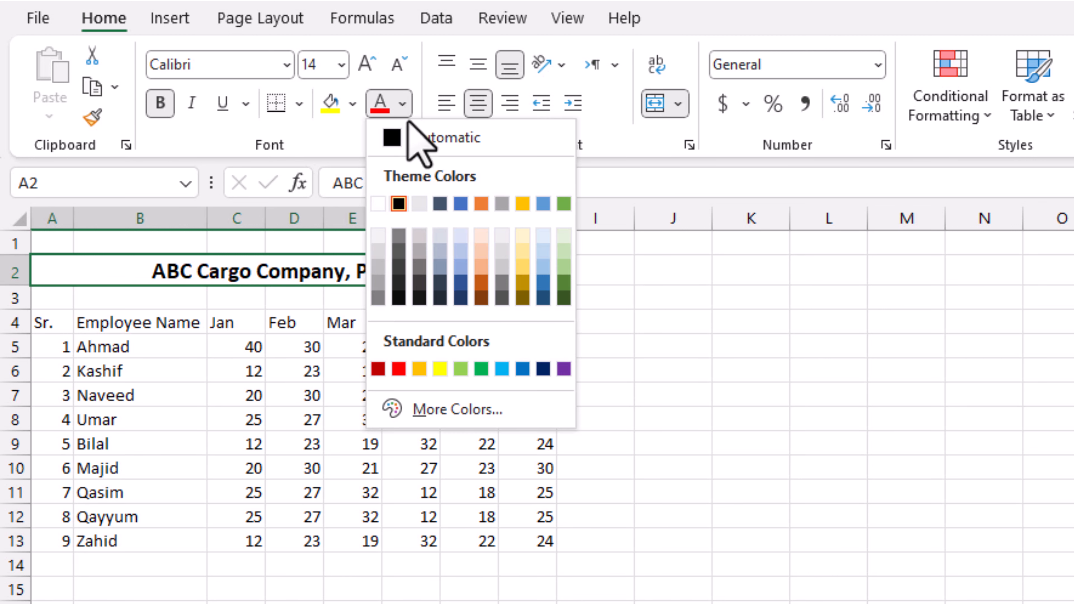
left_click(460, 204)
left_click(727, 421)
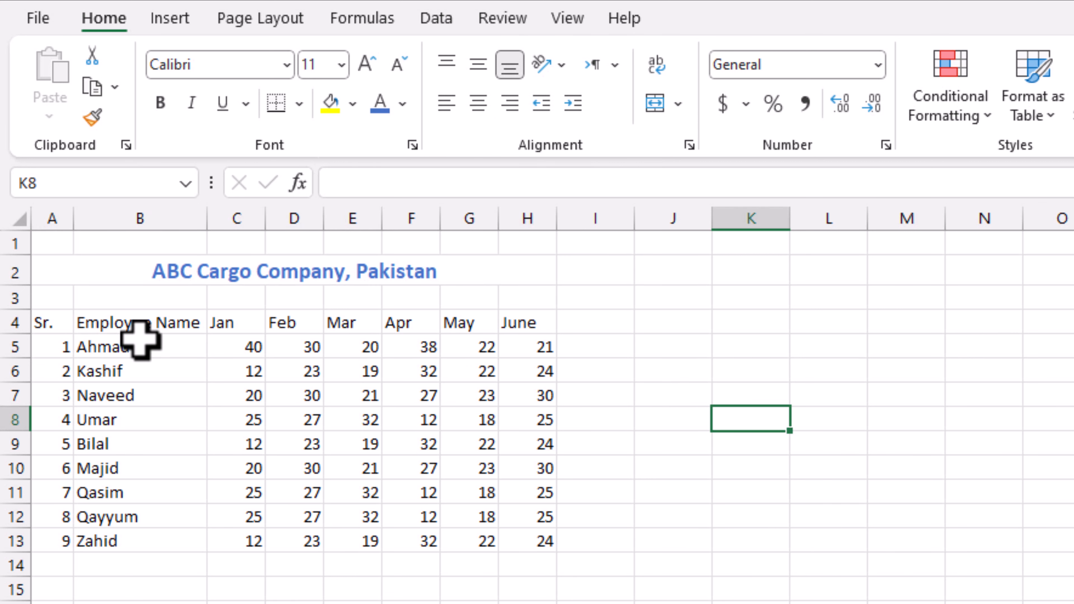
left_click(162, 323)
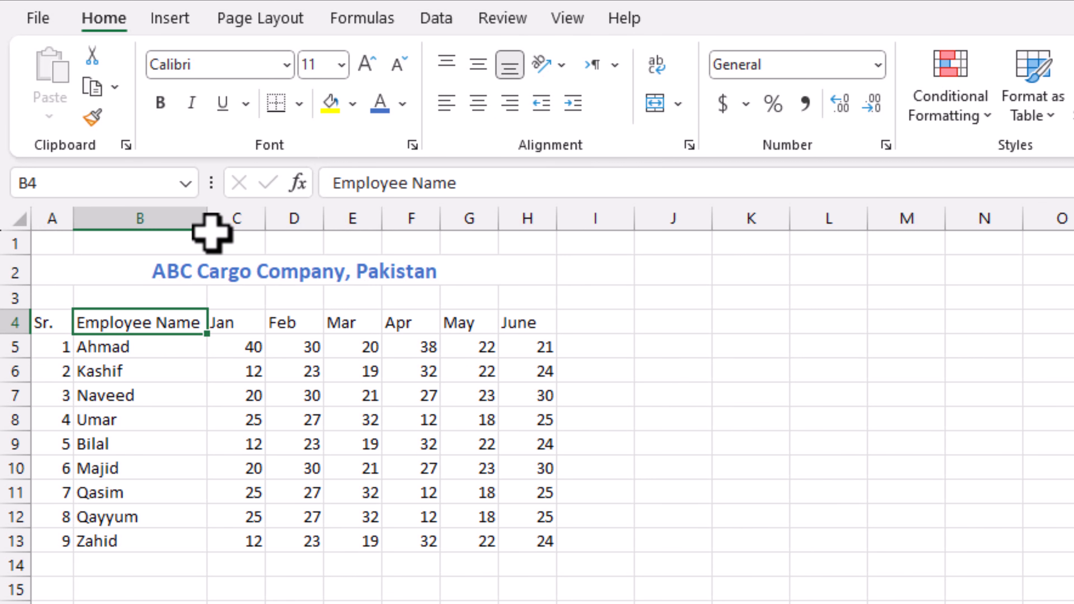
- Widen column B and add two more name words before the first employee's name in B5
mouse_move(208, 218)
left_mouse_down()
mouse_move(177, 219)
mouse_move(214, 220)
left_mouse_up()
left_click_drag(219, 220, 219, 221)
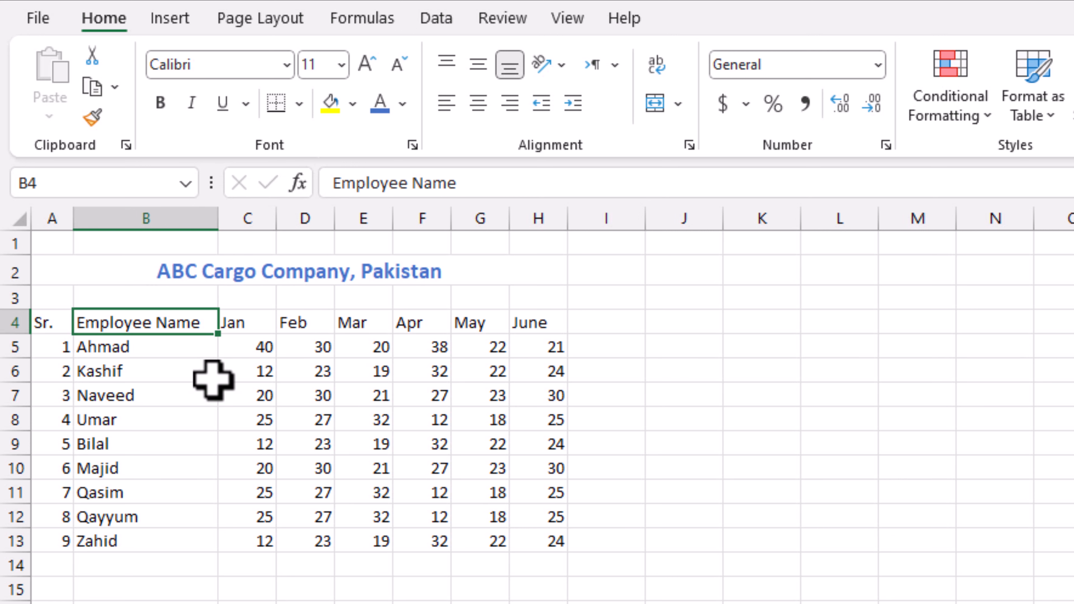
left_click(144, 346)
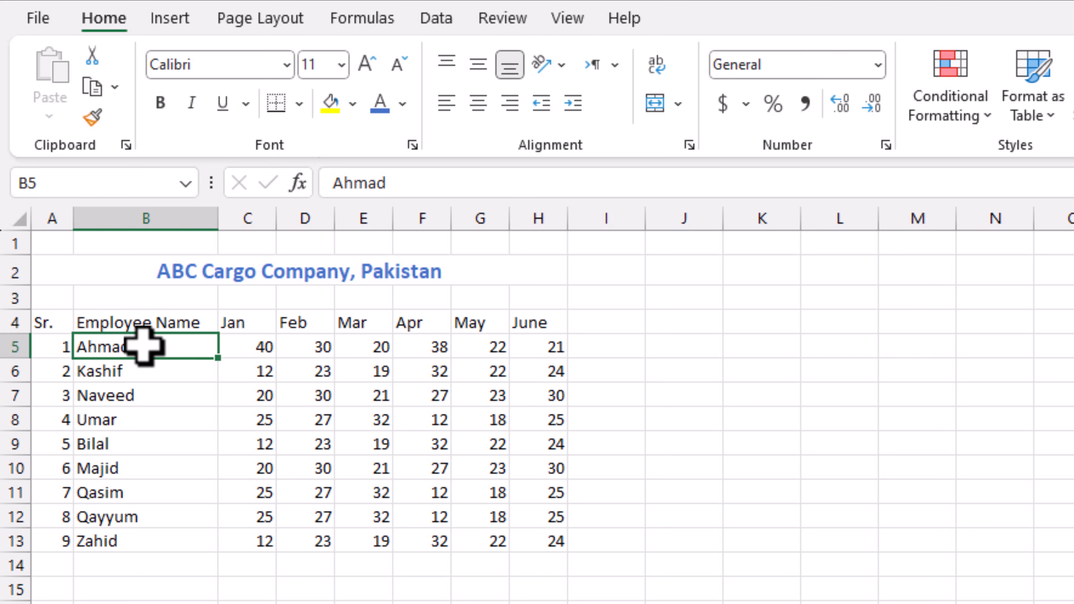
double_click(80, 345)
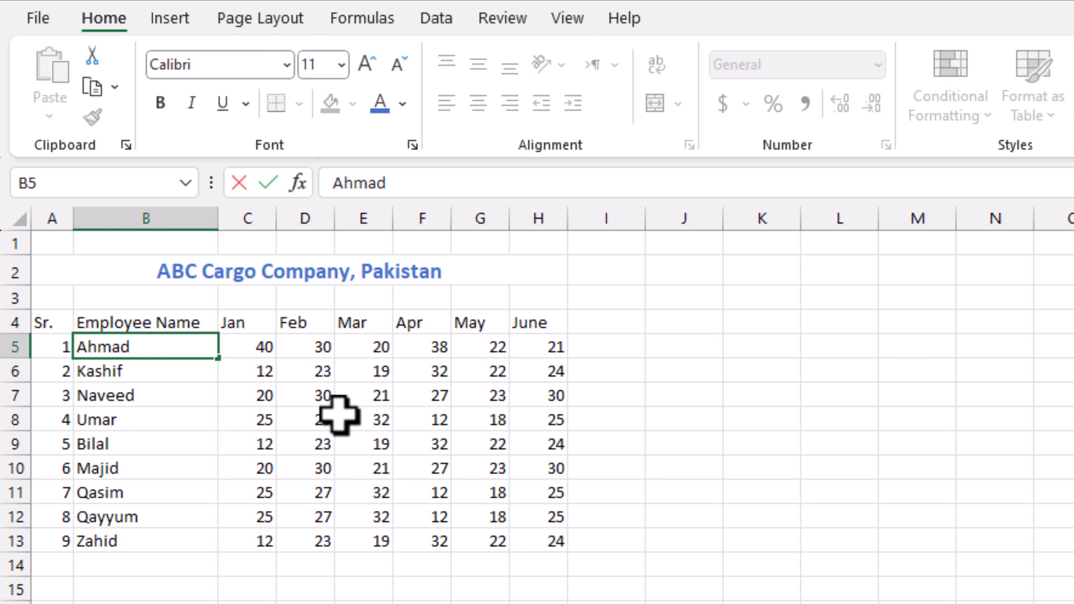
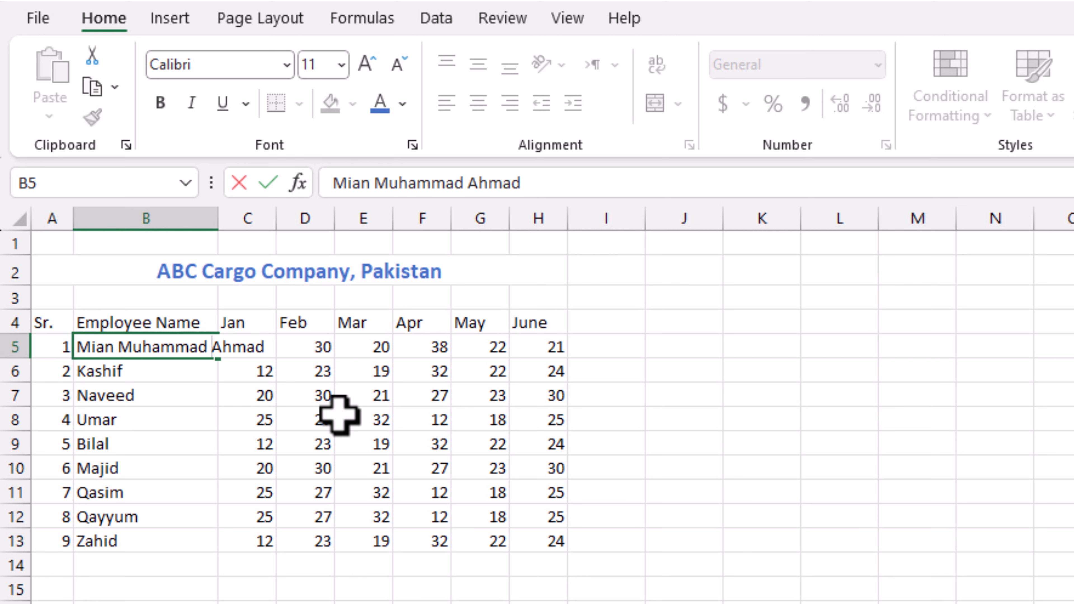
key("Return")
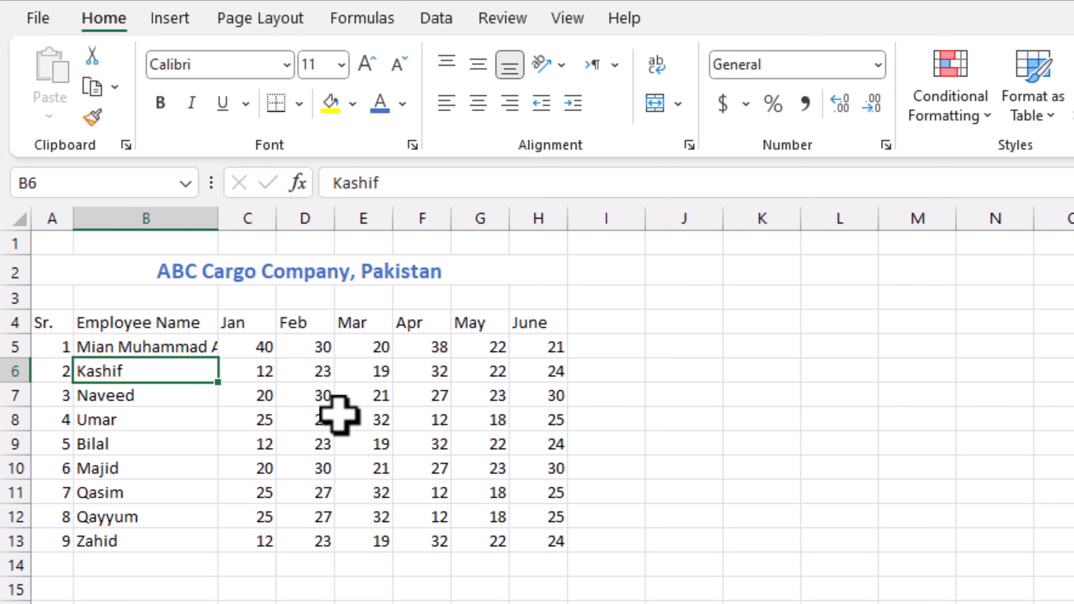
mouse_move(218, 219)
left_mouse_down()
mouse_move(273, 218)
mouse_move(211, 223)
left_mouse_up()
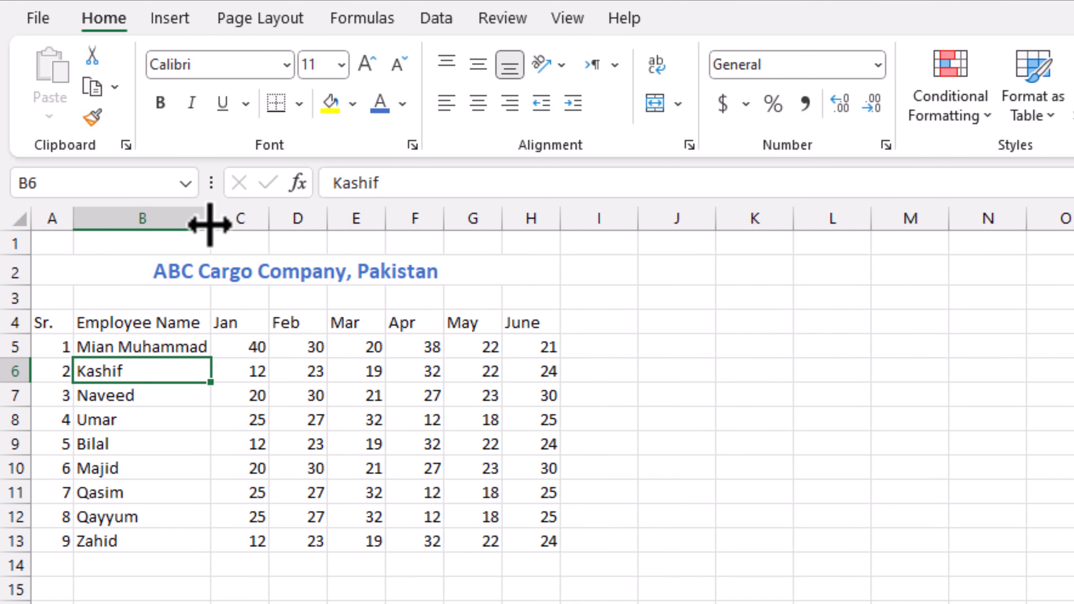
- Wrap the long name in B5 onto two lines and make row 5 taller
left_click(132, 343)
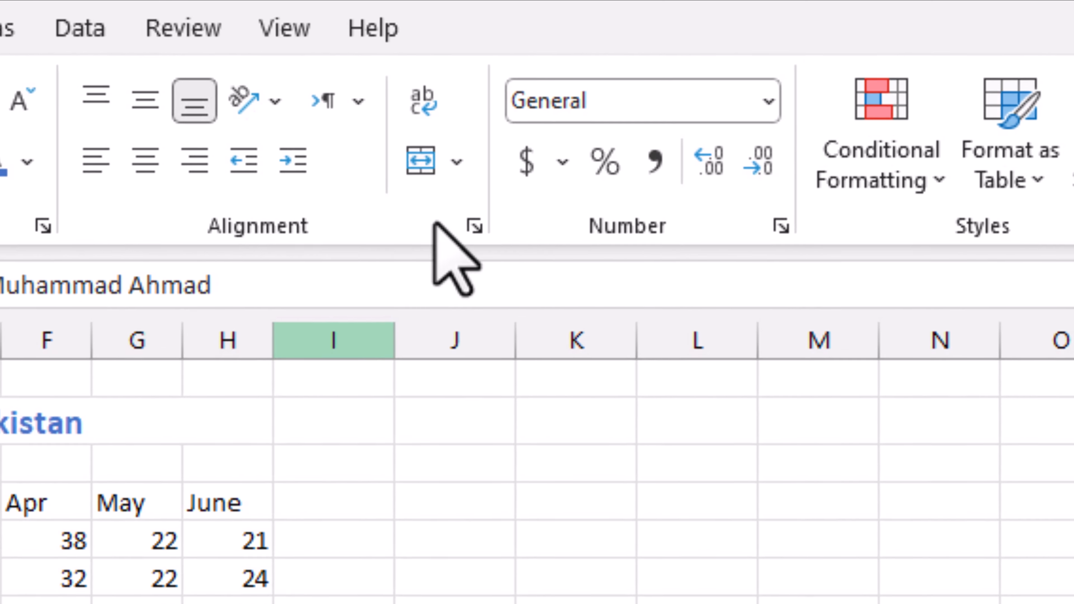
left_click(423, 100)
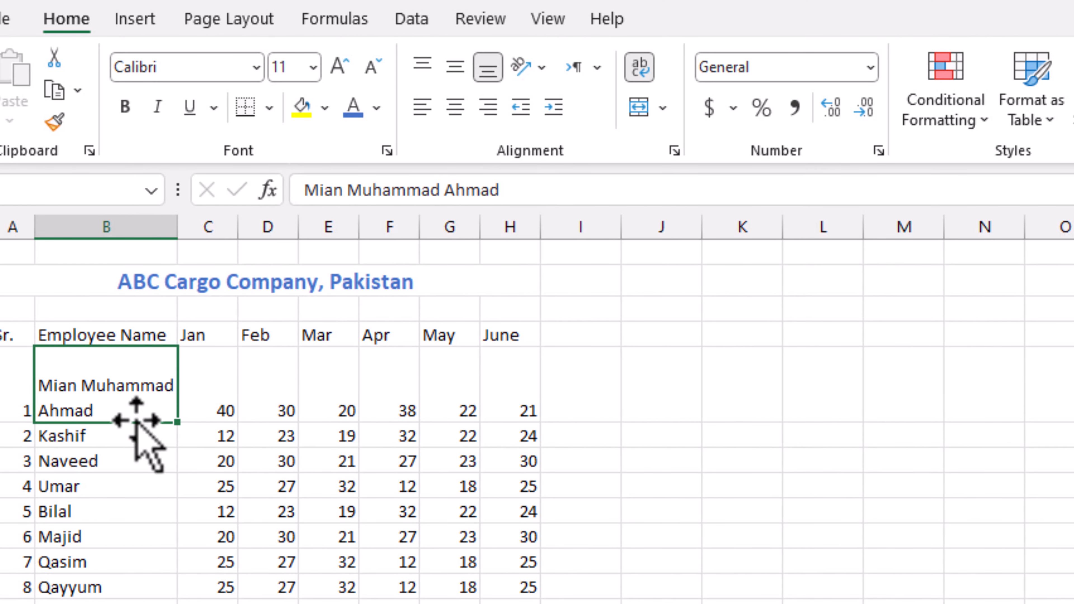
left_click(127, 457)
left_click(120, 383)
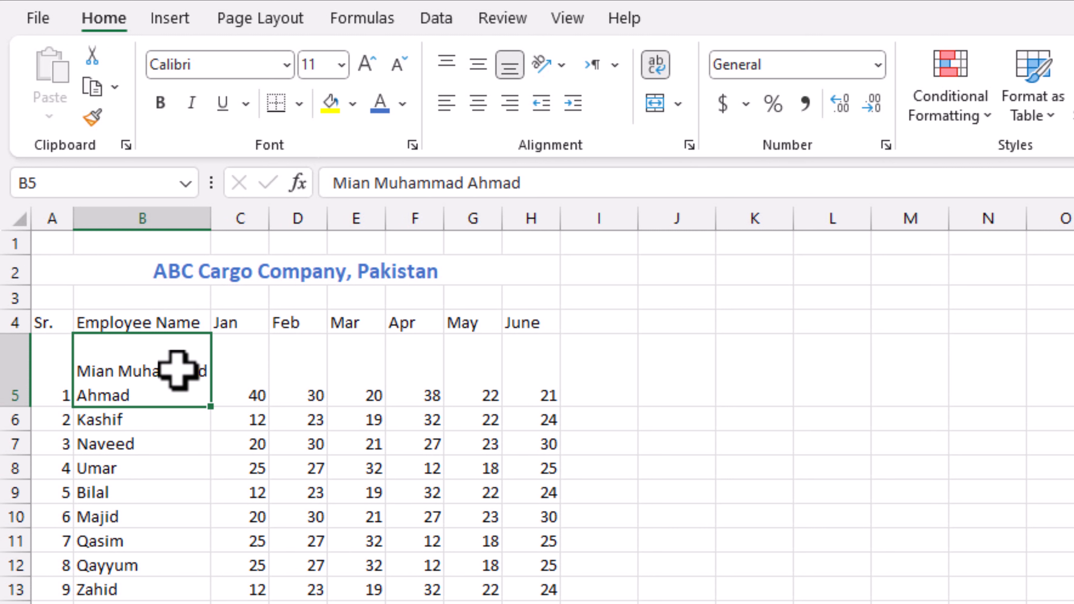
left_click(658, 60)
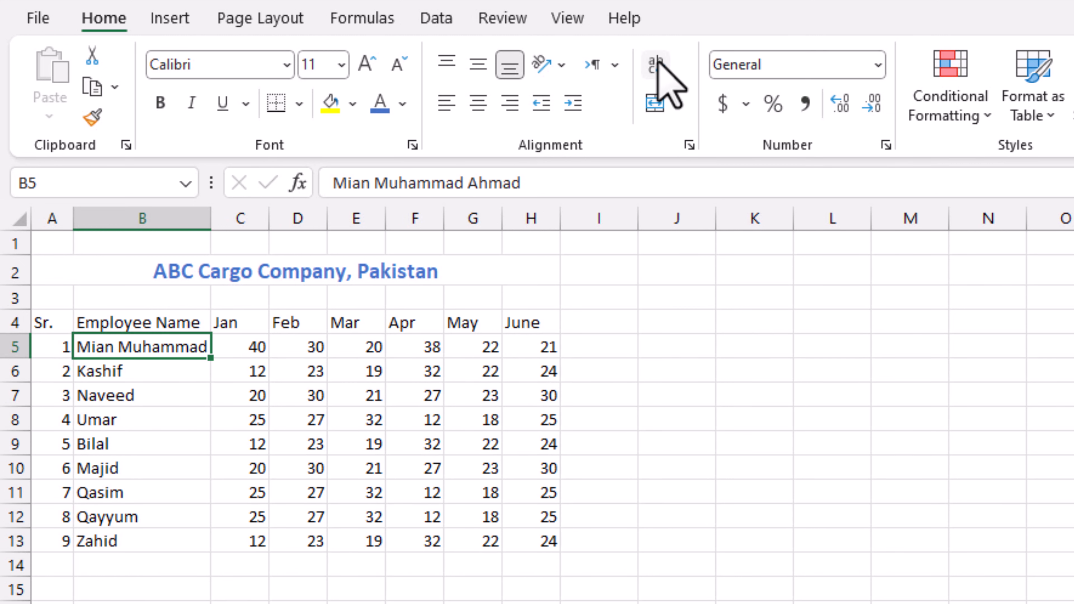
left_click(658, 63)
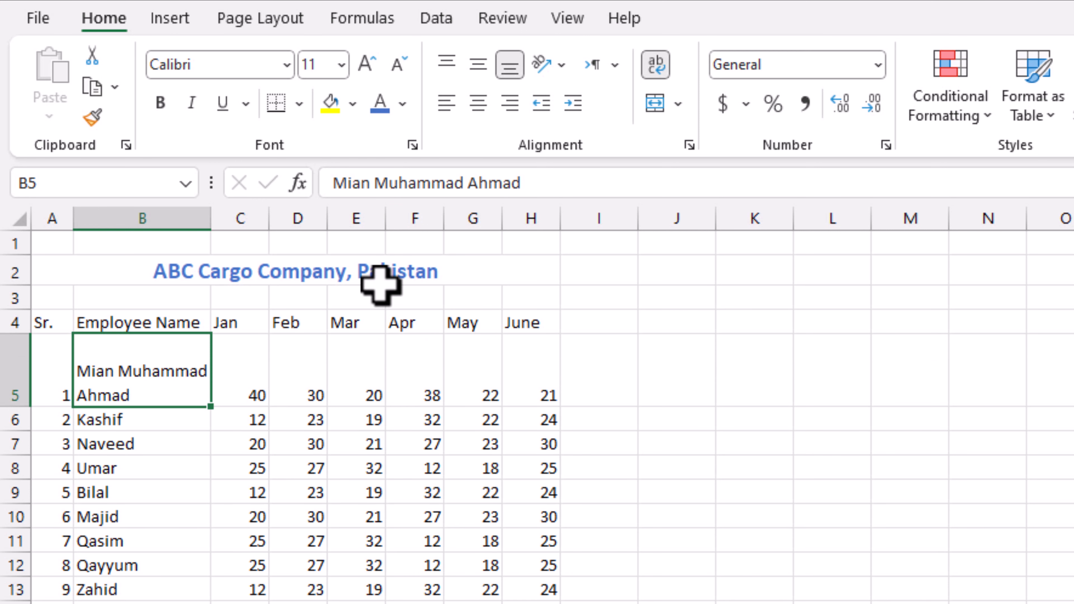
mouse_move(15, 407)
left_mouse_down()
mouse_move(16, 385)
mouse_move(17, 416)
left_mouse_up()
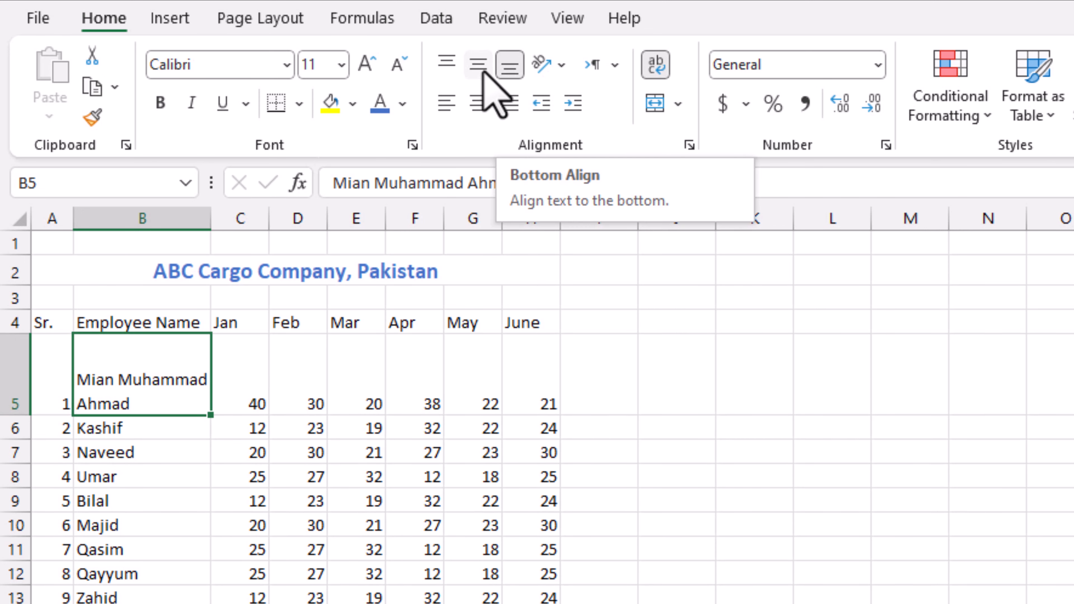
- Top-align the contents of the whole employee table A4:H13
left_click(477, 65)
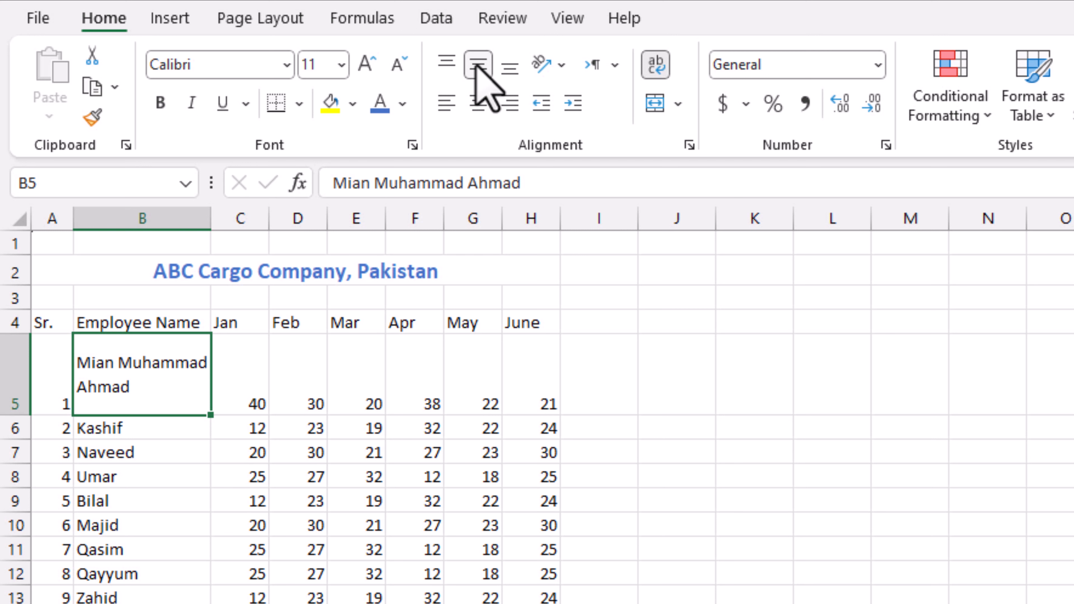
left_click(447, 65)
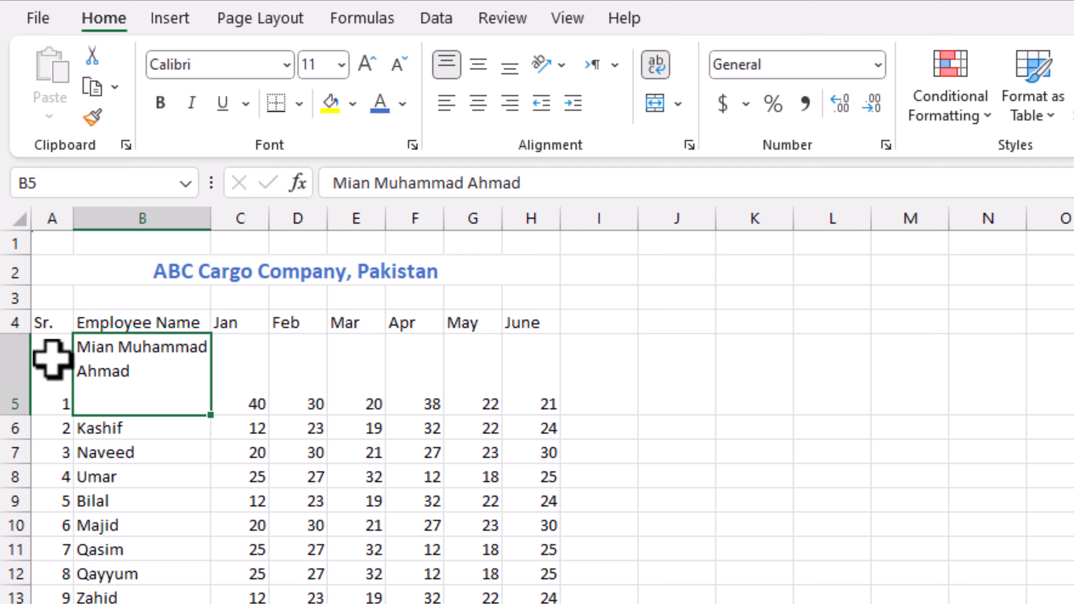
left_click_drag(46, 328, 539, 594)
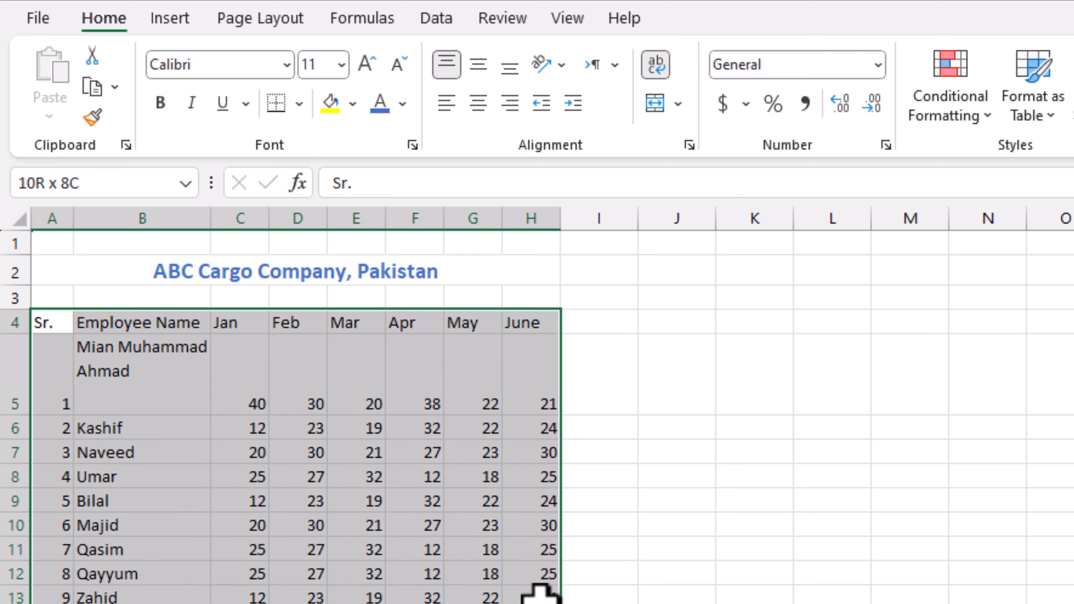
left_click(447, 66)
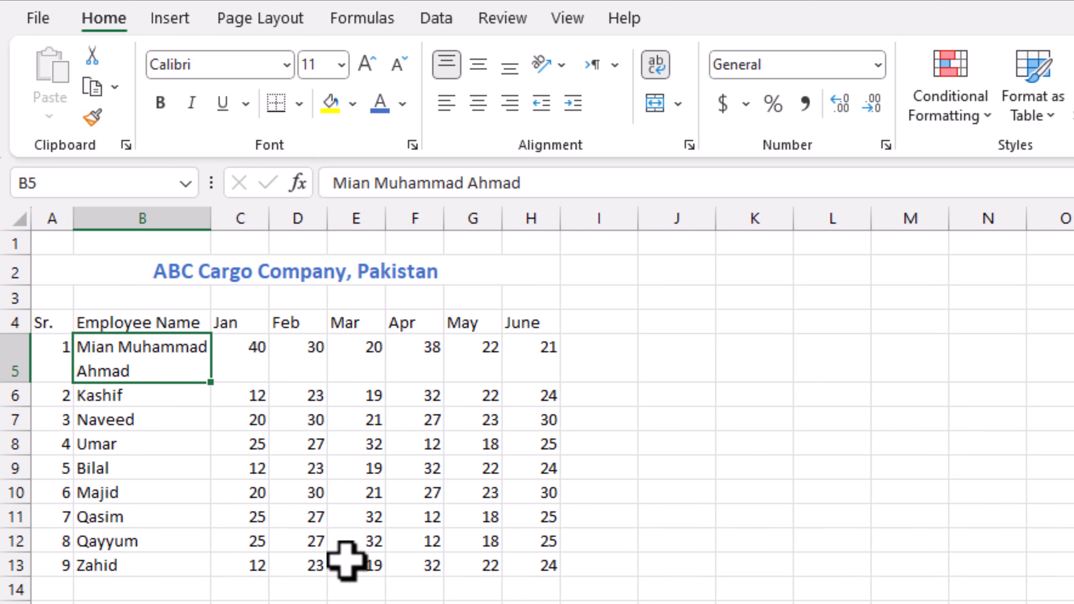
- Clear the Jan–June visit values in rows 12 and 13 (C12:H13)
left_click_drag(247, 566, 539, 547)
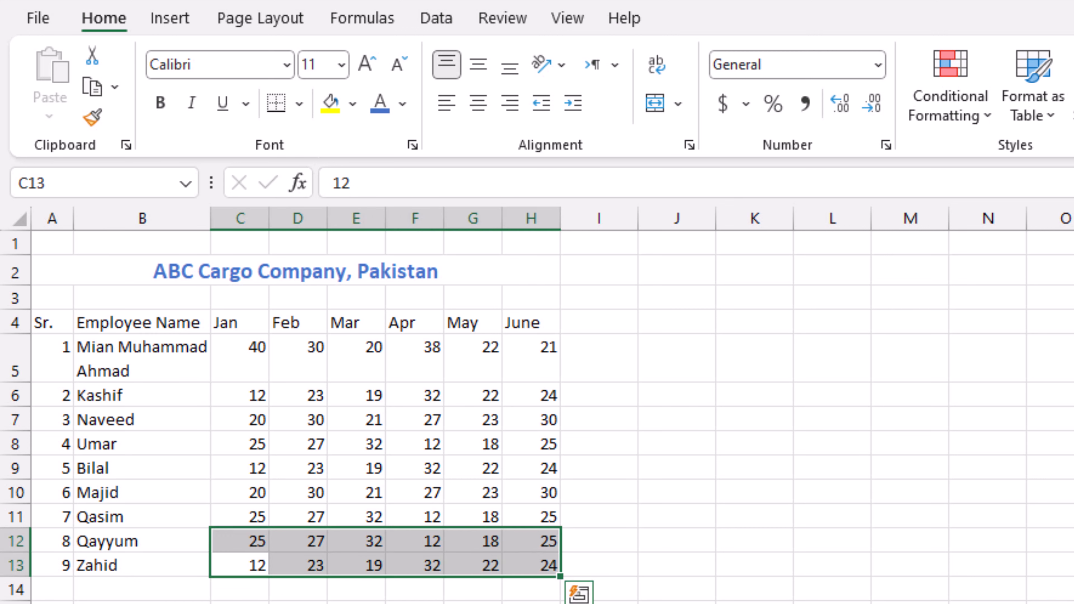
key("Delete")
left_click(678, 539)
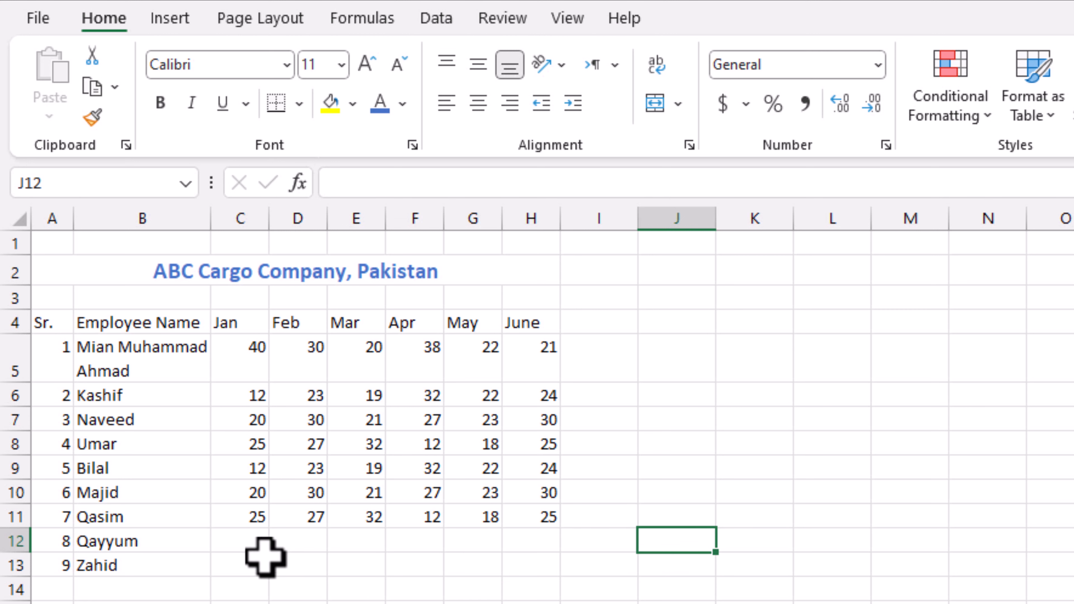
- Refill row 12's Jan–June visits with 45, 66, 99, 75, 57, 57
left_click(249, 544)
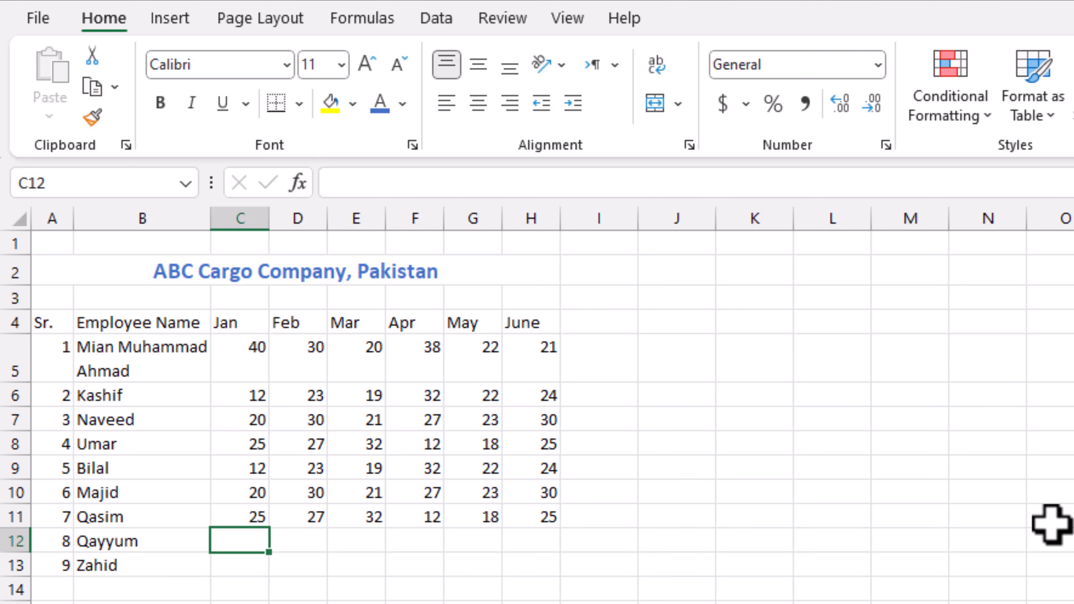
type("45")
key("Tab")
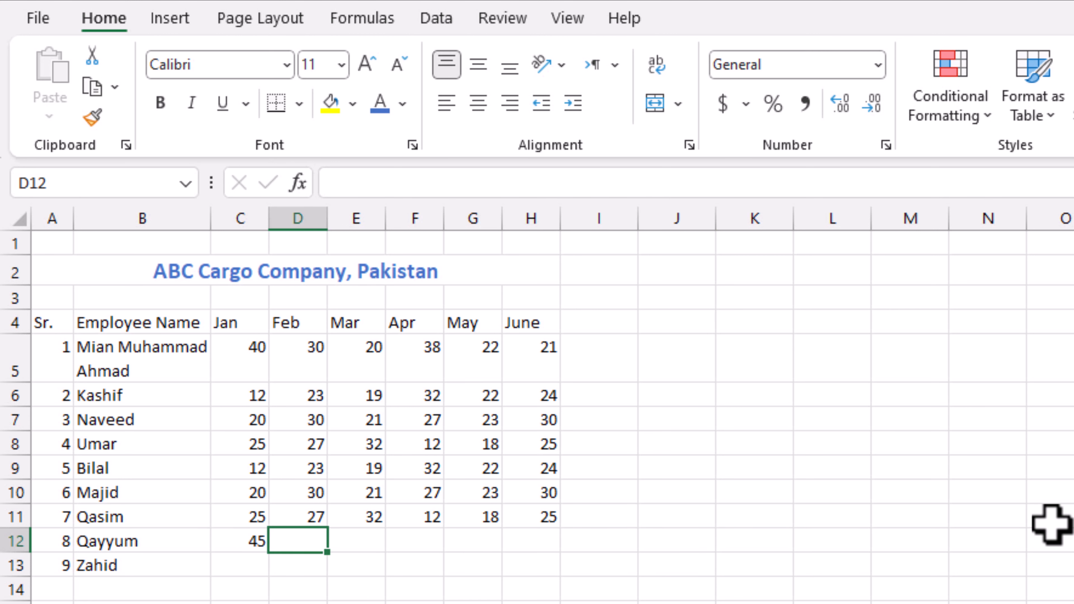
type("6")
key("Tab")
type("99")
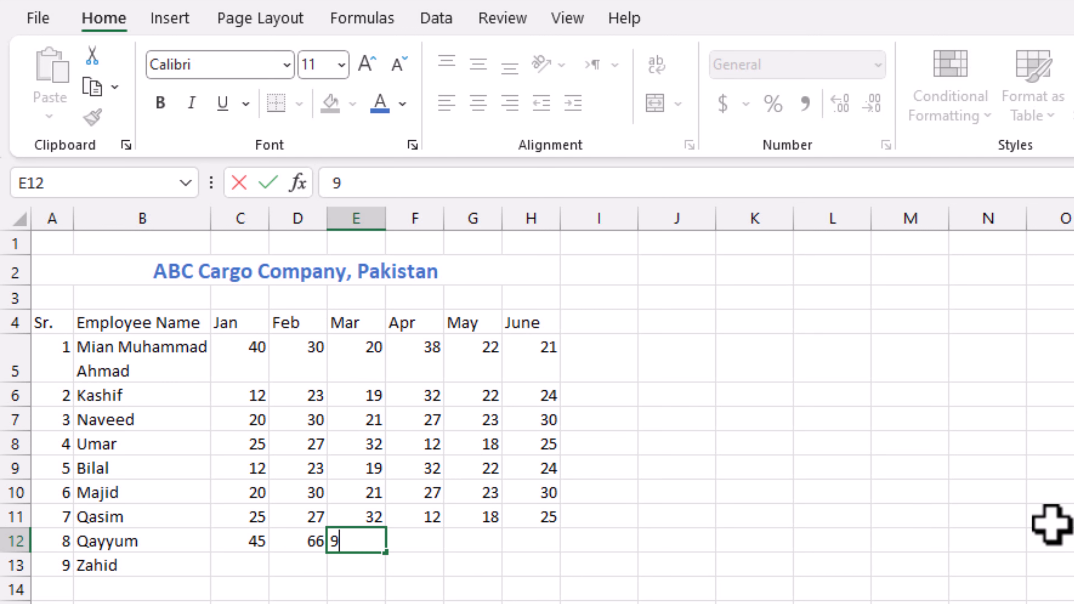
key("Tab")
type("7")
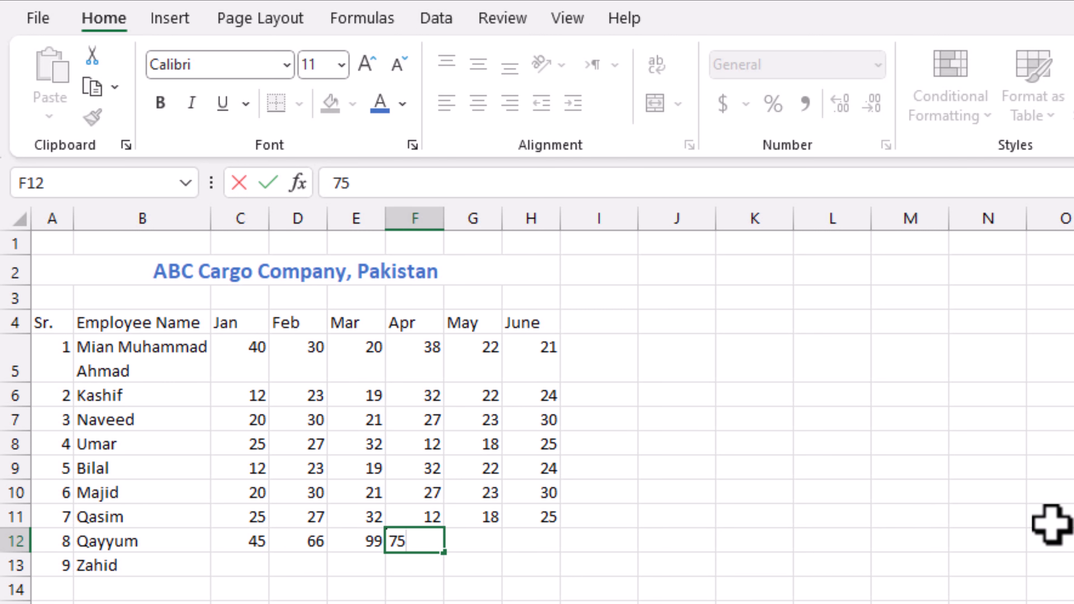
key("Tab")
type("57")
key("Tab")
type("57")
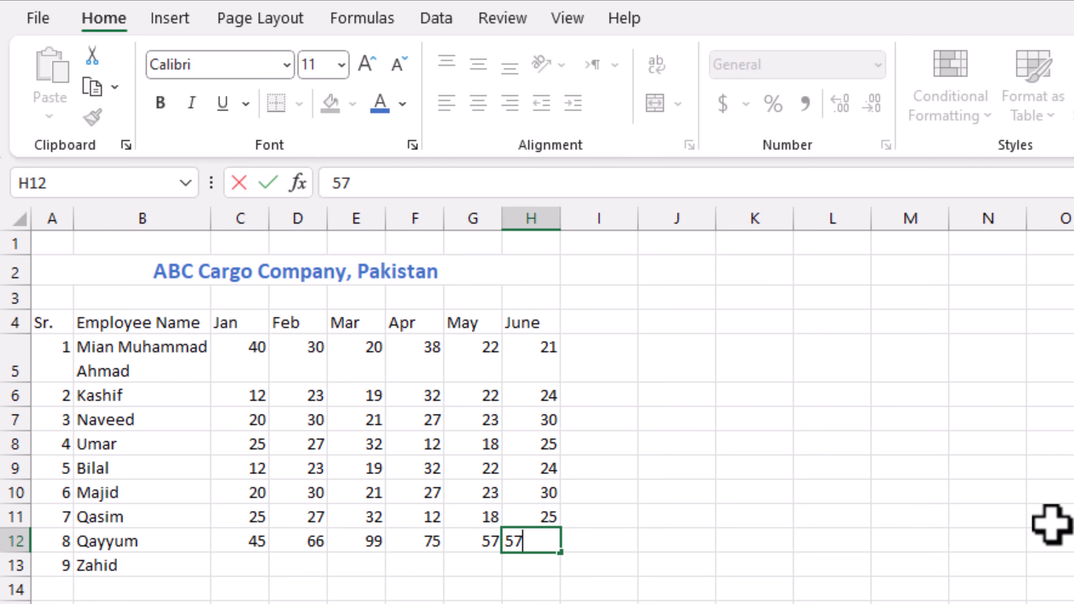
key("Tab")
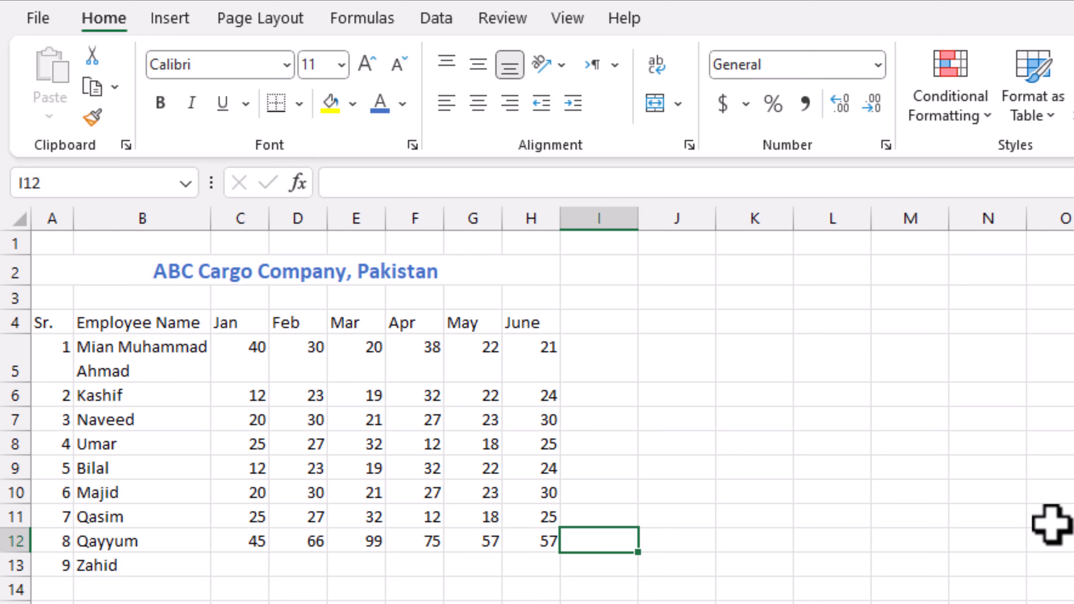
- Move down to the Jan cell of row 13
key("Left")
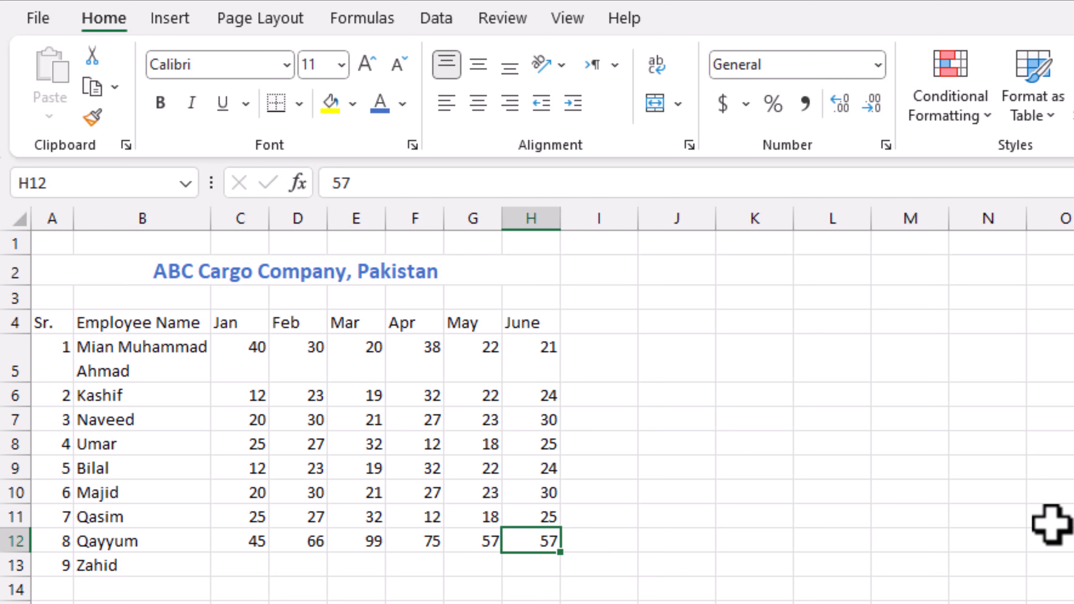
key("Down")
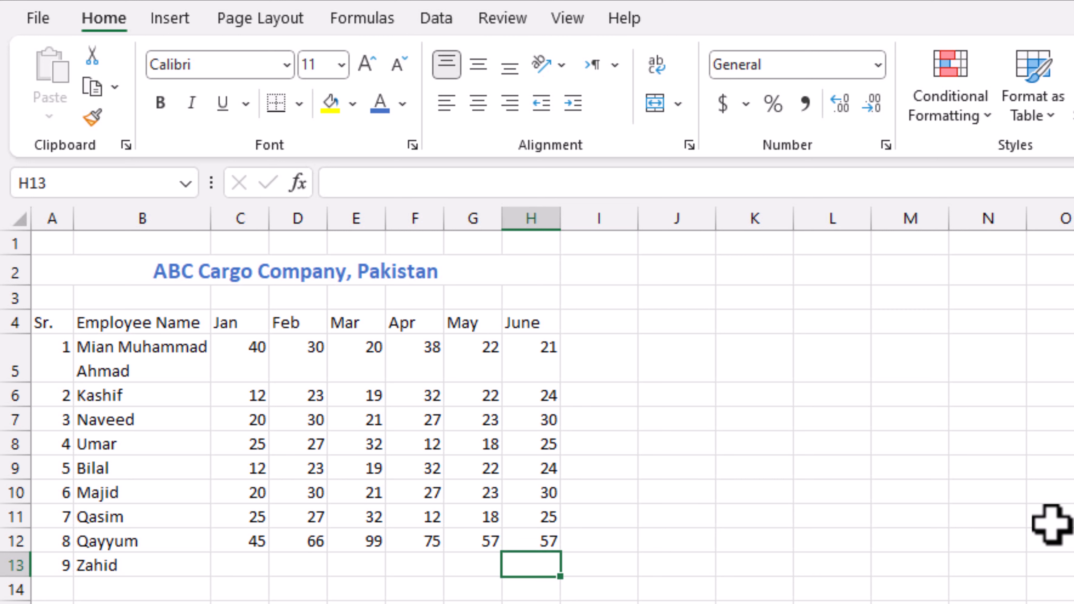
key("Left")
key("Left")
key("Left")
key("Left")
key("Left")
key("Left")
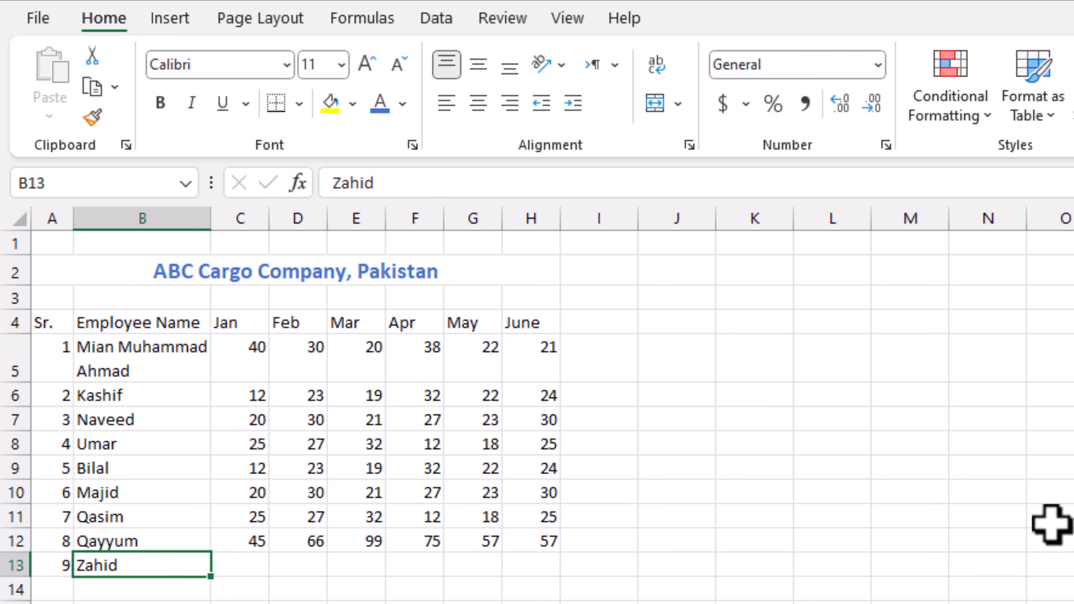
key("Right")
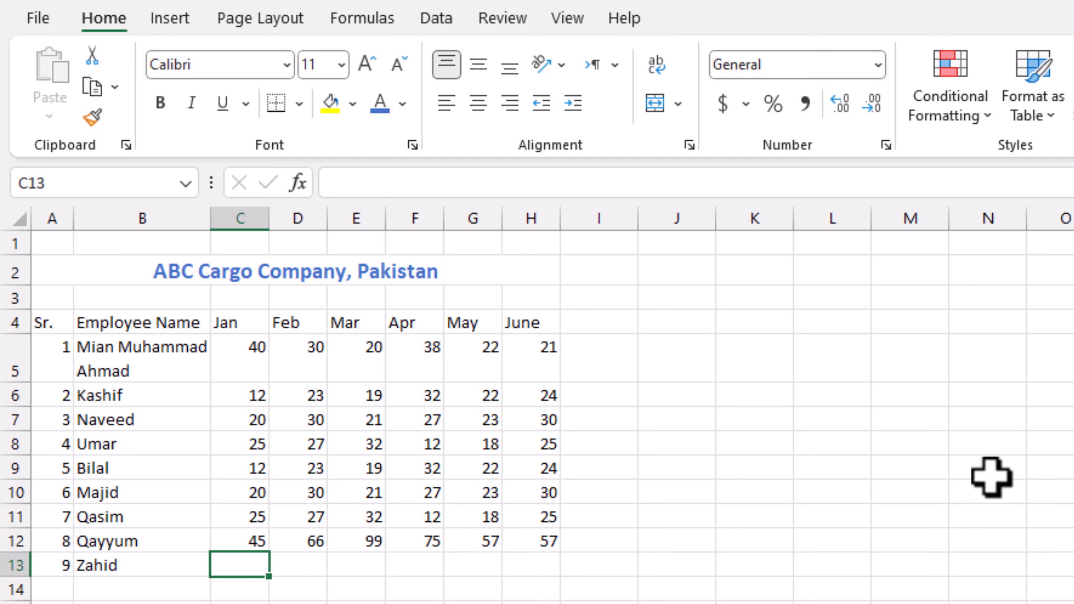
left_click_drag(50, 326, 554, 573)
left_click(755, 491)
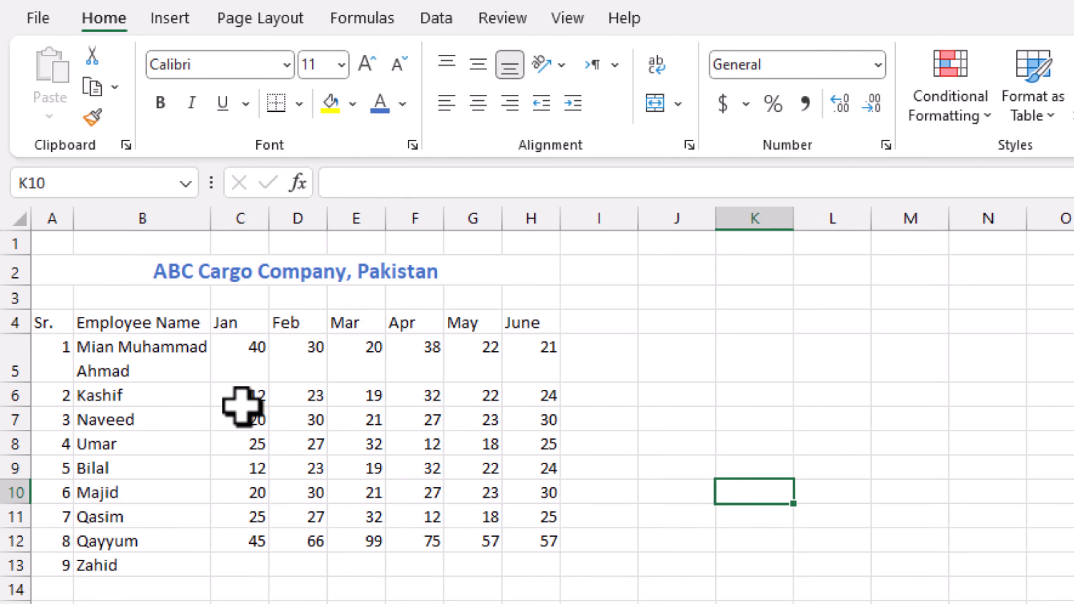
left_click_drag(240, 402, 543, 551)
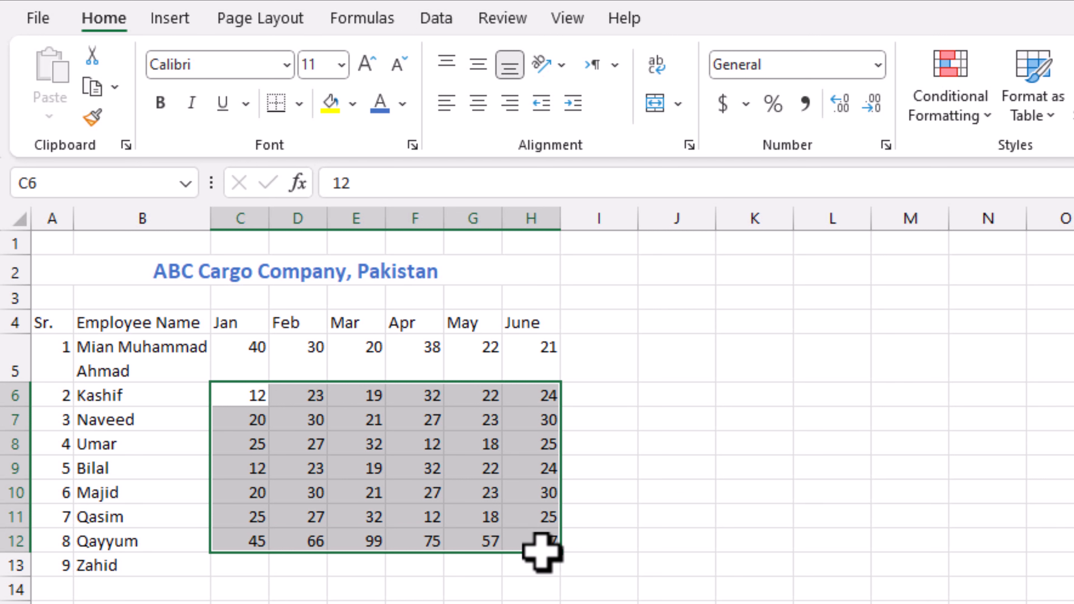
left_click_drag(723, 442, 677, 442)
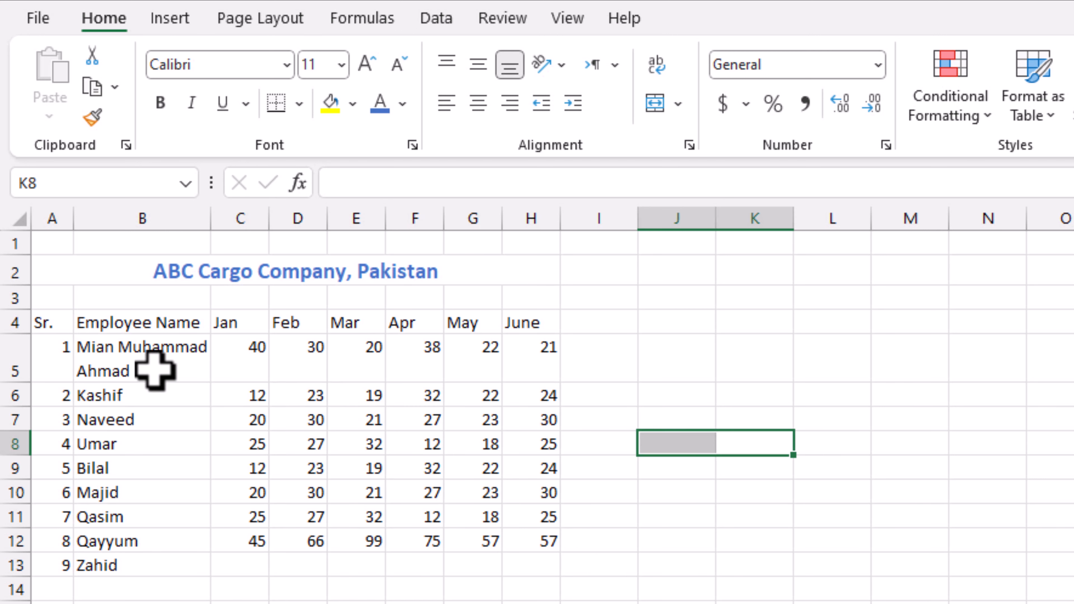
left_click_drag(60, 330, 531, 603)
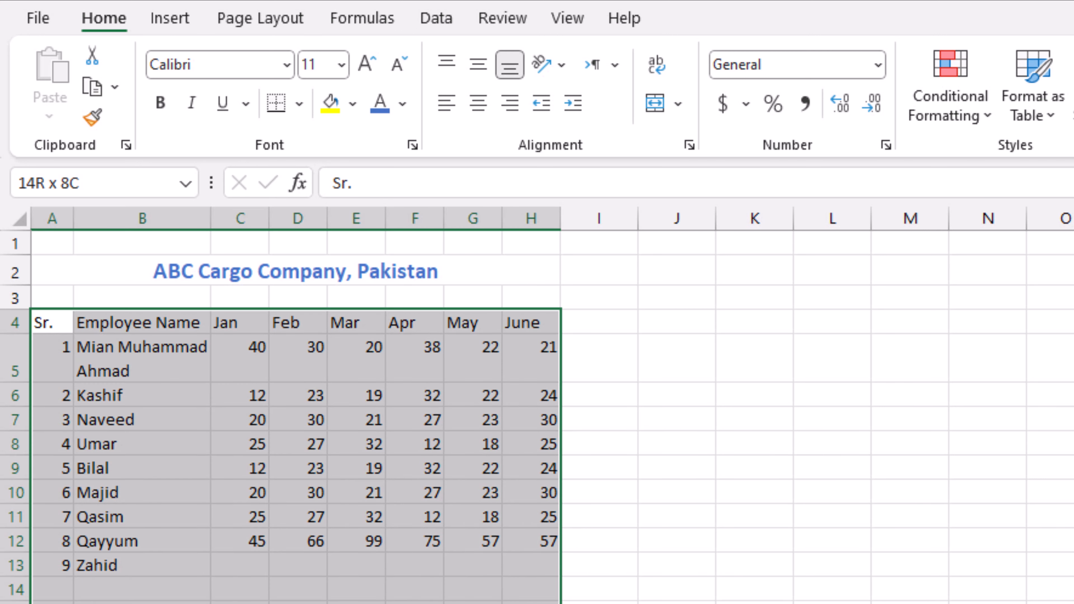
left_click(243, 564)
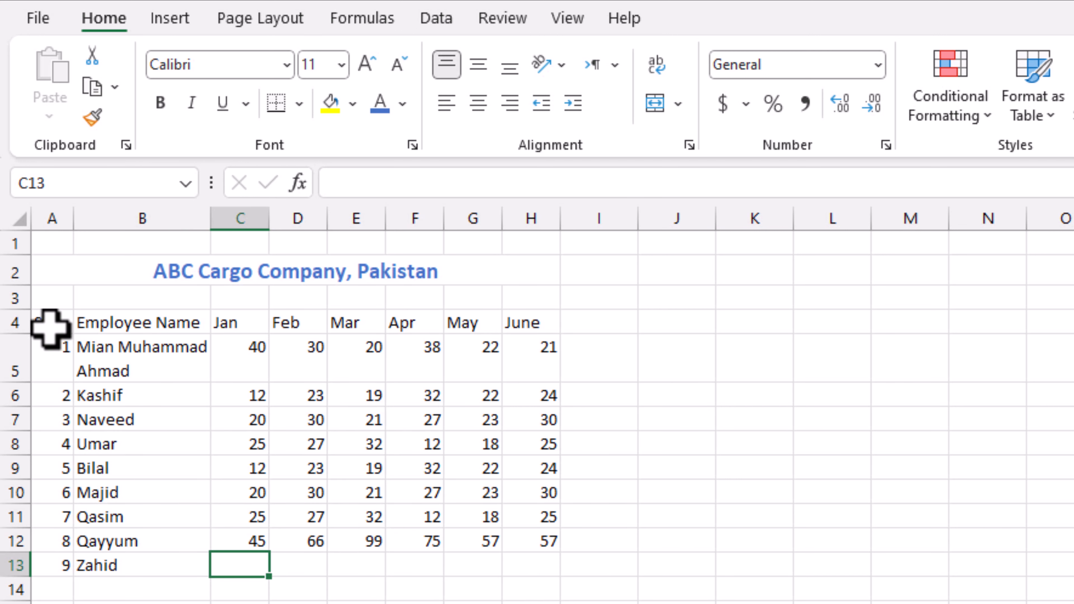
left_click_drag(58, 324, 529, 603)
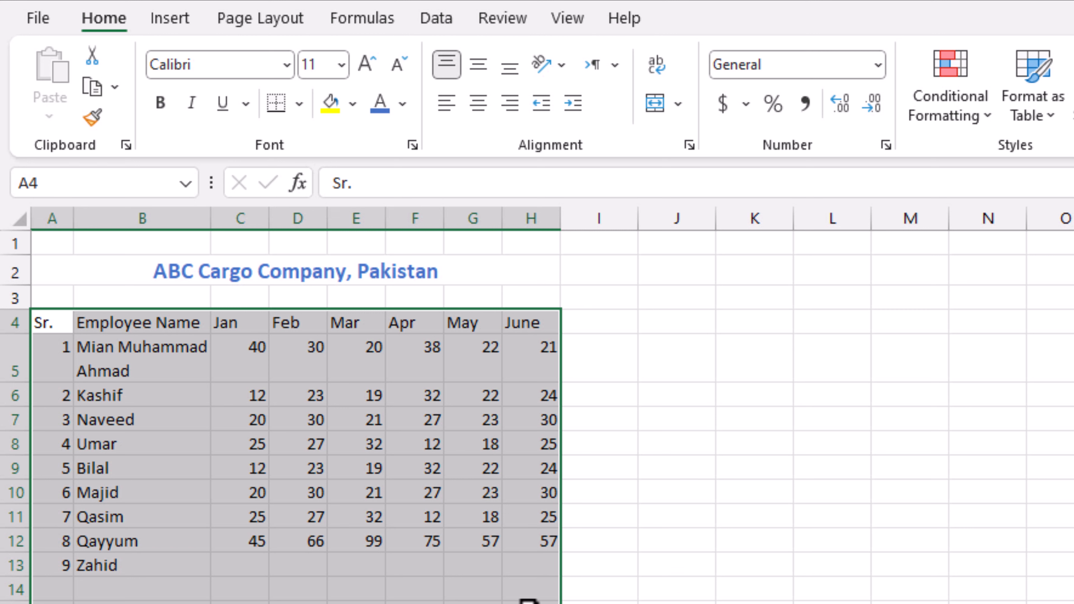
key("Tab")
key("Tab")
key("Tab")
key("Tab")
key("Tab")
key("Tab")
key("Tab")
key("Tab")
key("Tab")
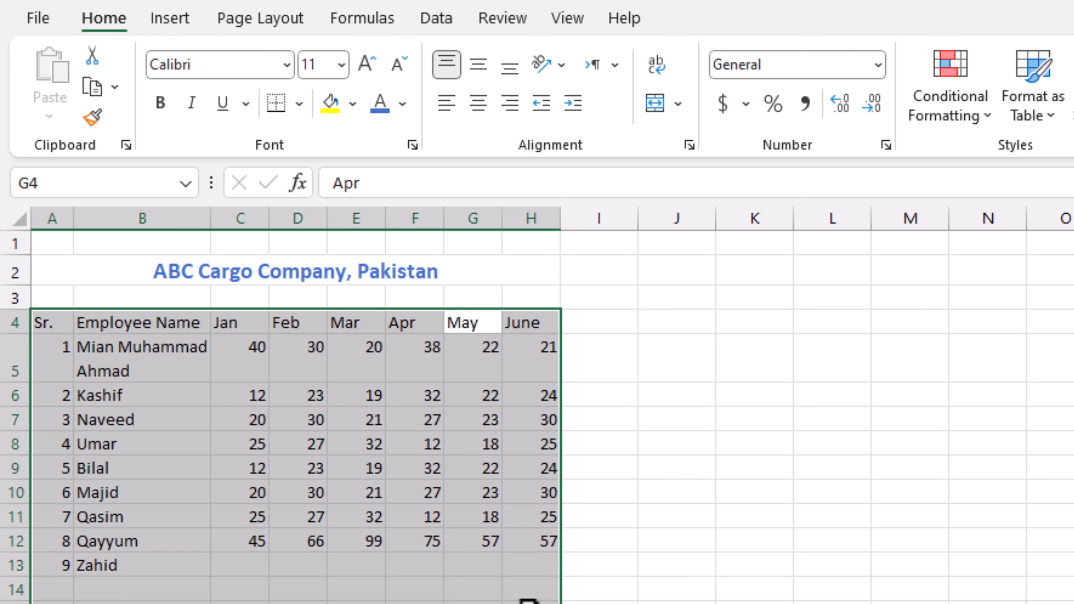
key("Tab")
key("Tab")
key("Tab")
key("Tab")
key("Tab")
key("Tab")
key("Tab")
key("Tab")
key("Tab")
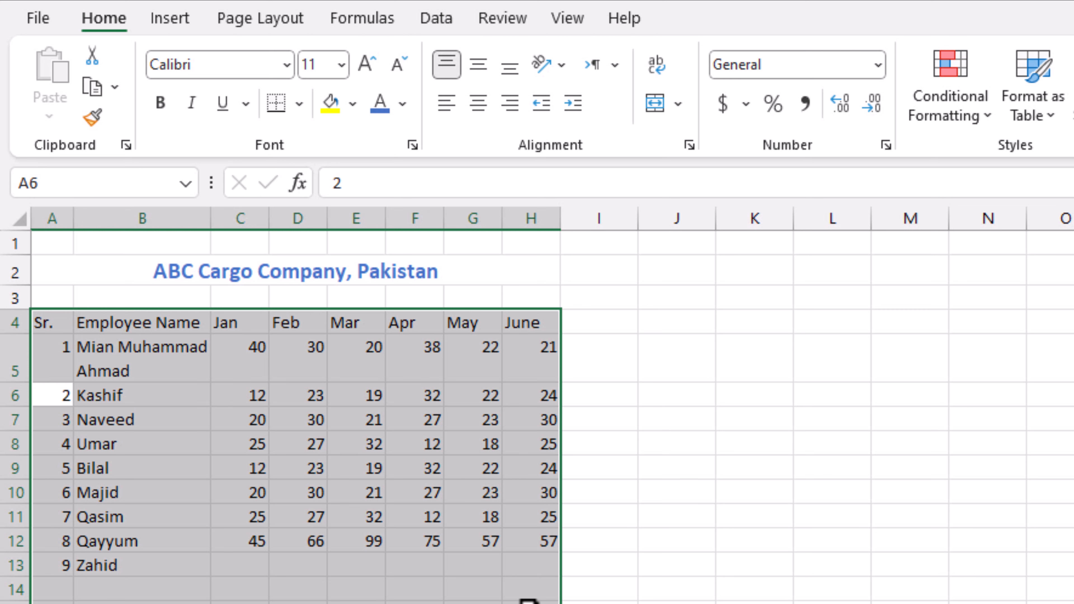
key("Tab")
key("Tab")
key("Tab")
key("Tab")
key("Tab")
key("Tab")
key("Tab")
key("Tab")
key("Tab")
key("Tab")
key("Tab")
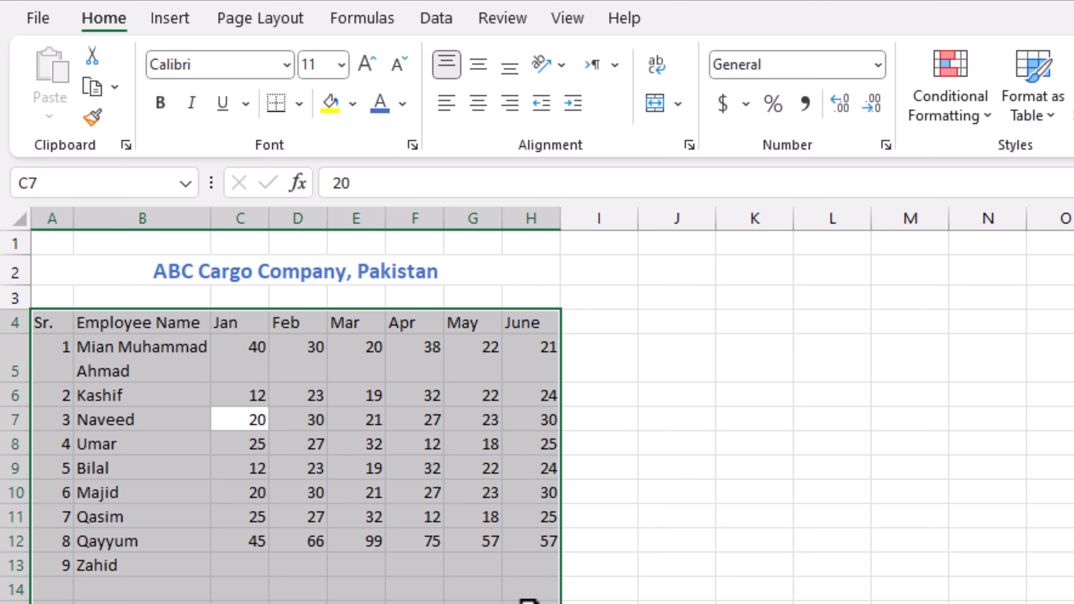
key("Tab")
key("Tab")
key("Tab")
key("Tab")
key("Tab")
key("Tab")
key("Tab")
key("Tab")
key("Tab")
key("Tab")
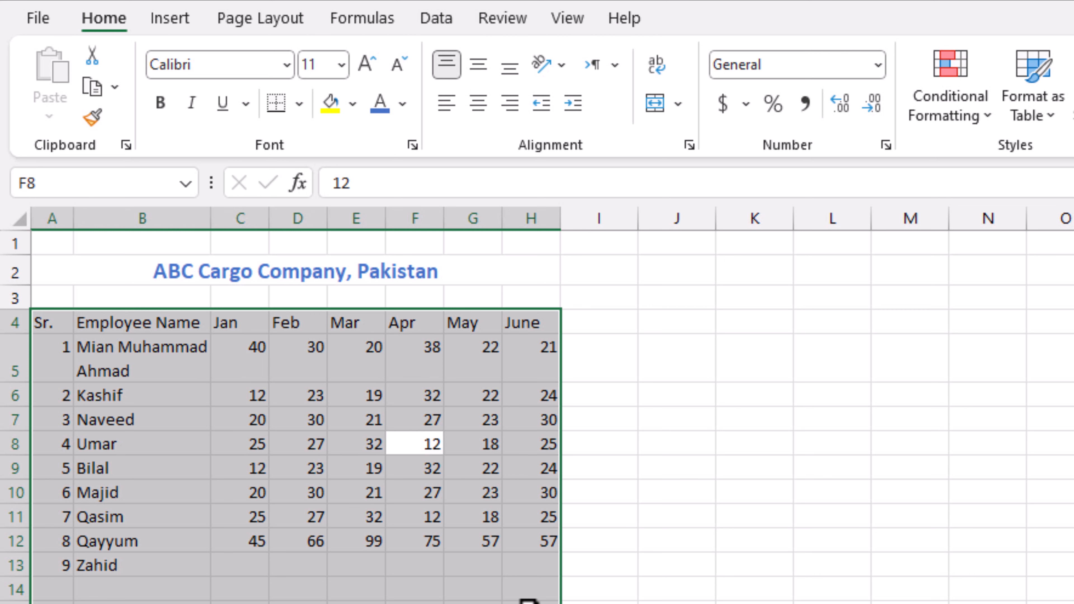
key("Tab")
key("Tab")
key("Tab")
key("Tab")
key("Tab")
key("Tab")
key("Tab")
key("Tab")
key("Tab")
key("Tab")
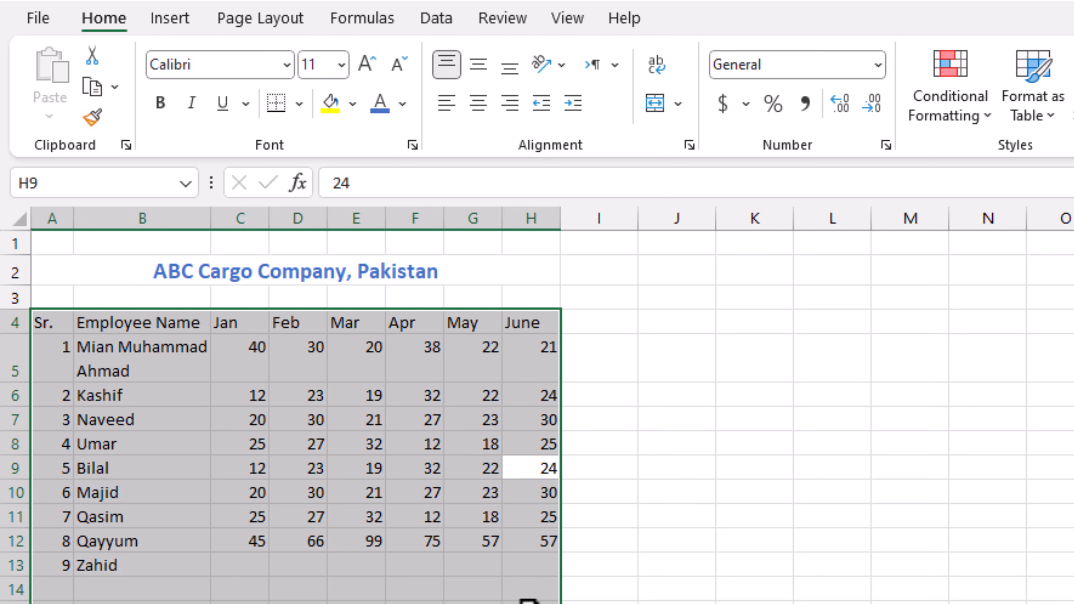
key("Tab")
key("Tab")
key("Tab")
key("Tab")
key("Tab")
key("Tab")
key("Tab")
key("Tab")
key("Tab")
key("Tab")
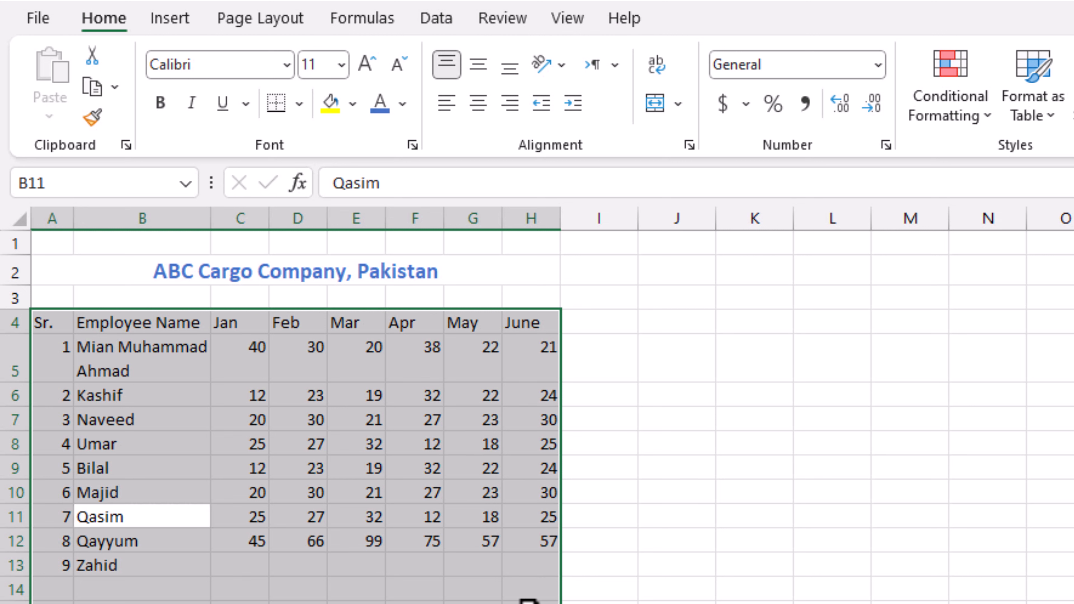
key("Tab")
key("Tab")
key("Tab")
key("Tab")
key("Tab")
key("Tab")
key("Tab")
key("Tab")
key("Tab")
key("Tab")
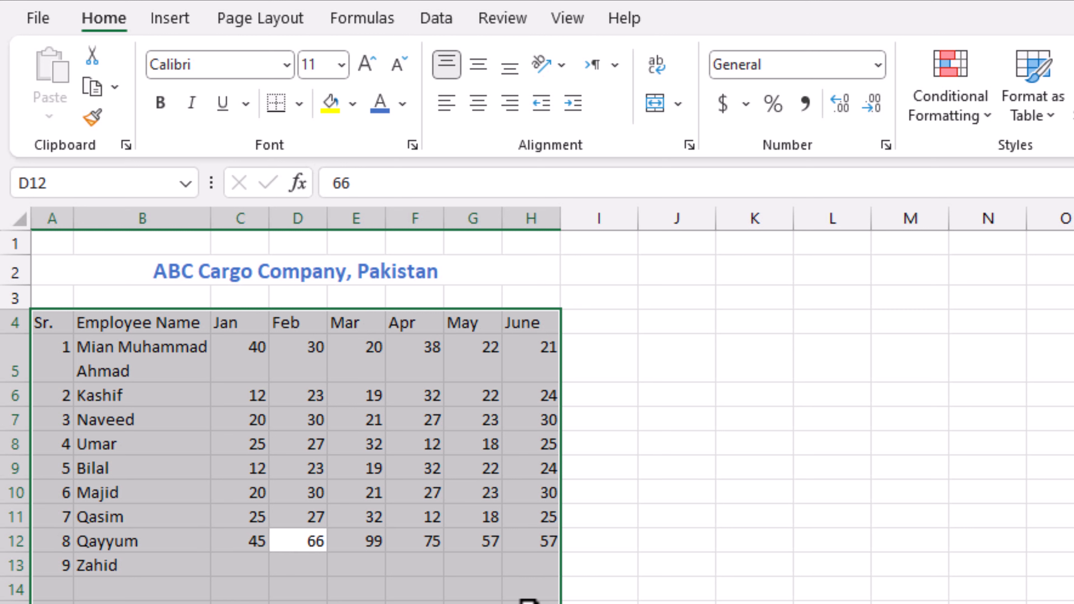
key("Tab")
key("Tab")
key("Tab")
key("Tab")
key("Tab")
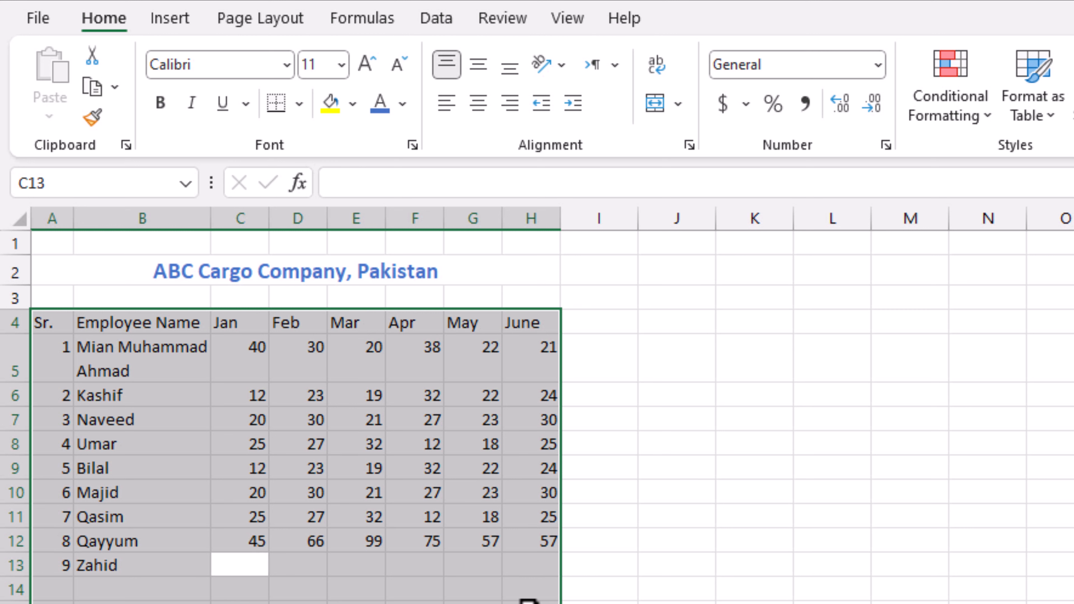
- Fill row 13's Jan–June visits with 55, 57, 57, 635, 65, 6
type("55")
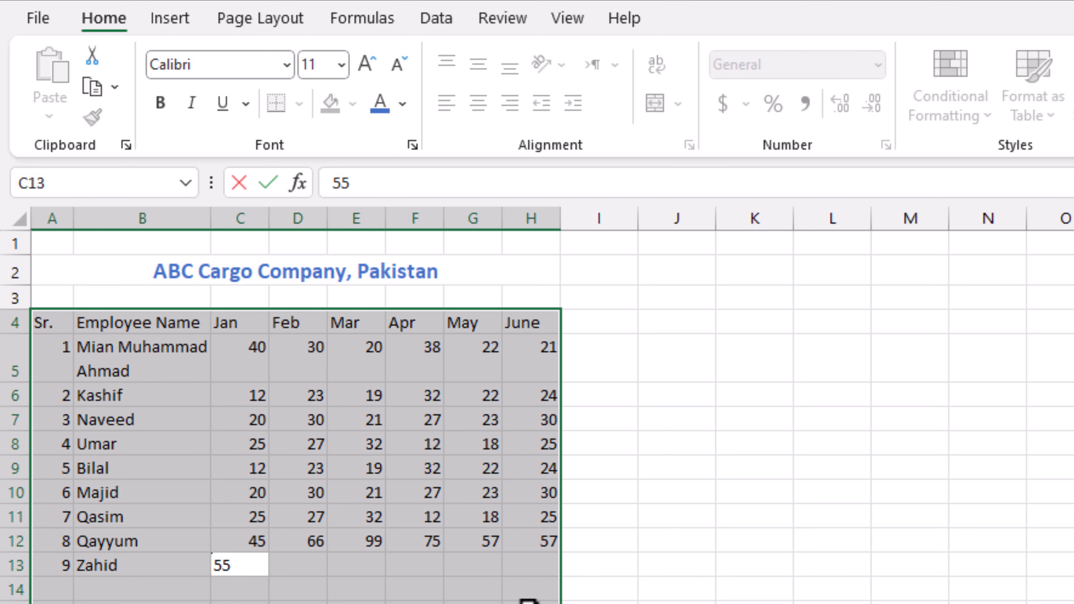
key("Tab")
type("57")
key("Tab")
type("57")
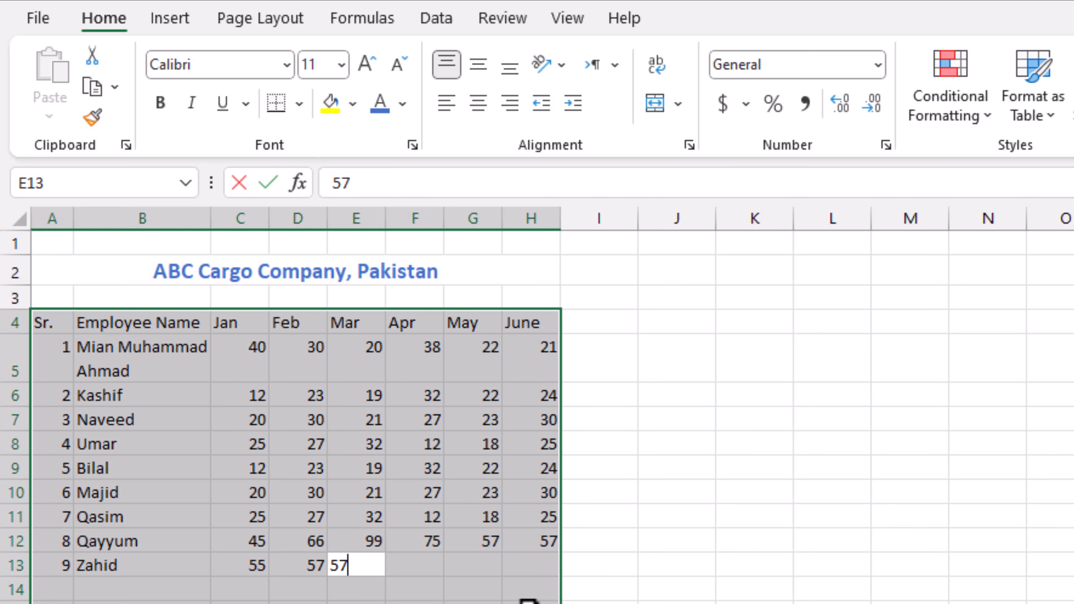
key("Tab")
type("635")
key("Tab")
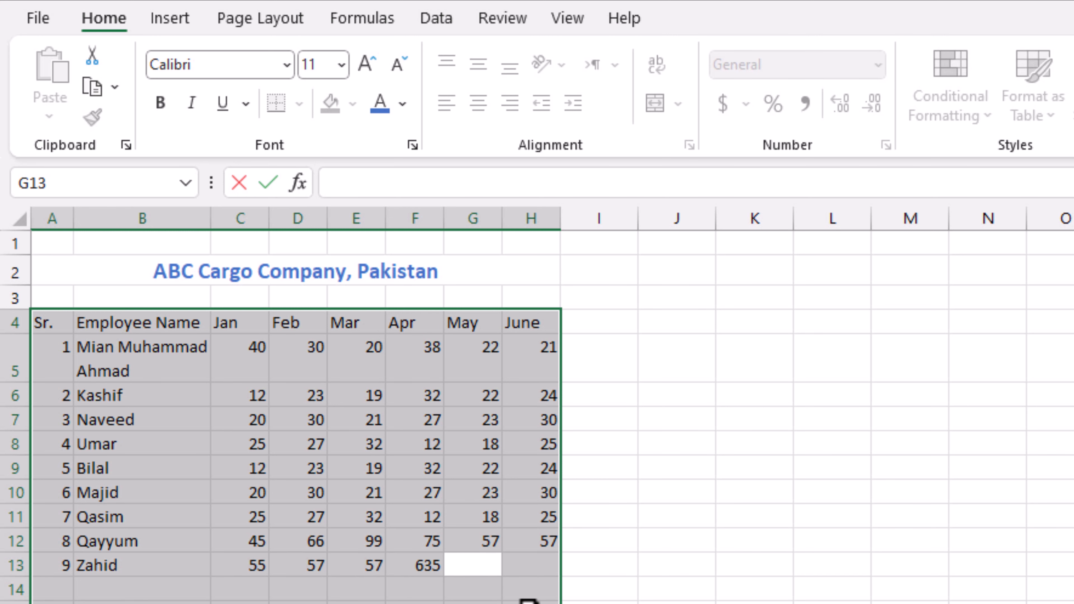
key("Tab")
type("6")
key("Return")
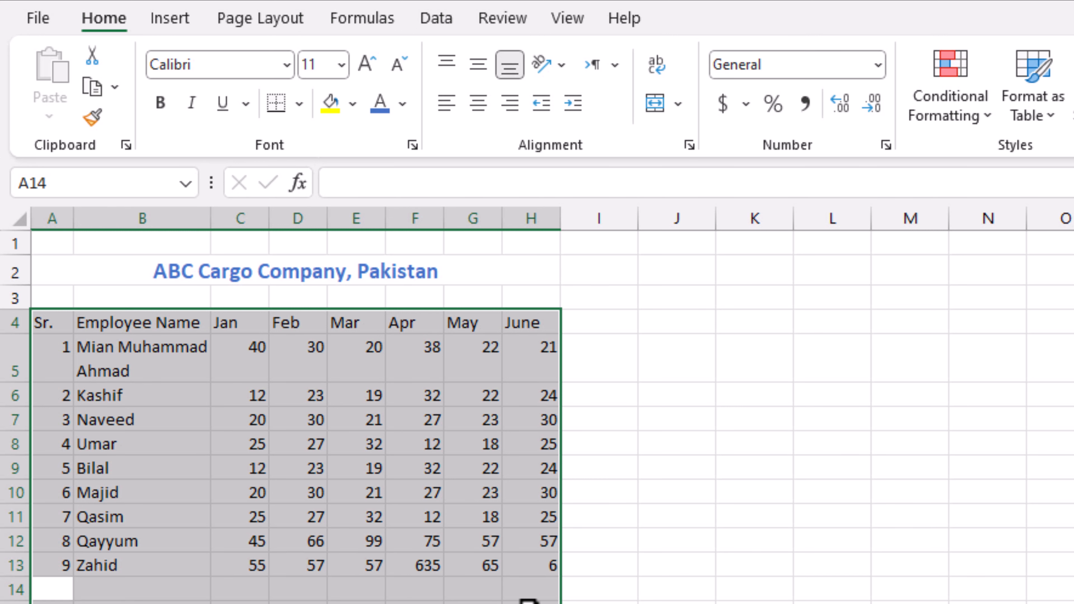
- Add employee 10 in row 14 with a name and Jan–Mar visits 99, 77, 99
key("Tab")
key("shift+Tab")
type("10")
key("Tab")
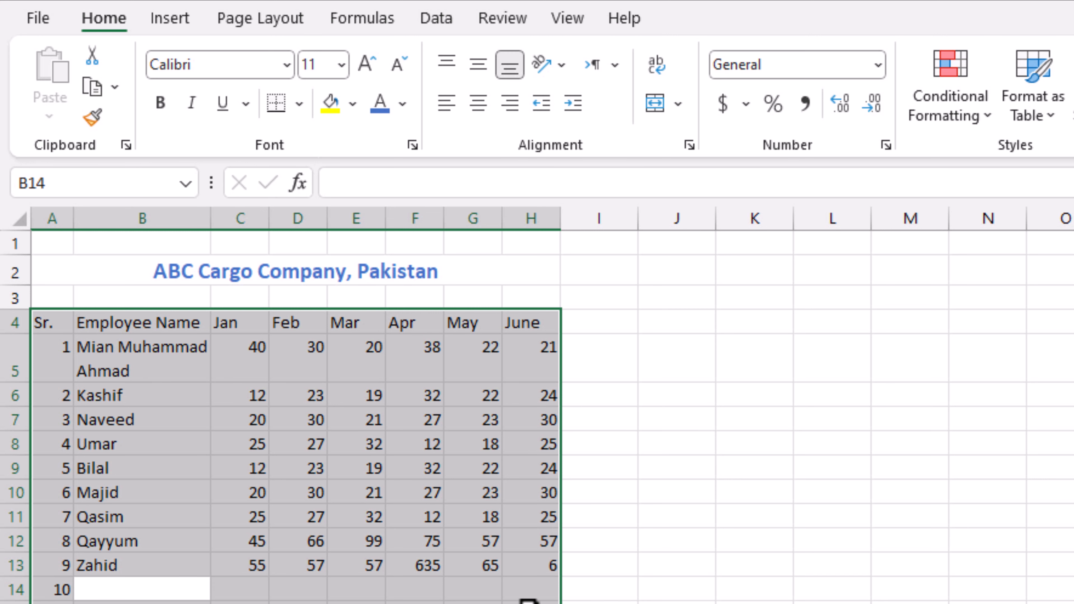
type("Imran")
key("Tab")
type("d8")
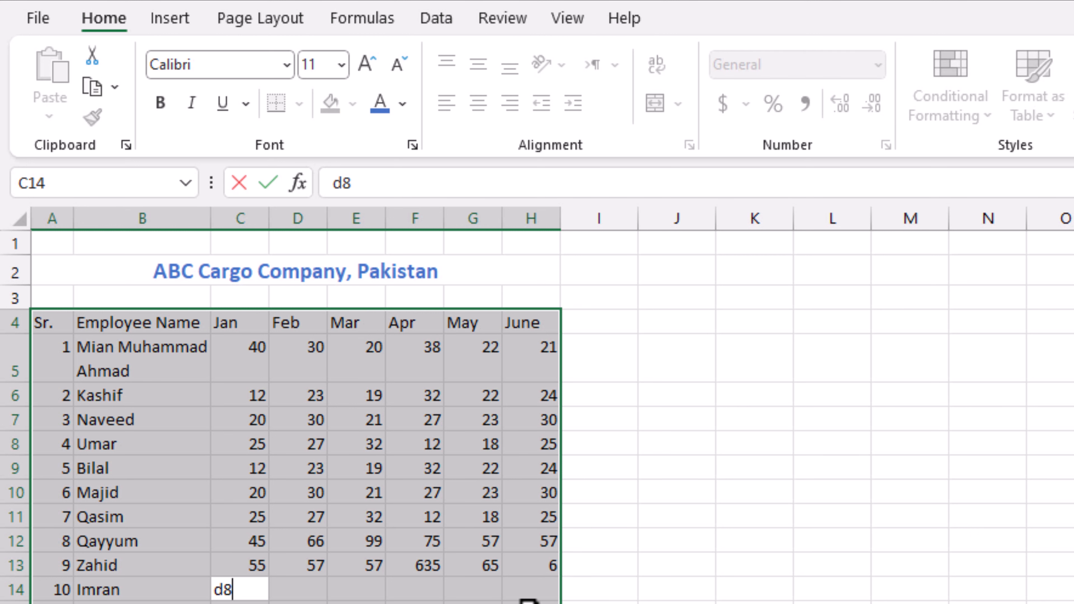
type("9")
key("Tab")
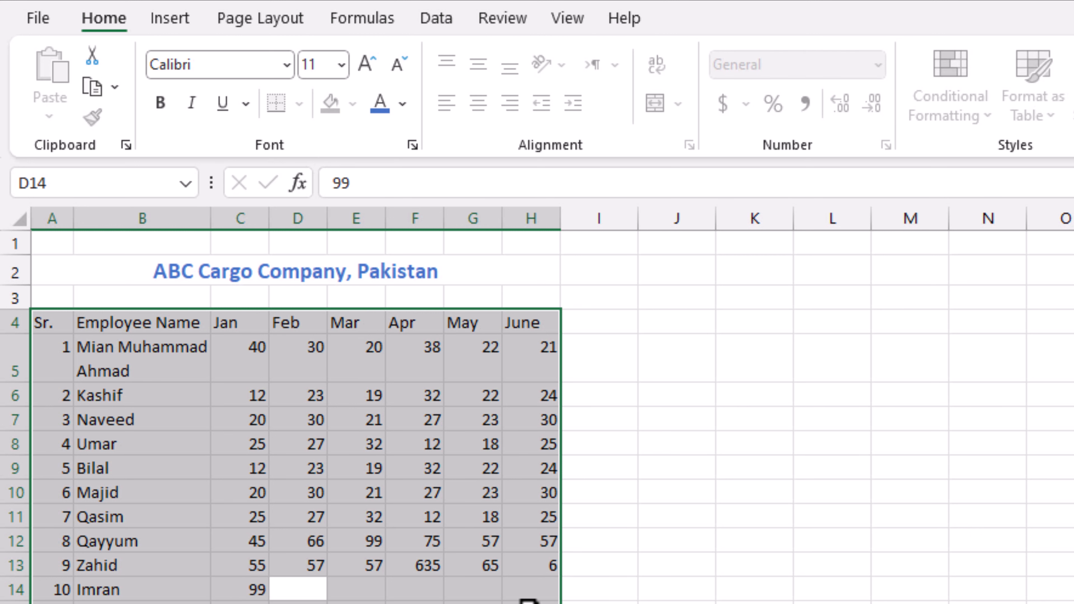
type("77")
key("Tab")
type("99")
key("Tab")
key("Tab")
key("Tab")
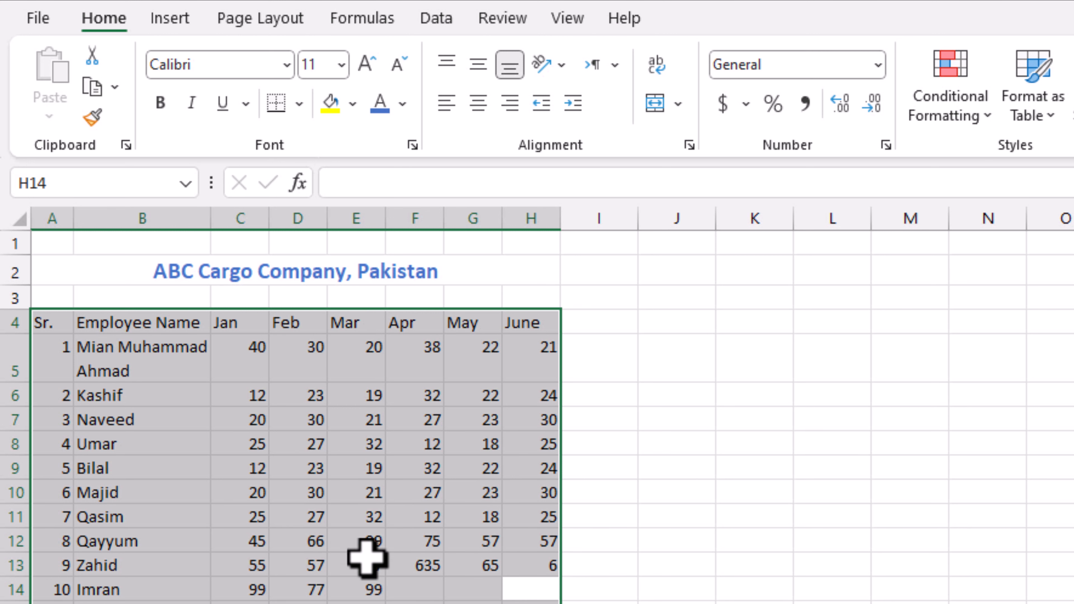
left_click(750, 399)
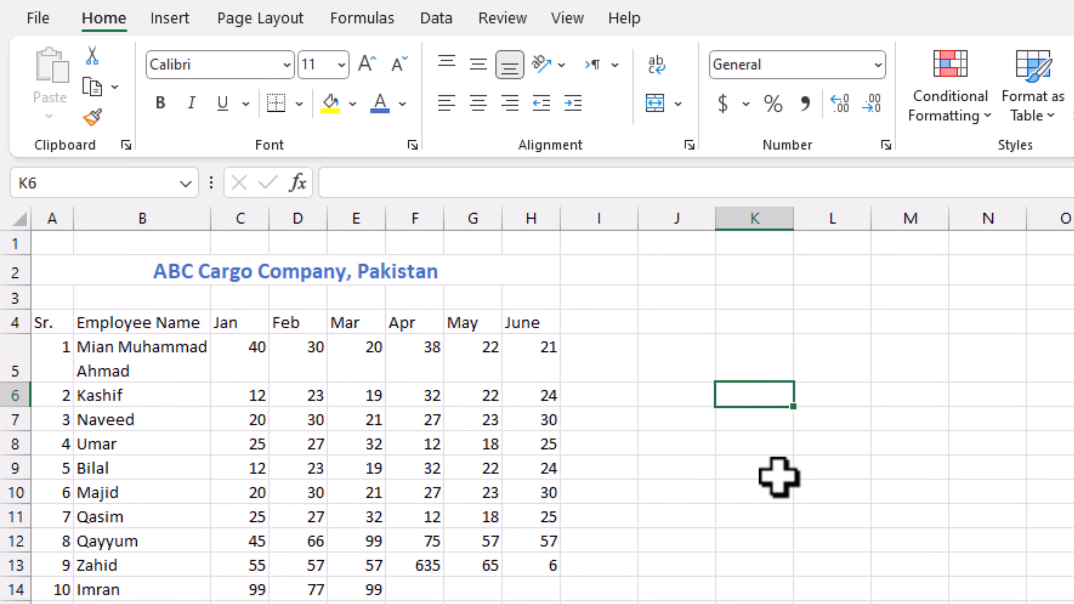
- AutoFill the month headers from C4 across to L4 so they run Jan through Oct
left_click_drag(234, 325, 415, 329)
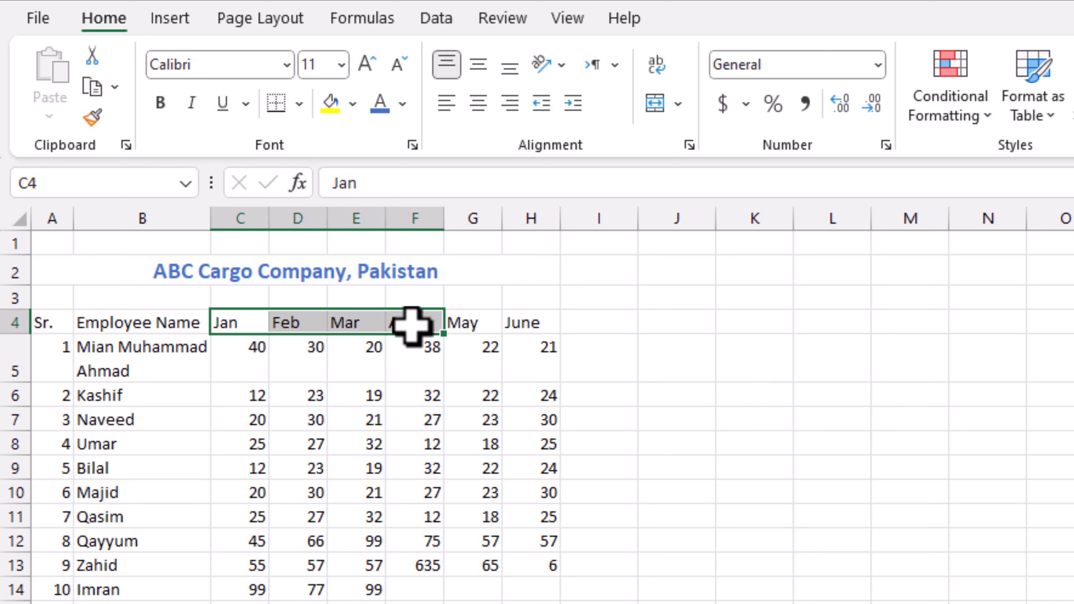
left_click(717, 333)
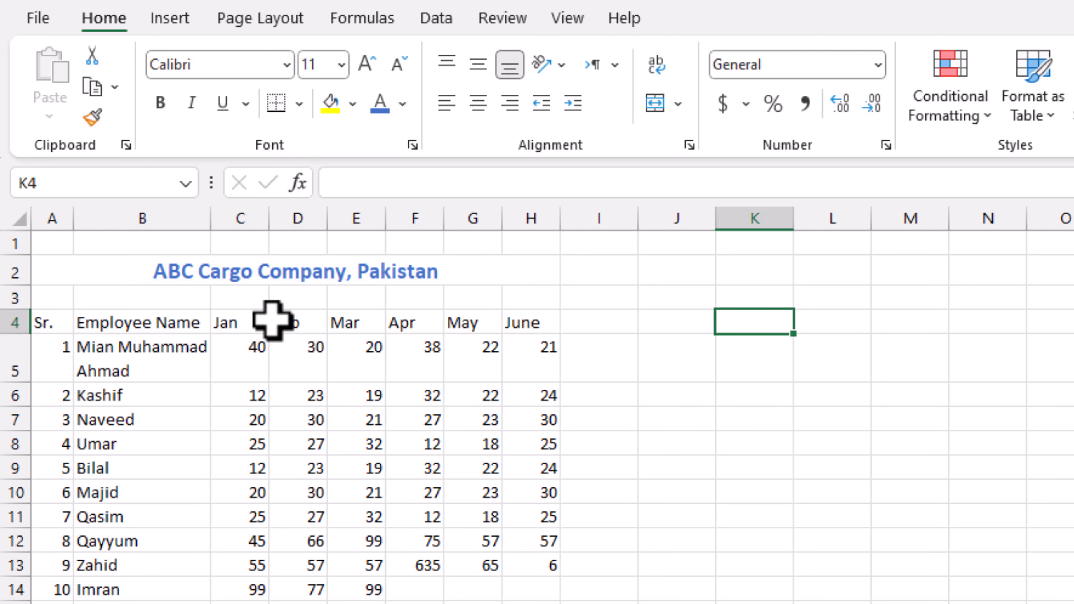
left_click(246, 323)
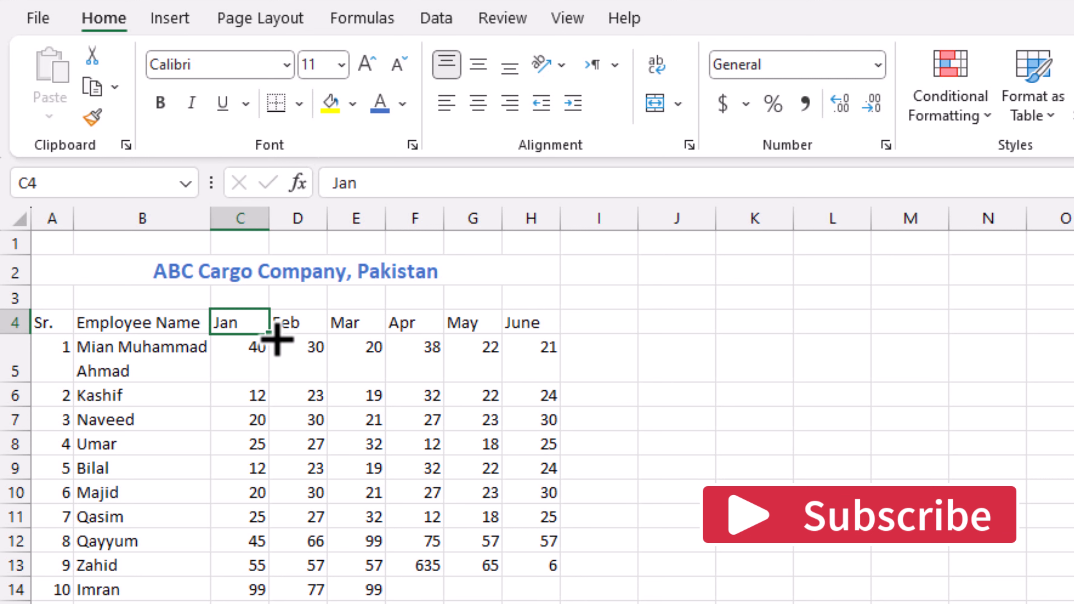
mouse_move(407, 343)
left_mouse_down()
mouse_move(907, 337)
mouse_move(827, 348)
left_mouse_up()
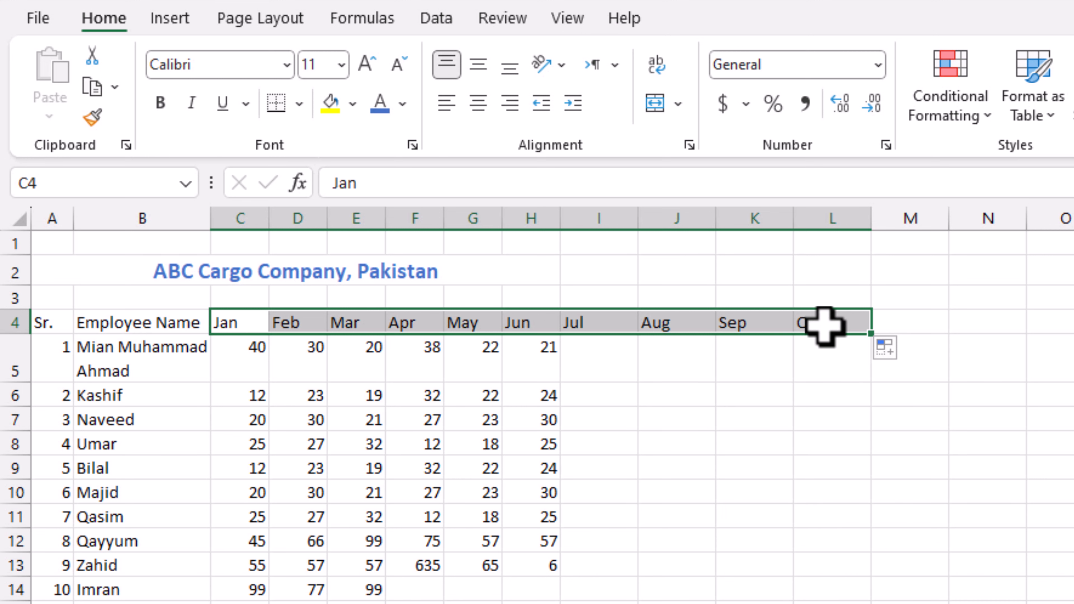
left_click(724, 373)
- Enter Jan in J6 and fill a month list down column J
left_click(677, 395)
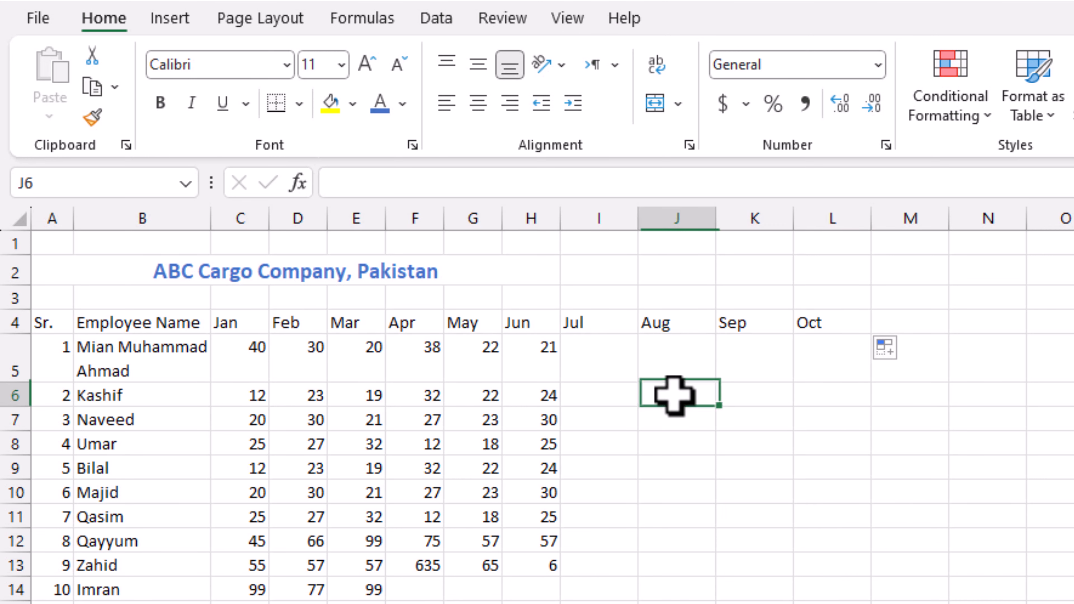
type("Jan")
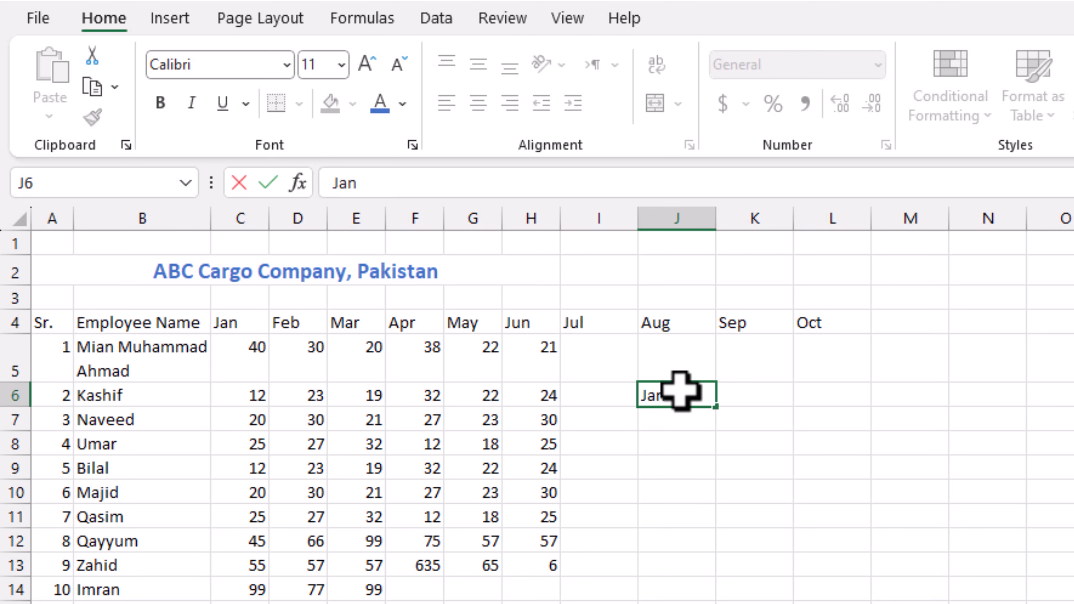
key("Return")
left_click(680, 392)
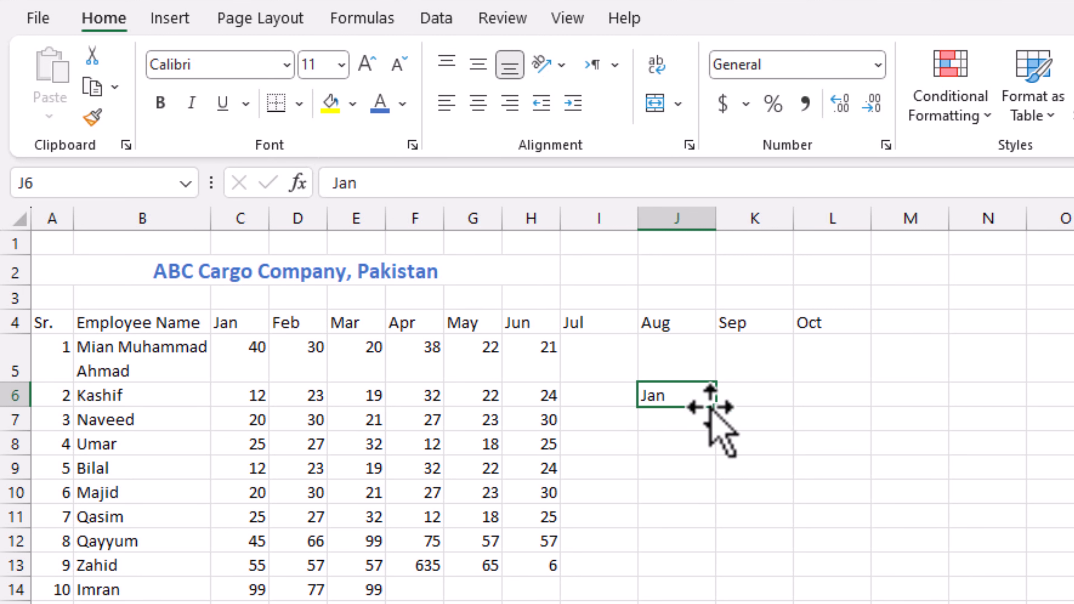
left_click_drag(715, 407, 715, 600)
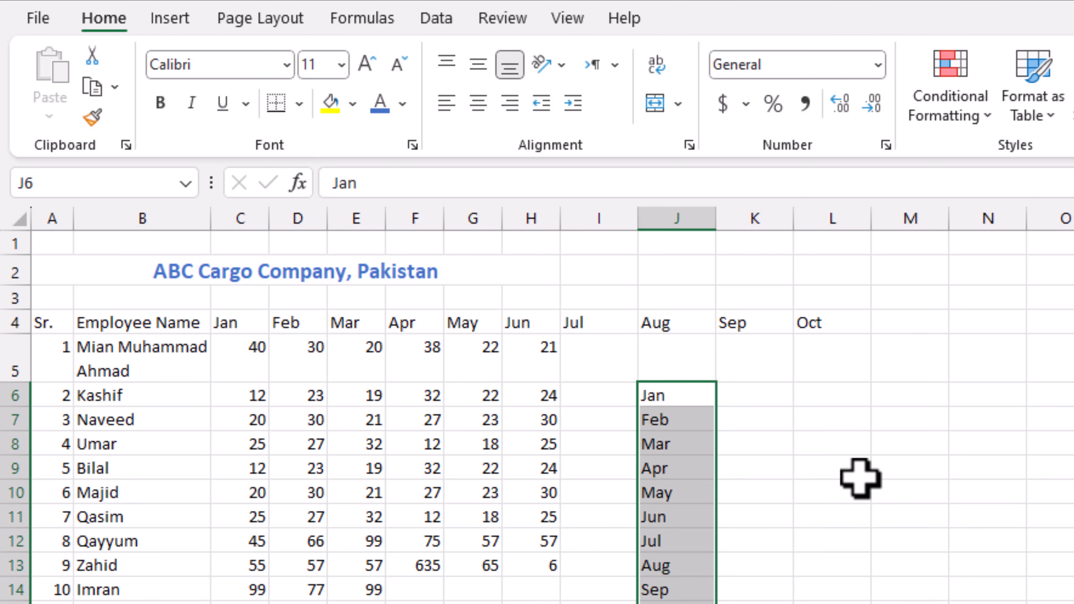
left_click(1049, 541)
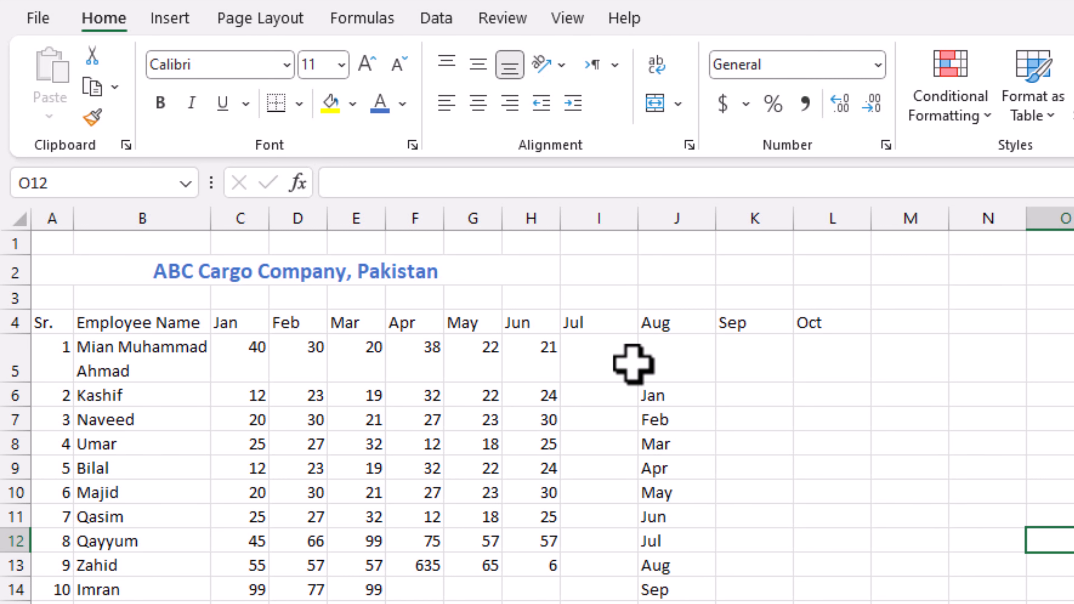
- Delete the trial months in columns I to L and type 'Total Visits' in I4
left_click(603, 326)
left_click_drag(604, 326, 910, 603)
left_click(1072, 444)
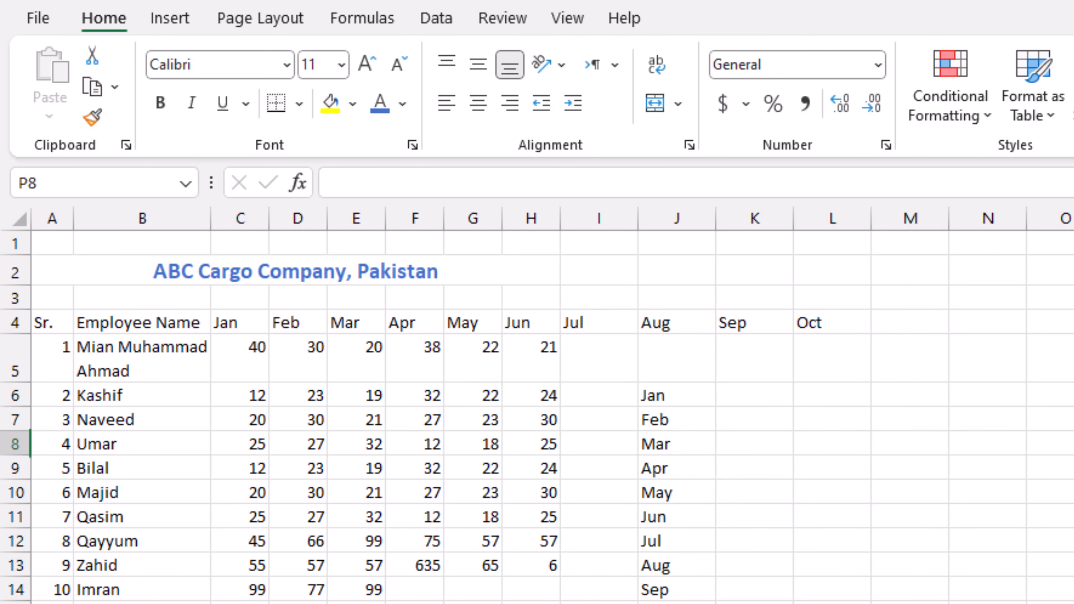
left_click(590, 368)
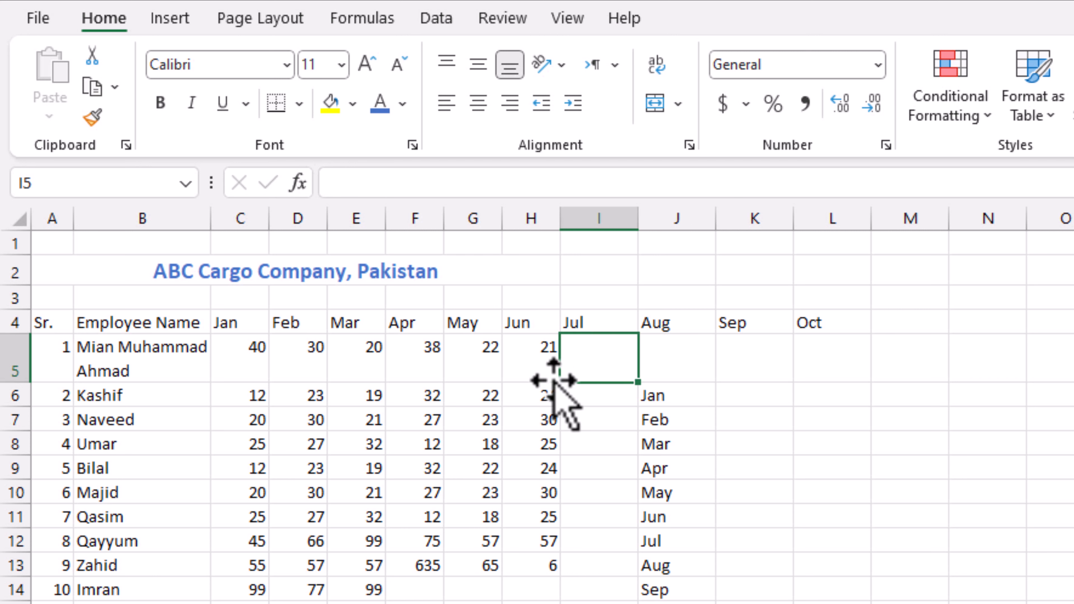
left_click_drag(611, 320, 824, 603)
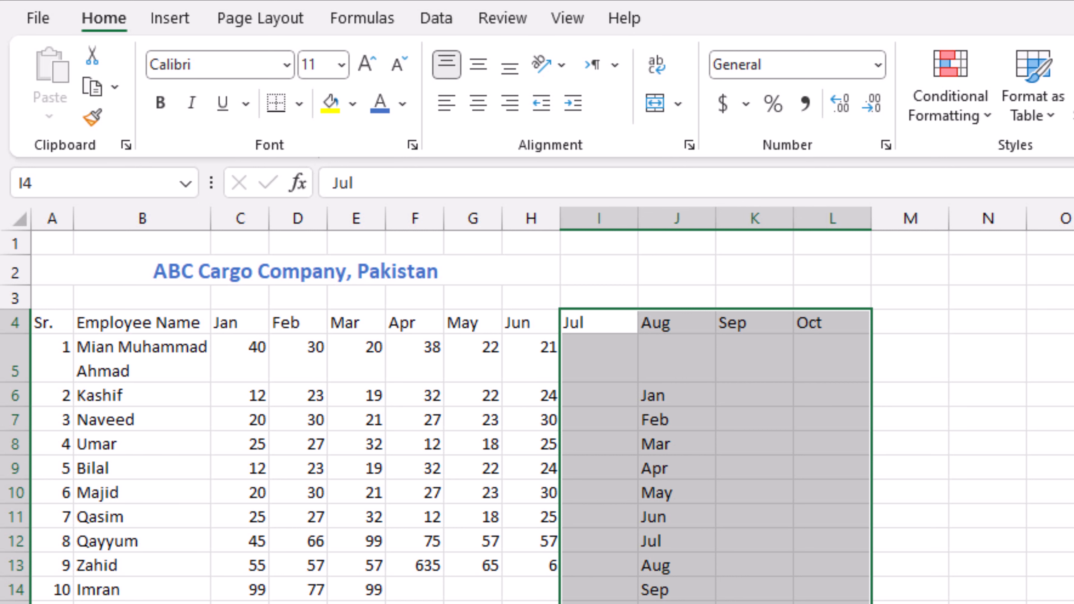
key("Delete")
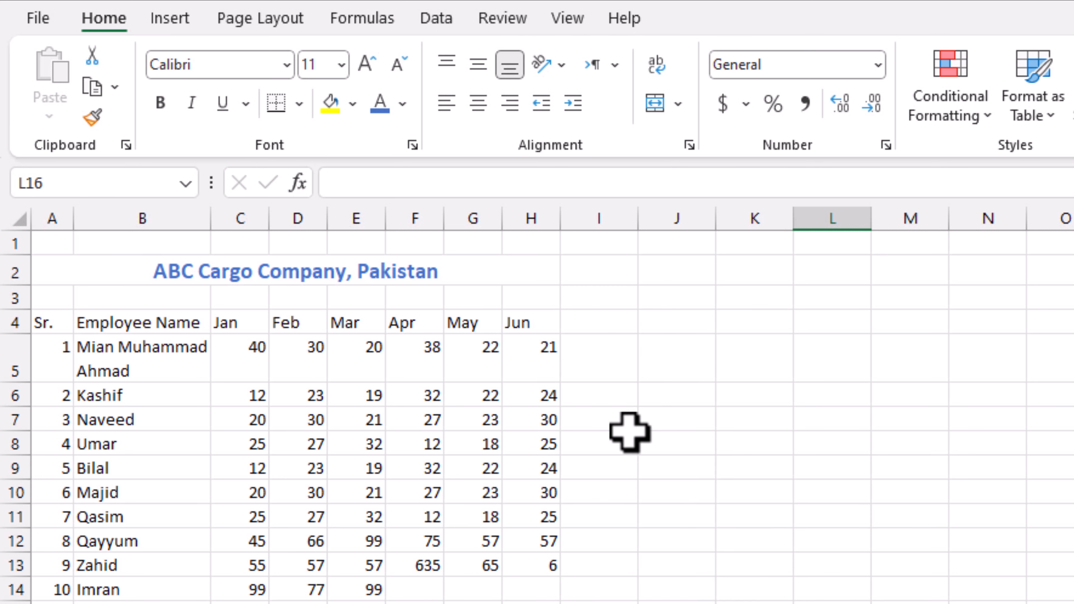
left_click(602, 324)
type("T")
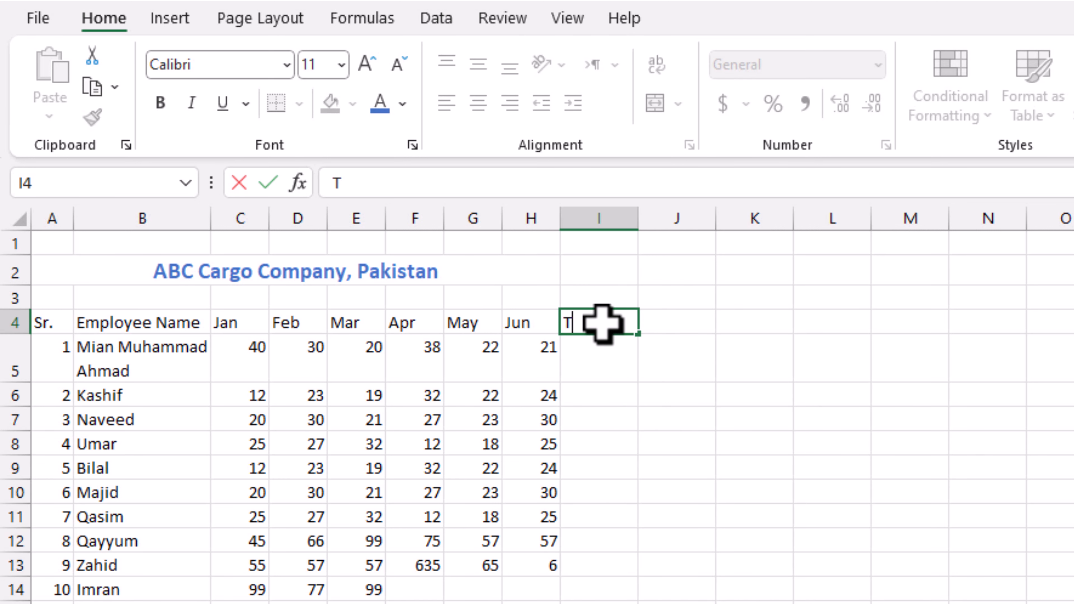
type("otal Visit")
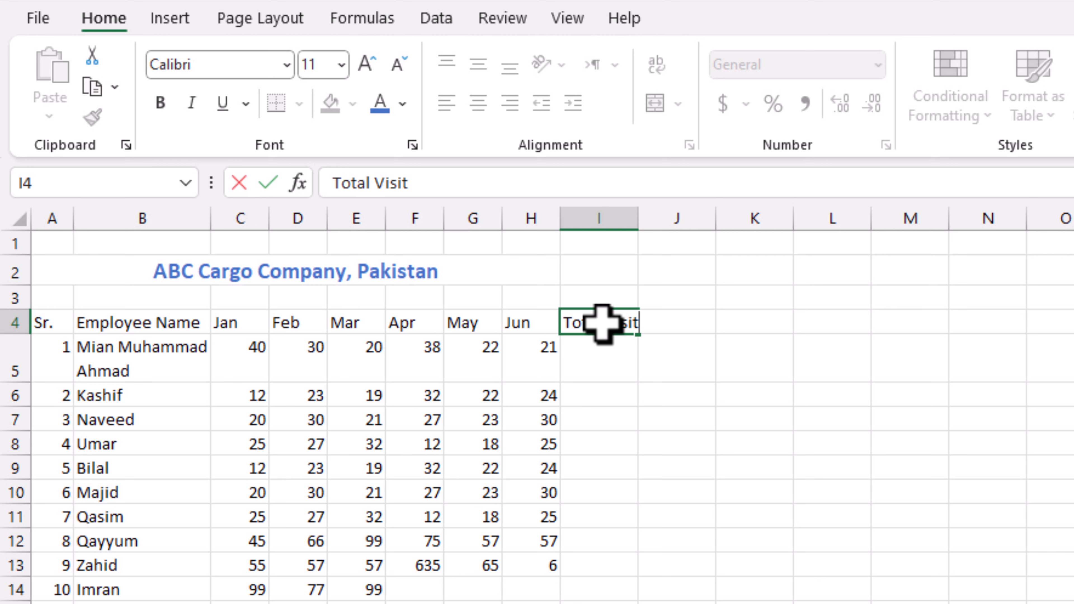
type("s")
- Commit the 'Total Visits' heading in I4 and select I5 for the first total
key("Return")
left_click(748, 366)
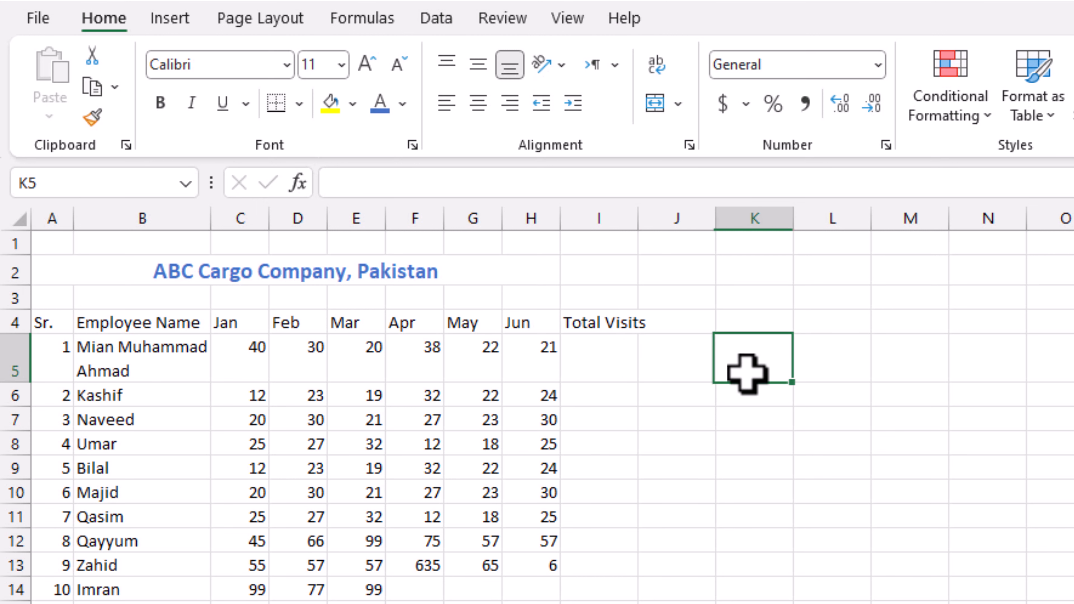
left_click(603, 360)
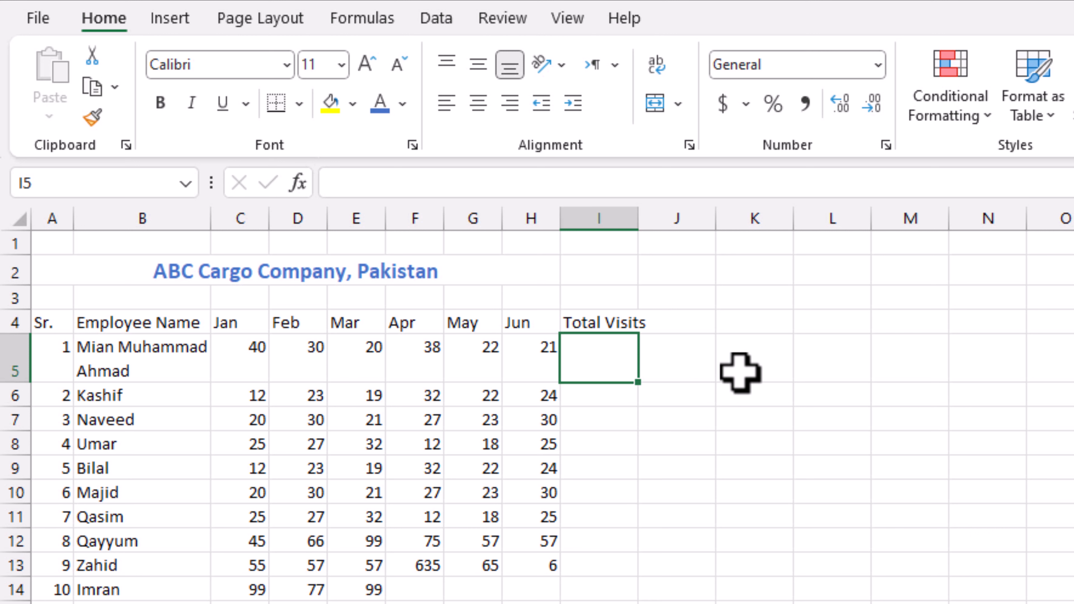
left_click_drag(254, 347, 550, 357)
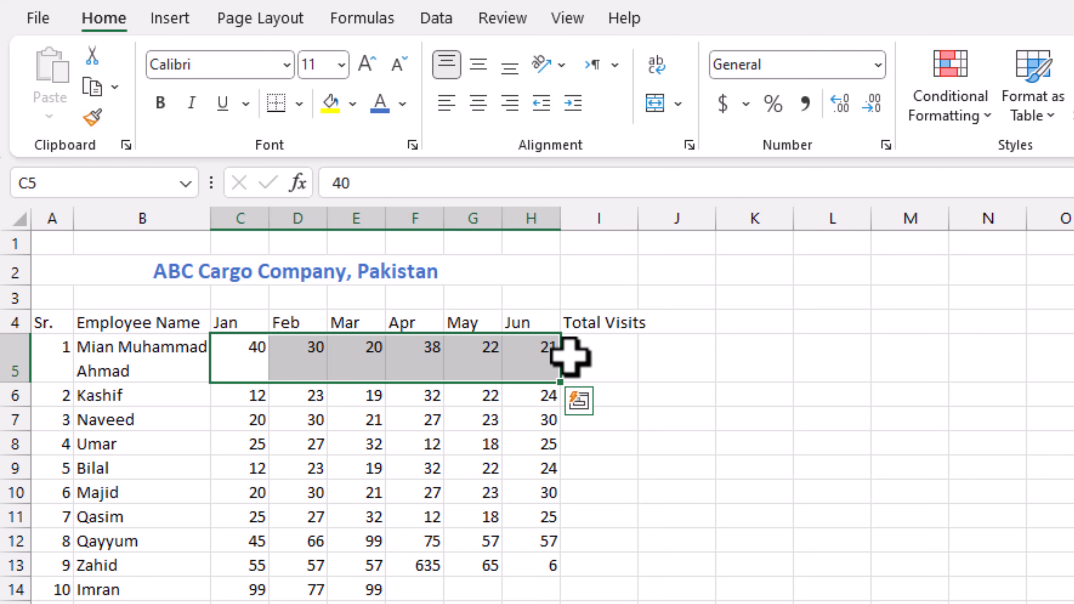
left_click(611, 359)
- Enter =SUM(C5:H5) in I5, giving the first employee a total of 171
type("=")
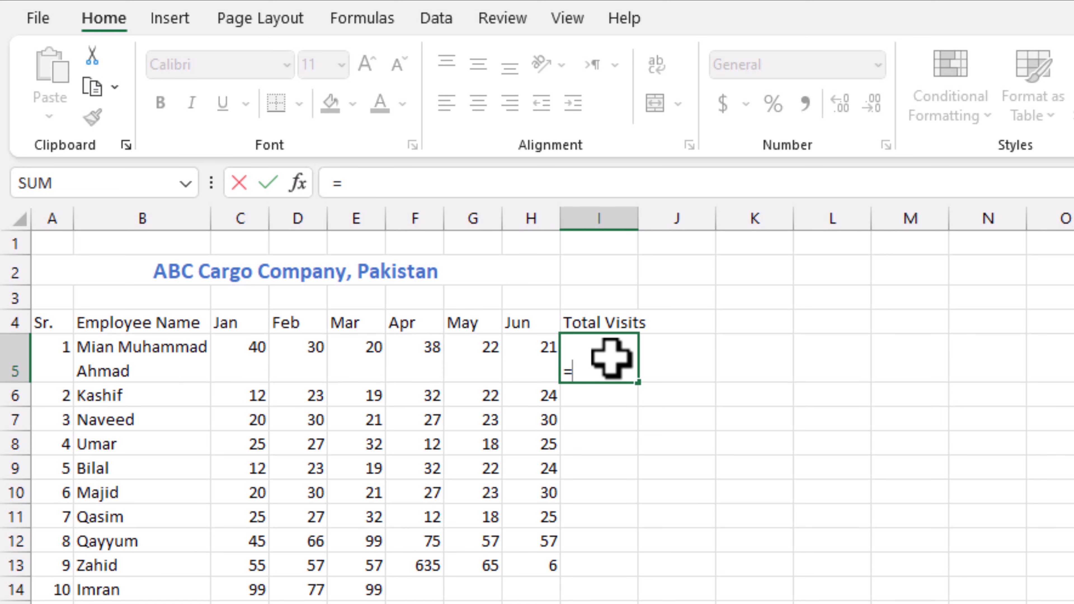
type("sum(")
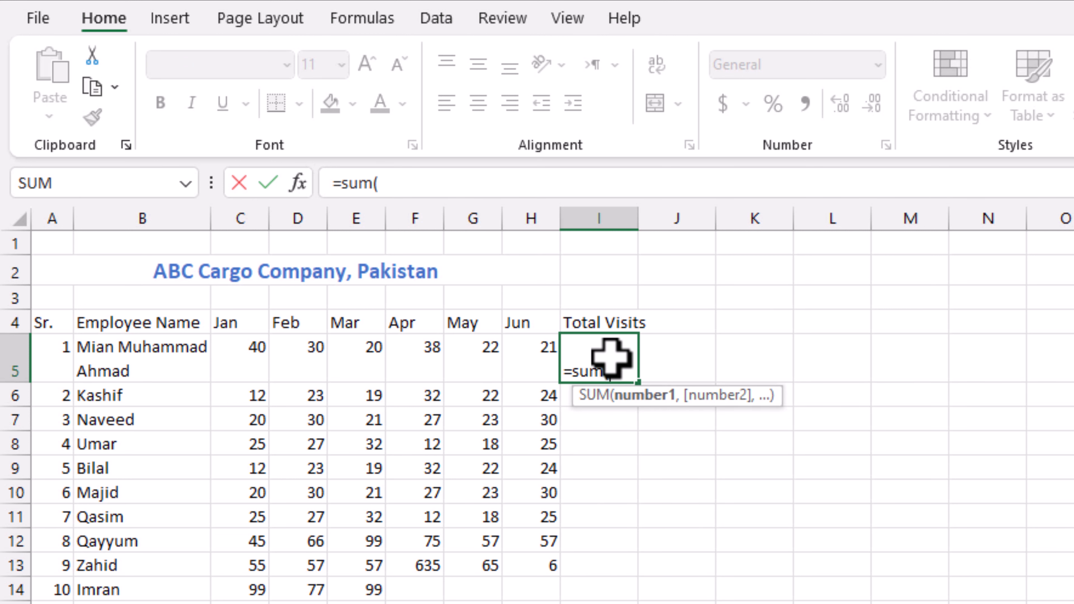
left_click(250, 357)
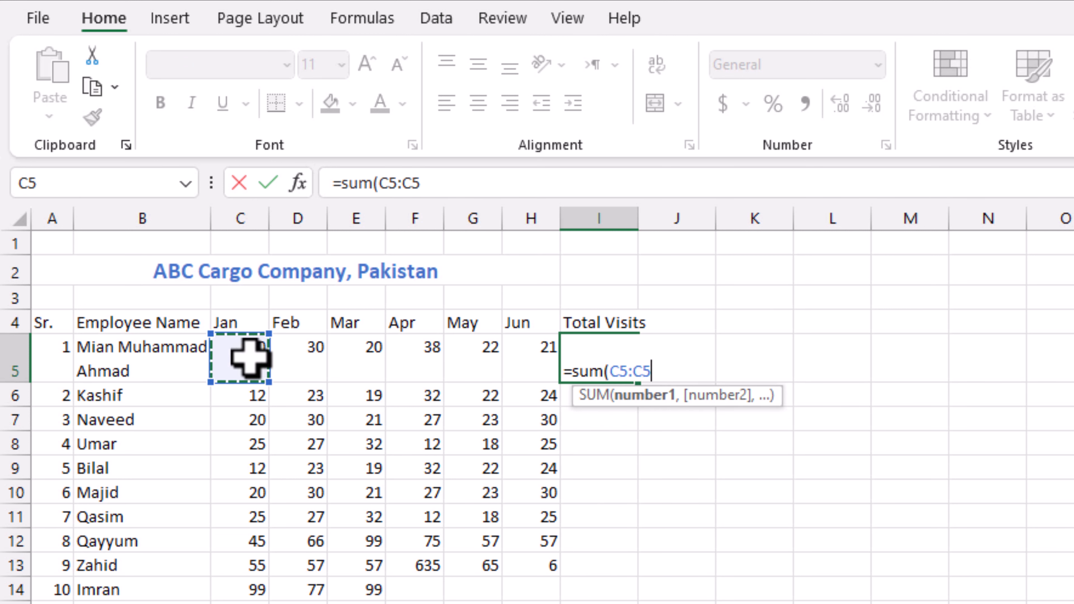
left_click_drag(250, 357, 517, 353)
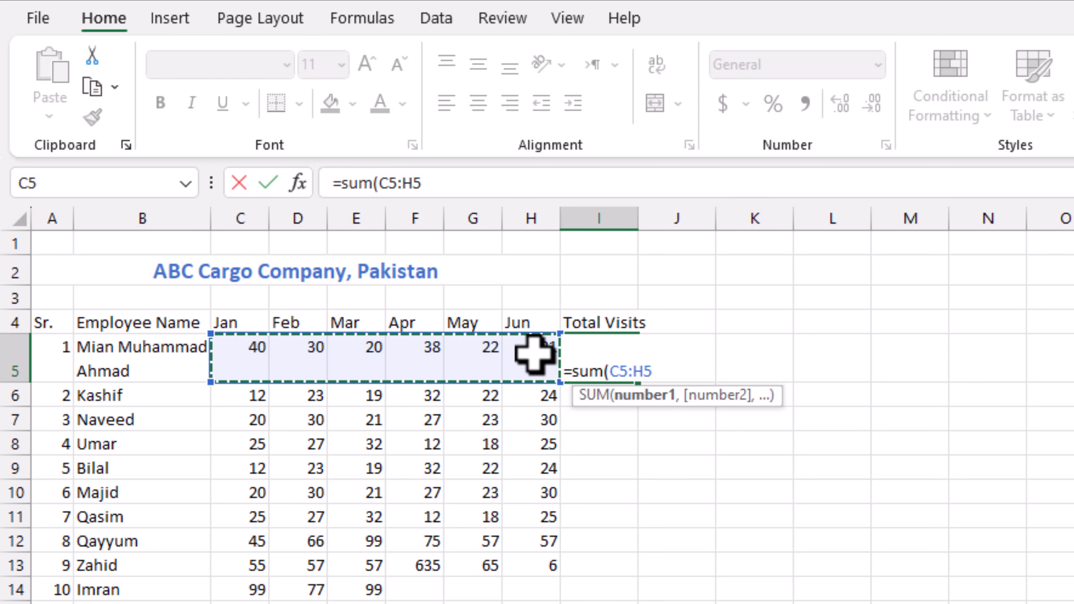
type(")")
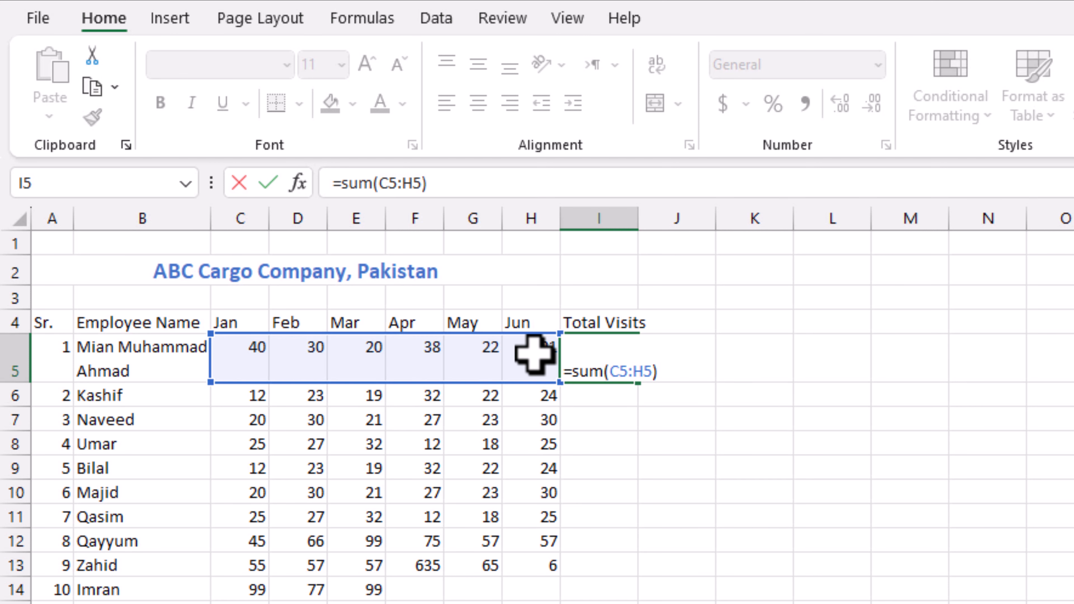
key("Return")
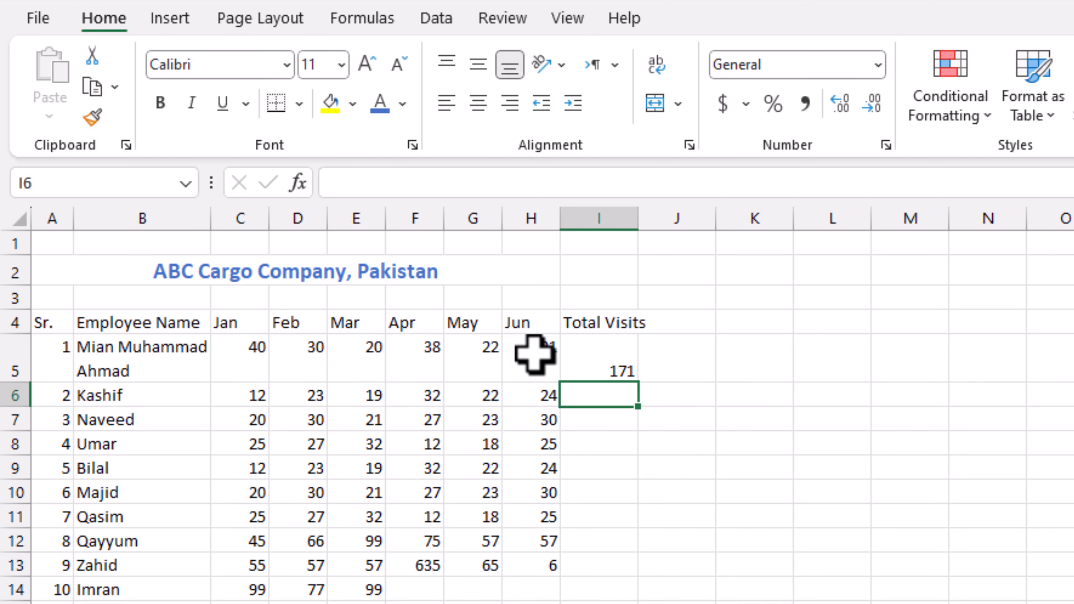
left_click(731, 363)
- AutoSum the second employee's visits in I6 as =SUM(C6:H6), giving 132
left_click(624, 358)
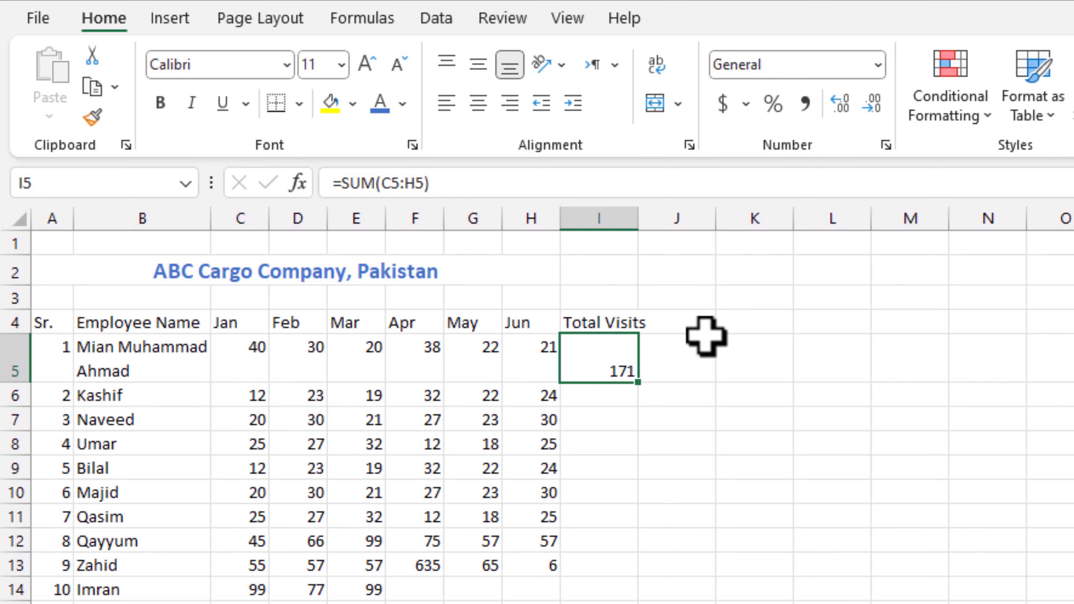
left_click(601, 397)
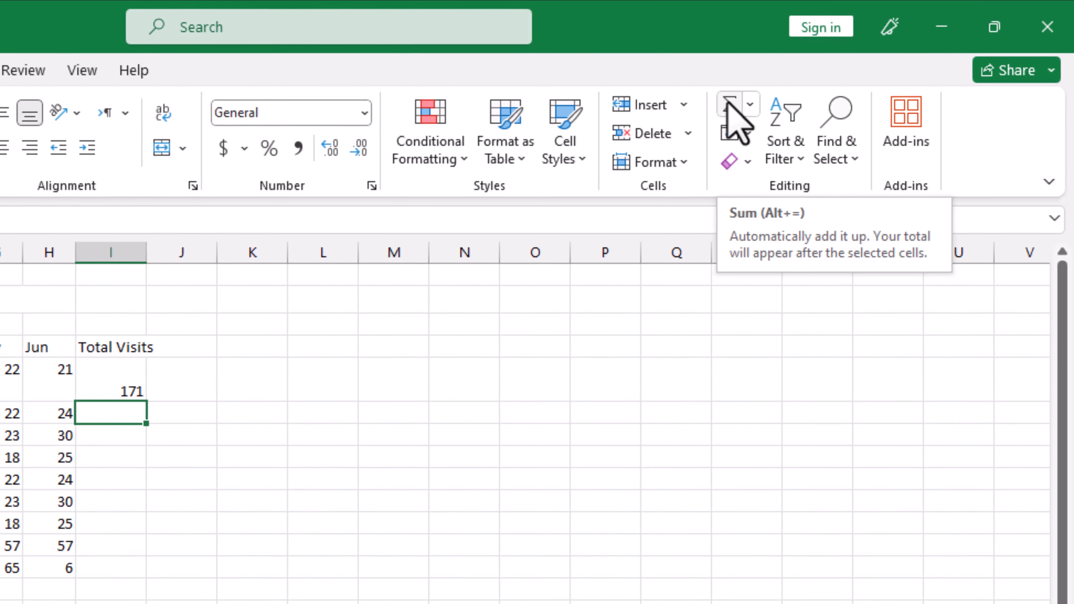
left_click(653, 127)
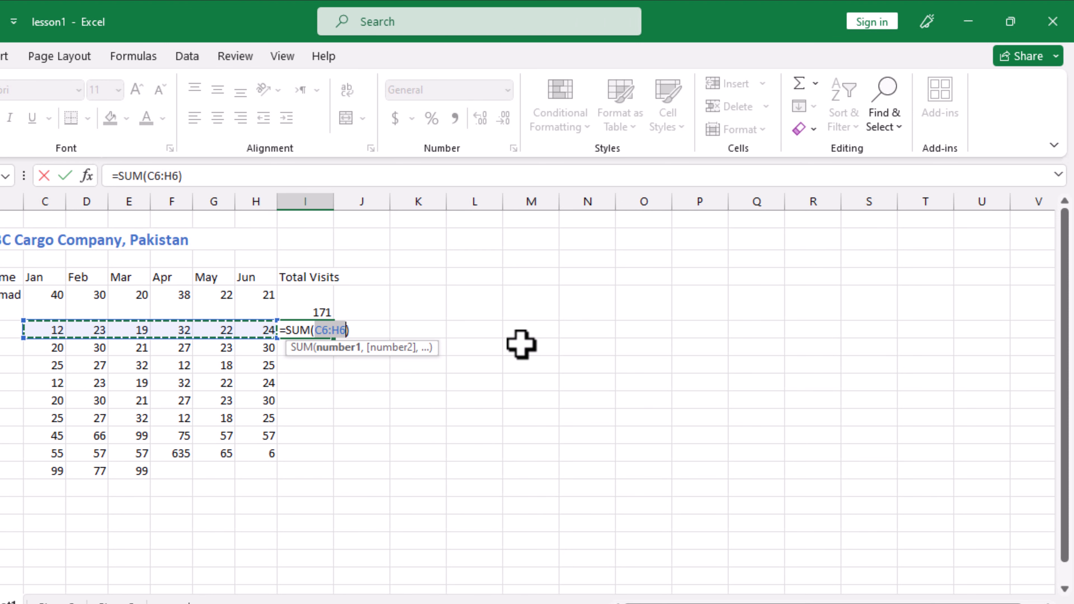
key("Return")
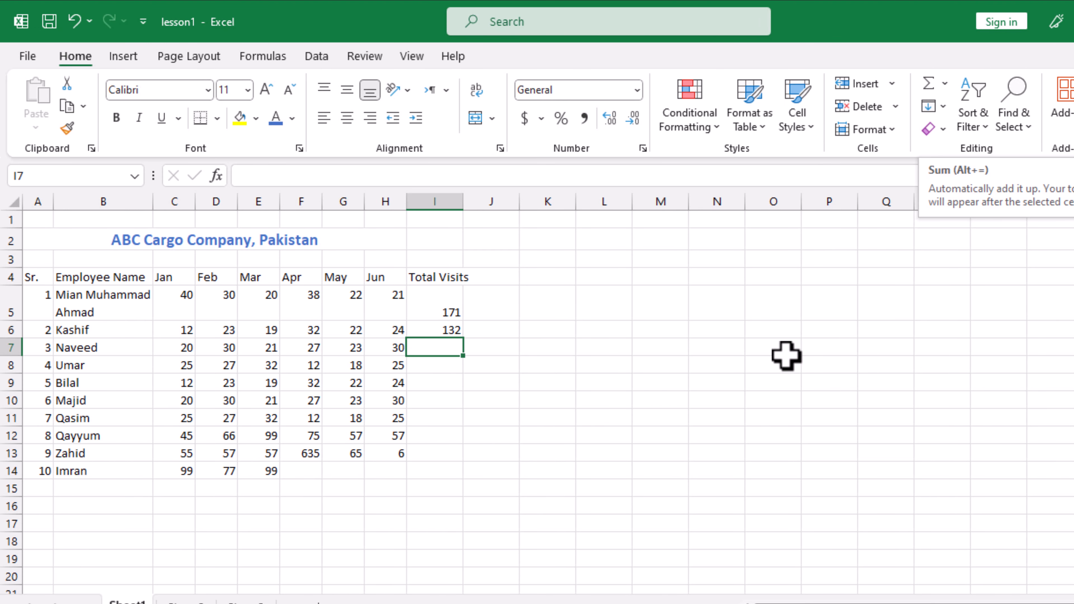
left_click(465, 378)
- Sum Naveed's Jan–Jun visits in I7 (151) with AutoSum, then select I5:I14 to fill totals down
left_click(442, 346)
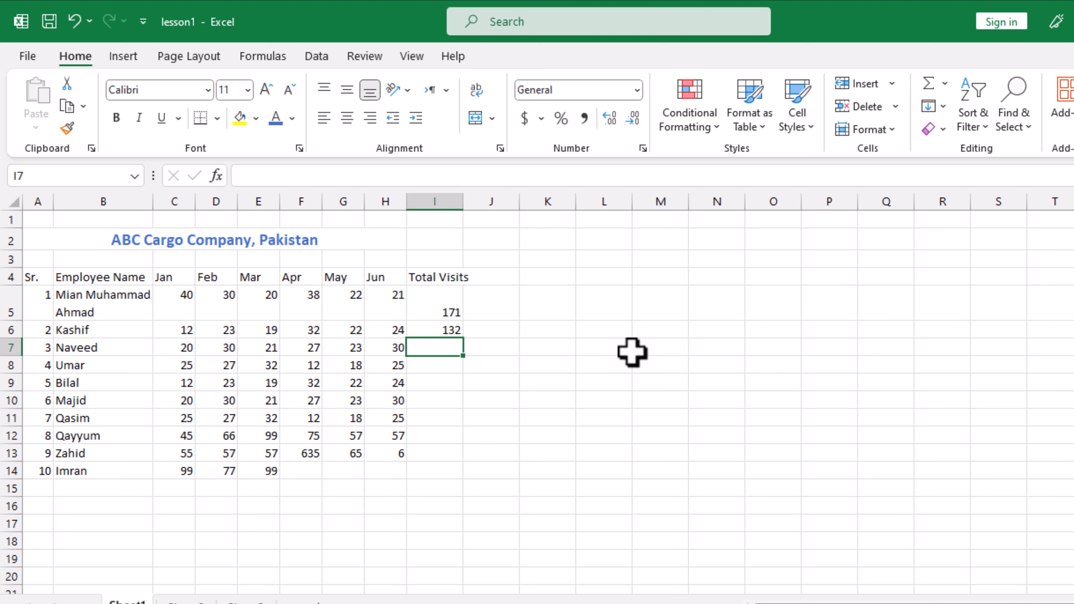
key("alt+equal")
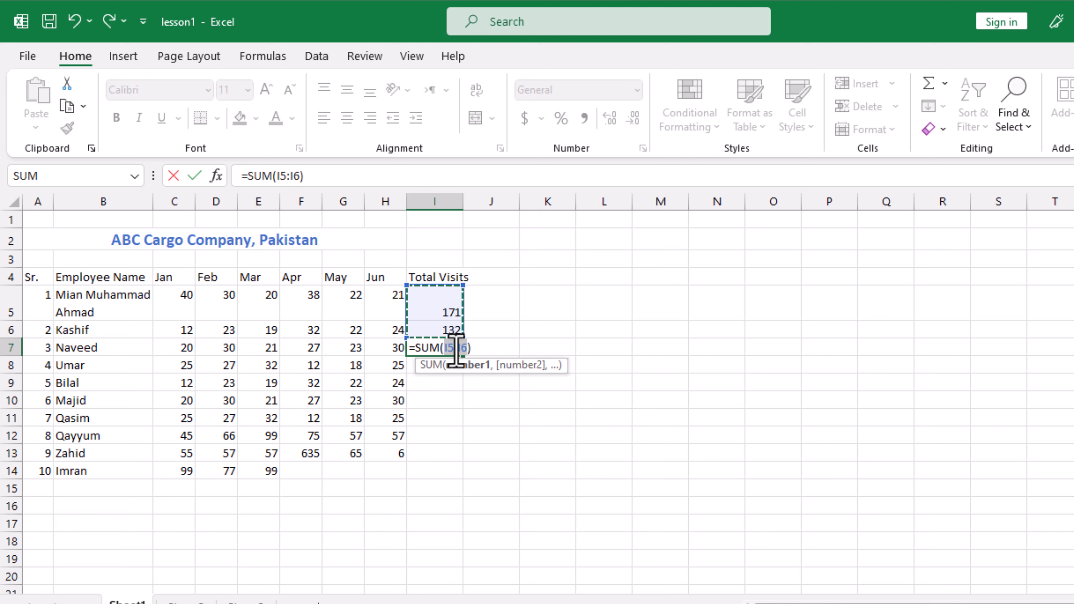
left_click_drag(185, 347, 383, 351)
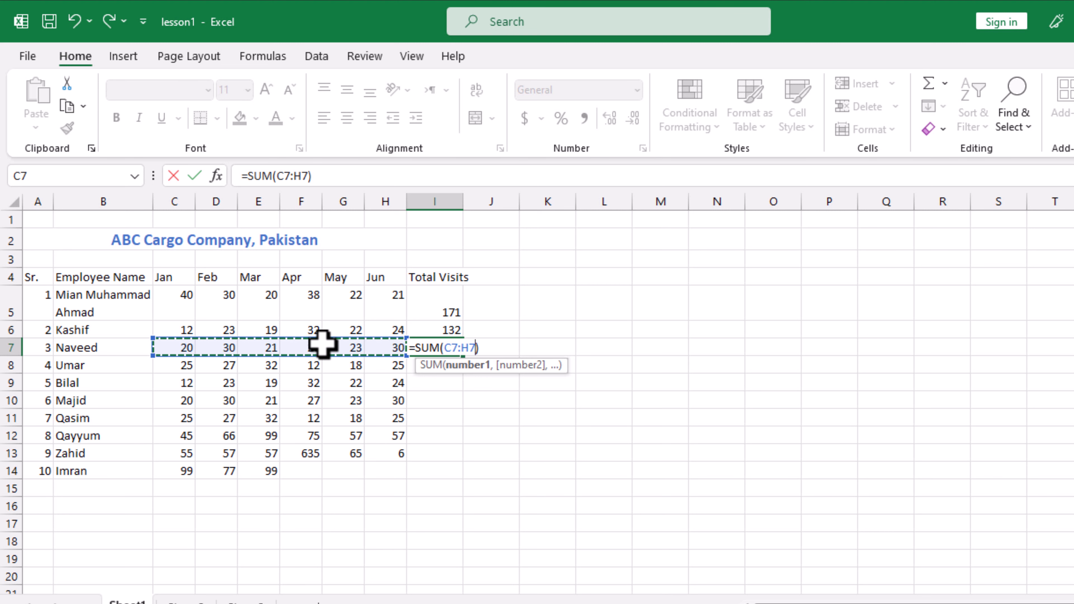
key("Return")
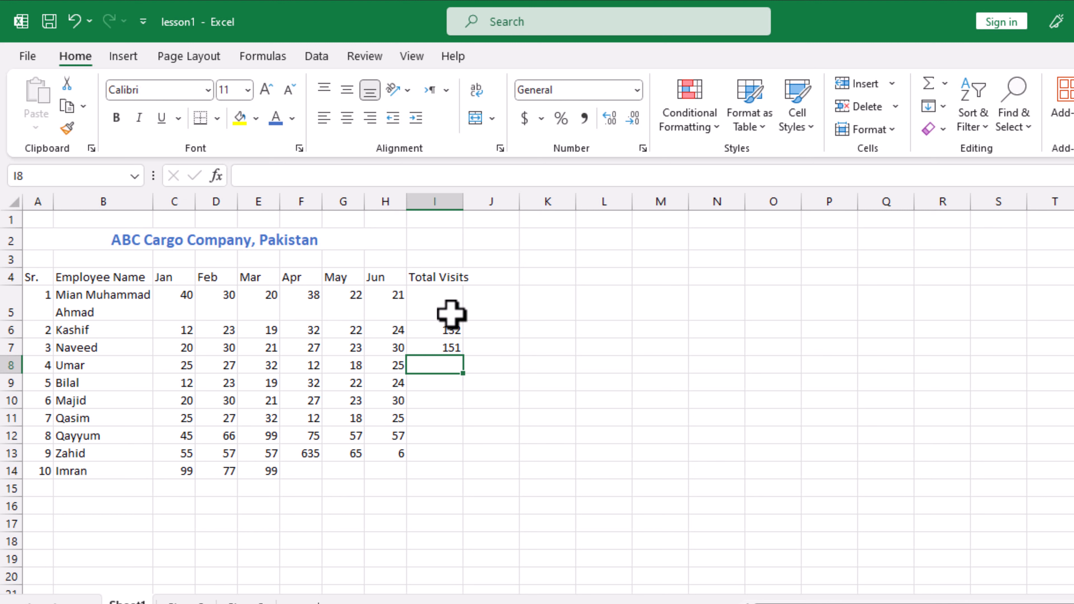
left_click_drag(449, 298, 447, 461)
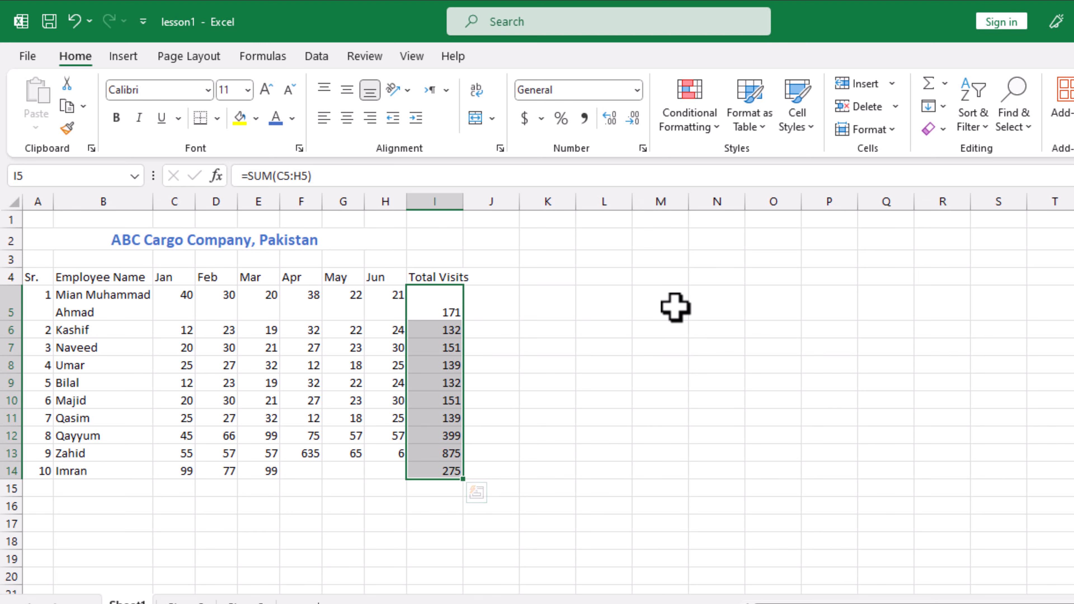
- Check the filled totals and the Jun value's alignment, undoing the top alignment change on 171
left_click(555, 335)
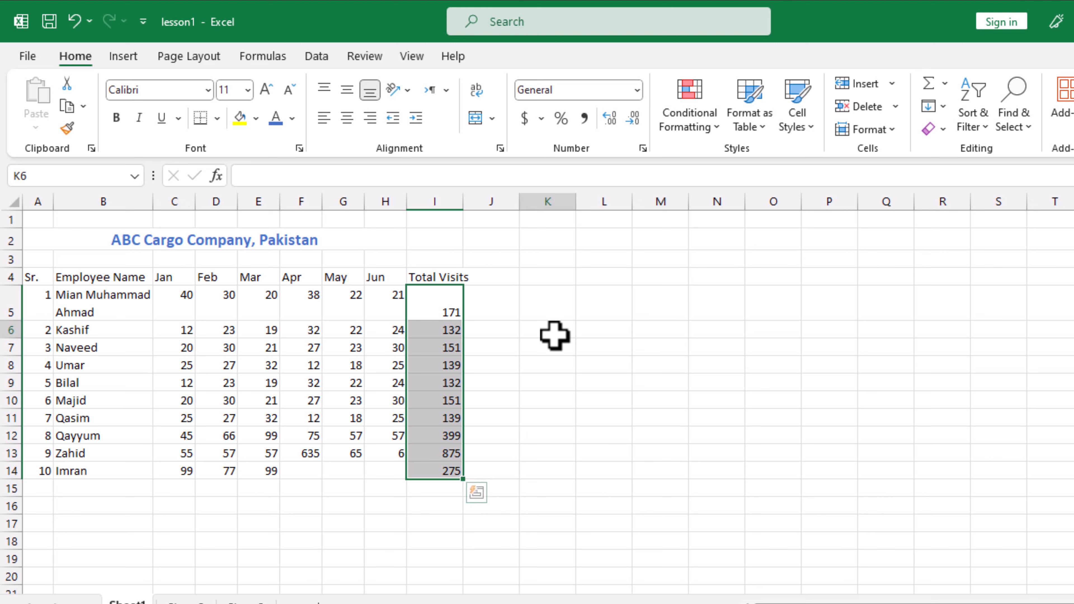
left_click(434, 399)
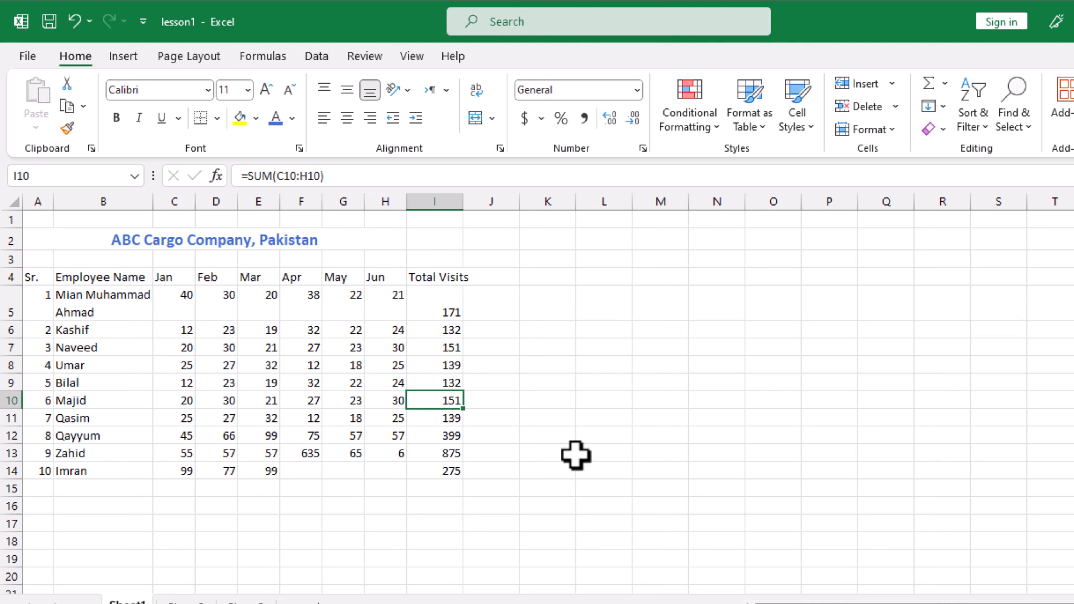
left_click(569, 417)
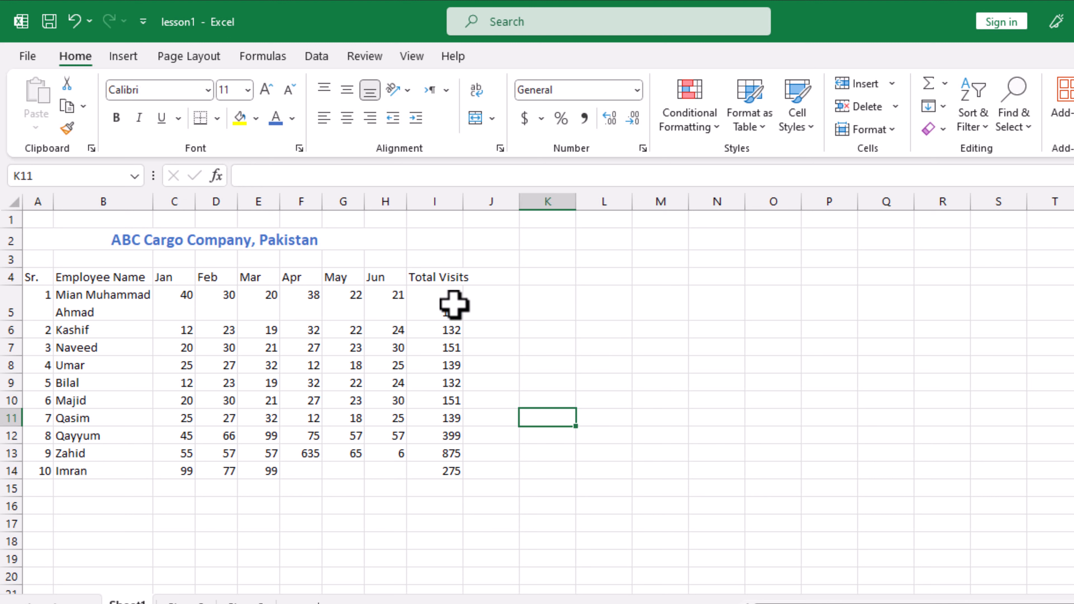
left_click(450, 309)
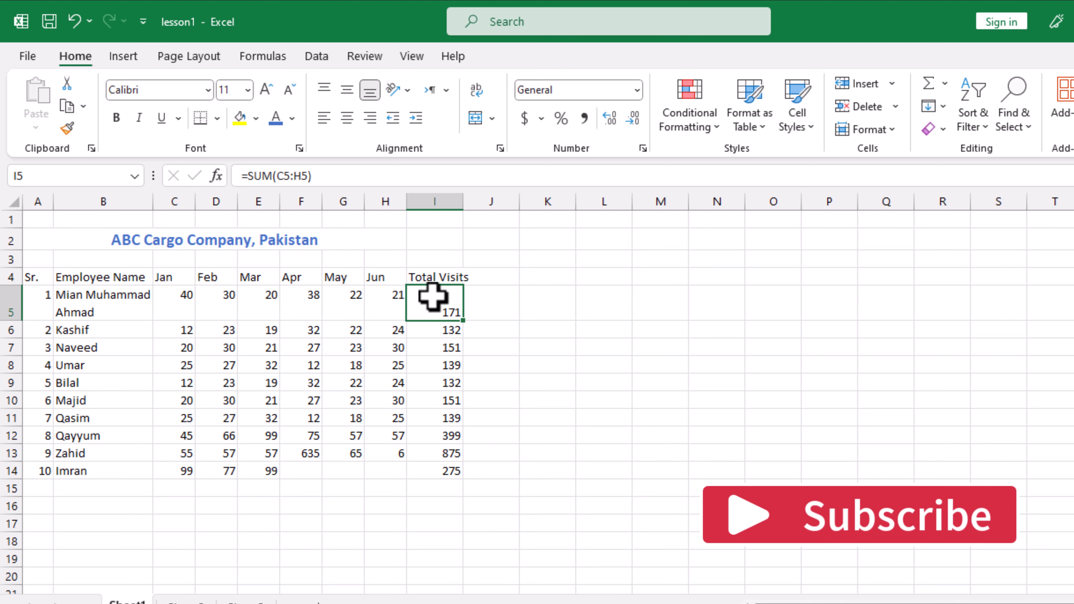
left_click(386, 296)
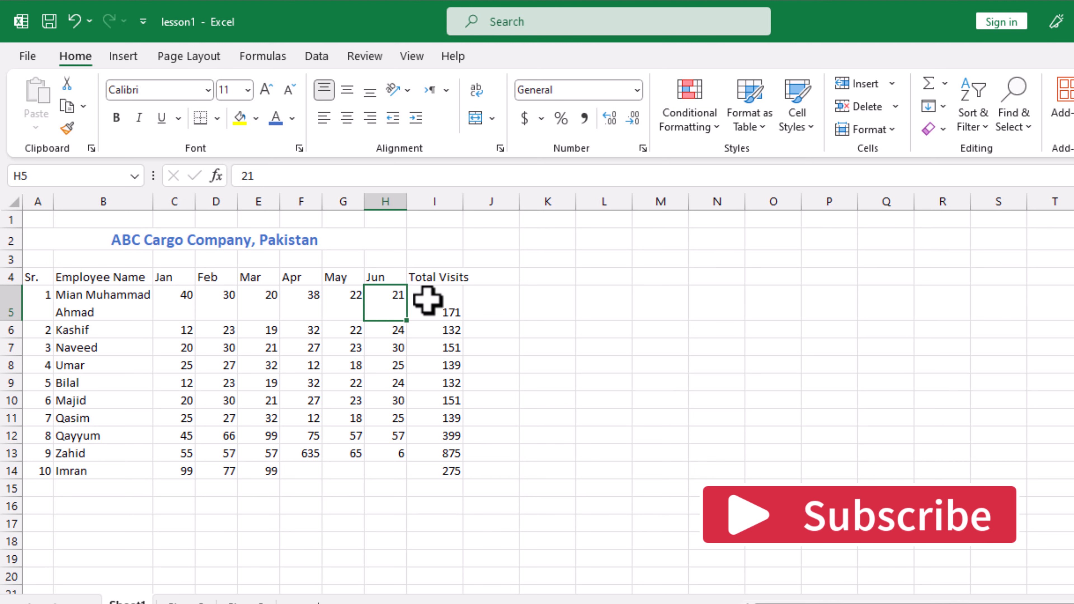
left_click(440, 300)
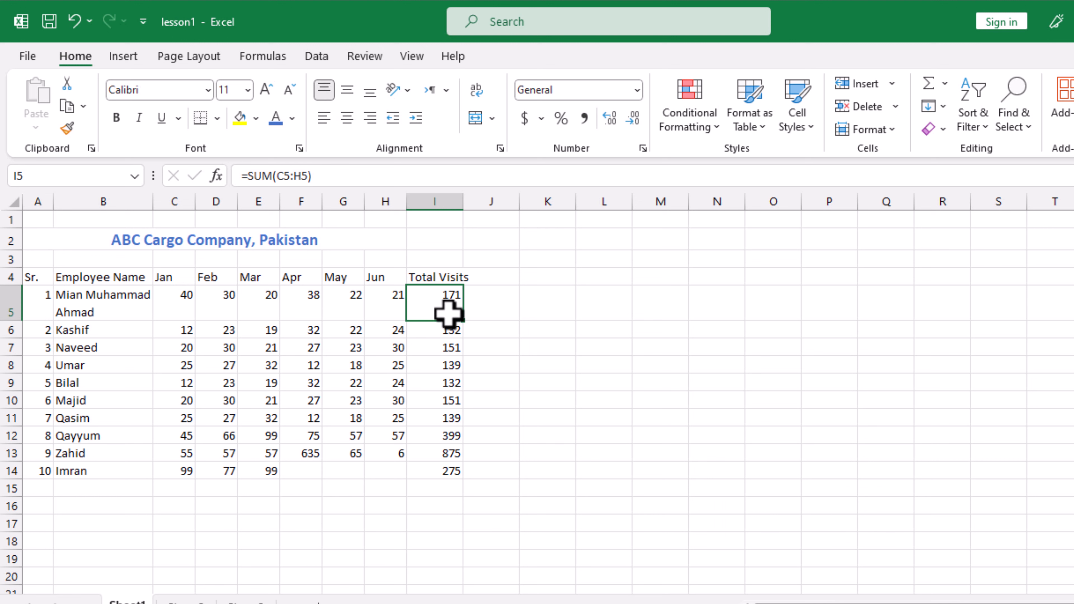
key("ctrl+z")
- Copy H5's top-aligned formatting onto the 171 total in I5 with Format Painter
left_click(381, 295)
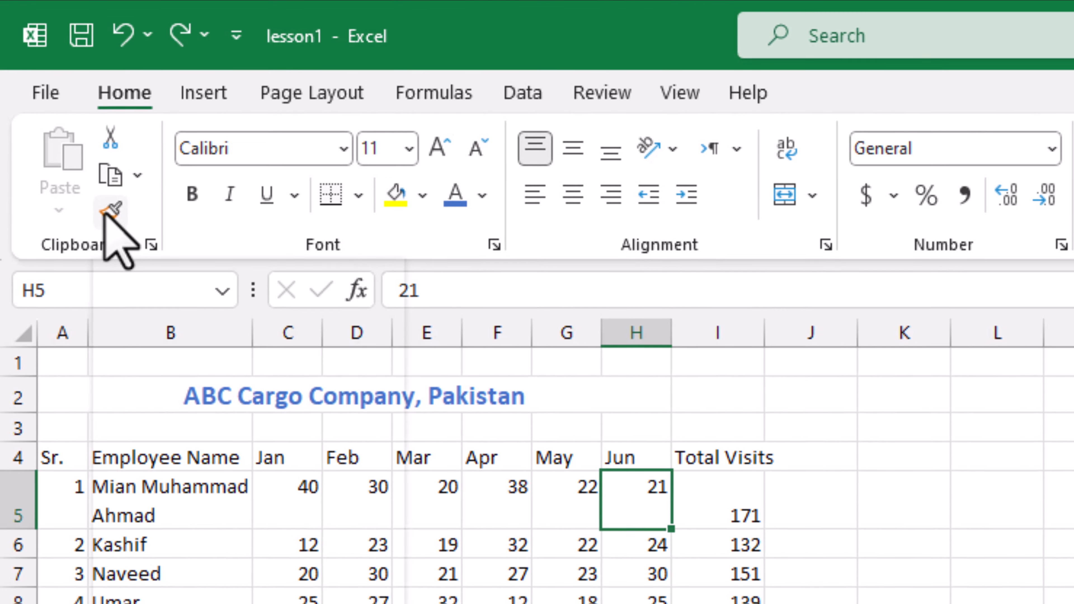
left_click(107, 214)
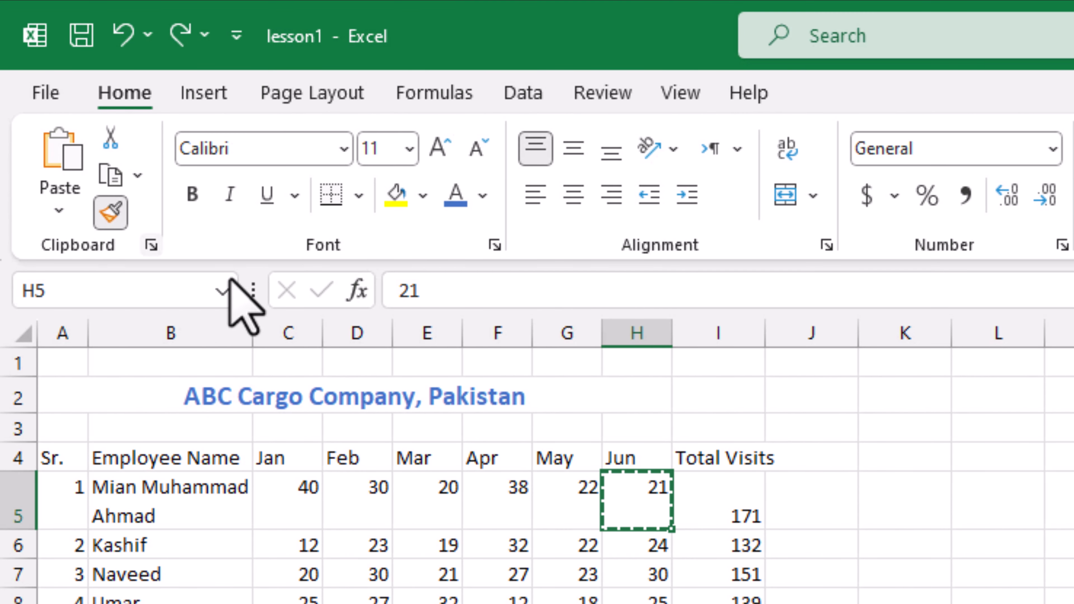
left_click(732, 501)
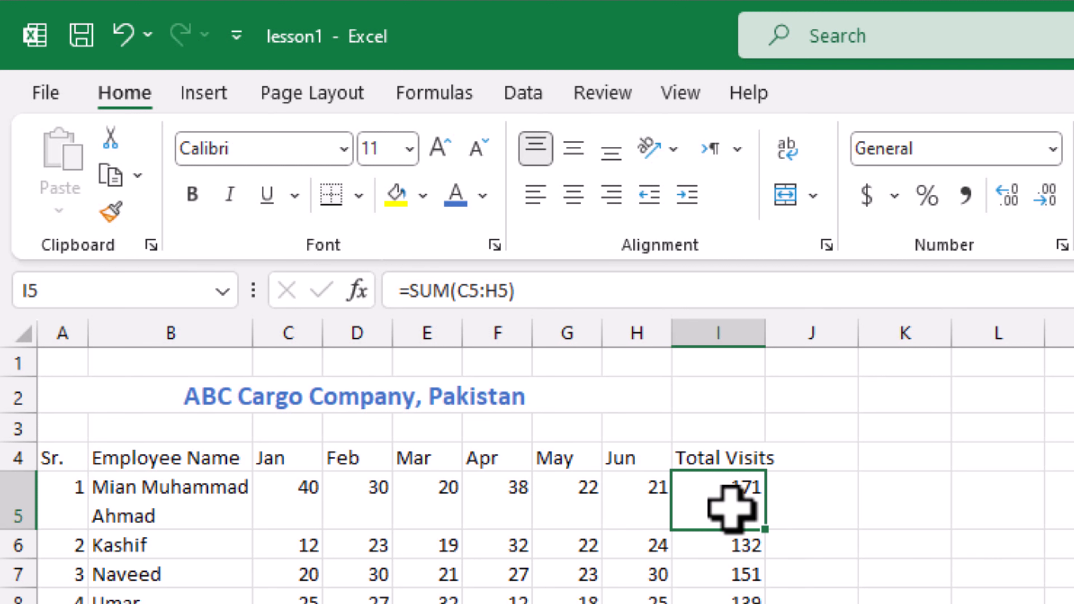
left_click(354, 497)
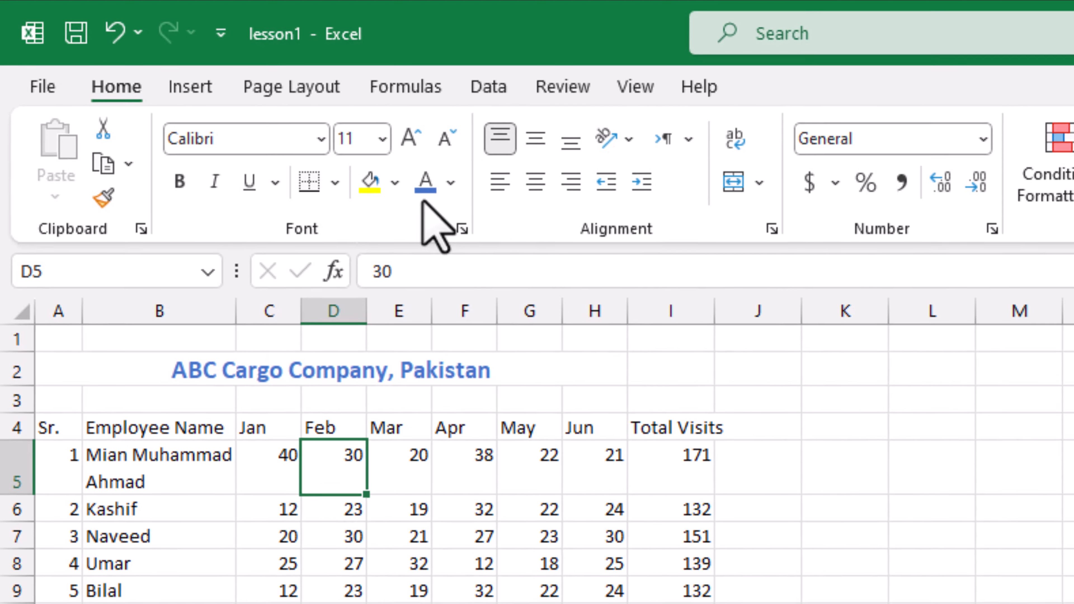
- Make the Feb value 30 in D5 red, bold and font size 12
left_click(425, 183)
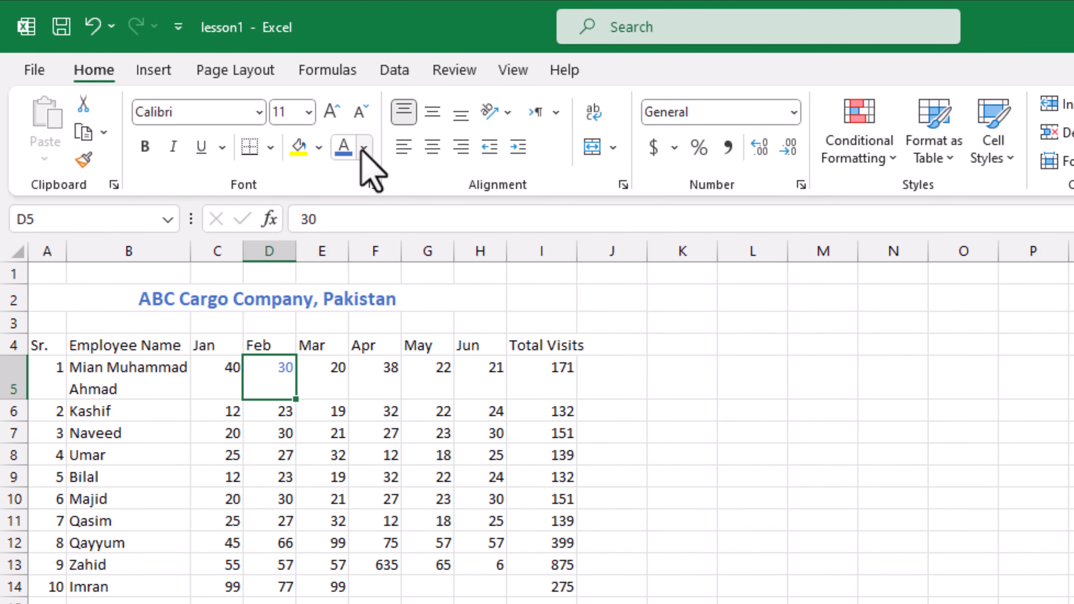
left_click(364, 147)
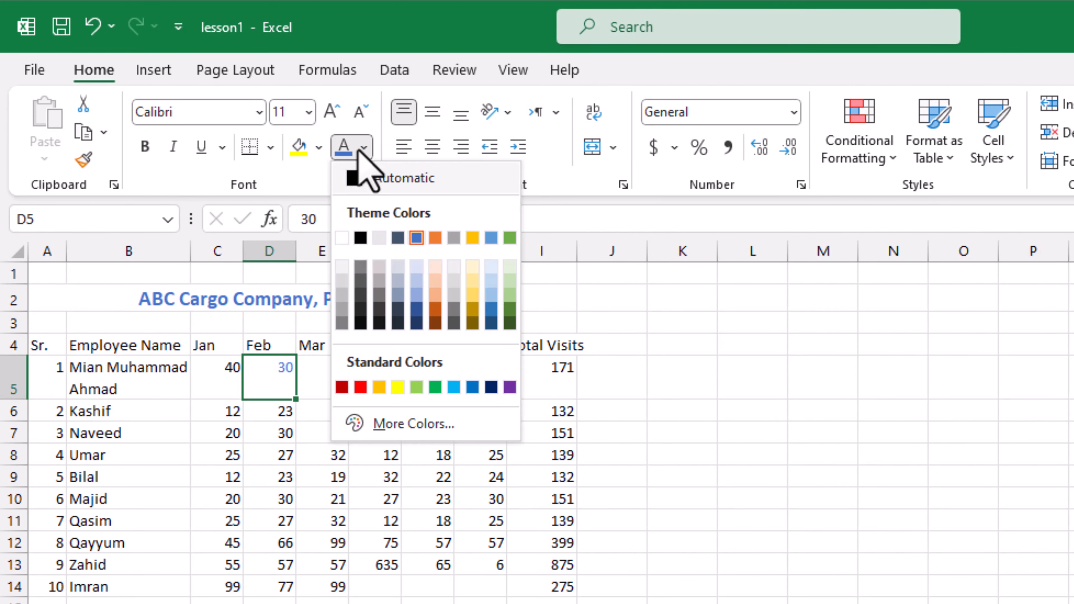
left_click(361, 388)
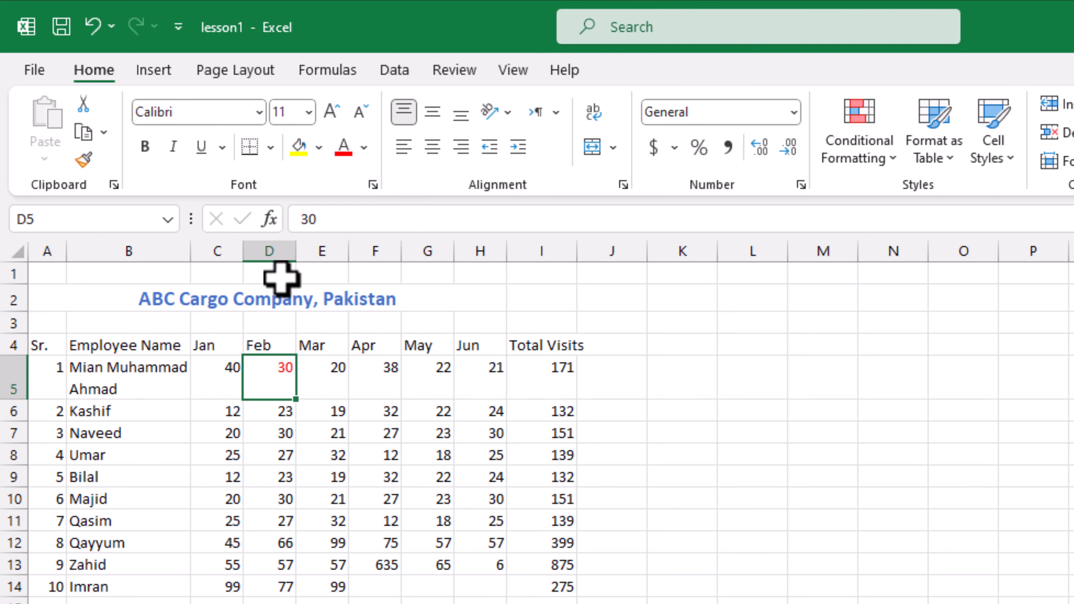
left_click(144, 147)
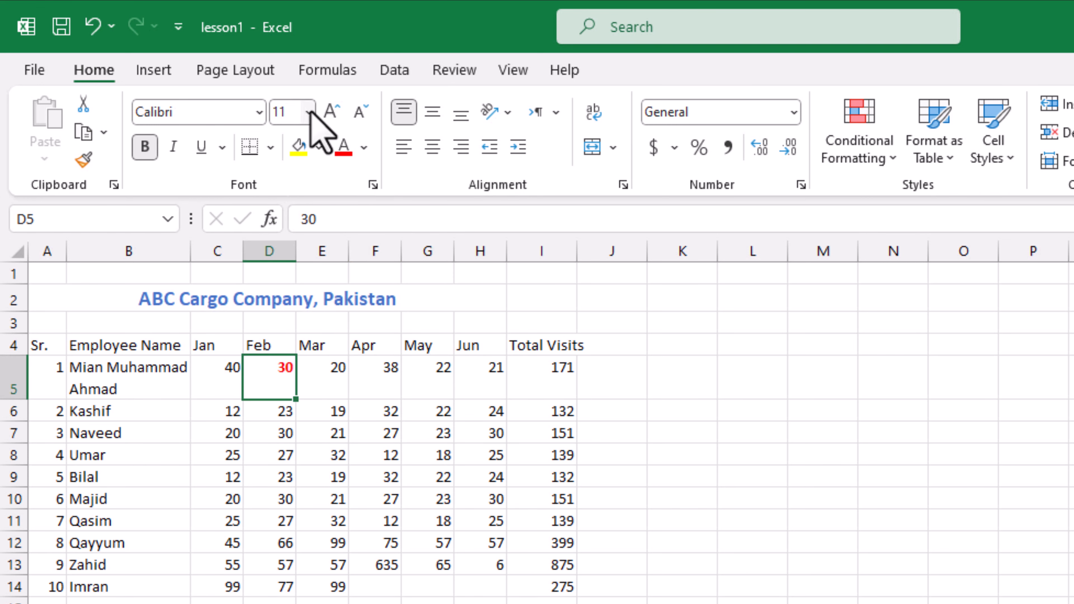
left_click(333, 112)
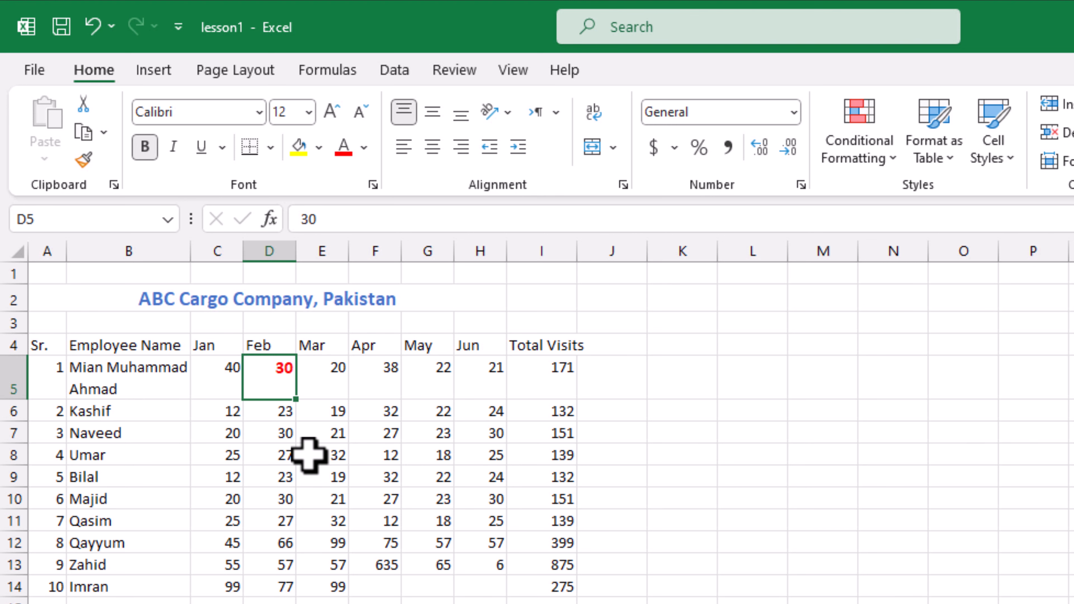
- Apply the same red bold formatting to Umar's Mar value 32 in E8 with Format Painter
left_click(84, 161)
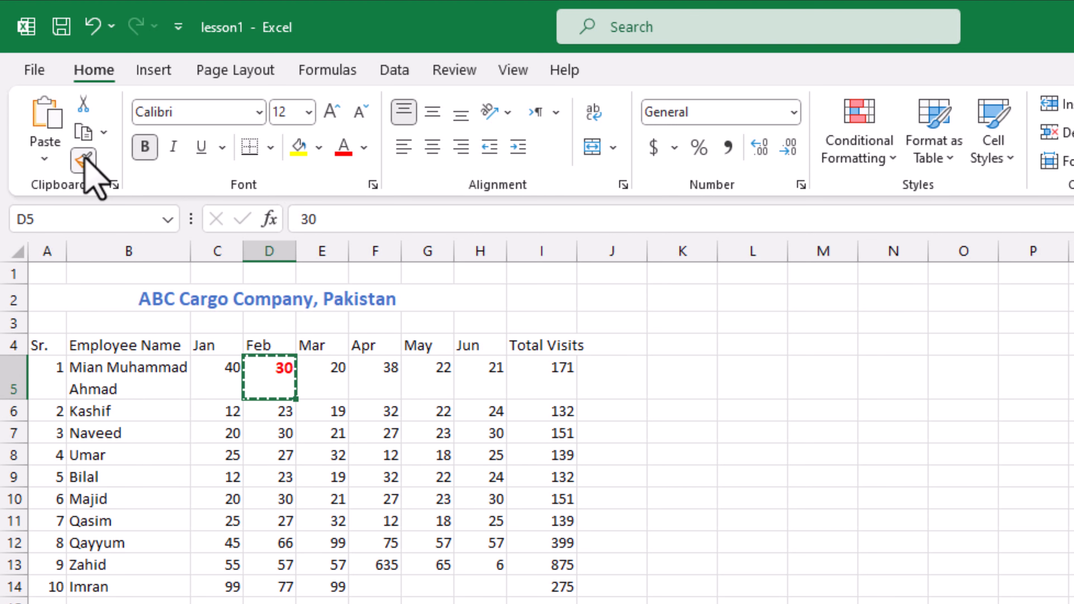
left_click(330, 456)
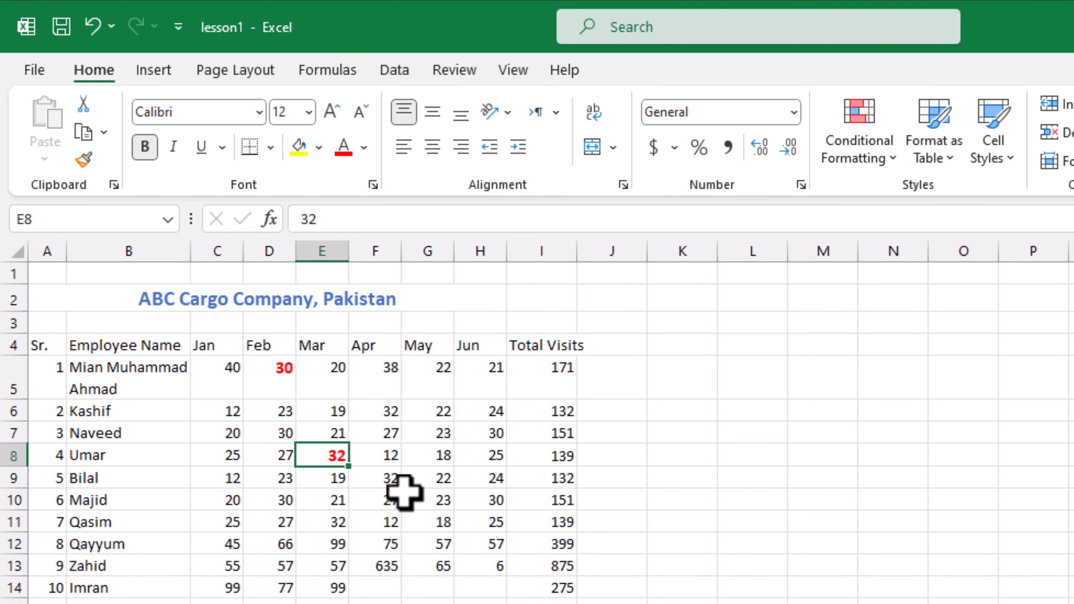
left_click(439, 501)
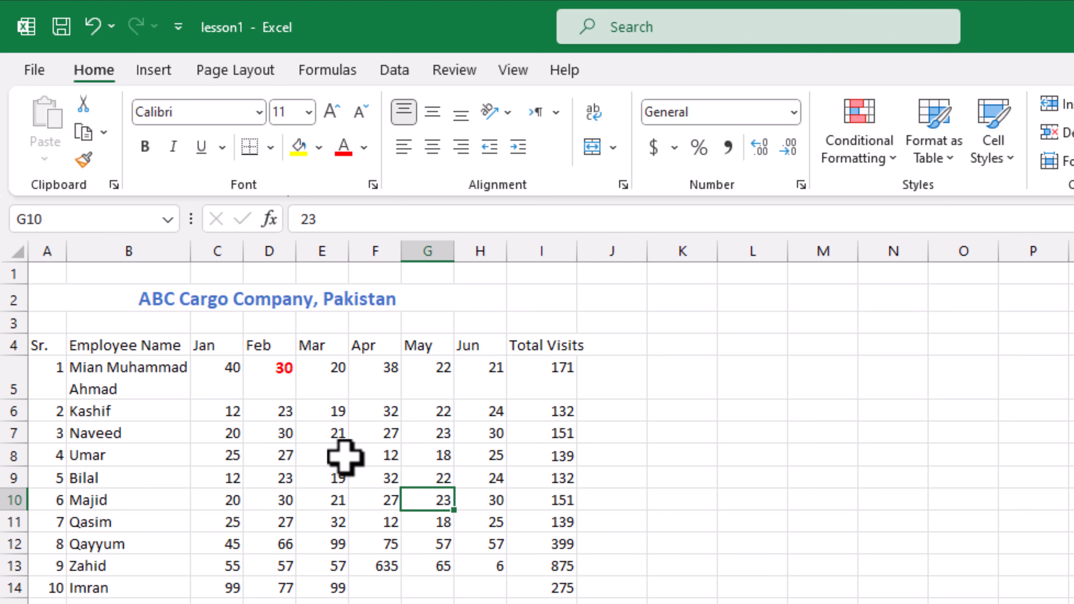
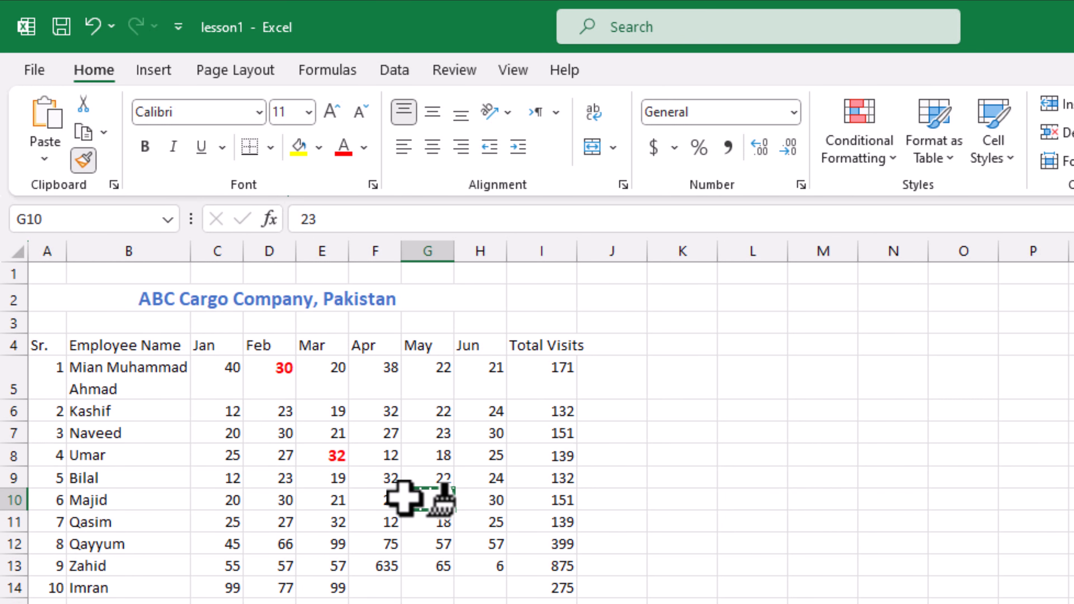
- Paint D5's red bold size-12 format onto 25, 27, 55, 65, totals 399 and 132, and 57
double_click(419, 500)
key("Escape")
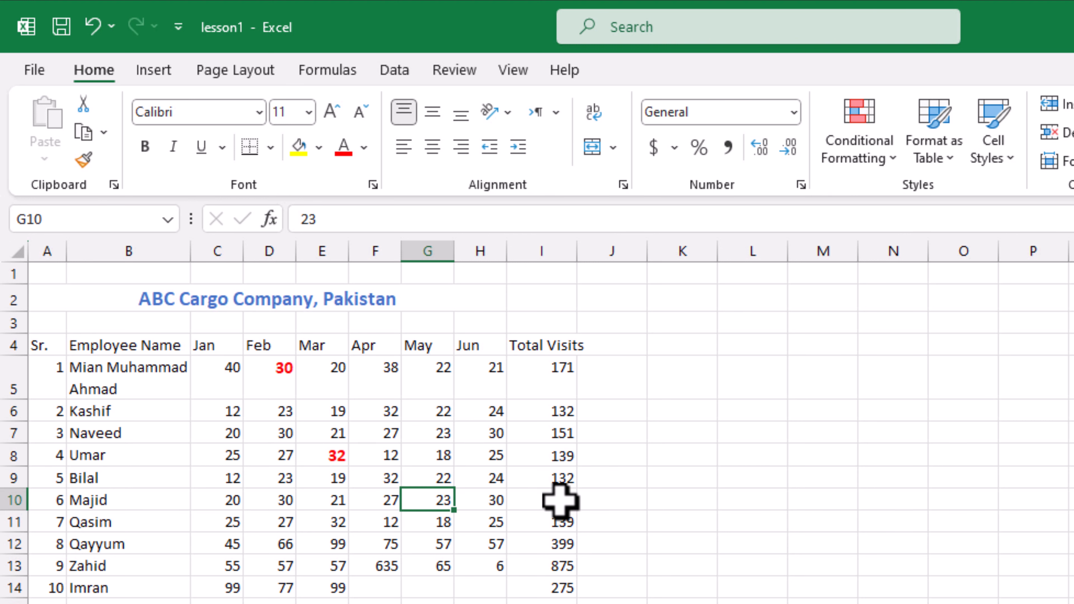
left_click(287, 376)
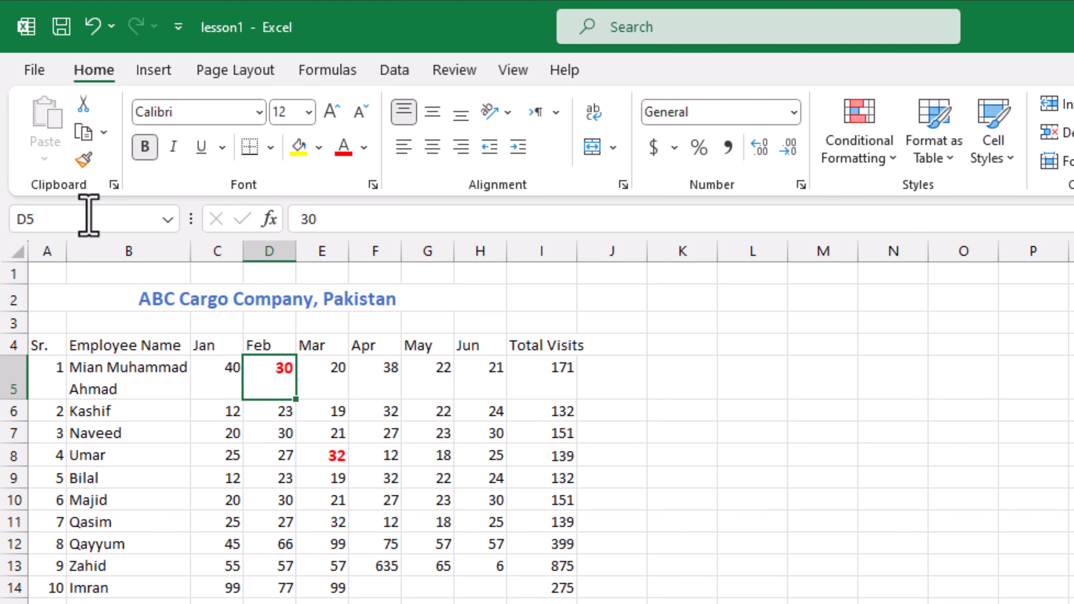
left_click(84, 161)
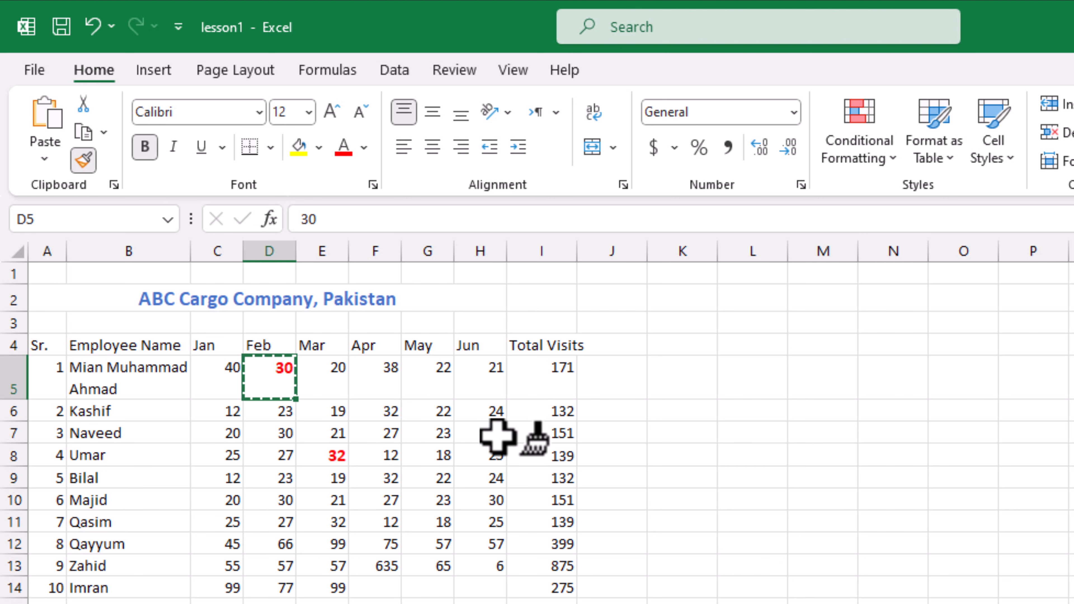
left_click(488, 455)
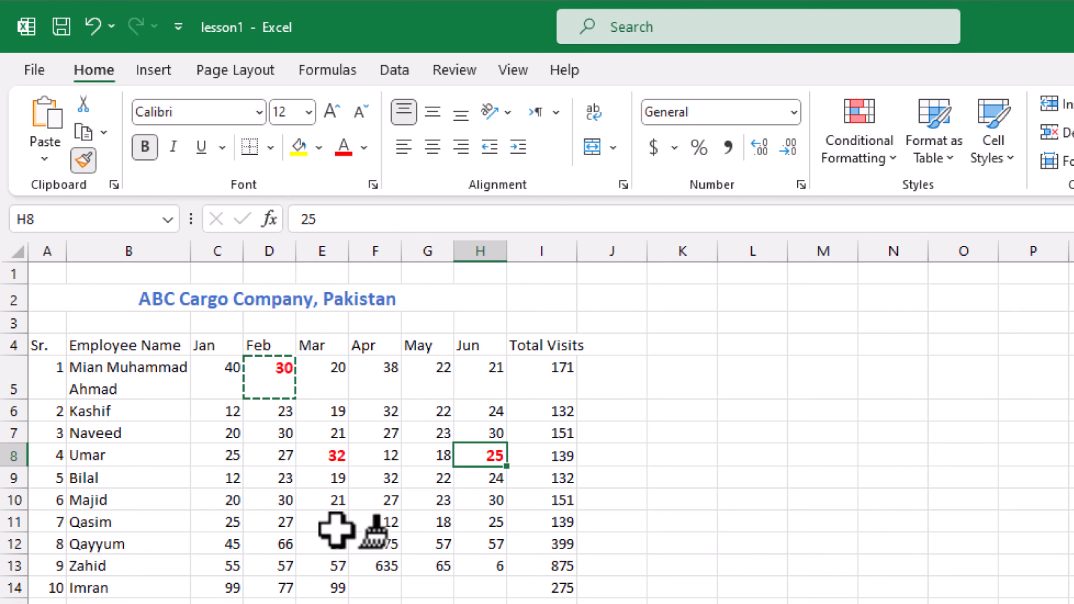
left_click(283, 520)
left_click(237, 568)
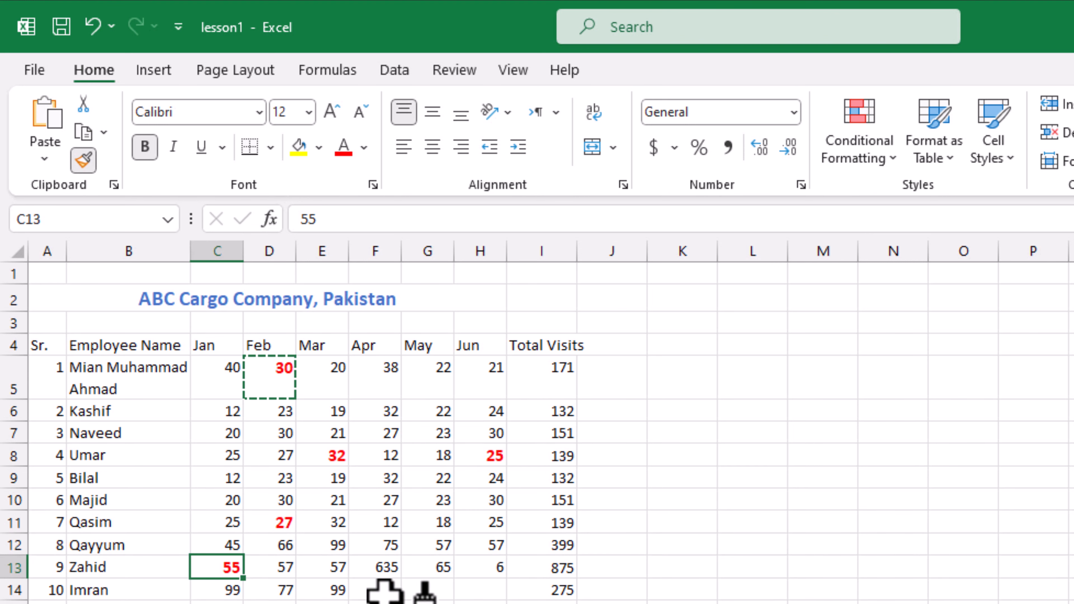
left_click(440, 568)
left_click(552, 546)
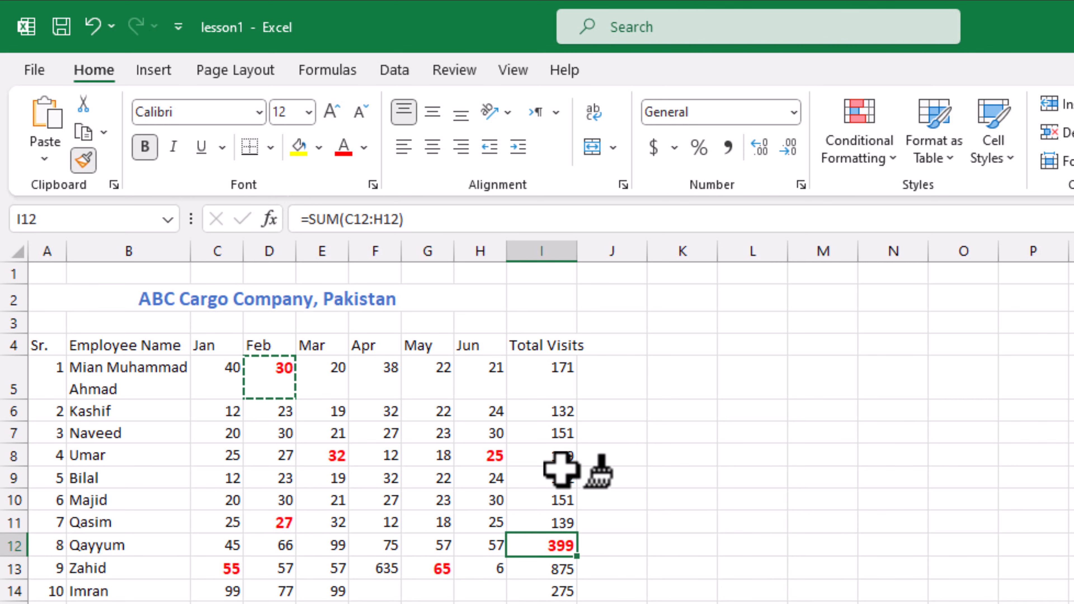
left_click(558, 411)
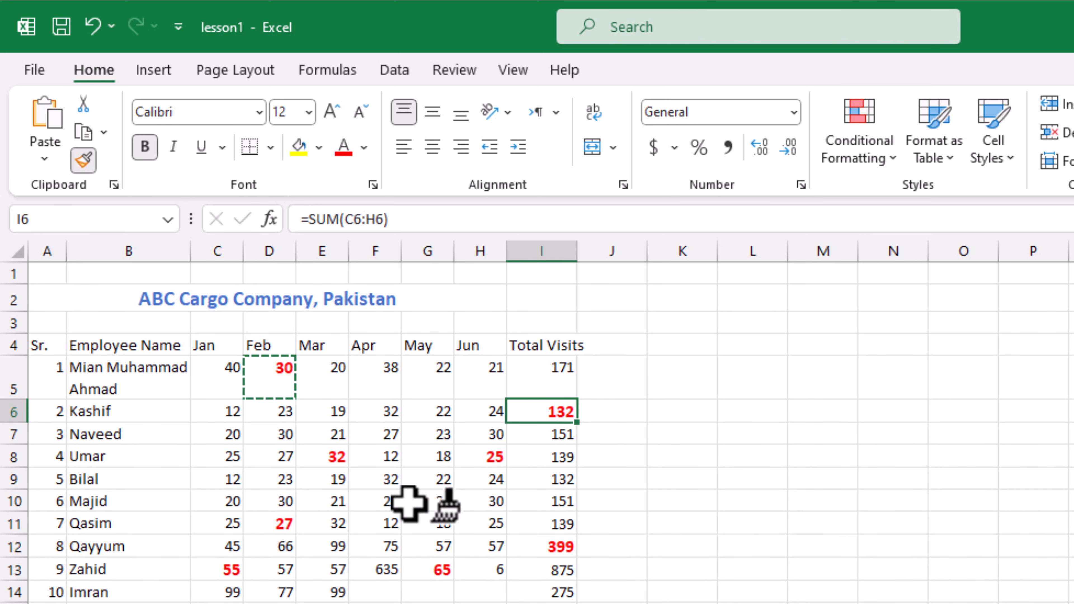
left_click(334, 568)
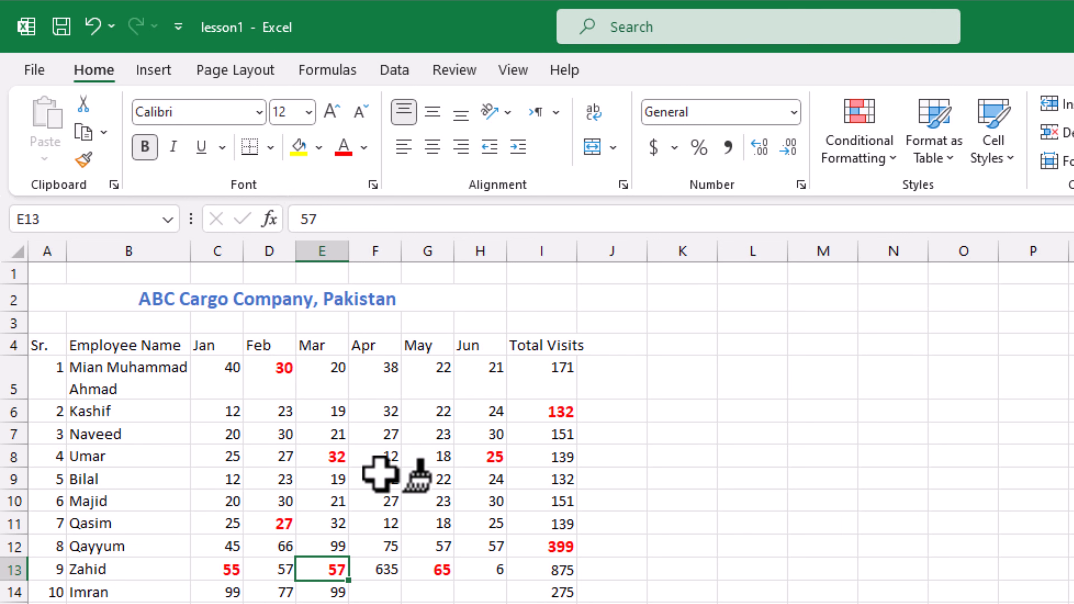
key("Escape")
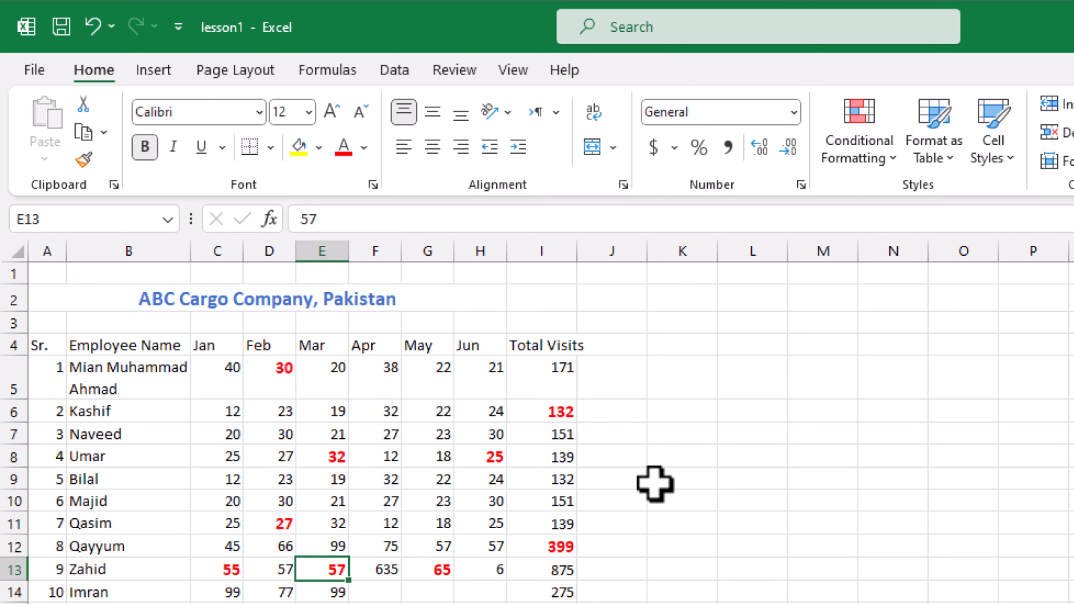